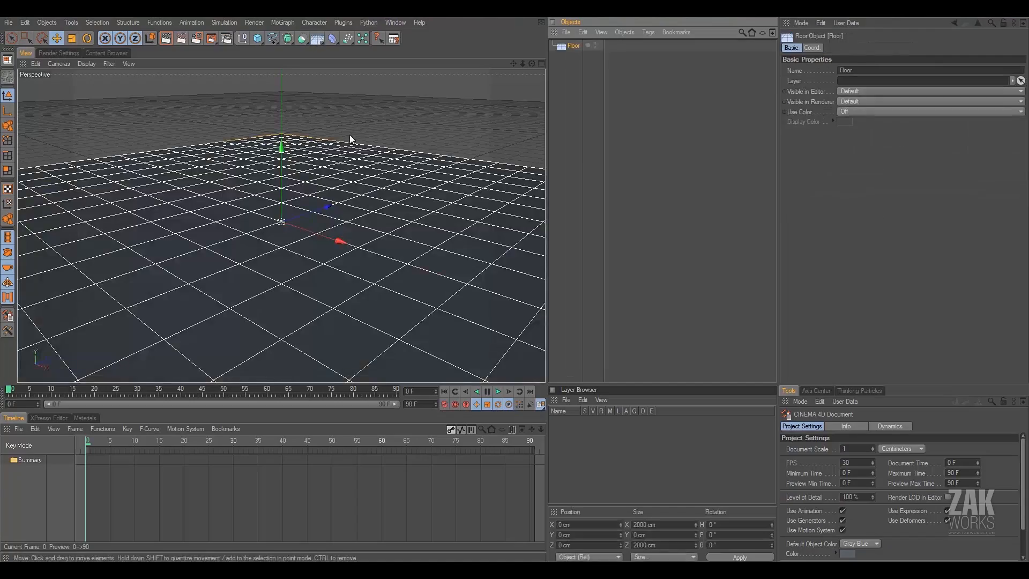
- Turn the floor object into a dynamics collider and open its collision settings
{"action": "middle_click_drag", "start_coordinate": [328, 235], "coordinate": [328, 218], "text": "alt"}
{"action": "left_click_drag", "start_coordinate": [516, 290], "coordinate": [508, 273], "text": "alt"}
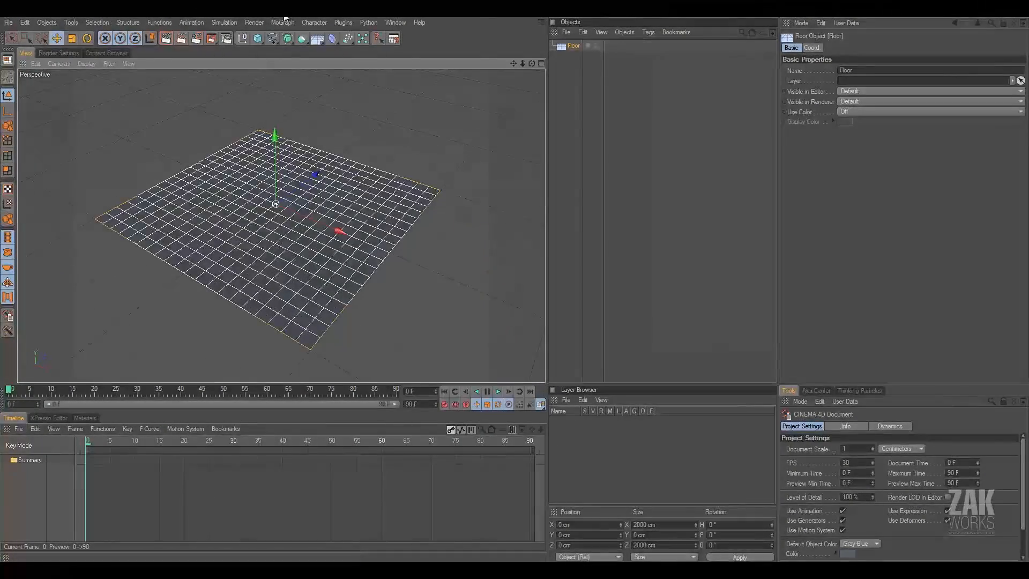
{"action": "left_click", "coordinate": [225, 23]}
{"action": "mouse_move", "coordinate": [220, 46]}
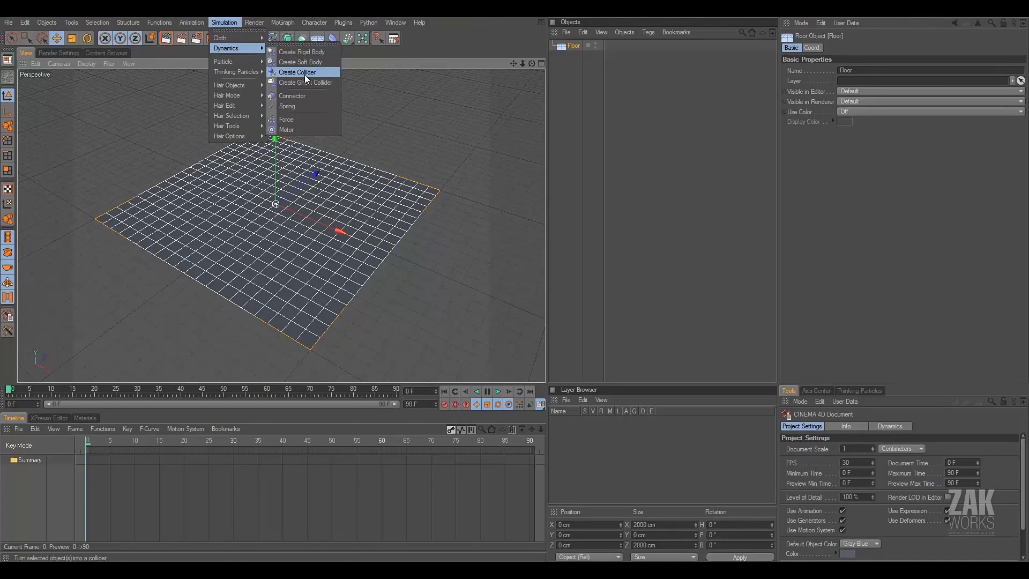
{"action": "left_click", "coordinate": [304, 75]}
{"action": "left_click", "coordinate": [615, 46]}
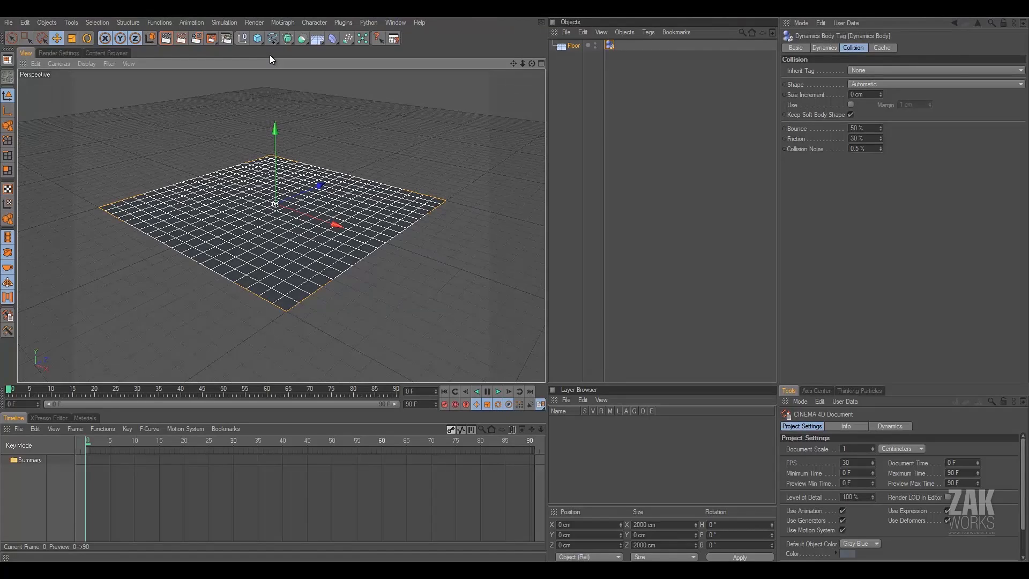
- Add a MoText object and fill it with six lines of random letters, starting with "skmfksfmdgs" and "sdfsdfsddgjyt"
{"action": "left_click", "coordinate": [284, 22]}
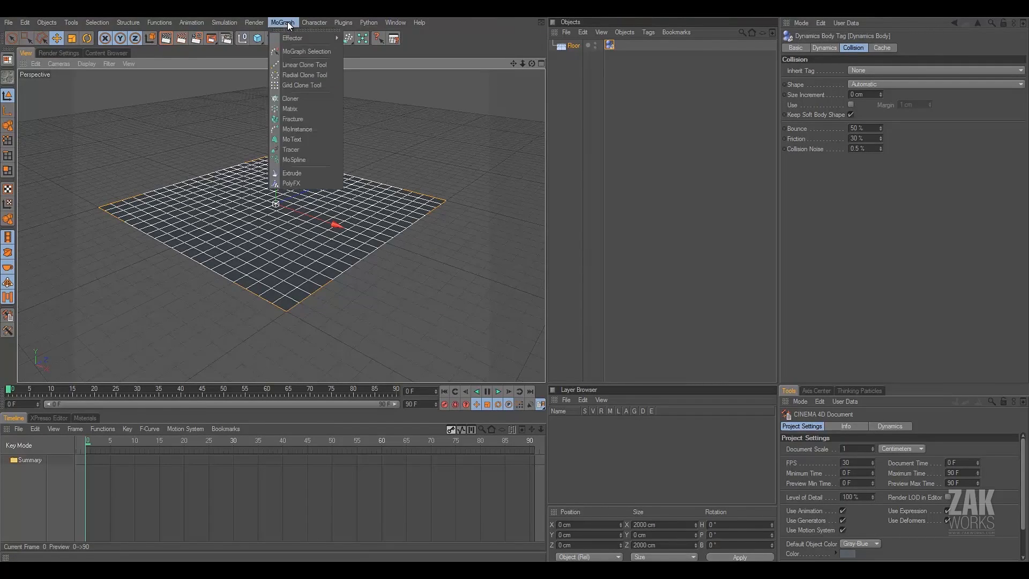
{"action": "left_click", "coordinate": [300, 139]}
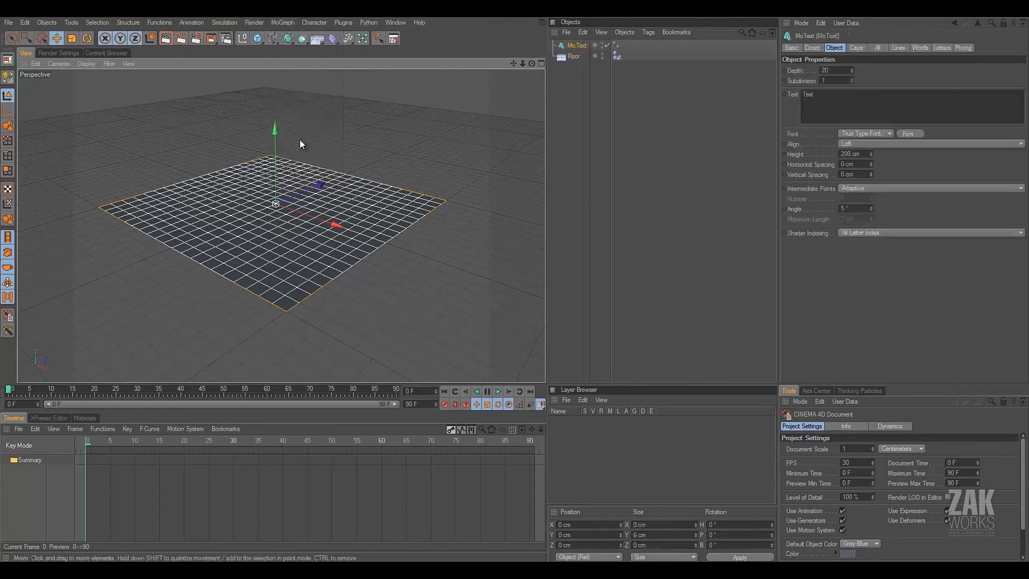
{"action": "type", "text": "skmfksfmdgs"}
{"action": "key", "text": "Return"}
{"action": "type", "text": "sdfsdfsdd"}
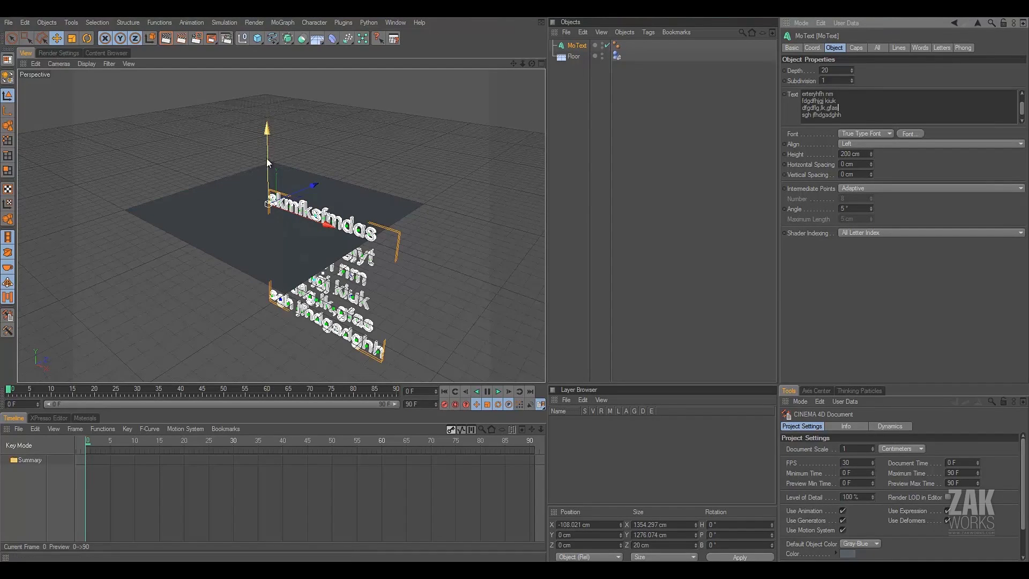
- Raise the text block above the floor to a Y position of about 1989 cm
{"action": "left_click_drag", "start_coordinate": [267, 159], "coordinate": [266, 16]}
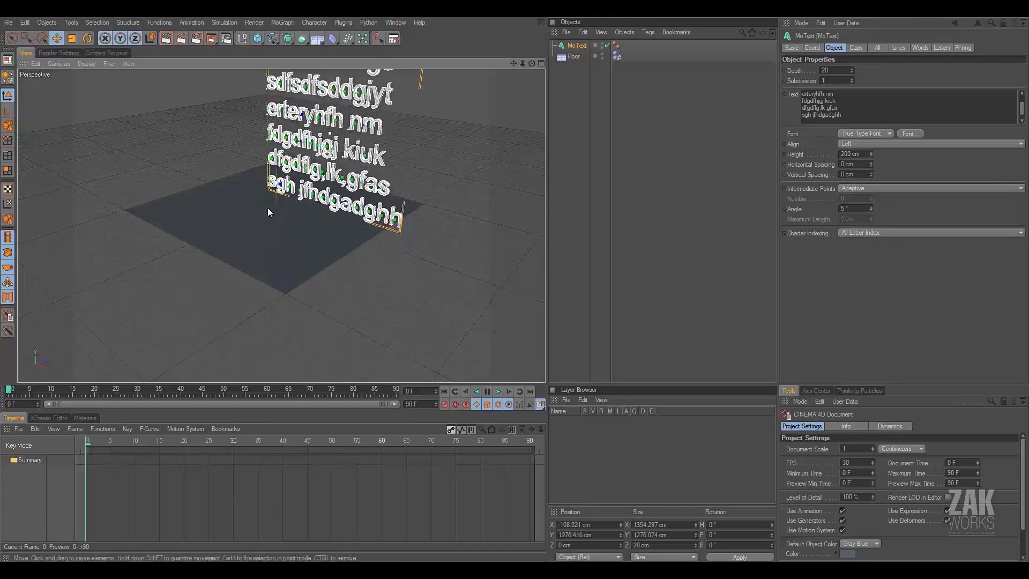
{"action": "scroll", "coordinate": [297, 240], "scroll_direction": "down", "scroll_amount": 5}
{"action": "middle_click_drag", "start_coordinate": [514, 290], "coordinate": [515, 344], "text": "alt"}
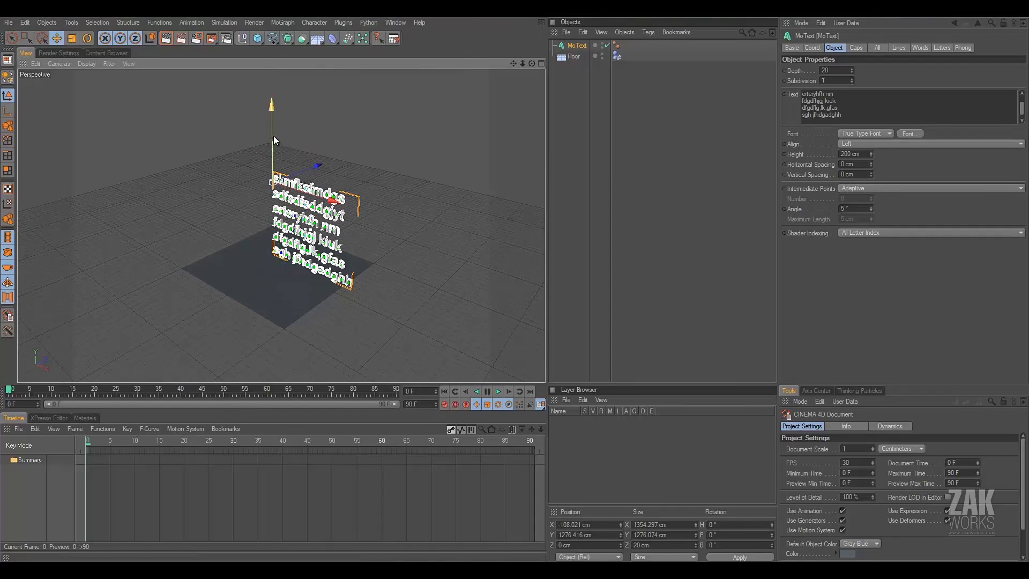
{"action": "left_click_drag", "start_coordinate": [273, 137], "coordinate": [273, 81]}
{"action": "left_click_drag", "start_coordinate": [515, 284], "coordinate": [512, 284], "text": "alt"}
- Copy all the MoText lines and paste them twice more below, making 18 lines of text
{"action": "left_click", "coordinate": [854, 115]}
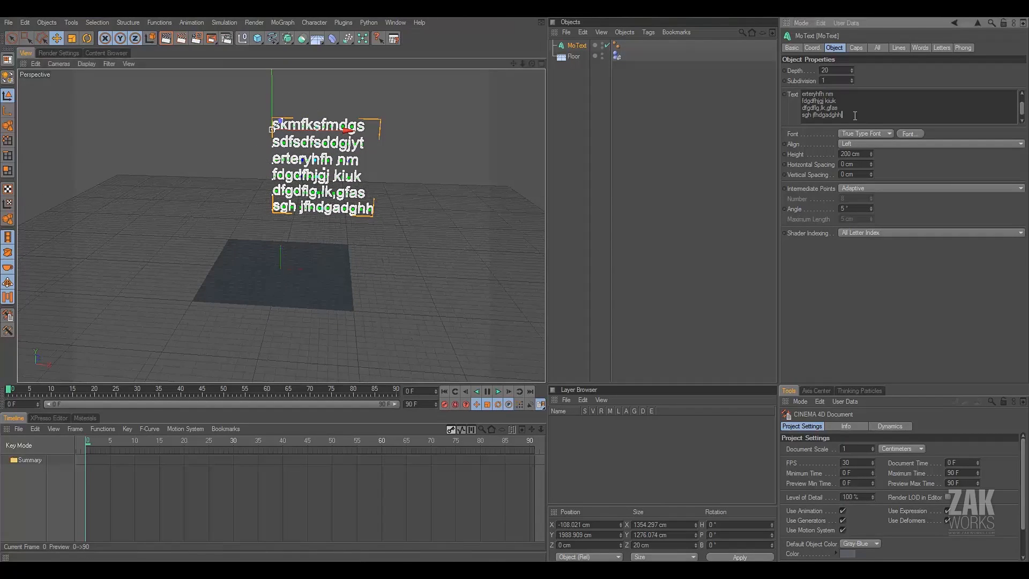
{"action": "key", "text": "ctrl+a"}
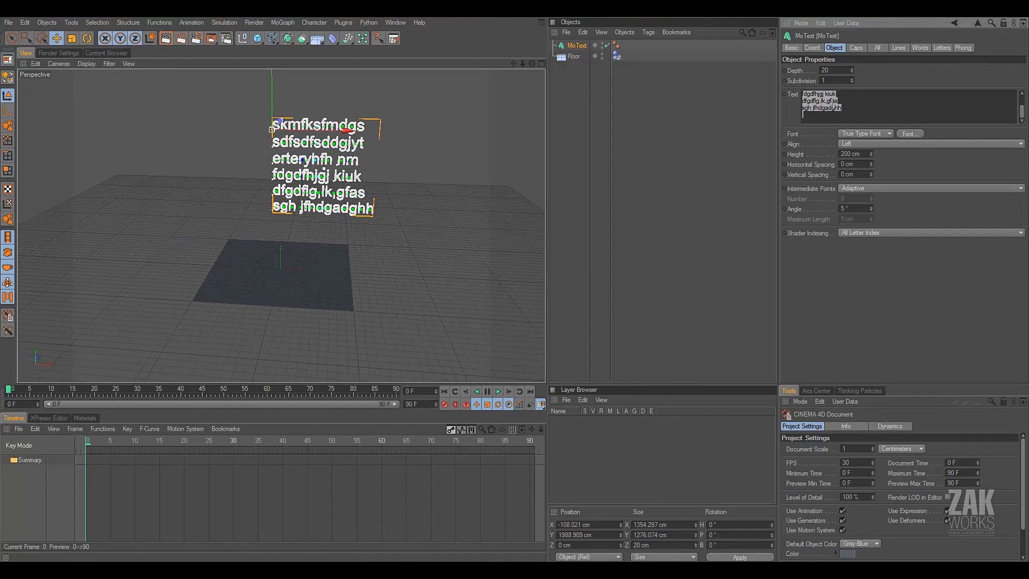
{"action": "left_click", "coordinate": [832, 102]}
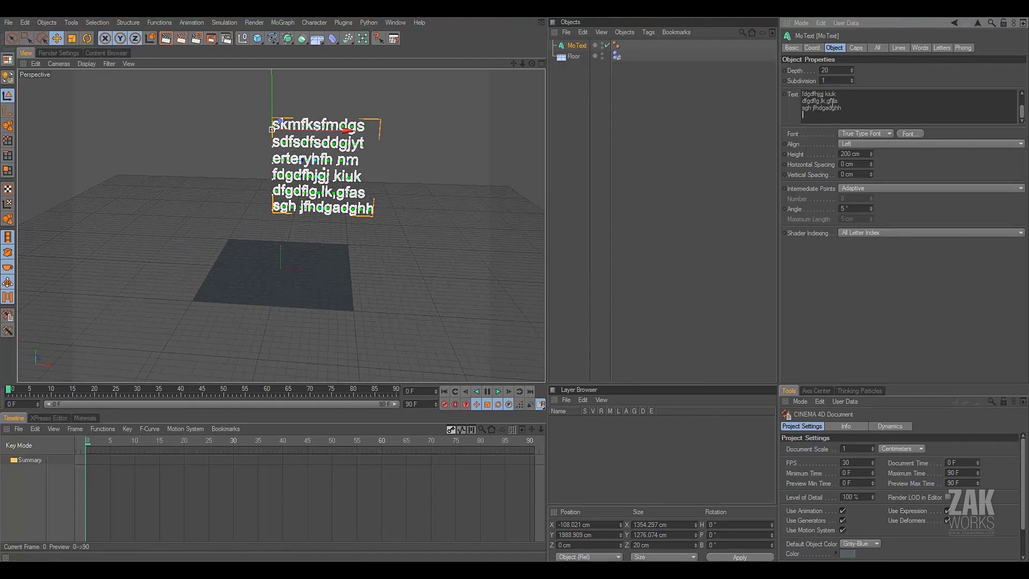
{"action": "left_click", "coordinate": [788, 113]}
- Raise the lengthened text block clear of the floor to a Y position of about 3761 cm
{"action": "left_click_drag", "start_coordinate": [272, 112], "coordinate": [272, 5]}
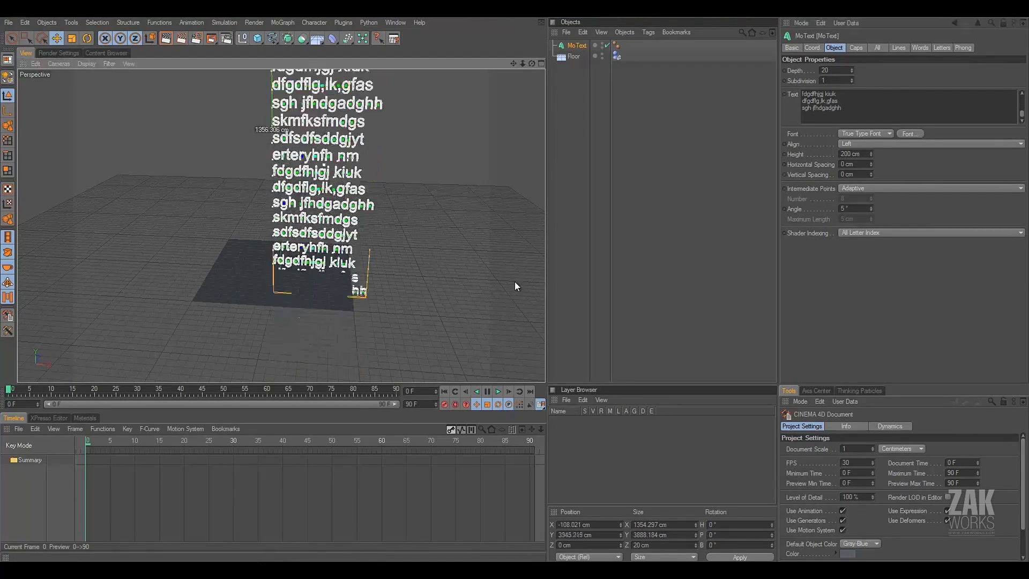
{"action": "right_click_drag", "start_coordinate": [514, 281], "coordinate": [513, 291], "text": "alt"}
{"action": "middle_click_drag", "start_coordinate": [514, 290], "coordinate": [513, 322], "text": "alt"}
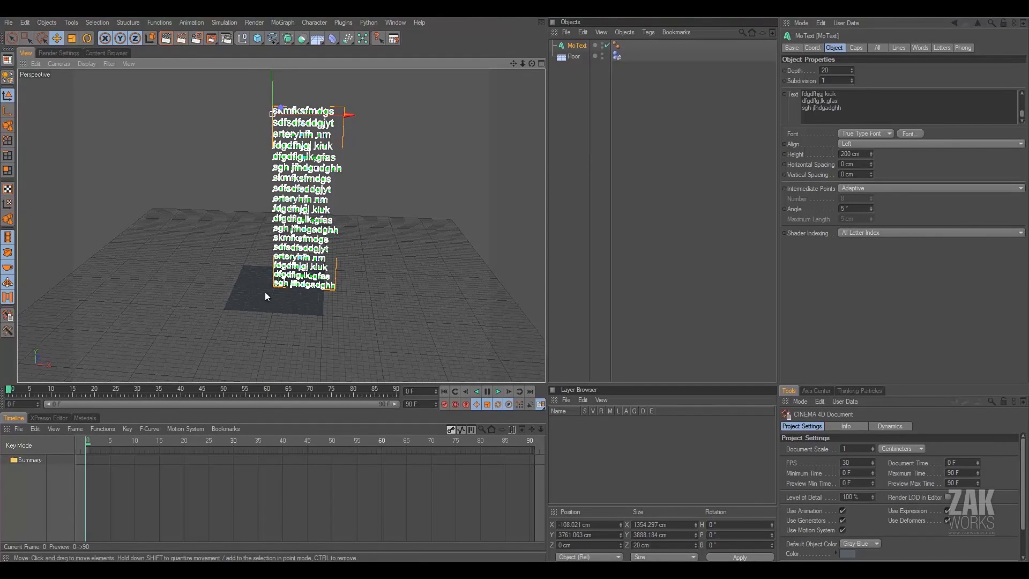
- Set the MoText height to 100 cm and lower the text to a Y position of about 2103 cm
{"action": "left_click", "coordinate": [862, 154]}
{"action": "type", "text": "100"}
{"action": "key", "text": "Return"}
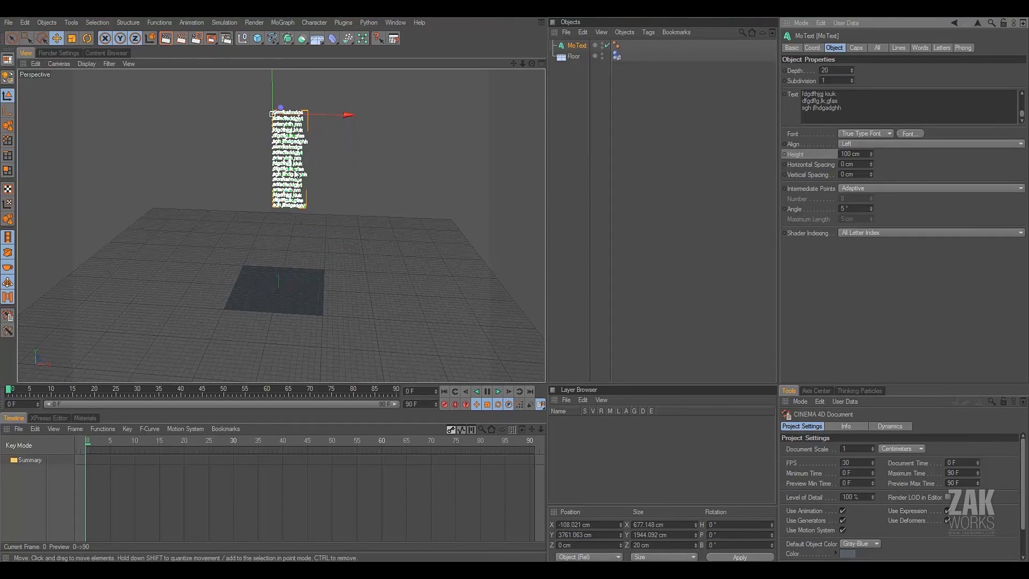
{"action": "left_click_drag", "start_coordinate": [275, 83], "coordinate": [515, 287]}
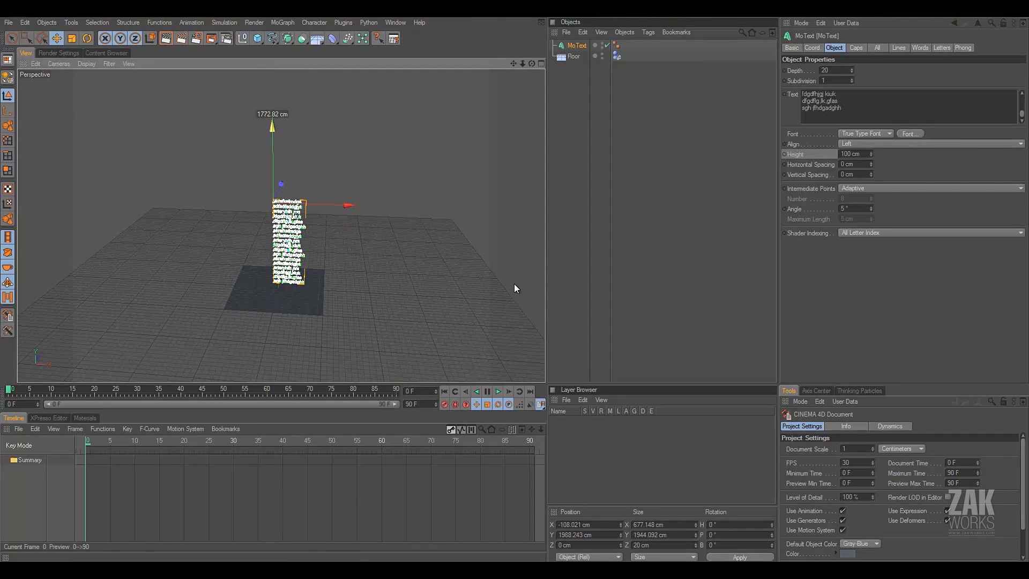
{"action": "scroll", "coordinate": [515, 285], "scroll_direction": "up", "scroll_amount": 6}
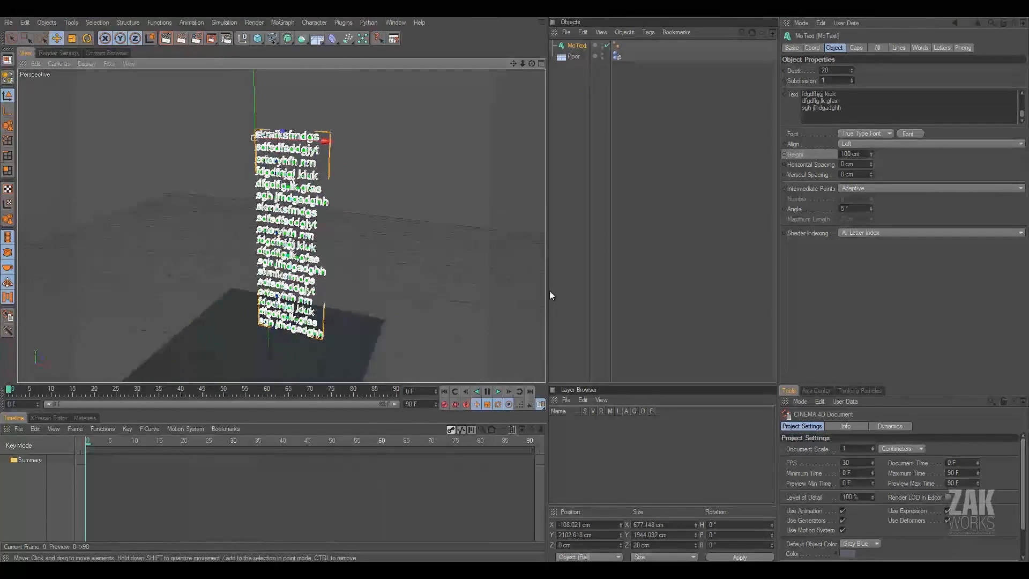
{"action": "left_click_drag", "start_coordinate": [549, 291], "coordinate": [474, 288], "text": "alt"}
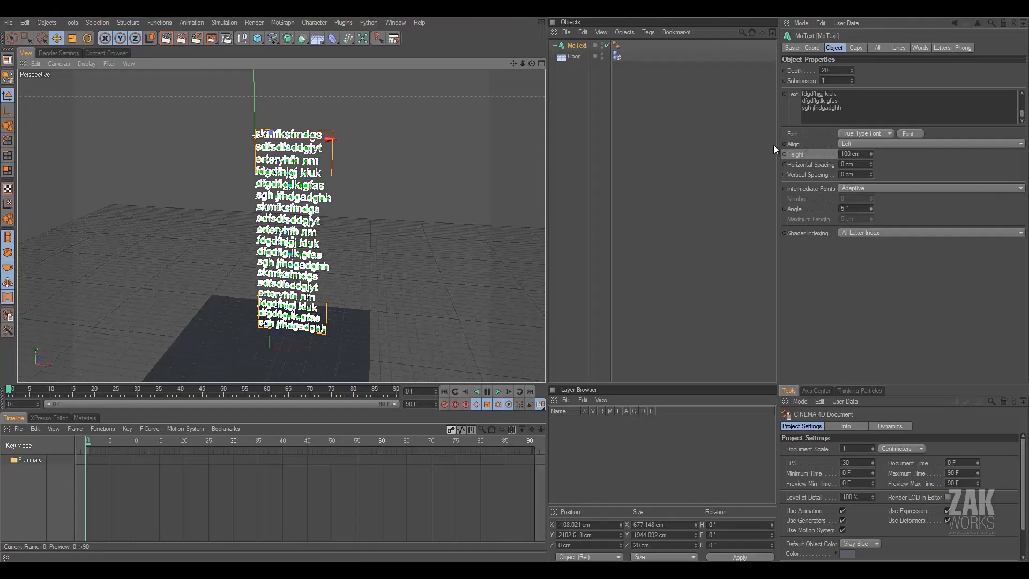
- Change the MoText font to Helvetica BQ in the Medium style
{"action": "left_click", "coordinate": [914, 133]}
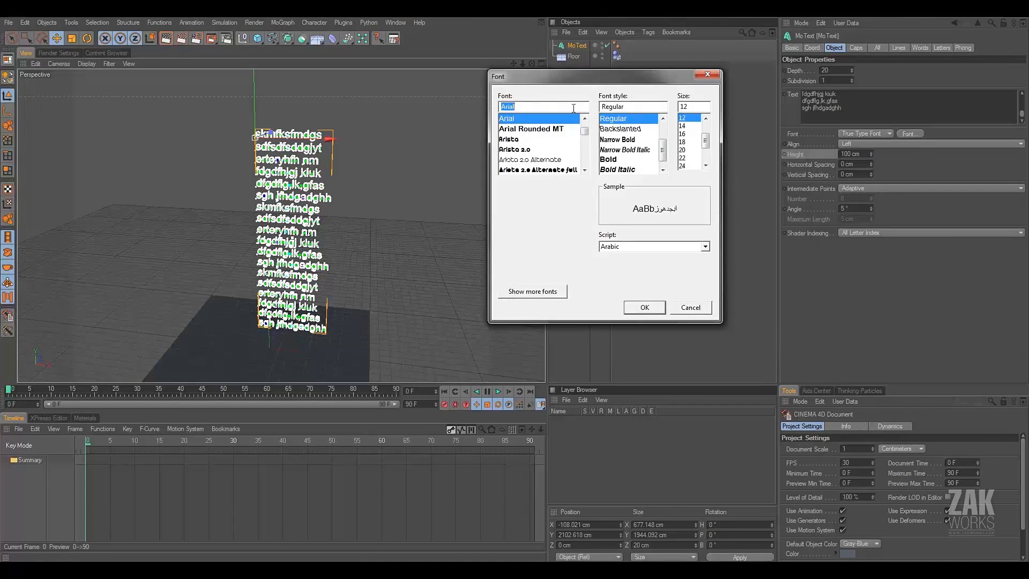
{"action": "type", "text": "hle"}
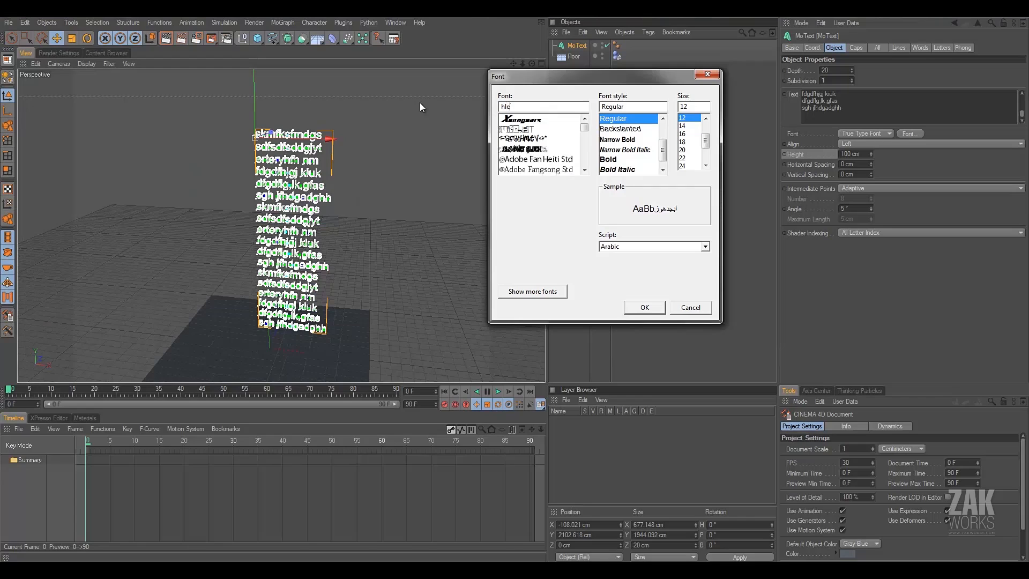
{"action": "type", "text": "v"}
{"action": "key", "text": "BackSpace"}
{"action": "key", "text": "BackSpace"}
{"action": "key", "text": "BackSpace"}
{"action": "type", "text": "elv"}
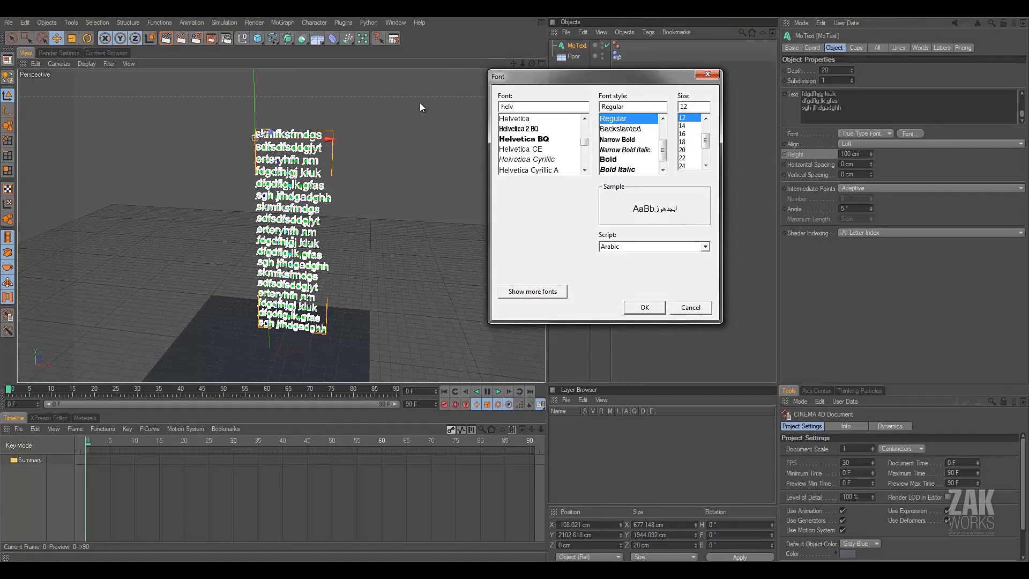
{"action": "left_click", "coordinate": [529, 139]}
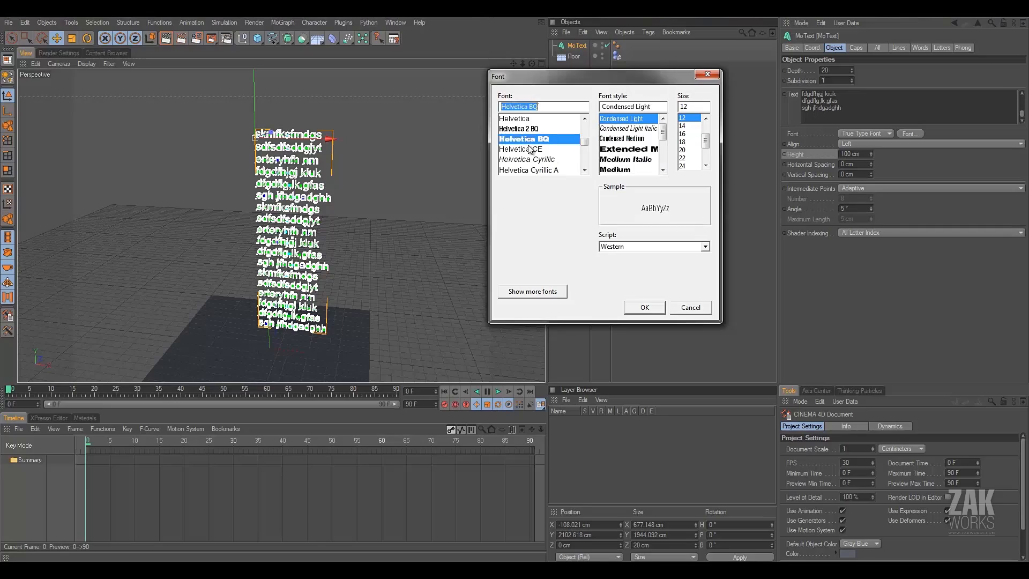
{"action": "left_click", "coordinate": [644, 170]}
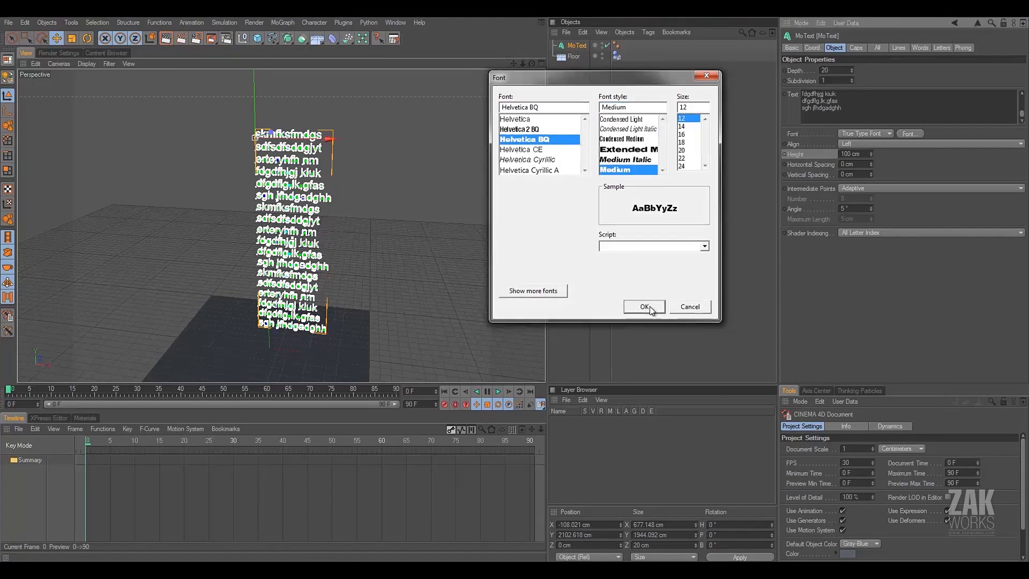
{"action": "left_click", "coordinate": [645, 307]}
- Set the MoText alignment to Middle
{"action": "scroll", "coordinate": [305, 212], "scroll_direction": "up", "scroll_amount": 3}
{"action": "scroll", "coordinate": [306, 215], "scroll_direction": "up", "scroll_amount": 3}
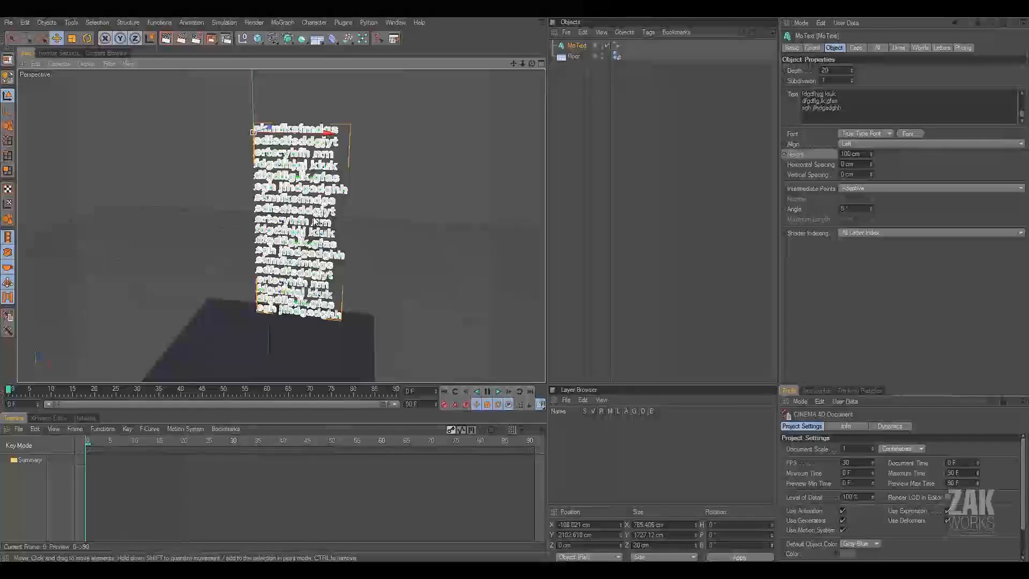
{"action": "left_click_drag", "start_coordinate": [456, 268], "coordinate": [514, 284], "text": "alt"}
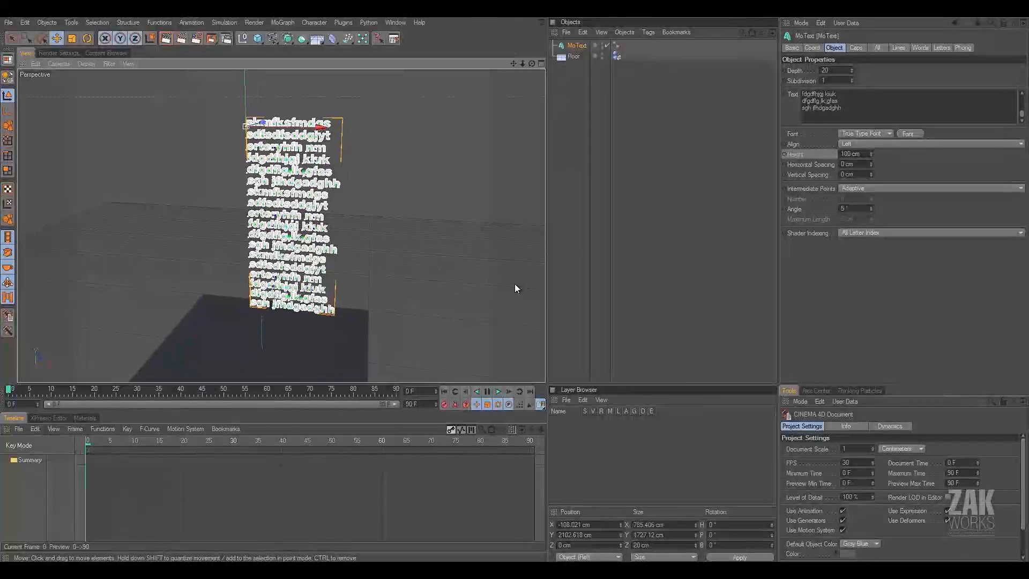
{"action": "left_click_drag", "start_coordinate": [348, 253], "coordinate": [507, 287], "text": "alt"}
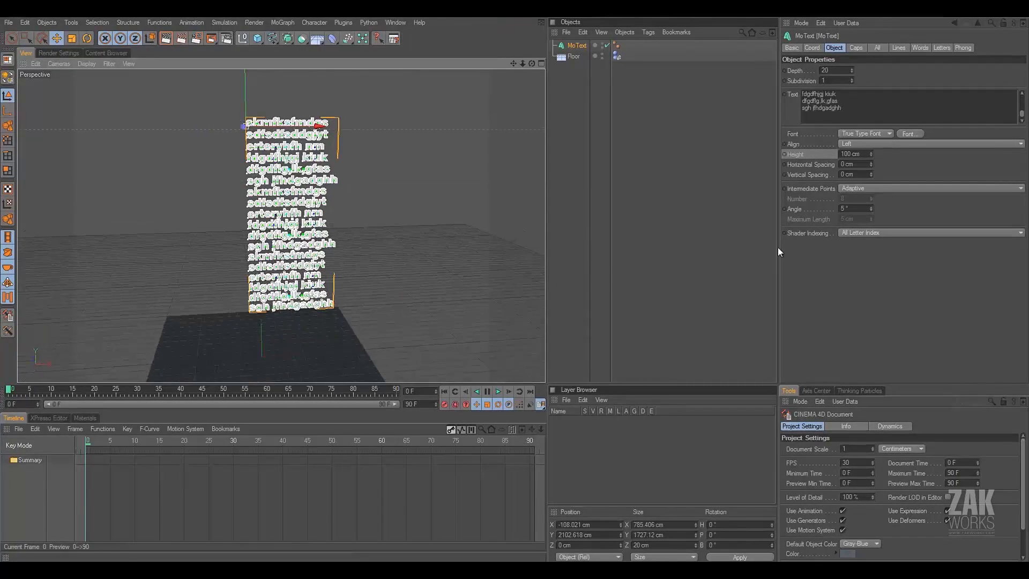
{"action": "left_click", "coordinate": [866, 144]}
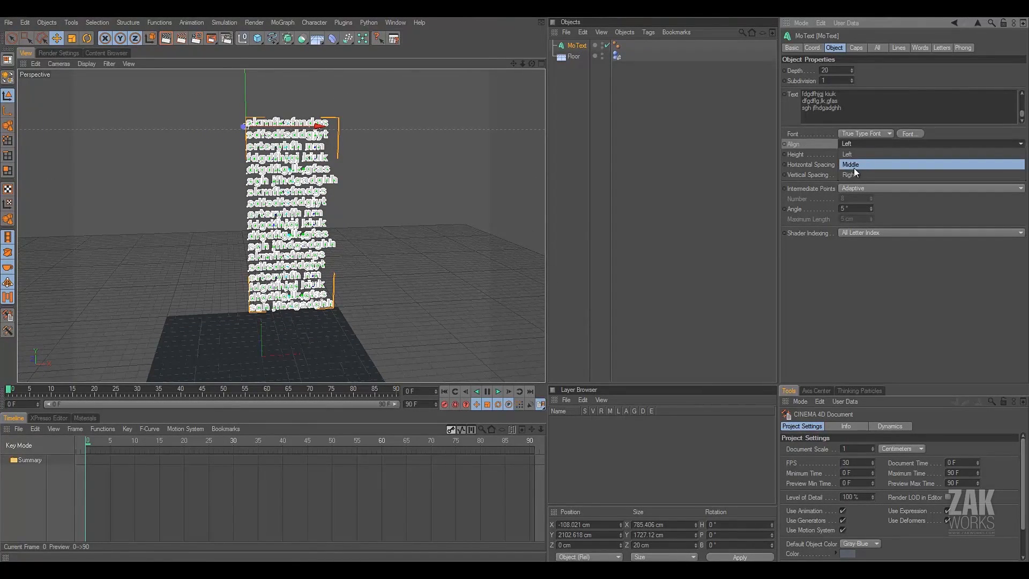
{"action": "left_click", "coordinate": [857, 165]}
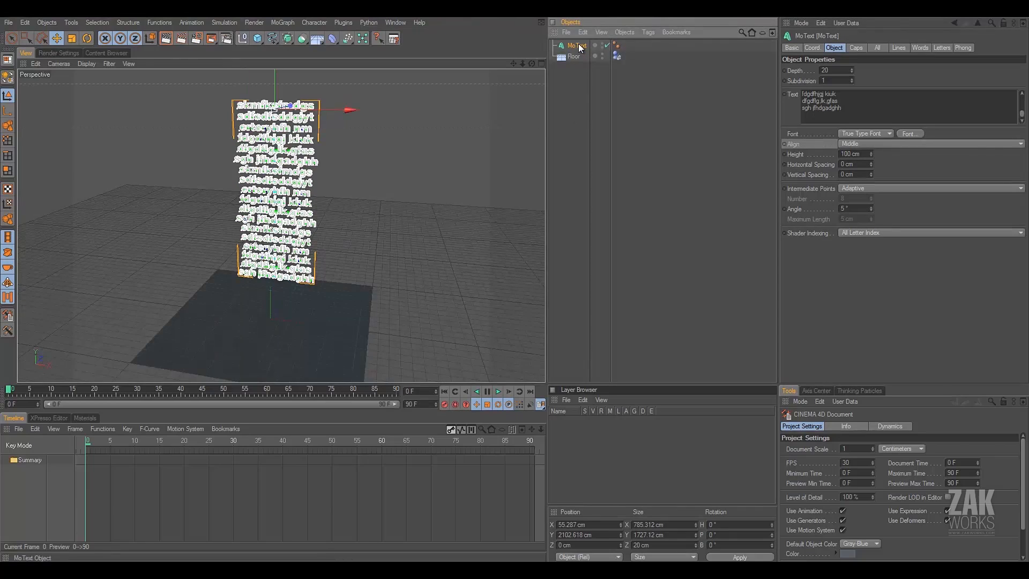
- Turn the MoText object into a dynamics rigid body and play the animation to test the fall
{"action": "left_click", "coordinate": [225, 22]}
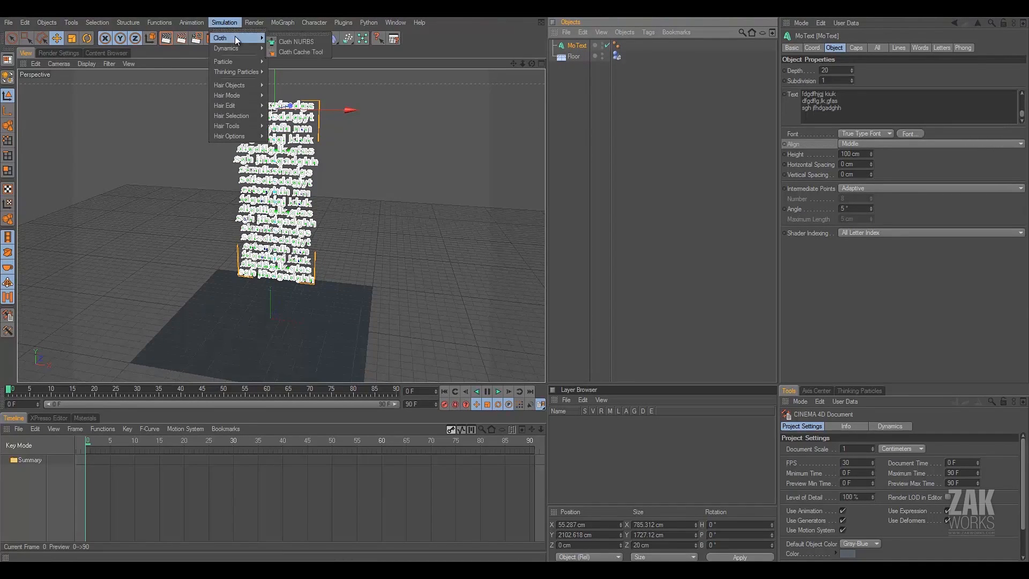
{"action": "left_click", "coordinate": [231, 47]}
{"action": "left_click", "coordinate": [224, 21]}
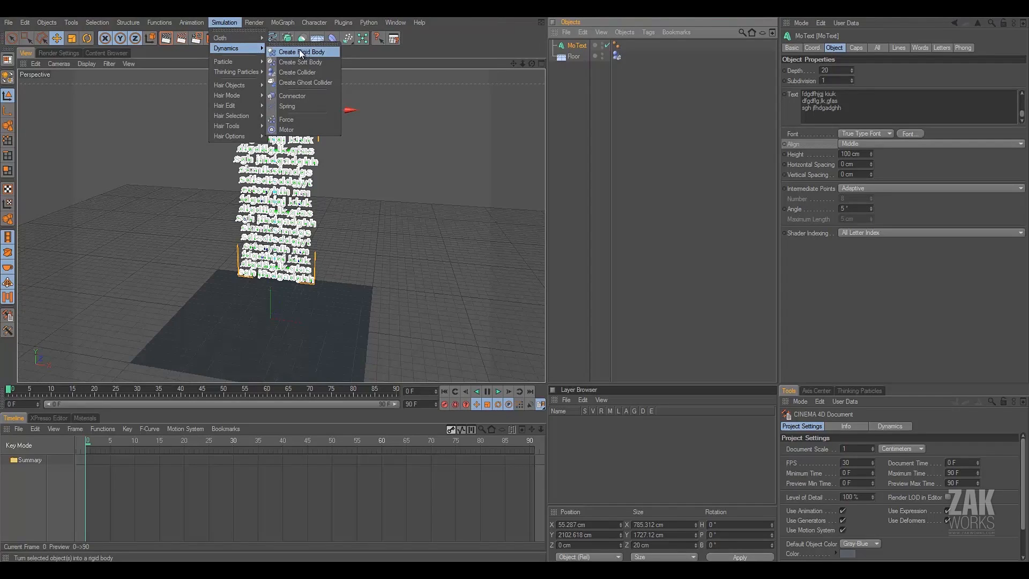
{"action": "left_click", "coordinate": [308, 50]}
{"action": "left_click", "coordinate": [499, 390]}
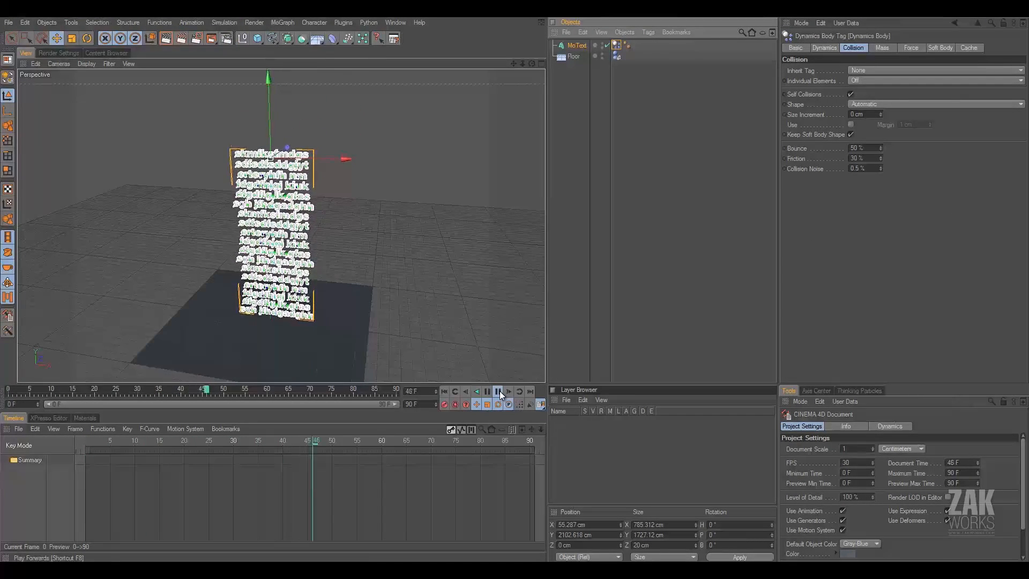
{"action": "left_click", "coordinate": [500, 391]}
- Extend the animation and its preview range to 100 frames and replay the simulation
{"action": "double_click", "coordinate": [431, 406]}
{"action": "type", "text": "100"}
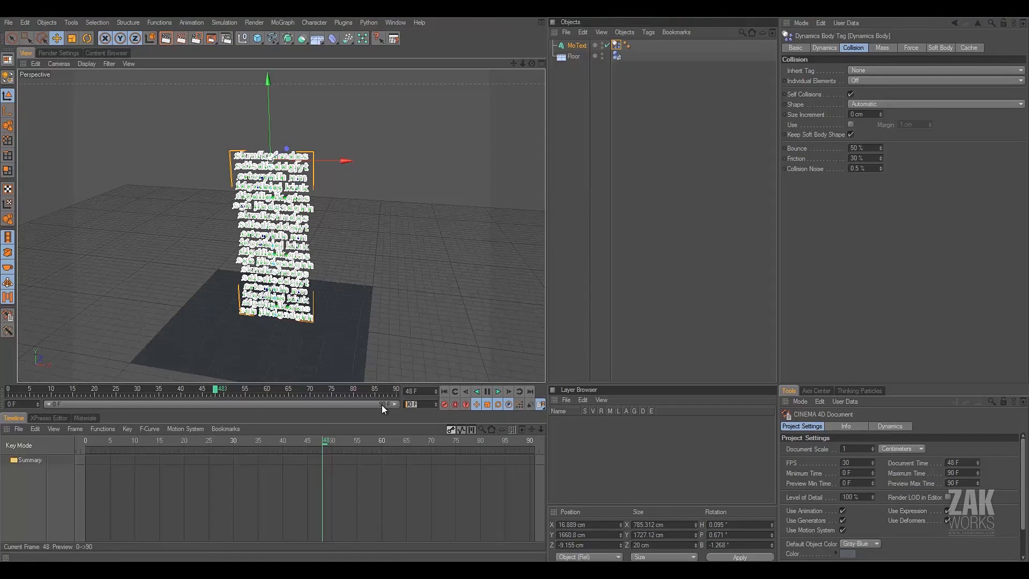
{"action": "left_click_drag", "start_coordinate": [361, 404], "coordinate": [402, 407]}
{"action": "left_click", "coordinate": [500, 391]}
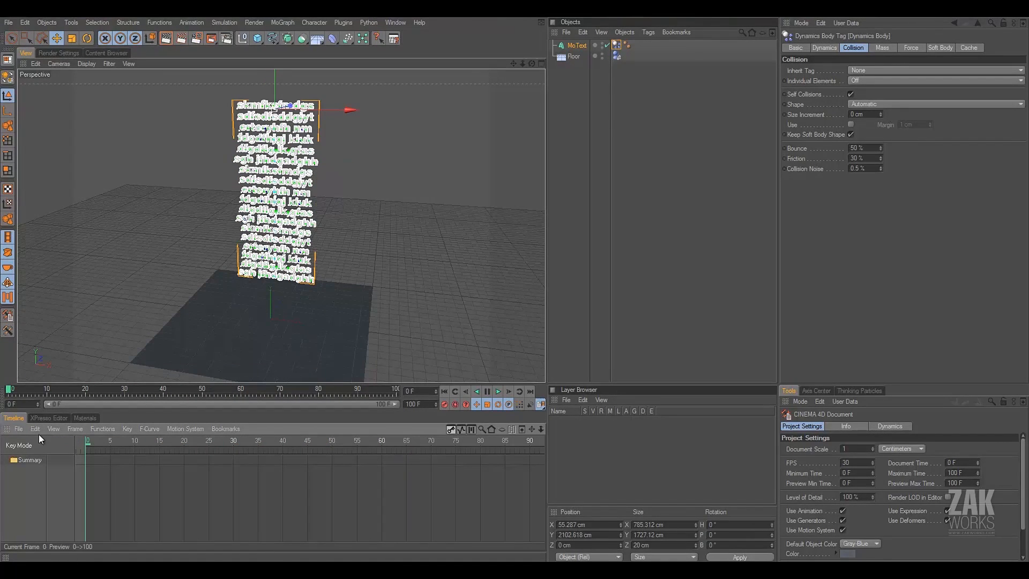
{"action": "left_click", "coordinate": [497, 391]}
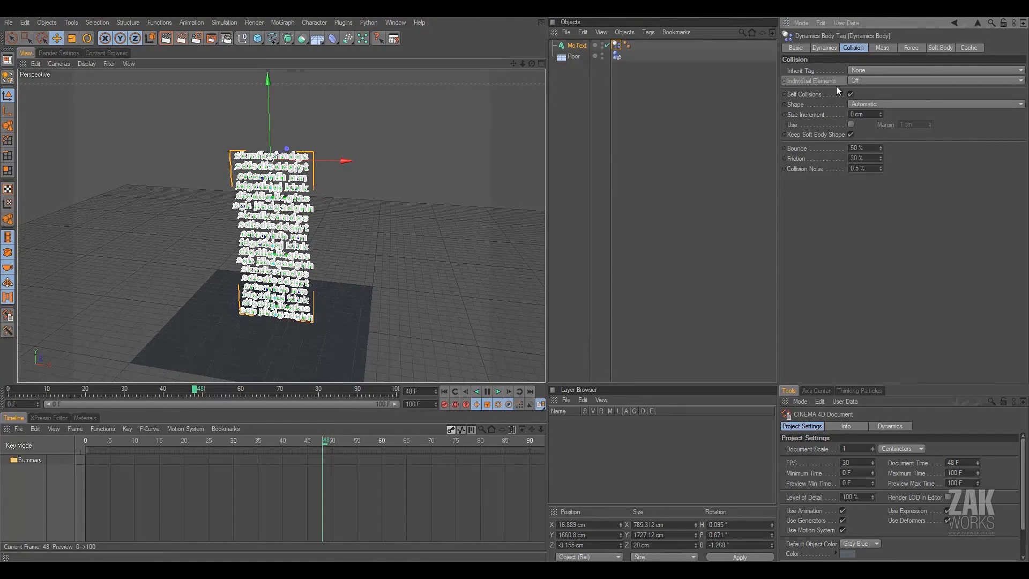
- Set the text's dynamics Individual Elements option to All and replay the simulation from frame 0
{"action": "left_click", "coordinate": [866, 80]}
{"action": "left_click", "coordinate": [869, 123]}
{"action": "left_click", "coordinate": [444, 392]}
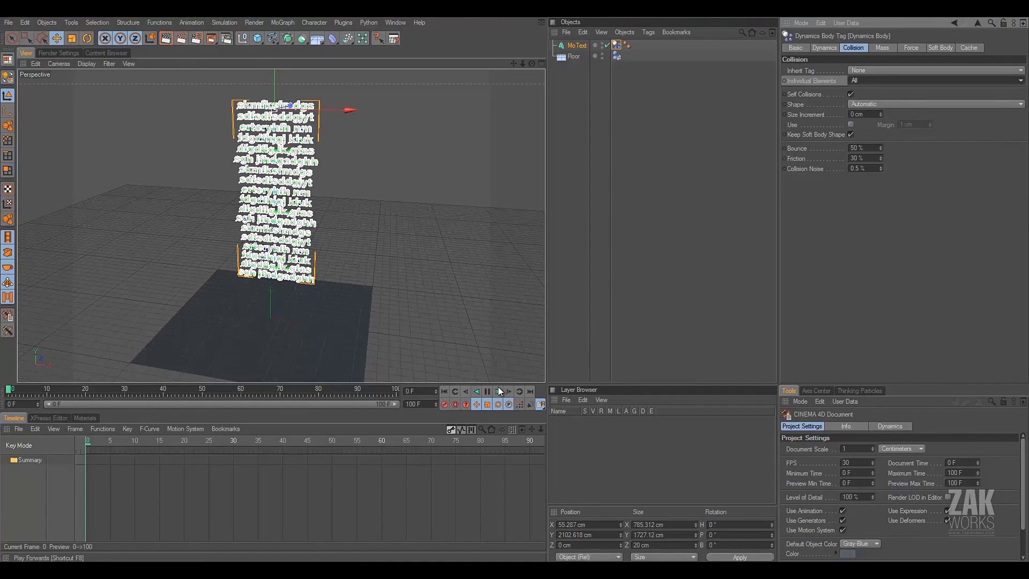
{"action": "left_click", "coordinate": [498, 392]}
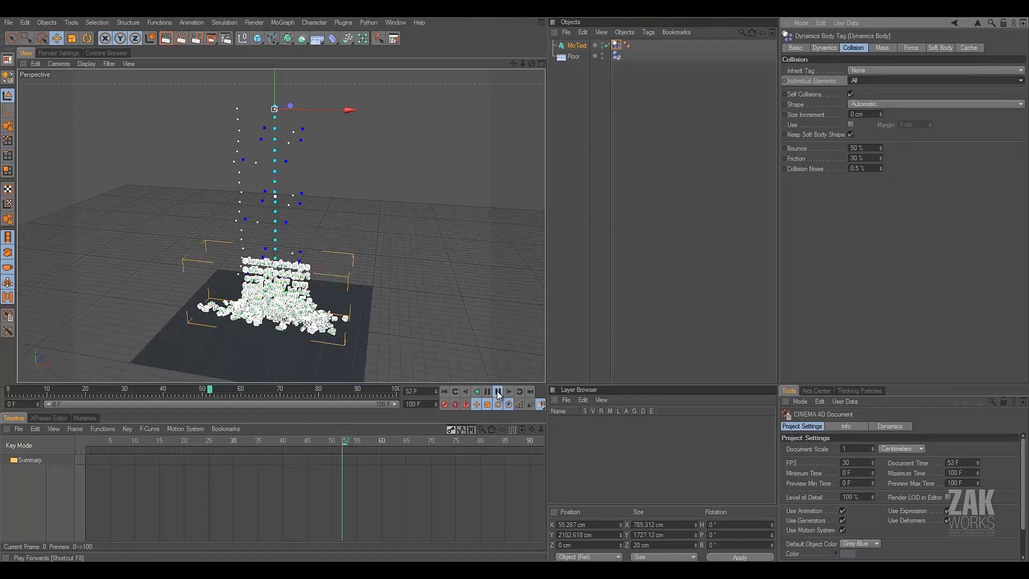
- Stop the playback and examine the fallen letters on the floor up close from several angles
{"action": "left_click", "coordinate": [497, 391]}
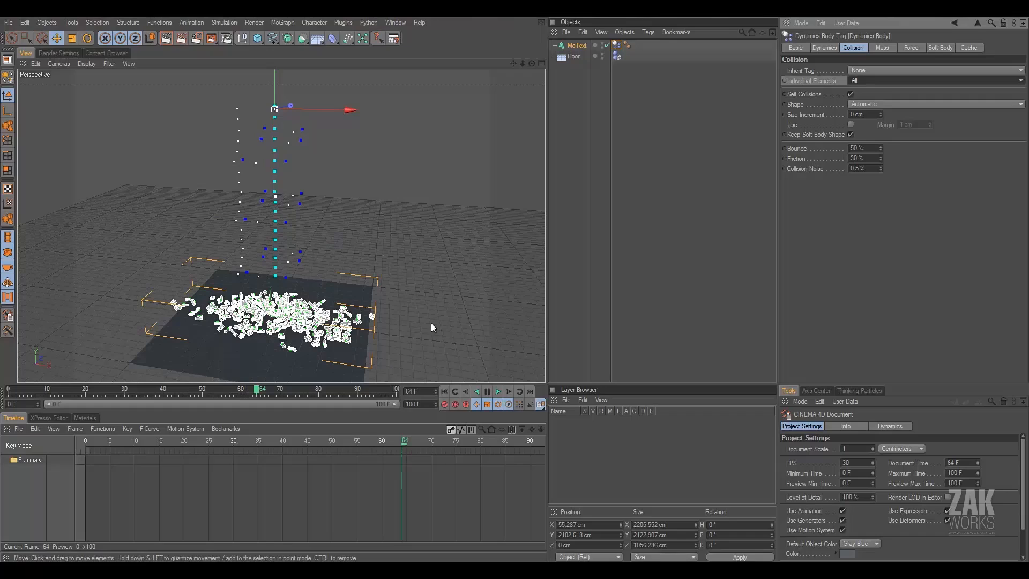
{"action": "left_click_drag", "start_coordinate": [336, 324], "coordinate": [523, 255], "text": "alt"}
{"action": "left_click", "coordinate": [420, 275]}
{"action": "left_click_drag", "start_coordinate": [420, 274], "coordinate": [507, 289], "text": "alt"}
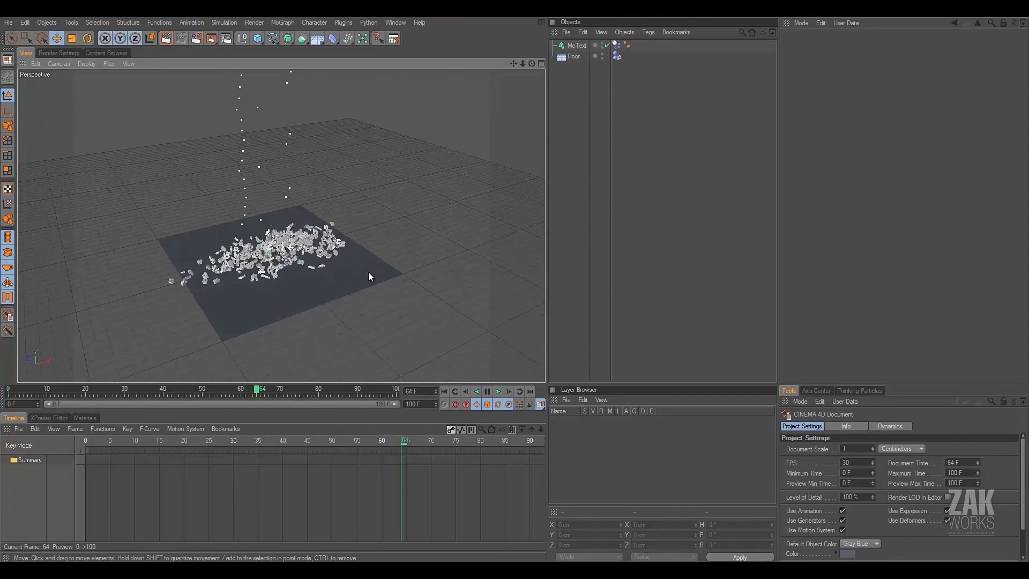
{"action": "left_click_drag", "start_coordinate": [522, 286], "coordinate": [499, 284], "text": "alt"}
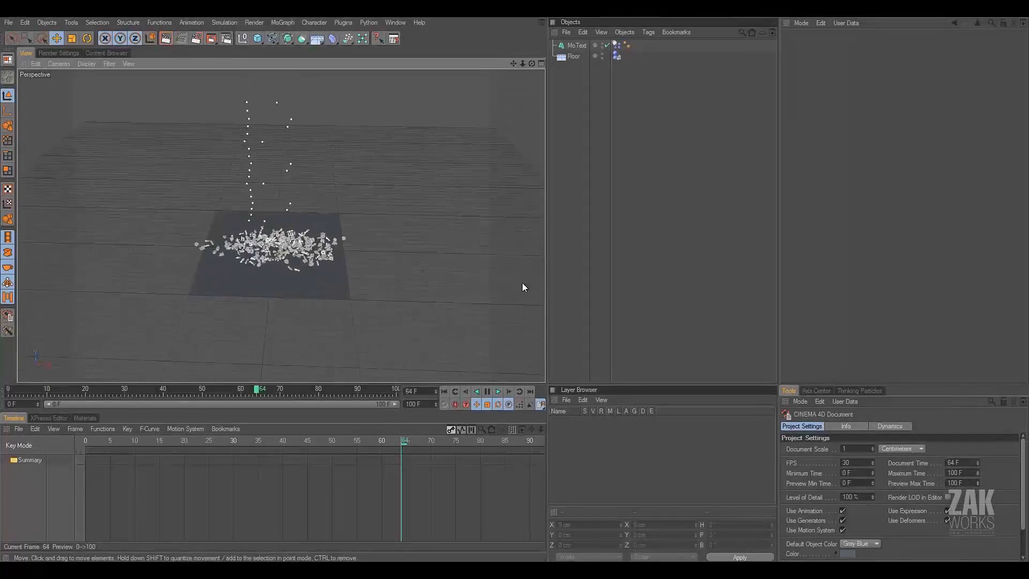
{"action": "right_click_drag", "start_coordinate": [522, 282], "coordinate": [499, 286], "text": "alt"}
{"action": "middle_click_drag", "start_coordinate": [288, 267], "coordinate": [298, 289], "text": "alt"}
{"action": "right_click_drag", "start_coordinate": [297, 289], "coordinate": [518, 287], "text": "alt"}
{"action": "left_click_drag", "start_coordinate": [516, 282], "coordinate": [448, 239], "text": "alt"}
- Replay the letter simulation from frame 0 and return to the first frame
{"action": "left_click", "coordinate": [444, 391]}
{"action": "left_click", "coordinate": [499, 391]}
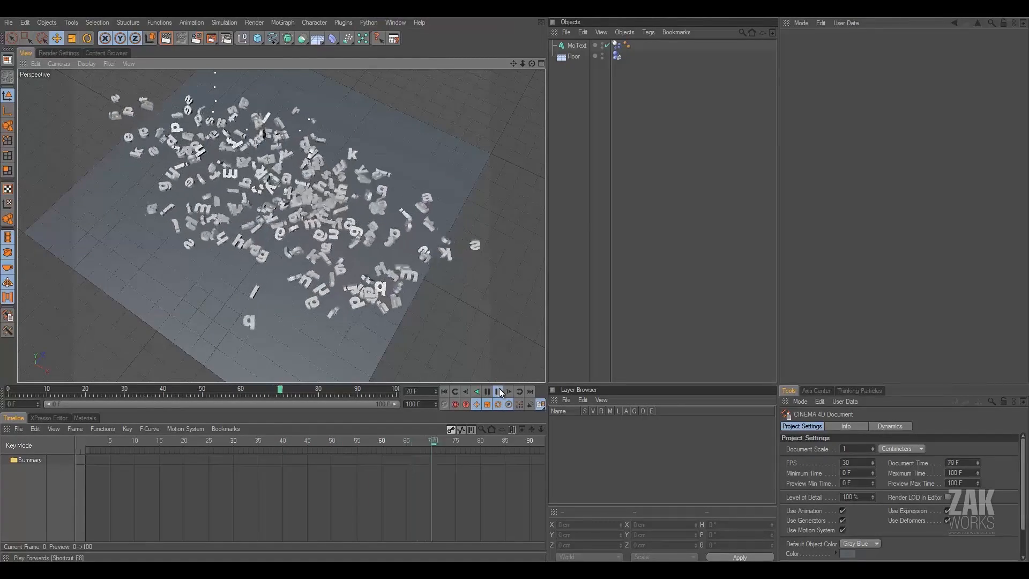
{"action": "left_click", "coordinate": [445, 392]}
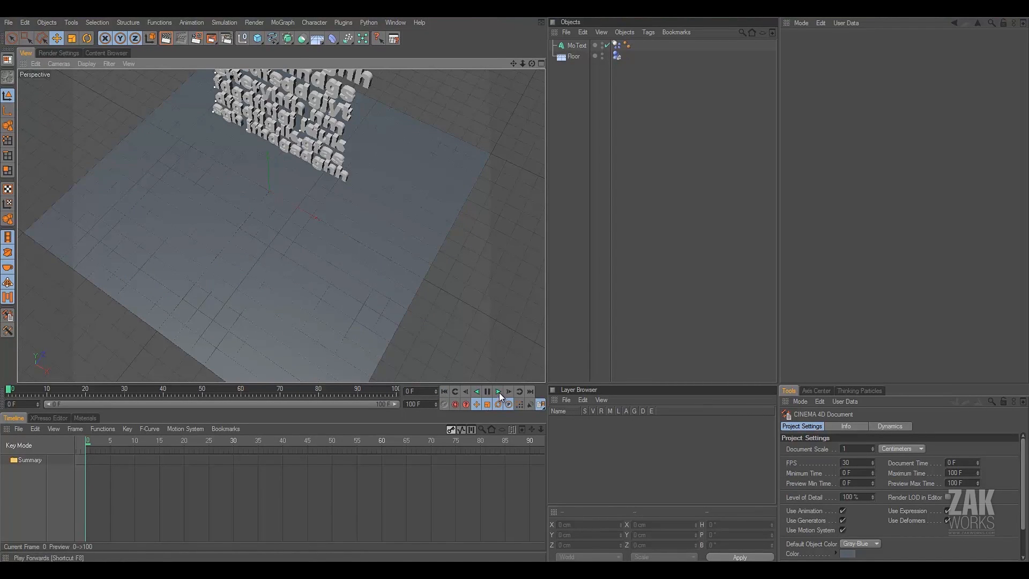
- Add a cube and, in the Top view, enlarge it around the text to about 1596 cm in X and 1001 cm in Z
{"action": "left_click", "coordinate": [257, 39]}
{"action": "left_click", "coordinate": [574, 48]}
{"action": "left_click", "coordinate": [542, 63]}
{"action": "left_click", "coordinate": [541, 64]}
{"action": "scroll", "coordinate": [343, 227], "scroll_direction": "down", "scroll_amount": 6}
{"action": "left_click_drag", "start_coordinate": [304, 225], "coordinate": [516, 284]}
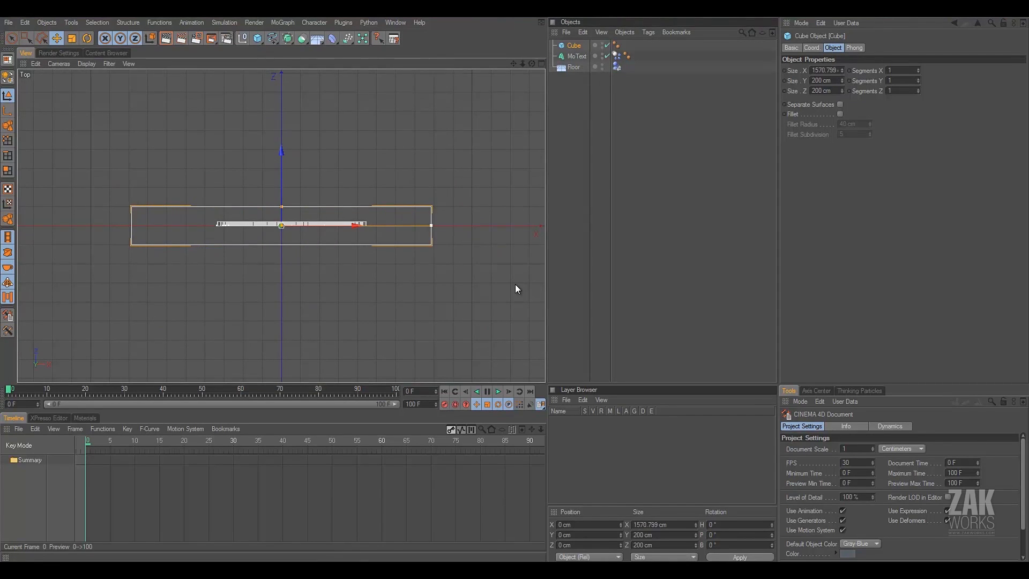
{"action": "left_click_drag", "start_coordinate": [281, 207], "coordinate": [514, 285]}
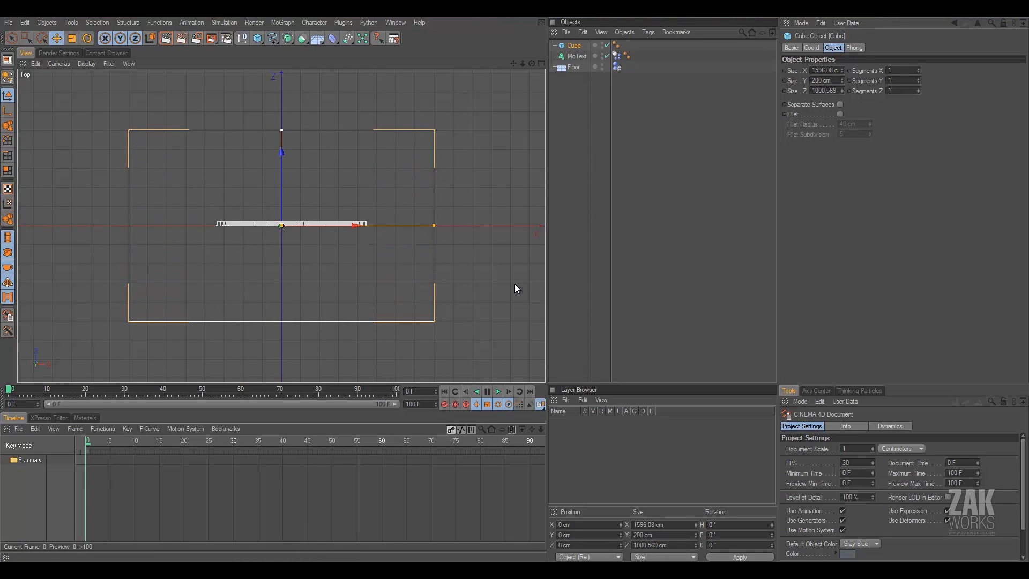
- Return to the Perspective view and raise the cube to about 65 cm in Y
{"action": "left_click", "coordinate": [541, 63]}
{"action": "left_click", "coordinate": [276, 63]}
{"action": "mouse_move", "coordinate": [290, 177]}
{"action": "left_mouse_down", "text": "alt"}
{"action": "mouse_move", "coordinate": [515, 289]}
{"action": "mouse_move", "coordinate": [290, 177]}
{"action": "left_mouse_up", "text": "alt"}
{"action": "left_click_drag", "start_coordinate": [268, 132], "coordinate": [515, 284]}
{"action": "left_click_drag", "start_coordinate": [268, 132], "coordinate": [516, 286], "text": "alt"}
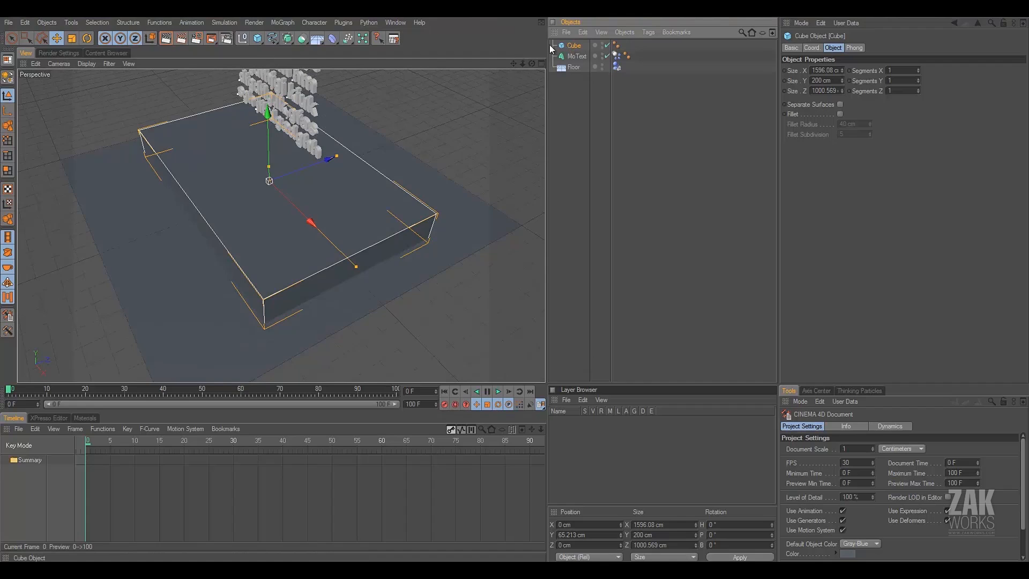
- Duplicate the cube once, deleting the surplus second copy
{"action": "key", "text": "ctrl+c"}
{"action": "key", "text": "ctrl+v"}
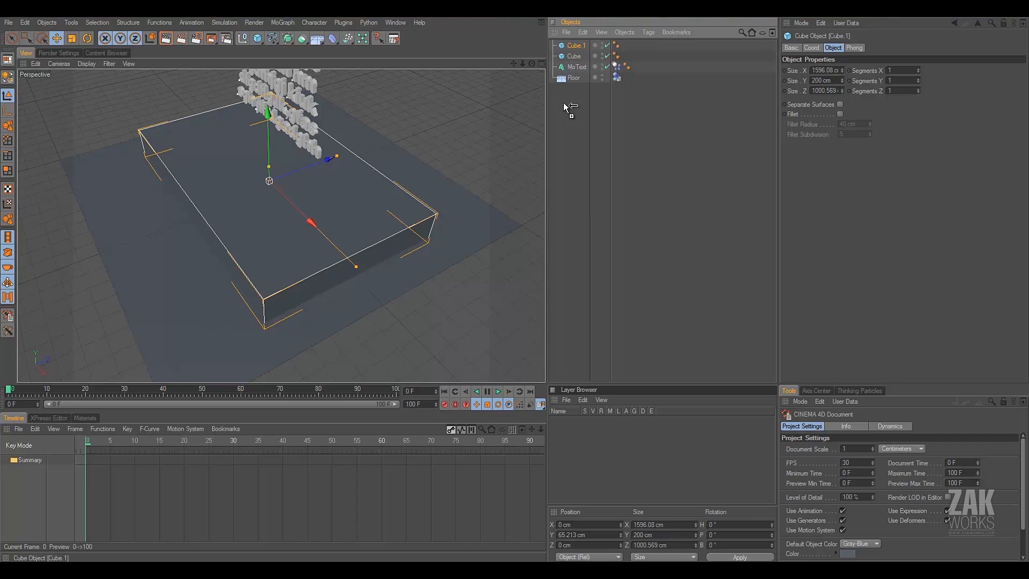
{"action": "left_click_drag", "start_coordinate": [560, 102], "coordinate": [561, 103], "text": "ctrl"}
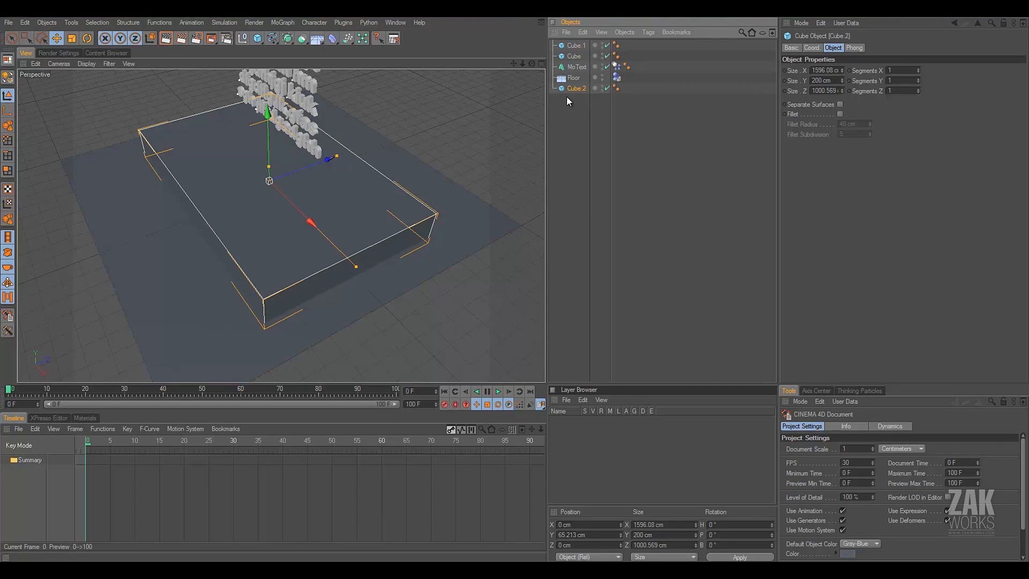
{"action": "key", "text": "Delete"}
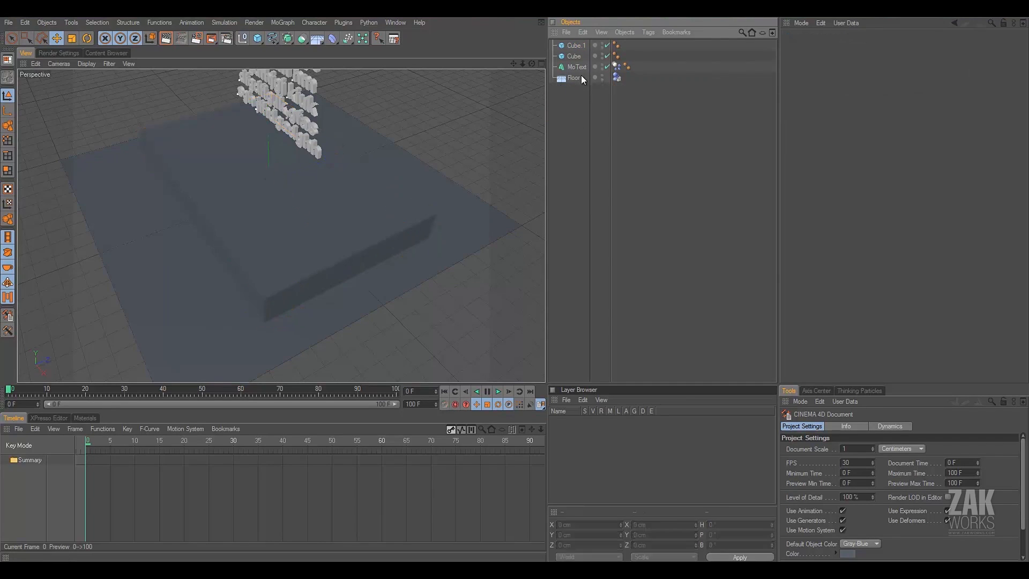
- Shrink the duplicate cube to about 1522 cm in X and 911 cm in Z so it sits inside the original outline
{"action": "left_click", "coordinate": [575, 47]}
{"action": "scroll", "coordinate": [319, 203], "scroll_direction": "up", "scroll_amount": 3}
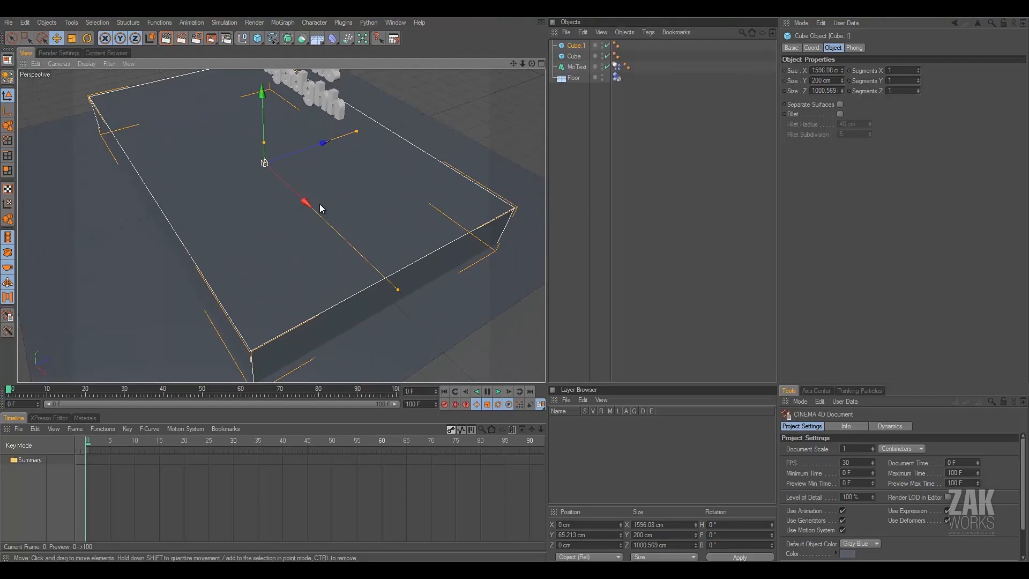
{"action": "left_click_drag", "start_coordinate": [460, 248], "coordinate": [510, 280], "text": "alt"}
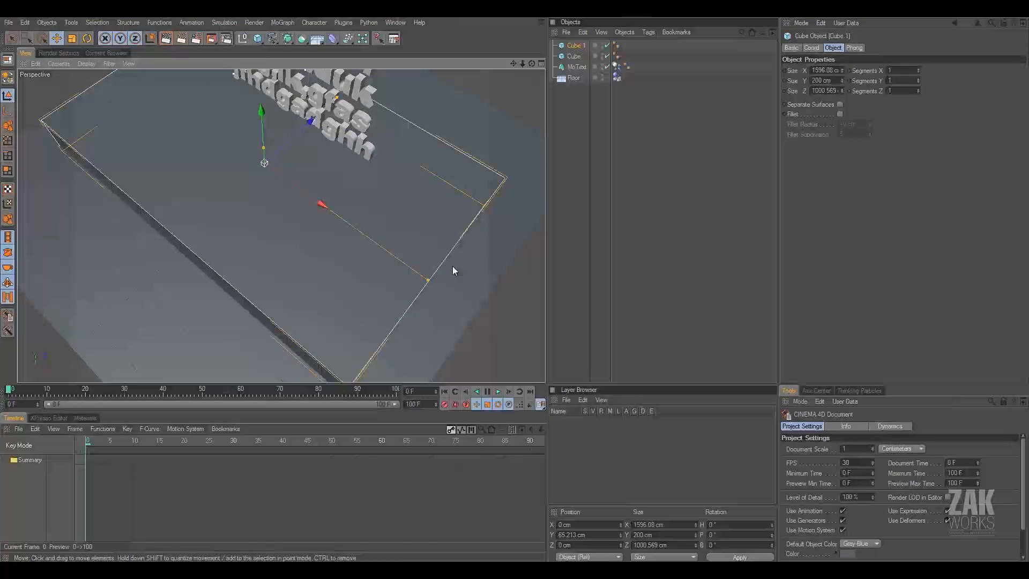
{"action": "left_click_drag", "start_coordinate": [427, 281], "coordinate": [514, 284]}
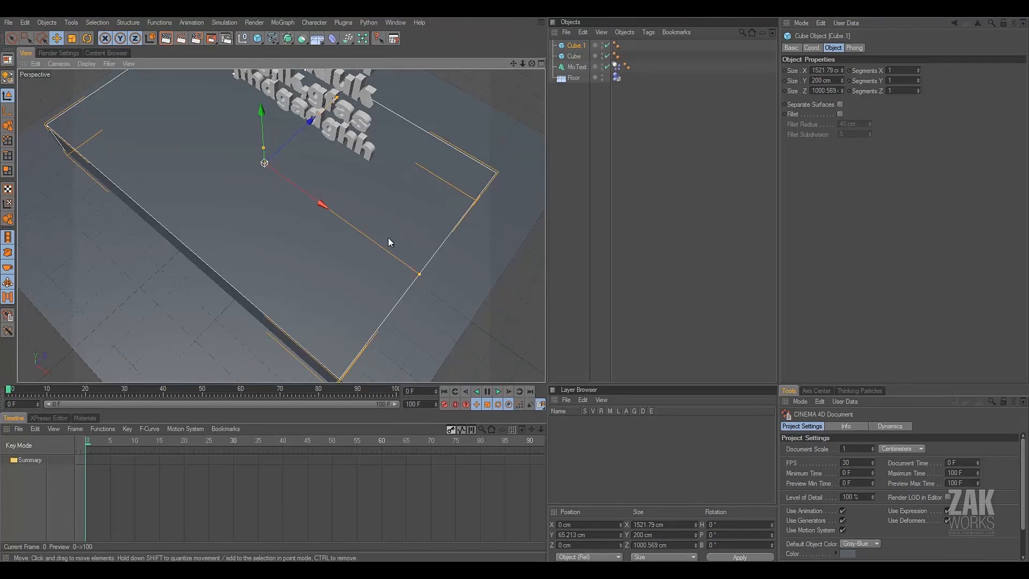
{"action": "key", "text": "F2"}
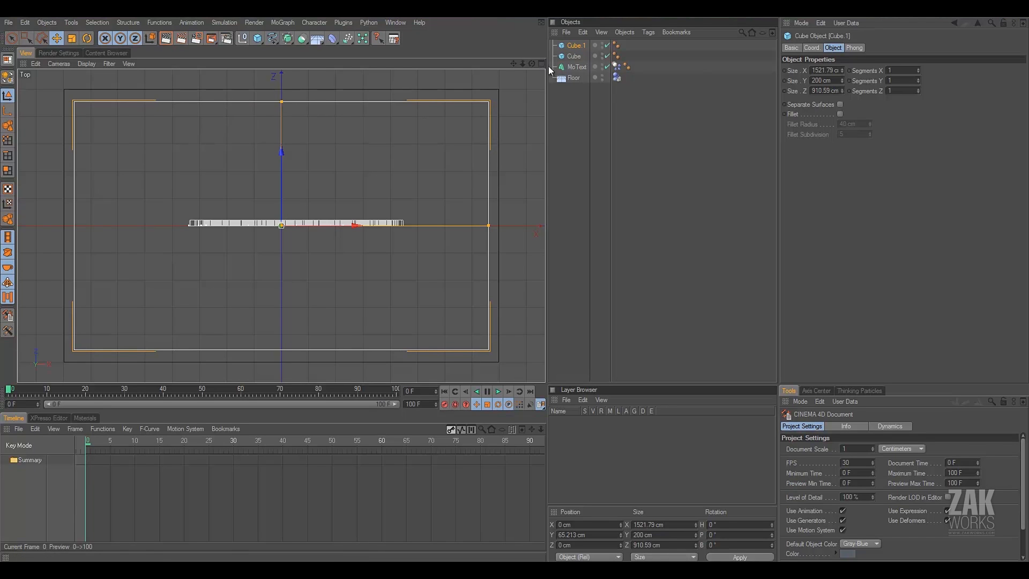
- Raise the smaller cube in the Perspective view to about 91 cm in Y, so its top stands above the larger cube
{"action": "key", "text": "F5"}
{"action": "left_click_drag", "start_coordinate": [381, 135], "coordinate": [413, 139], "text": "alt"}
{"action": "left_click_drag", "start_coordinate": [265, 97], "coordinate": [515, 284]}
{"action": "left_click_drag", "start_coordinate": [420, 190], "coordinate": [513, 284], "text": "alt"}
{"action": "scroll", "coordinate": [420, 189], "scroll_direction": "up", "scroll_amount": 3}
{"action": "scroll", "coordinate": [375, 185], "scroll_direction": "down", "scroll_amount": 4}
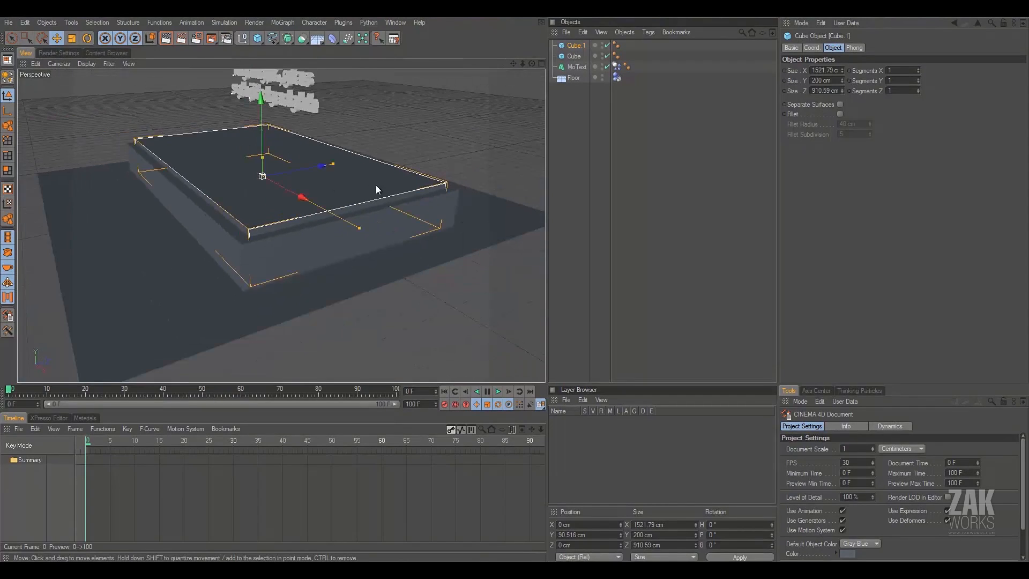
{"action": "mouse_move", "coordinate": [340, 73]}
{"action": "left_mouse_down", "text": "alt"}
{"action": "mouse_move", "coordinate": [507, 278]}
{"action": "mouse_move", "coordinate": [339, 73]}
{"action": "left_mouse_up", "text": "alt"}
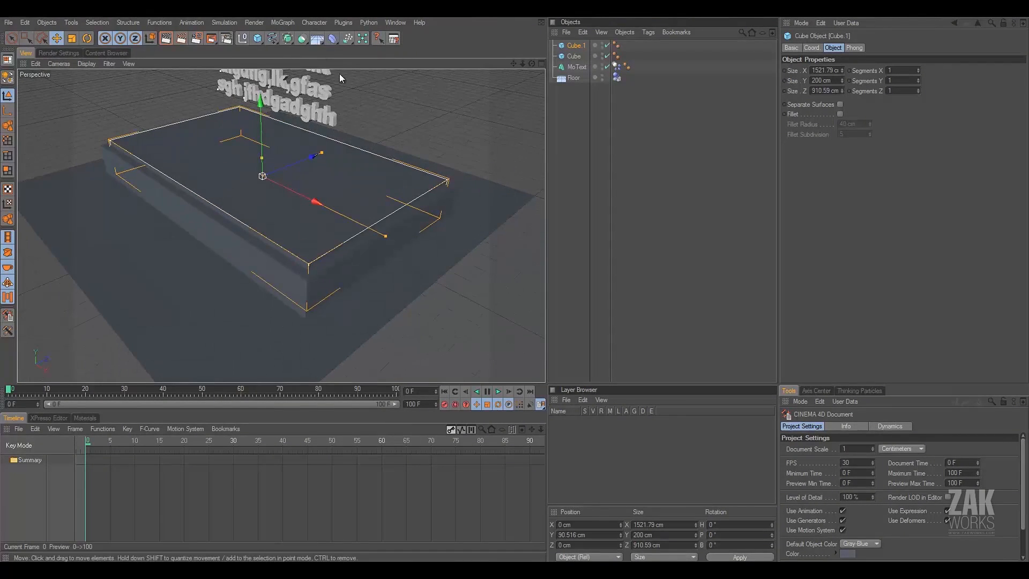
- Add a Boole object and make both cubes its children
{"action": "left_click", "coordinate": [302, 38]}
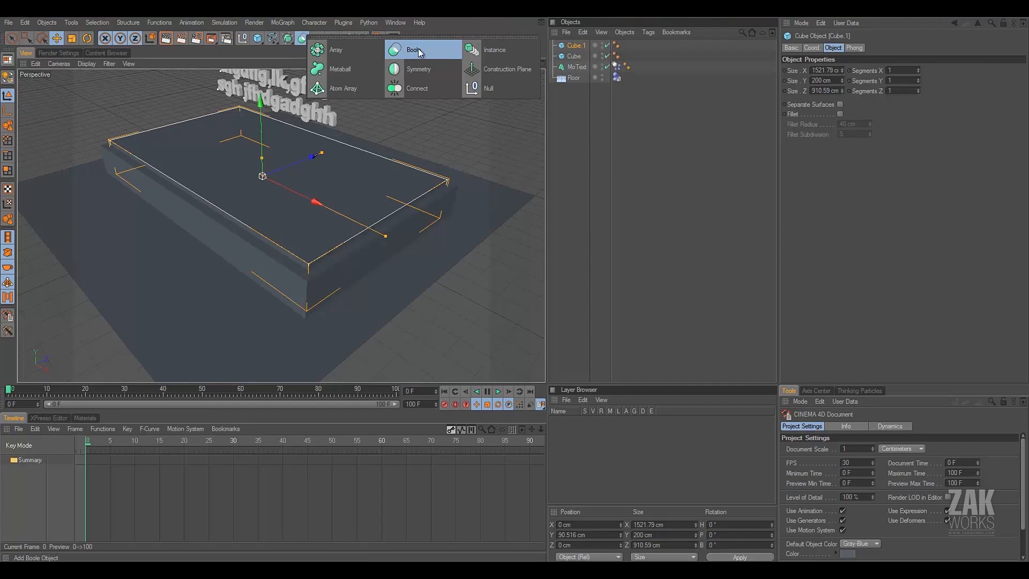
{"action": "left_click", "coordinate": [418, 51]}
{"action": "left_click", "coordinate": [574, 57]}
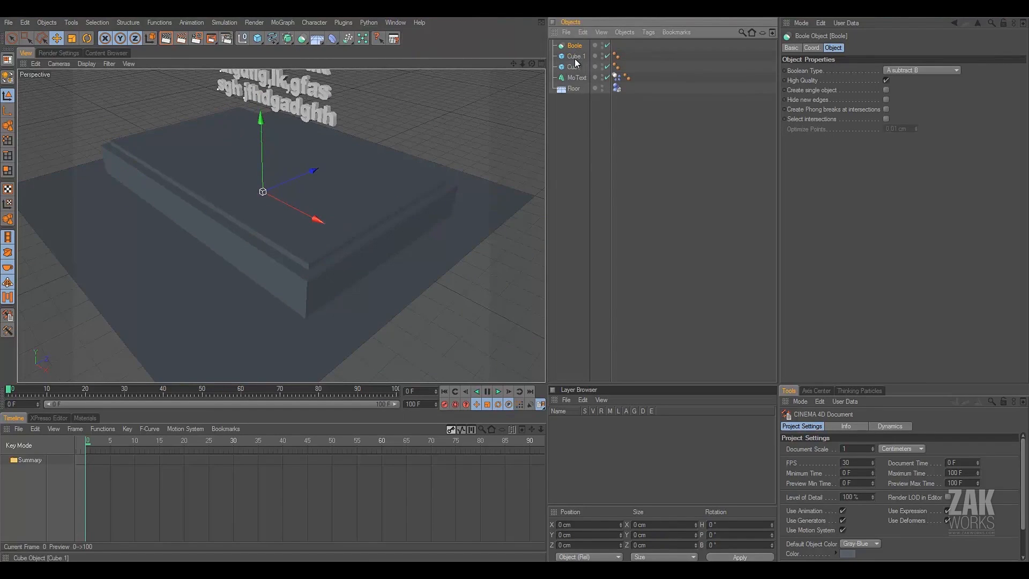
{"action": "left_click", "coordinate": [572, 66], "text": "shift"}
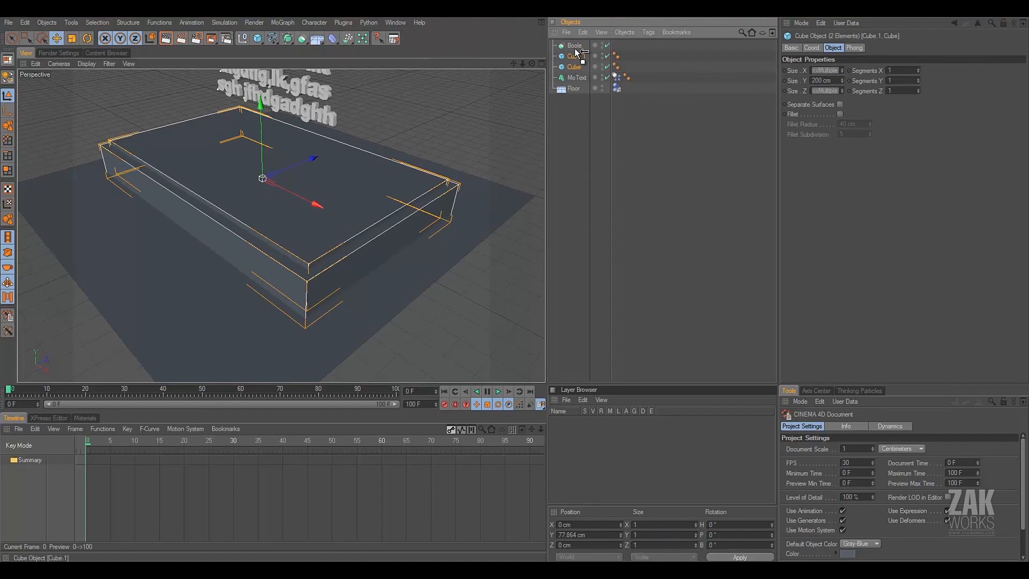
{"action": "left_click_drag", "start_coordinate": [575, 50], "coordinate": [576, 50]}
{"action": "left_click", "coordinate": [583, 165]}
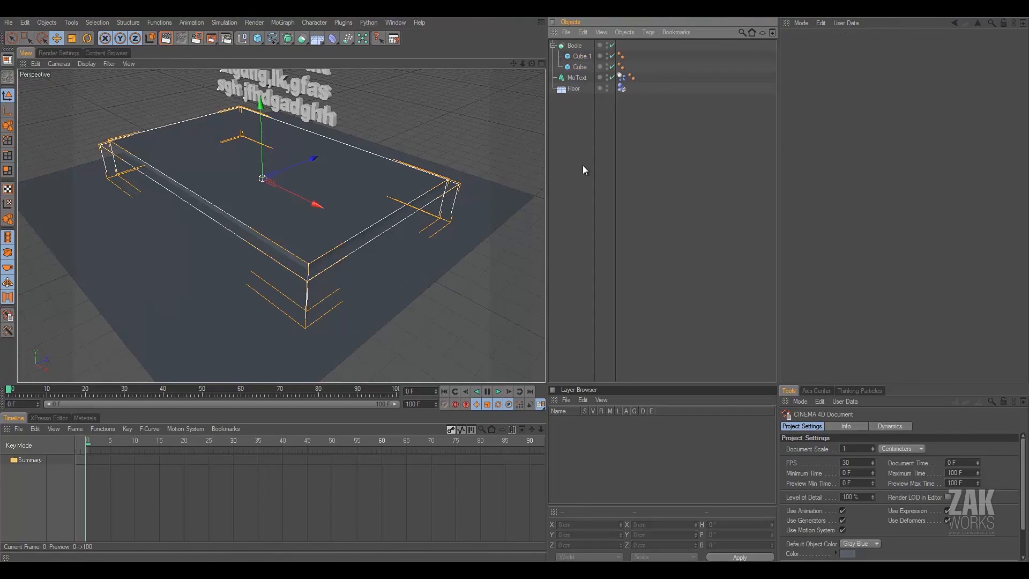
- Reorder the Boole's children with the larger cube first, so the smaller cube is subtracted to form an open tray
{"action": "left_click_drag", "start_coordinate": [304, 227], "coordinate": [500, 281], "text": "alt"}
{"action": "left_click_drag", "start_coordinate": [346, 150], "coordinate": [538, 247], "text": "alt"}
{"action": "left_click", "coordinate": [579, 65]}
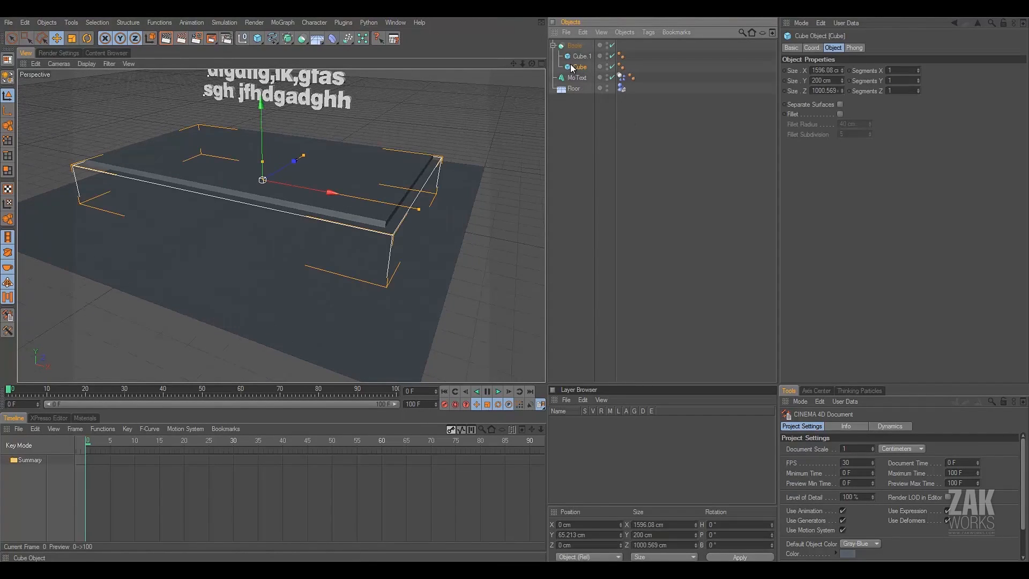
{"action": "left_click_drag", "start_coordinate": [574, 68], "coordinate": [578, 53]}
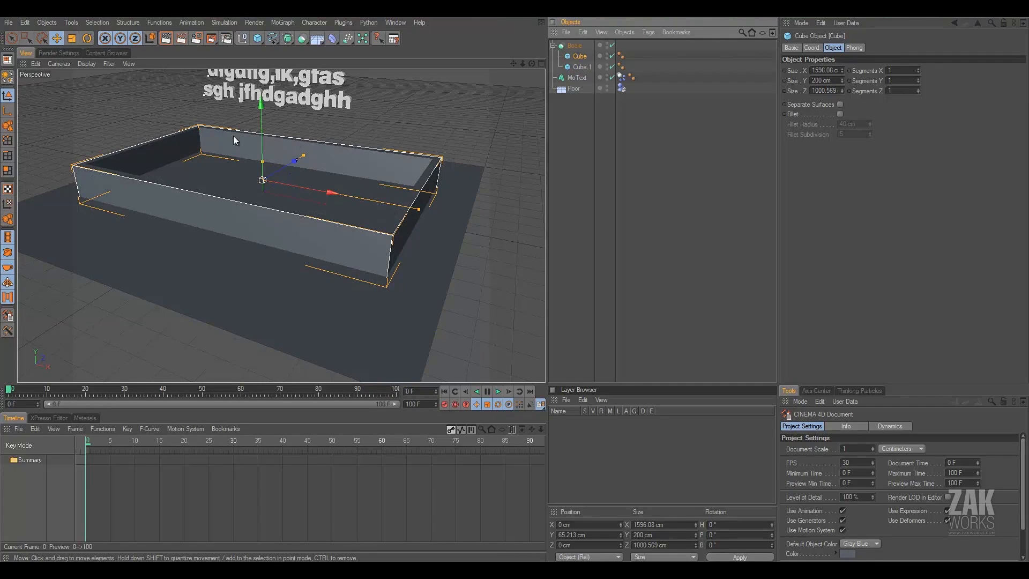
{"action": "left_click", "coordinate": [577, 158]}
{"action": "left_click_drag", "start_coordinate": [503, 177], "coordinate": [514, 284], "text": "alt"}
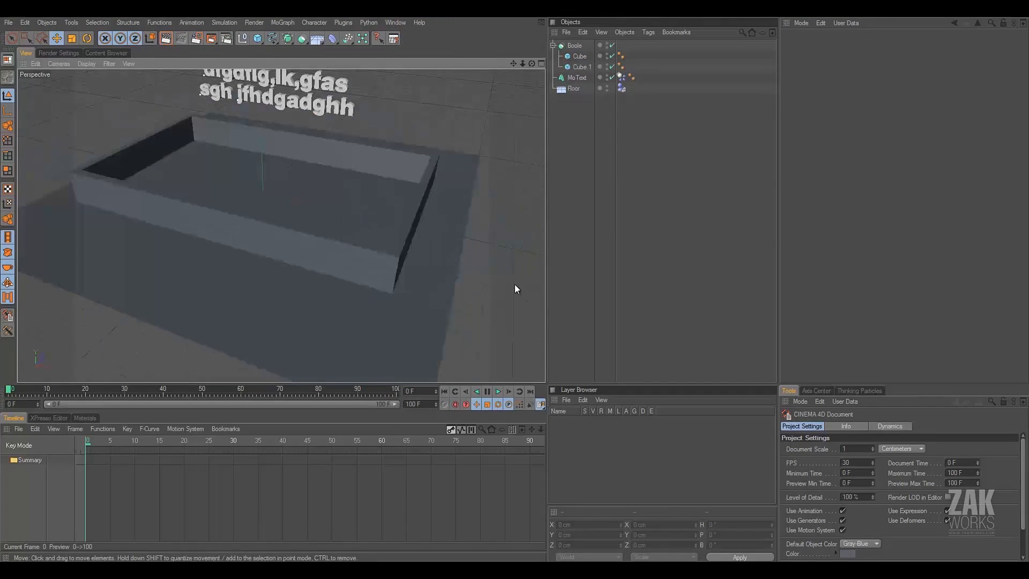
- Make the Boole tray a dynamics collider
{"action": "left_click", "coordinate": [574, 45]}
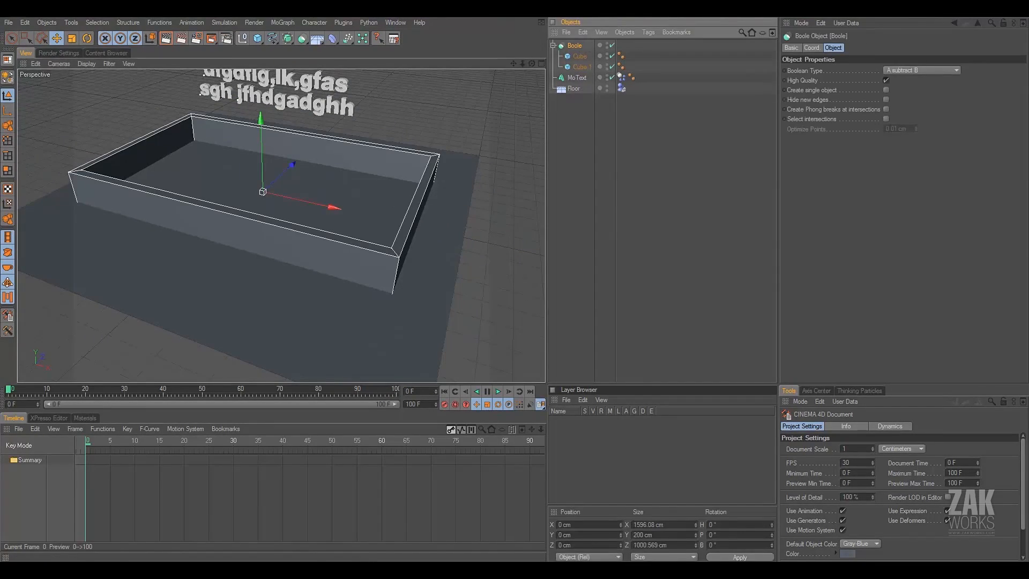
{"action": "left_click", "coordinate": [225, 21]}
{"action": "mouse_move", "coordinate": [238, 49]}
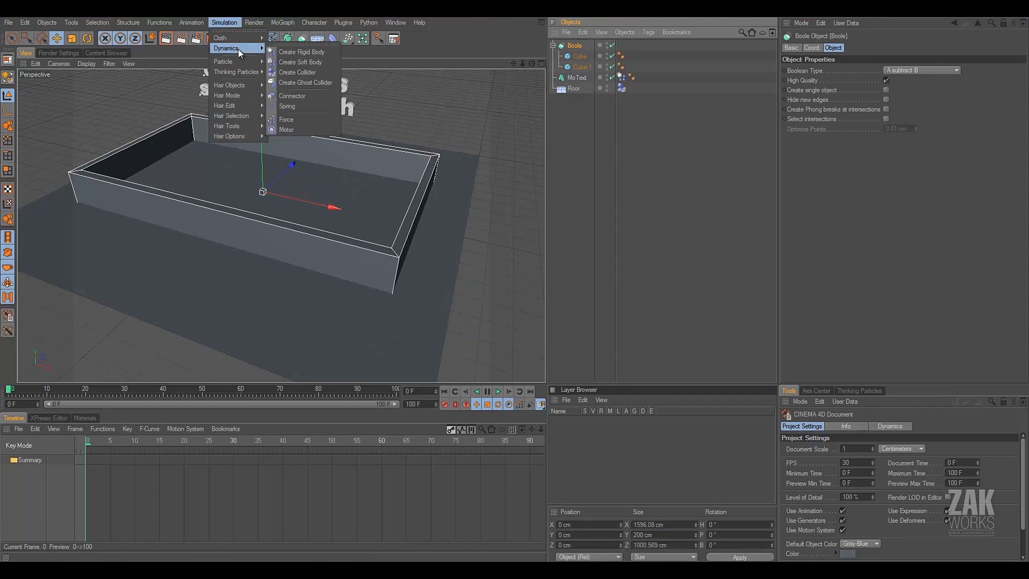
{"action": "left_click", "coordinate": [299, 81]}
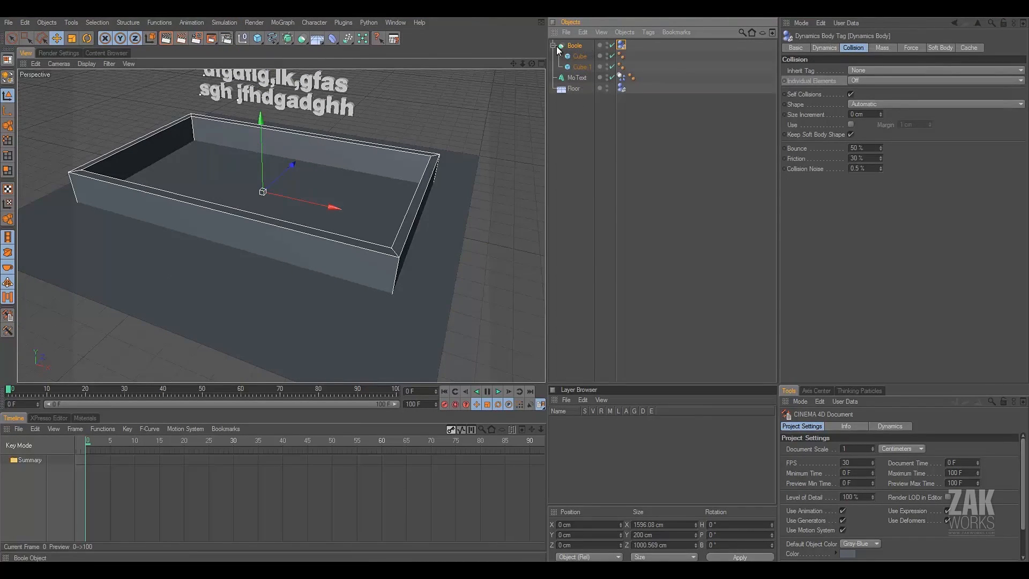
- Collapse the Boole hierarchy and place it between MoText and Floor in the object list
{"action": "left_click", "coordinate": [553, 46]}
{"action": "left_click_drag", "start_coordinate": [571, 46], "coordinate": [571, 62]}
{"action": "left_click", "coordinate": [572, 67]}
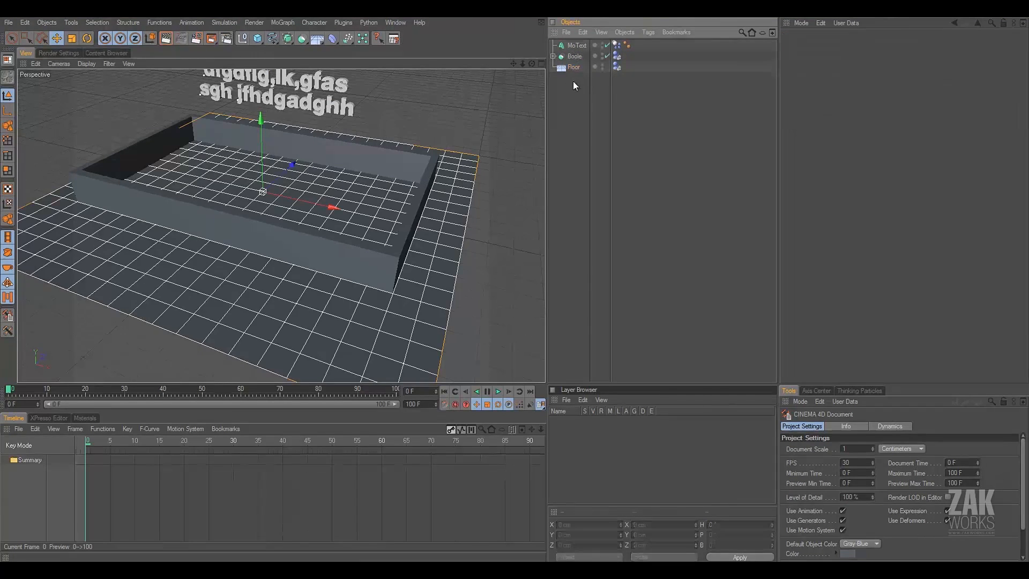
{"action": "left_click", "coordinate": [574, 97]}
- Play the simulation to test how the letters fall into the tray
{"action": "left_click_drag", "start_coordinate": [536, 177], "coordinate": [519, 284], "text": "alt"}
{"action": "left_click_drag", "start_coordinate": [339, 186], "coordinate": [515, 291], "text": "alt"}
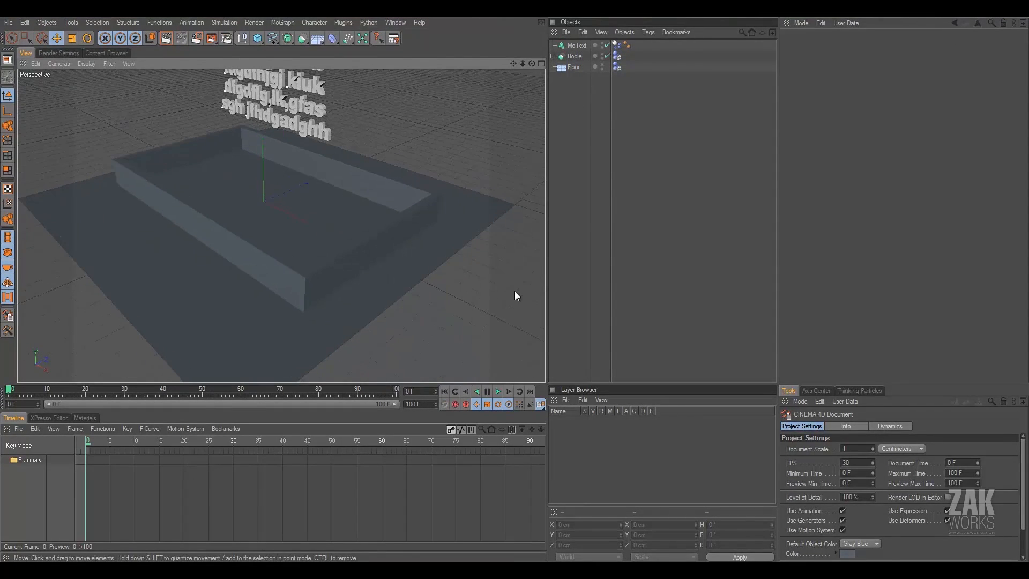
{"action": "left_click_drag", "start_coordinate": [401, 227], "coordinate": [455, 322], "text": "alt"}
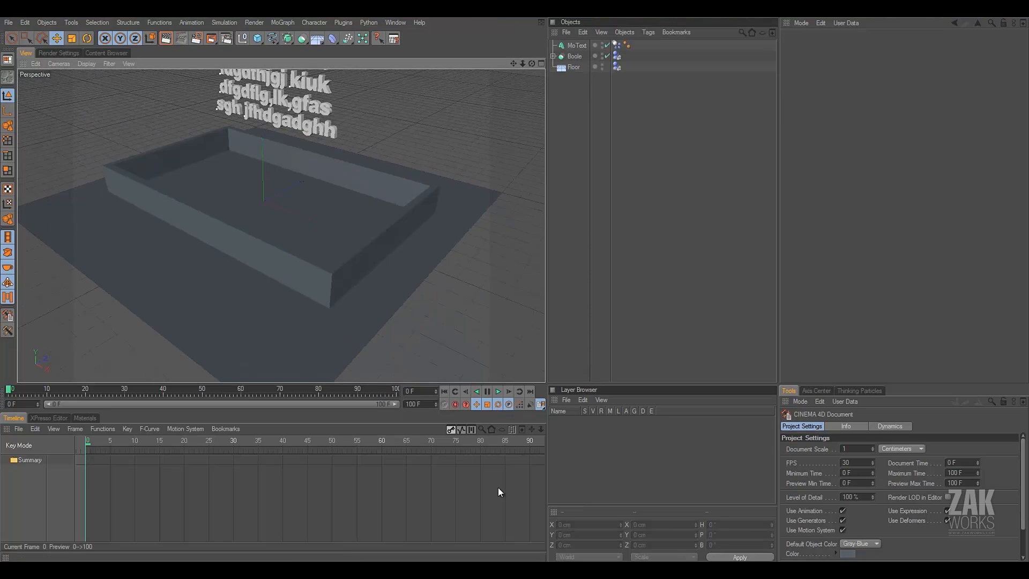
{"action": "left_click", "coordinate": [498, 390]}
{"action": "left_click_drag", "start_coordinate": [439, 261], "coordinate": [483, 263], "text": "alt"}
- Set the collision Shape of the Boole's dynamics tag to Static Mesh
{"action": "left_click", "coordinate": [574, 56]}
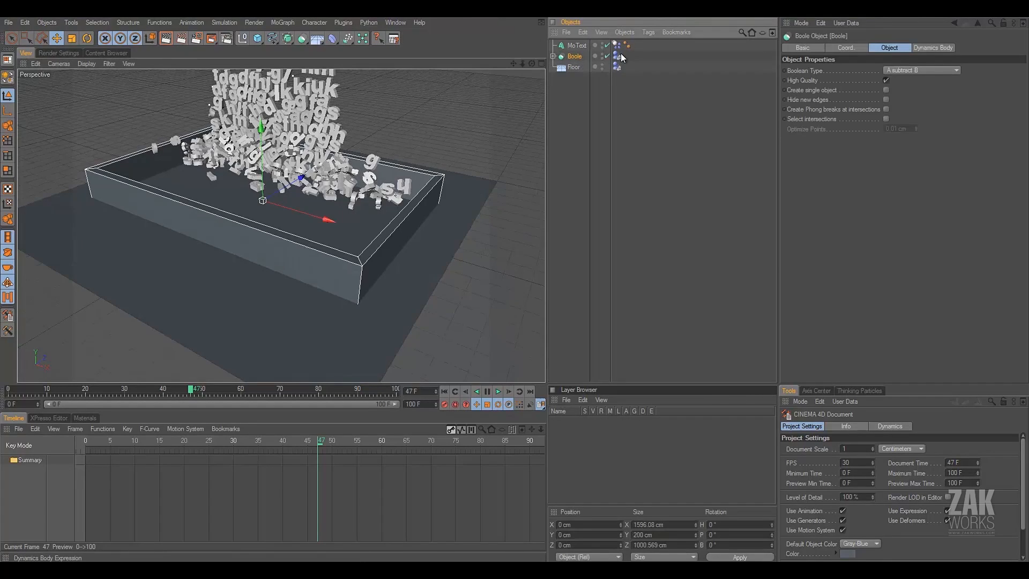
{"action": "left_click", "coordinate": [617, 56]}
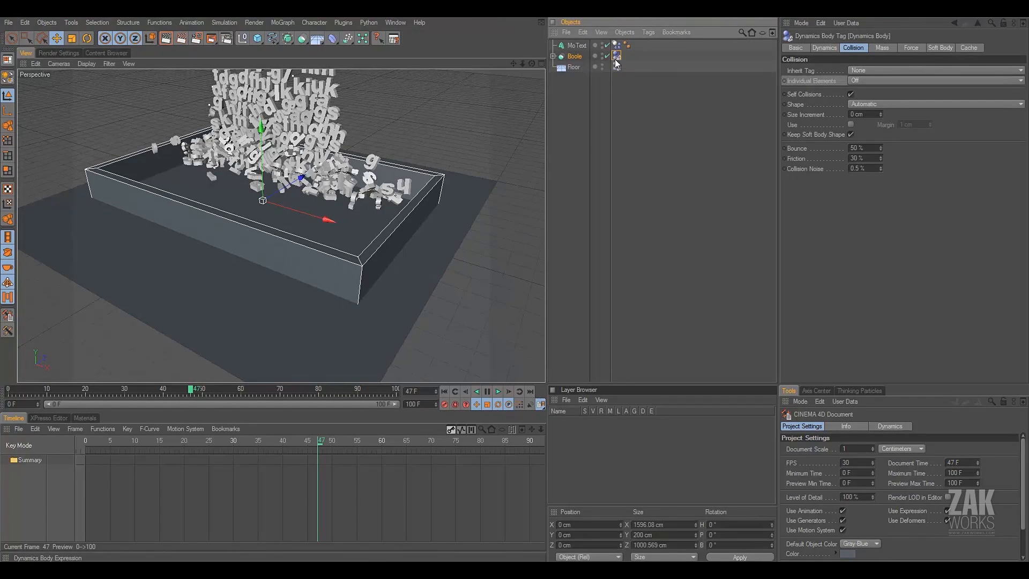
{"action": "left_click", "coordinate": [856, 49]}
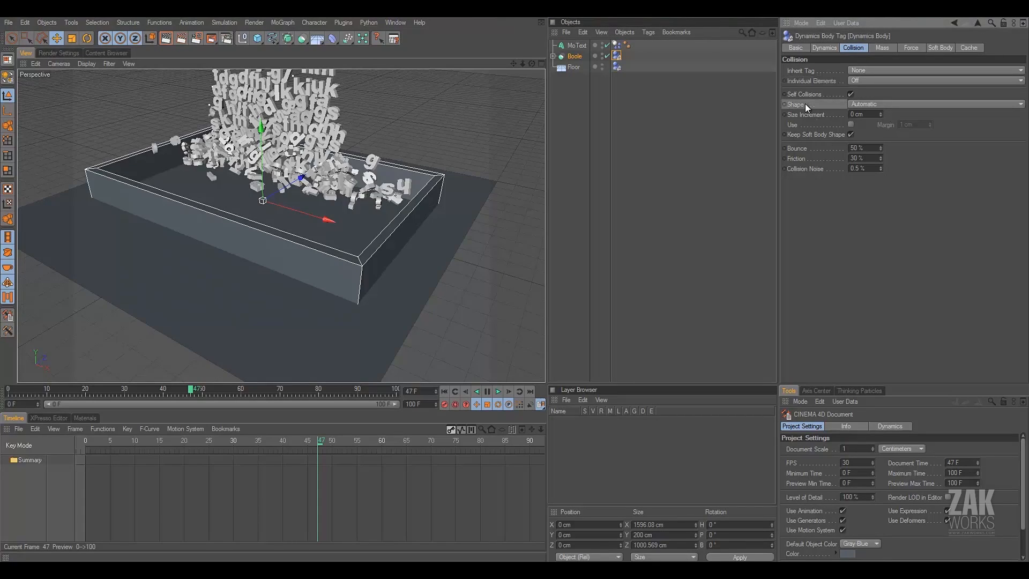
{"action": "left_click", "coordinate": [883, 103]}
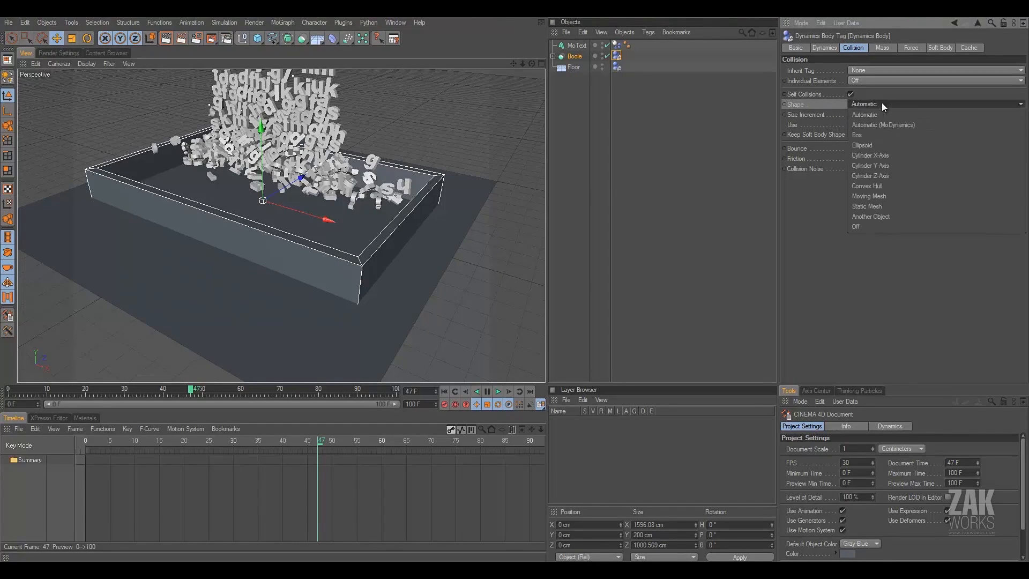
{"action": "left_click", "coordinate": [879, 206]}
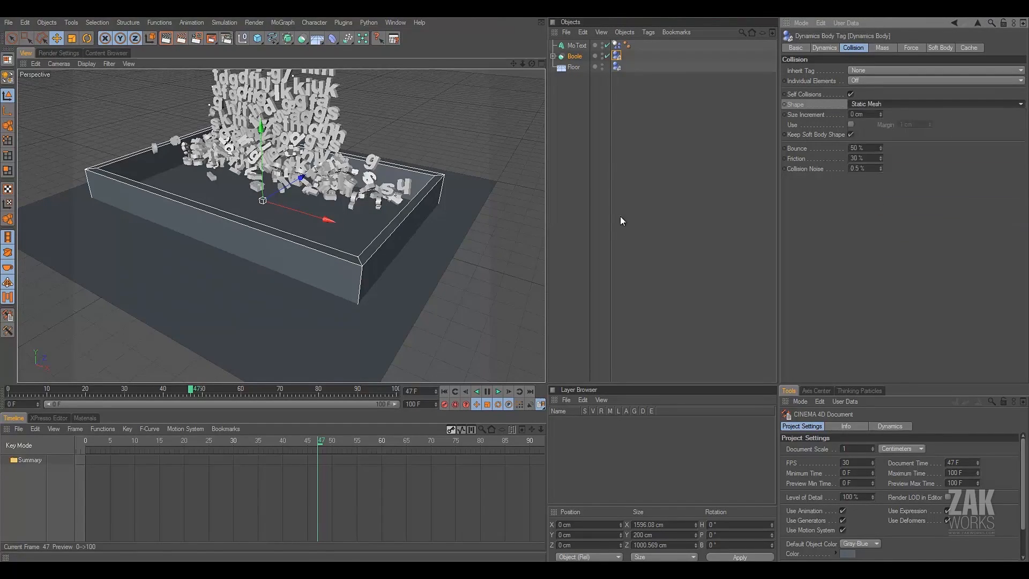
- Play the simulation, inspect the letters inside the tray from above, and return to frame 0
{"action": "left_click", "coordinate": [464, 392]}
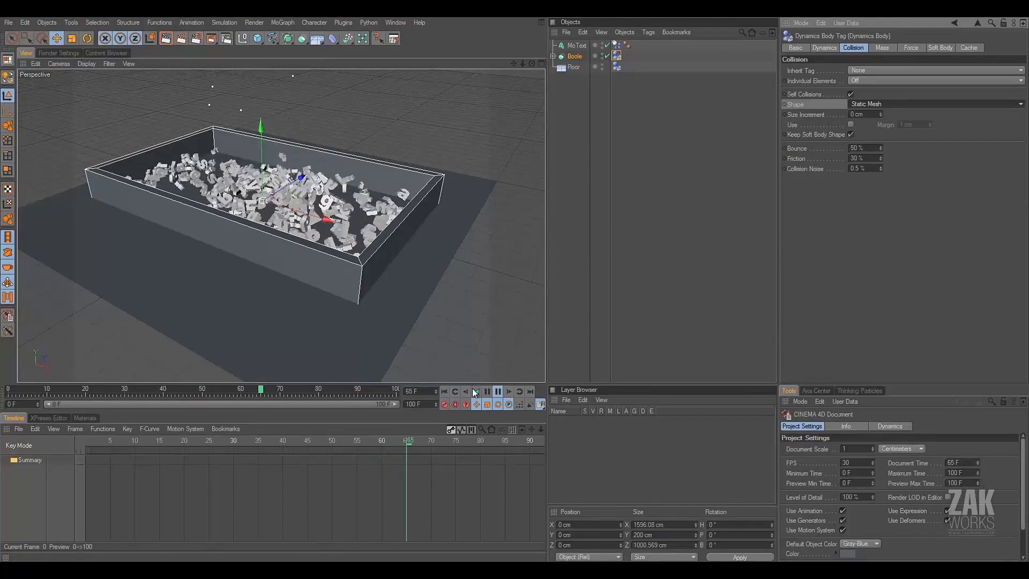
{"action": "left_click_drag", "start_coordinate": [536, 284], "coordinate": [514, 283], "text": "alt"}
{"action": "scroll", "coordinate": [344, 290], "scroll_direction": "up", "scroll_amount": 5}
{"action": "left_click_drag", "start_coordinate": [344, 287], "coordinate": [547, 354], "text": "alt"}
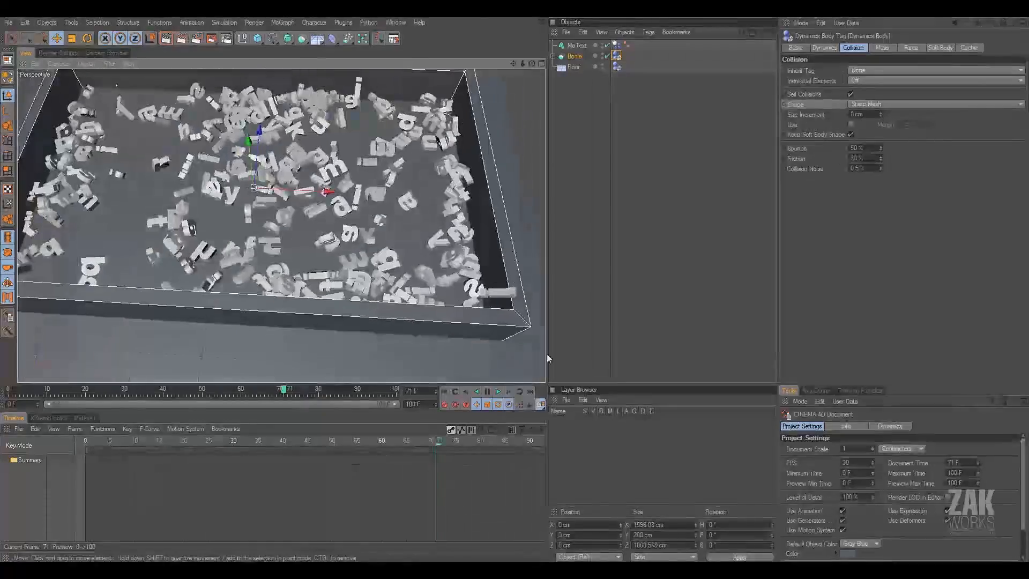
{"action": "left_click", "coordinate": [497, 391]}
{"action": "left_click", "coordinate": [444, 392]}
{"action": "scroll", "coordinate": [403, 257], "scroll_direction": "down", "scroll_amount": 3}
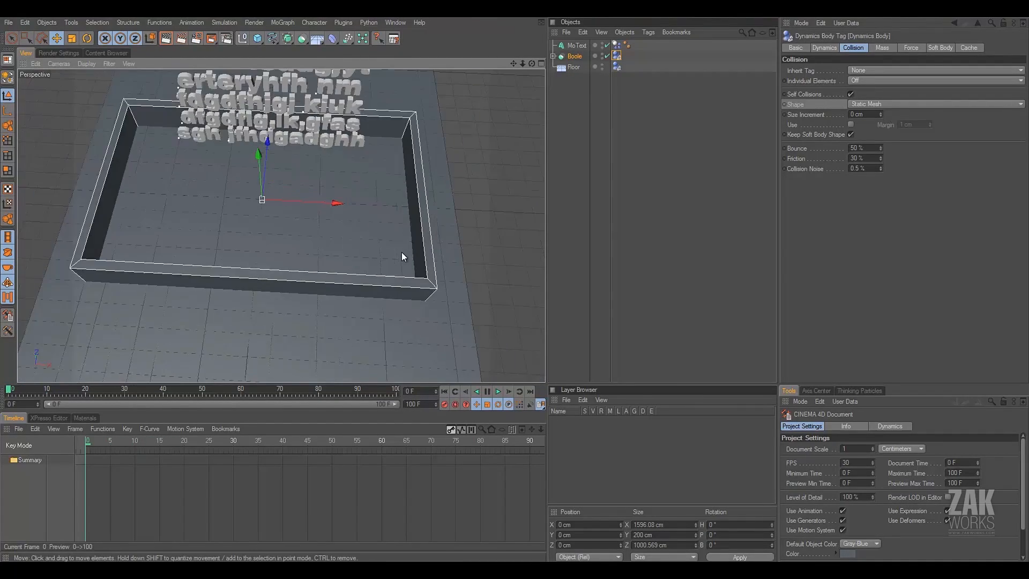
- Scale the Boole tray down uniformly in the top view to about 1213 × 152 × 760 cm
{"action": "scroll", "coordinate": [402, 259], "scroll_direction": "down", "scroll_amount": 3}
{"action": "left_click_drag", "start_coordinate": [395, 273], "coordinate": [514, 285], "text": "alt"}
{"action": "scroll", "coordinate": [359, 194], "scroll_direction": "up", "scroll_amount": 6}
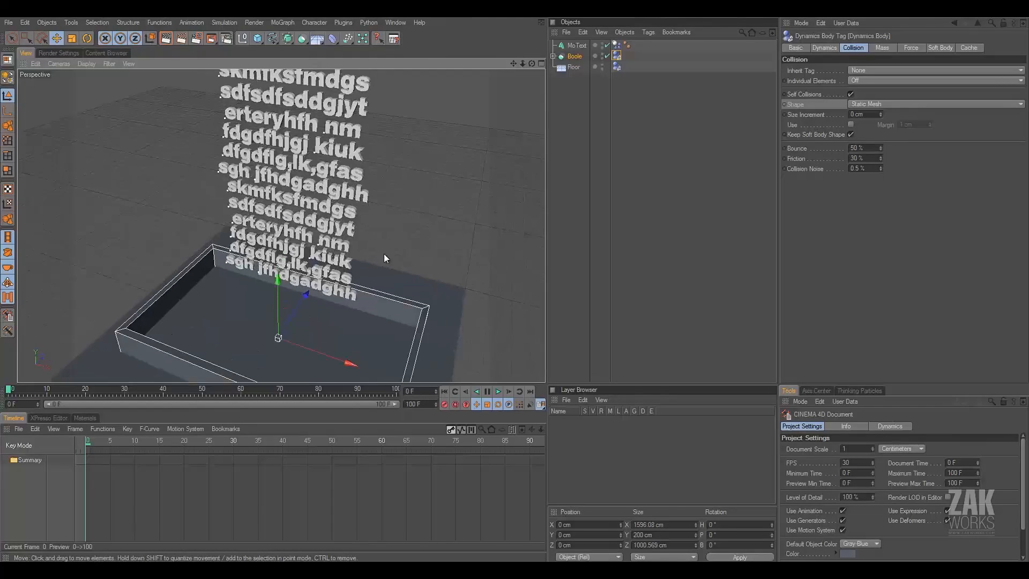
{"action": "left_click_drag", "start_coordinate": [384, 254], "coordinate": [366, 303], "text": "alt"}
{"action": "left_click", "coordinate": [542, 63]}
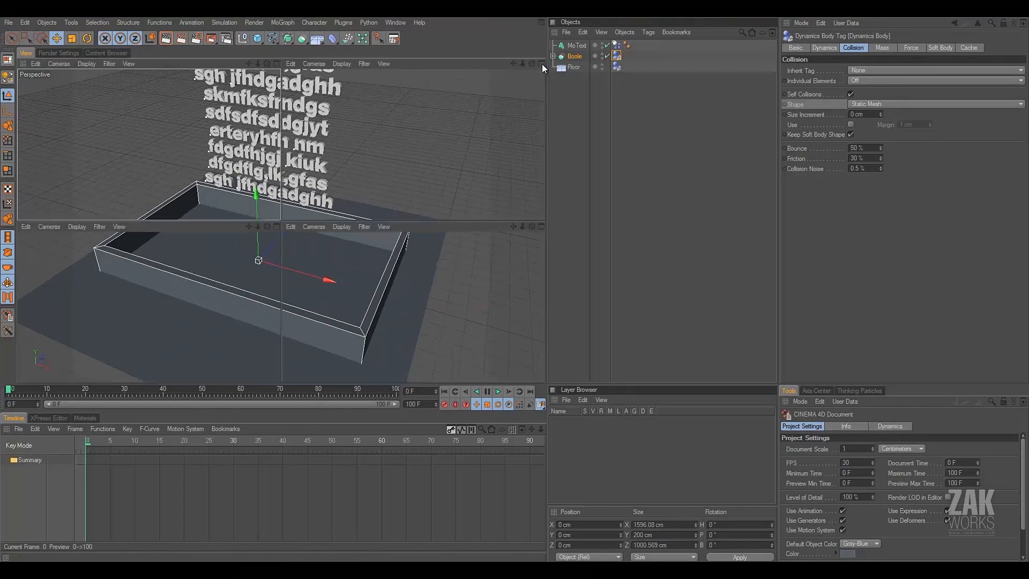
{"action": "left_click", "coordinate": [541, 64]}
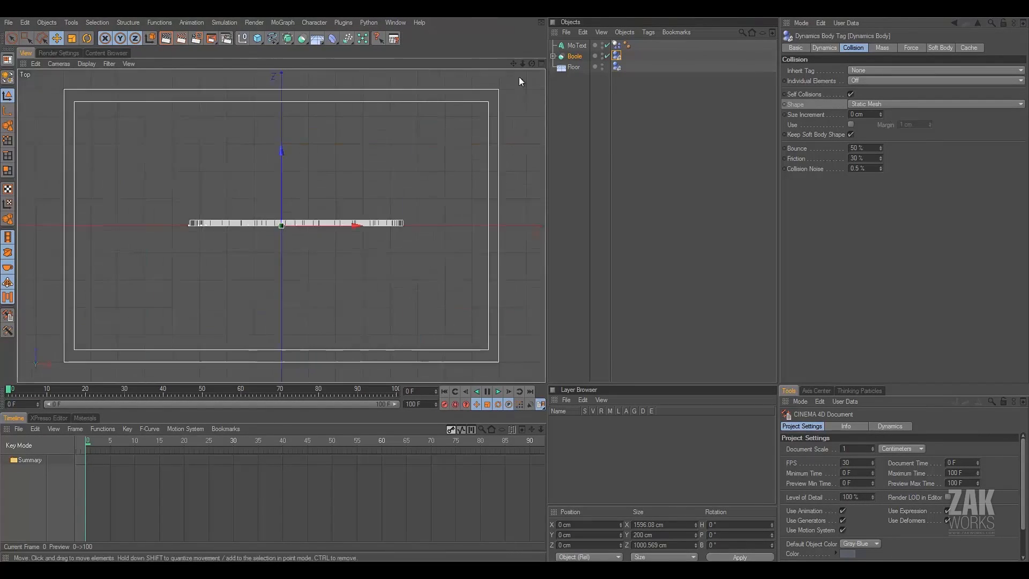
{"action": "left_click", "coordinate": [579, 56]}
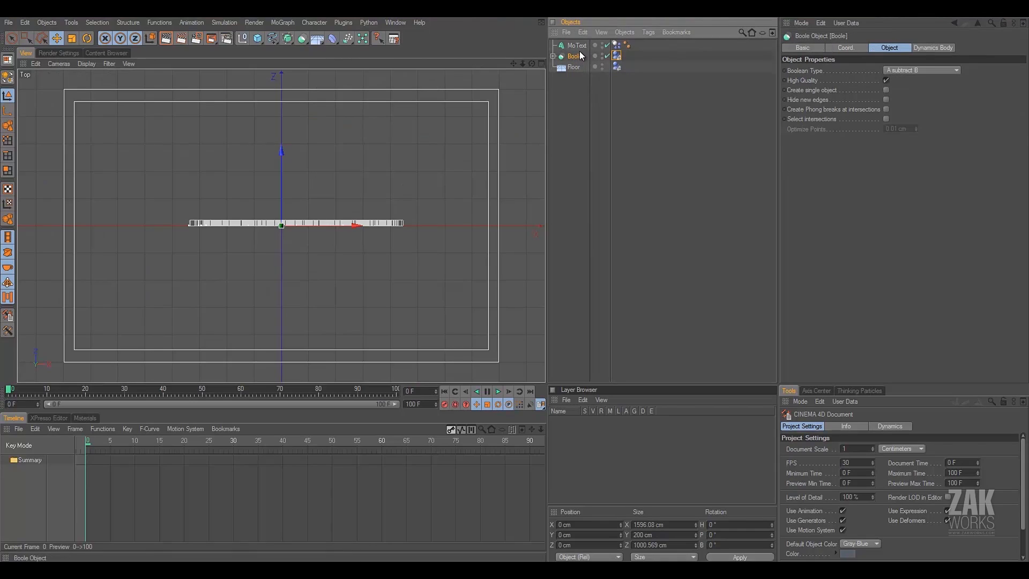
{"action": "left_click", "coordinate": [72, 38]}
{"action": "left_click_drag", "start_coordinate": [280, 226], "coordinate": [515, 284]}
{"action": "left_click", "coordinate": [56, 38]}
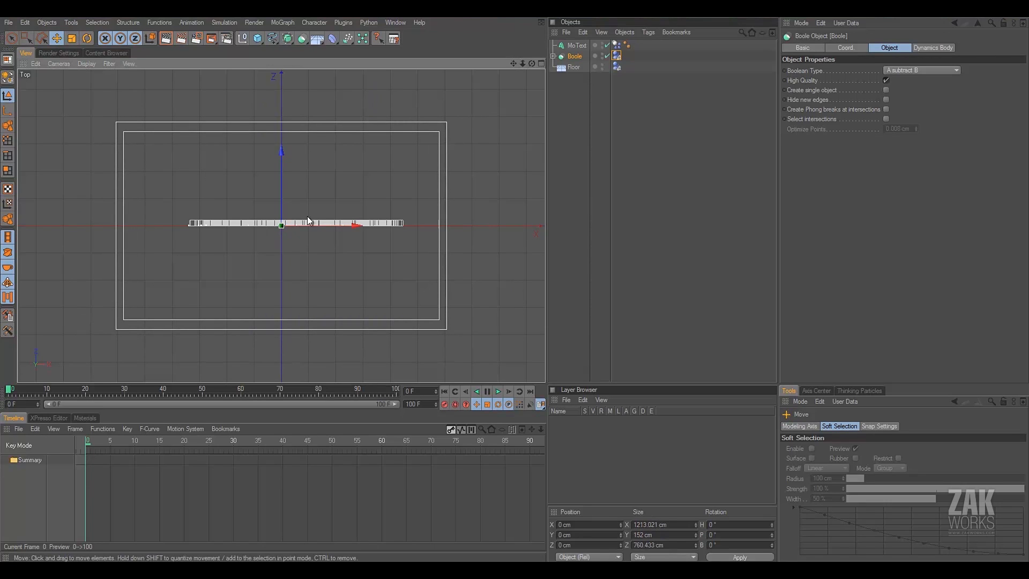
- Move the Boole tray in the top view to about X 33 cm, Z -12 cm, and return to the perspective view
{"action": "mouse_move", "coordinate": [314, 224]}
{"action": "left_mouse_down"}
{"action": "mouse_move", "coordinate": [325, 224]}
{"action": "mouse_move", "coordinate": [293, 210]}
{"action": "mouse_move", "coordinate": [313, 229]}
{"action": "left_mouse_up"}
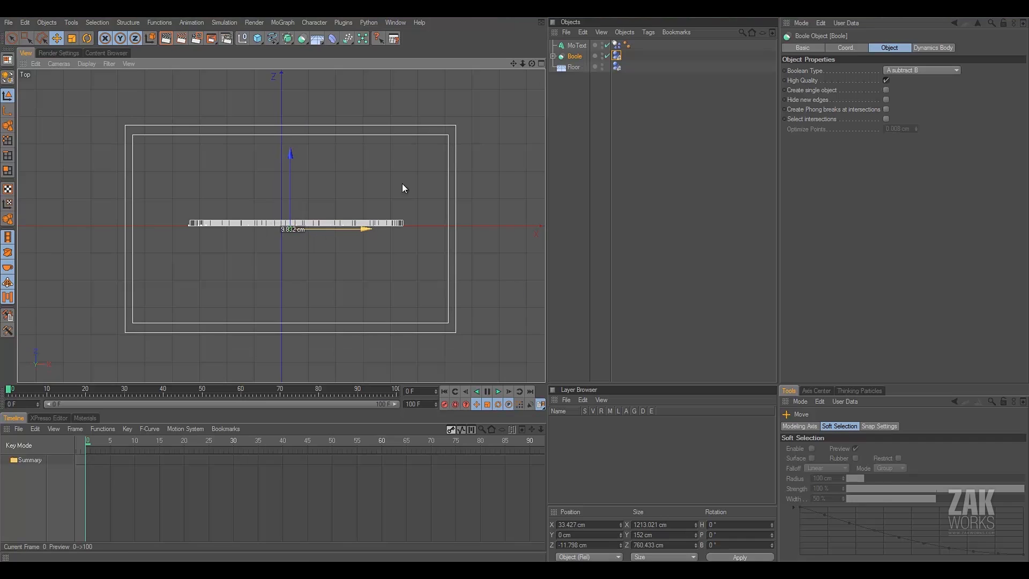
{"action": "left_click", "coordinate": [541, 63]}
{"action": "left_click", "coordinate": [277, 64]}
{"action": "left_click_drag", "start_coordinate": [209, 143], "coordinate": [304, 136], "text": "alt"}
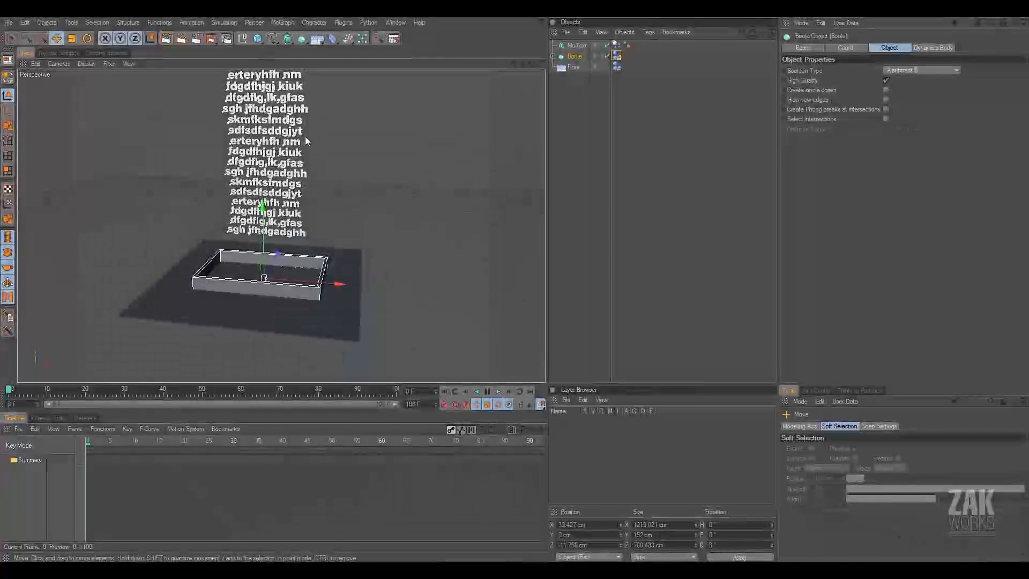
- Replace the MoText's text with a new block of random letter lines ending in "wDFOWMOASDFS"
{"action": "left_click", "coordinate": [576, 46]}
{"action": "left_click", "coordinate": [828, 111]}
{"action": "key", "text": "ctrl+a"}
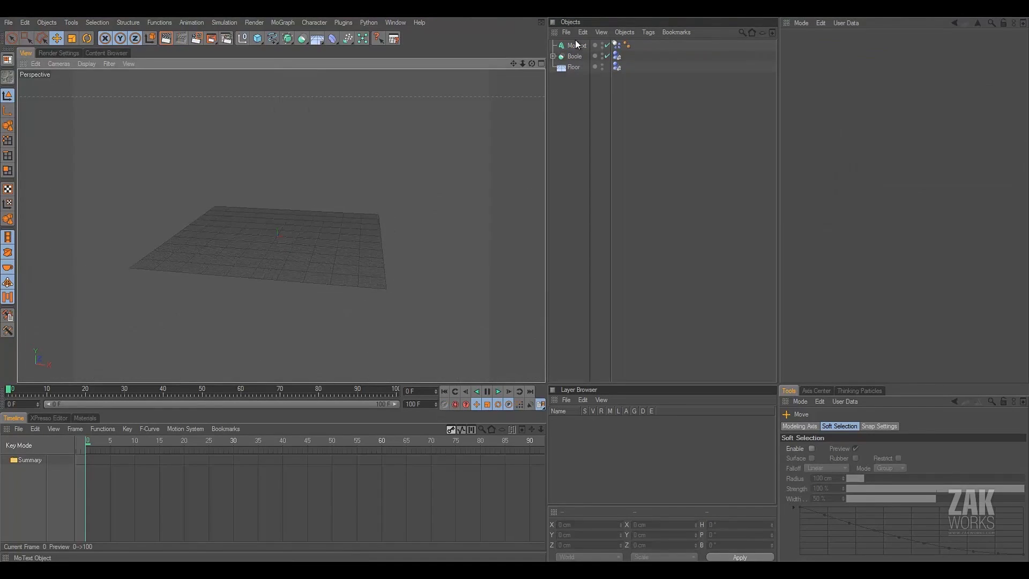
{"action": "left_click", "coordinate": [576, 42]}
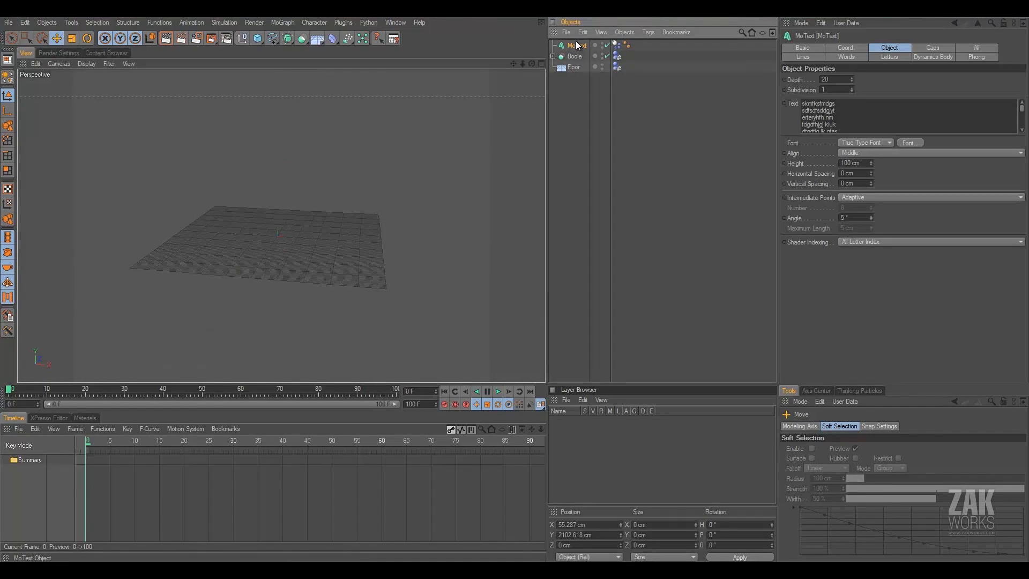
{"action": "left_click", "coordinate": [821, 107]}
{"action": "key", "text": "ctrl+a"}
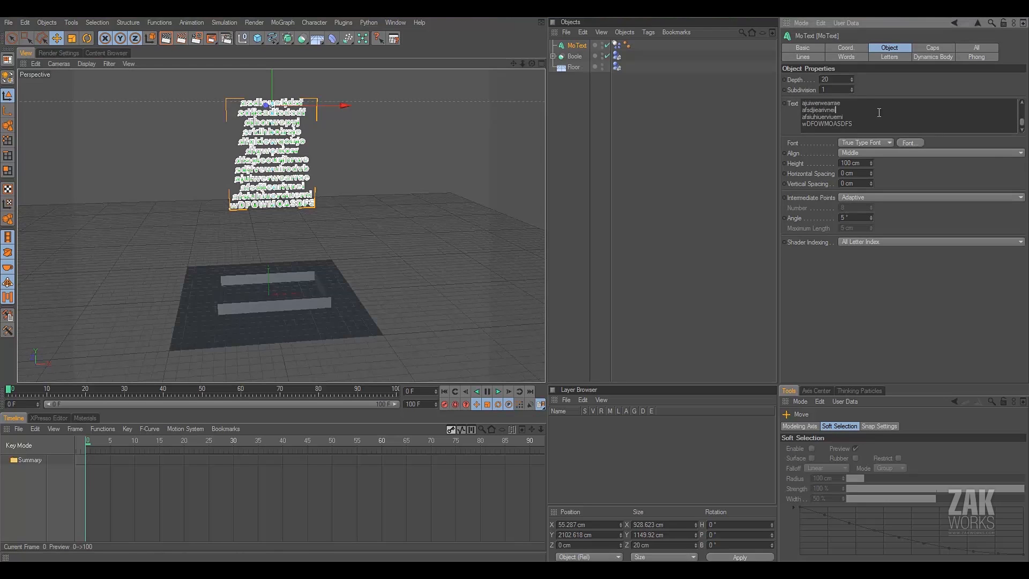
- Append two copies of the random text block to the MoText and raise the object to about Y 3474 cm
{"action": "key", "text": "ctrl+a"}
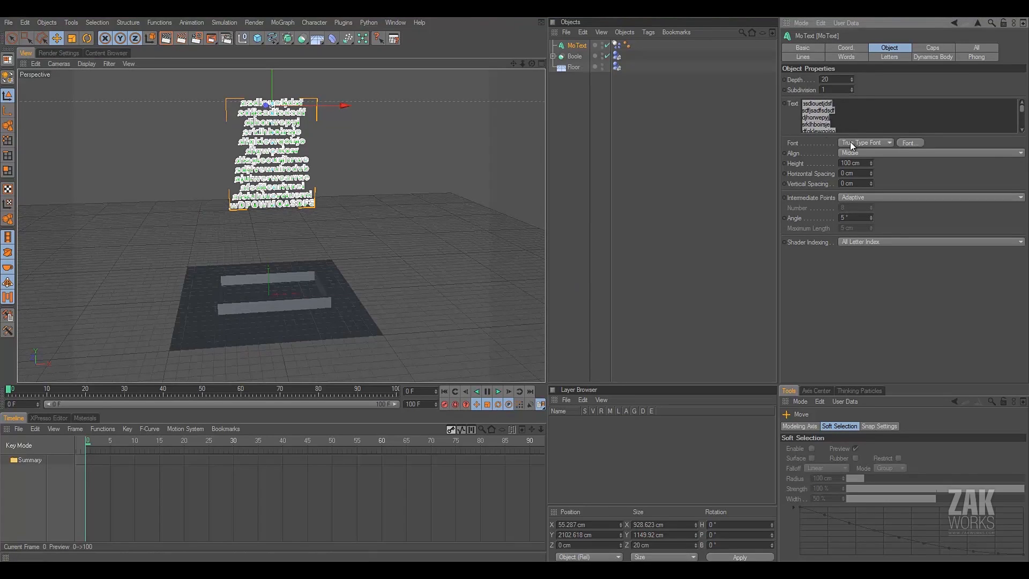
{"action": "left_click_drag", "start_coordinate": [1018, 118], "coordinate": [1023, 130]}
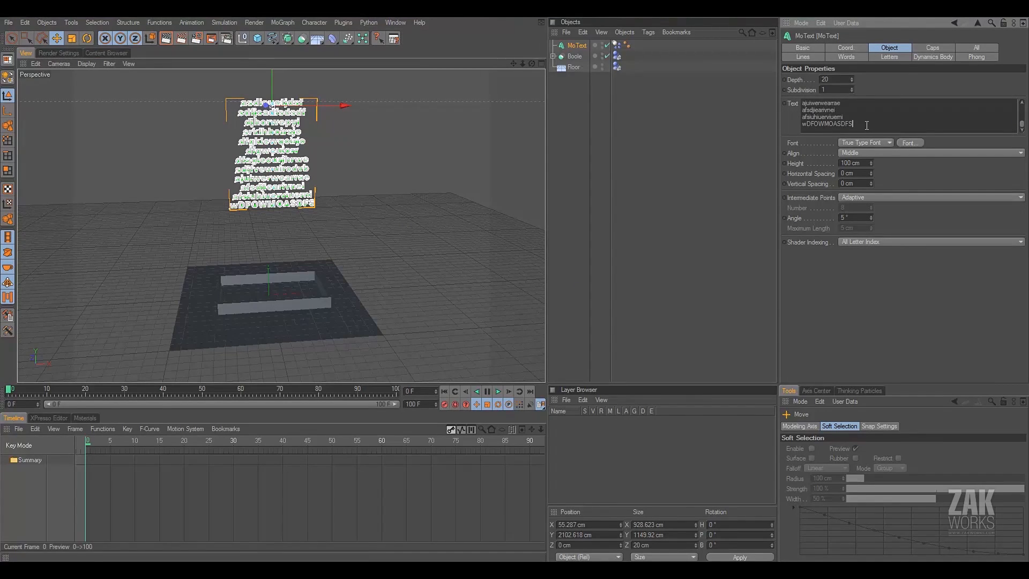
{"action": "left_click", "coordinate": [789, 114]}
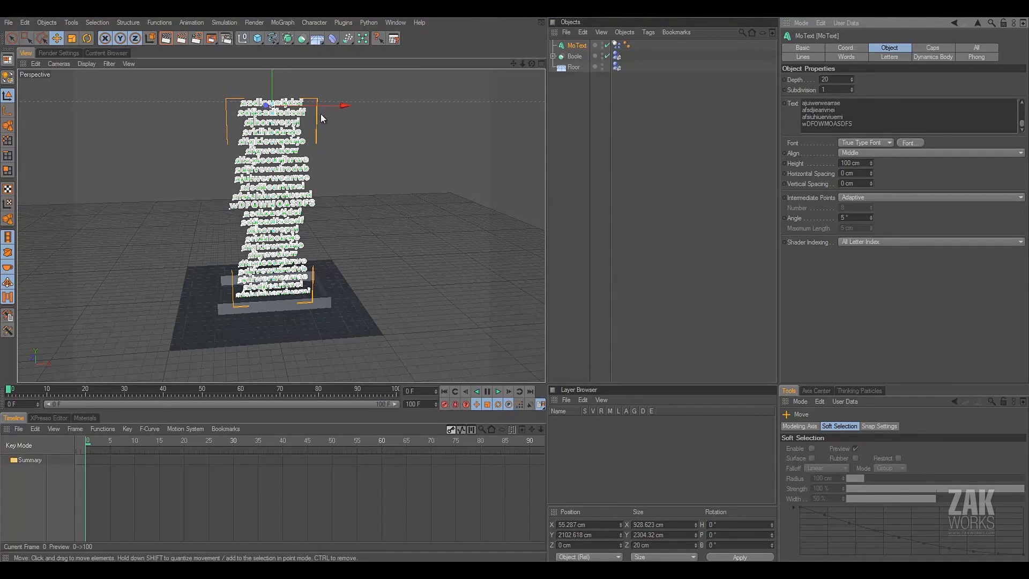
{"action": "left_click_drag", "start_coordinate": [272, 79], "coordinate": [272, 60]}
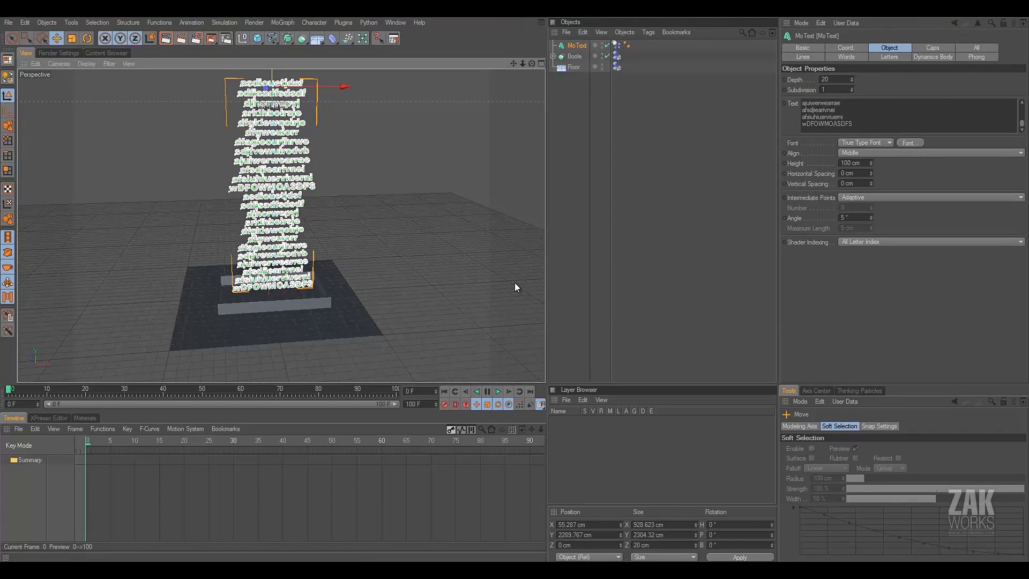
{"action": "left_click", "coordinate": [871, 122]}
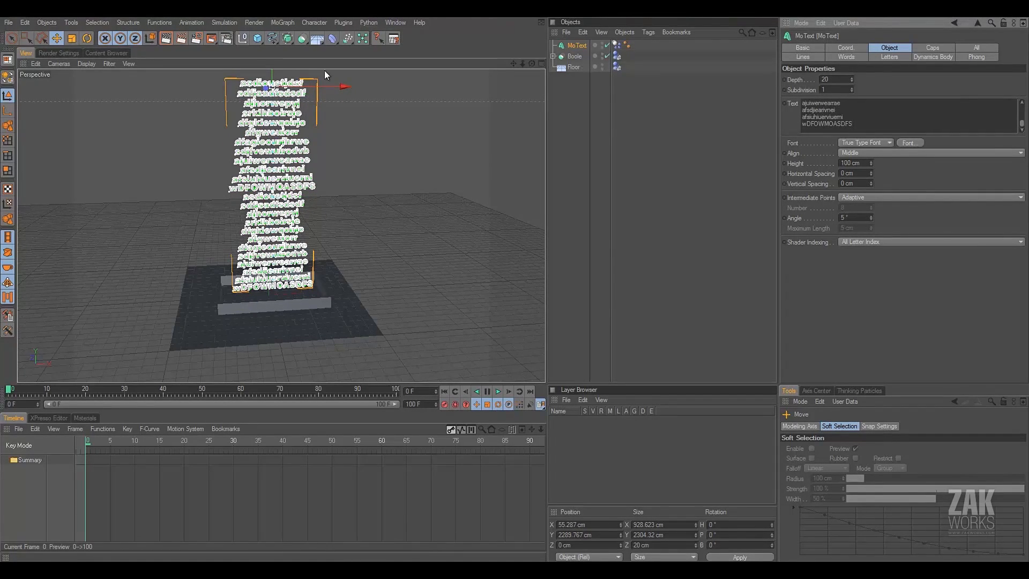
{"action": "left_click_drag", "start_coordinate": [272, 78], "coordinate": [272, 0]}
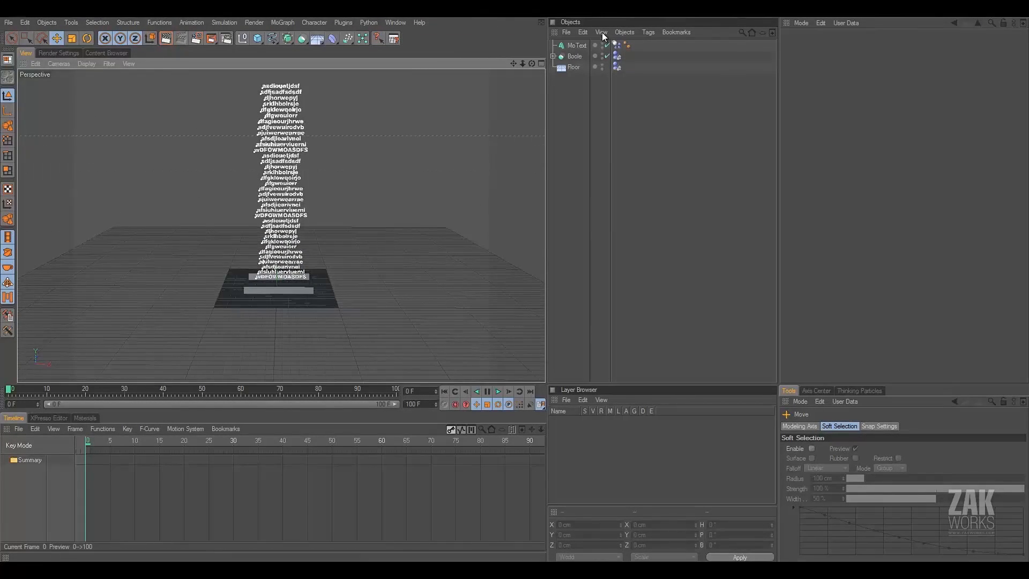
- Trim the MoText's text to end at the second "ajuiwerwearrae" line and lower the object to about Y 1979 cm
{"action": "left_click", "coordinate": [579, 45]}
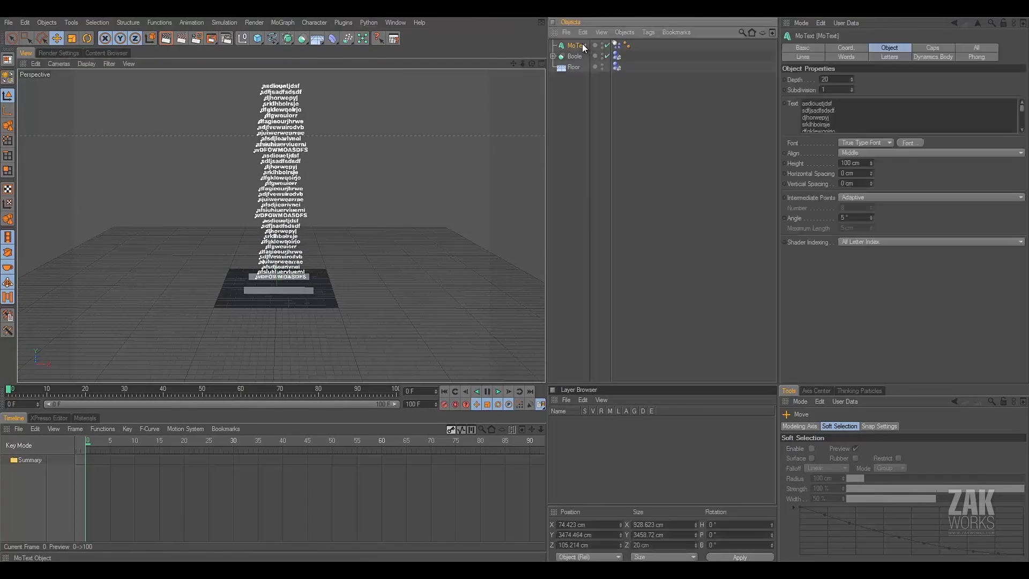
{"action": "left_click_drag", "start_coordinate": [1023, 113], "coordinate": [1024, 142]}
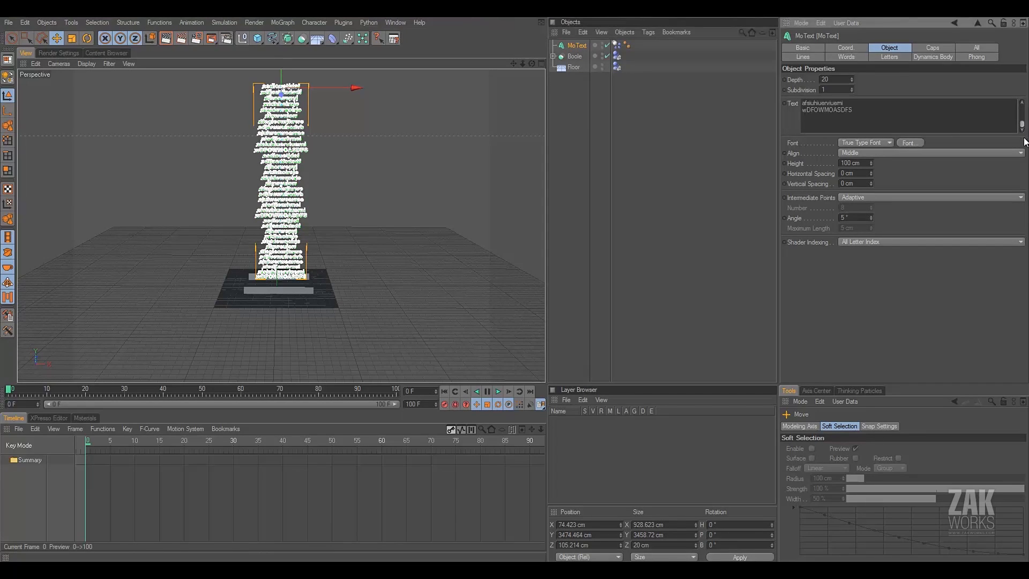
{"action": "left_click_drag", "start_coordinate": [910, 125], "coordinate": [780, 148]}
{"action": "type", "text": "ajuiwerwearrae"}
{"action": "key", "text": "Return"}
{"action": "left_click", "coordinate": [555, 145]}
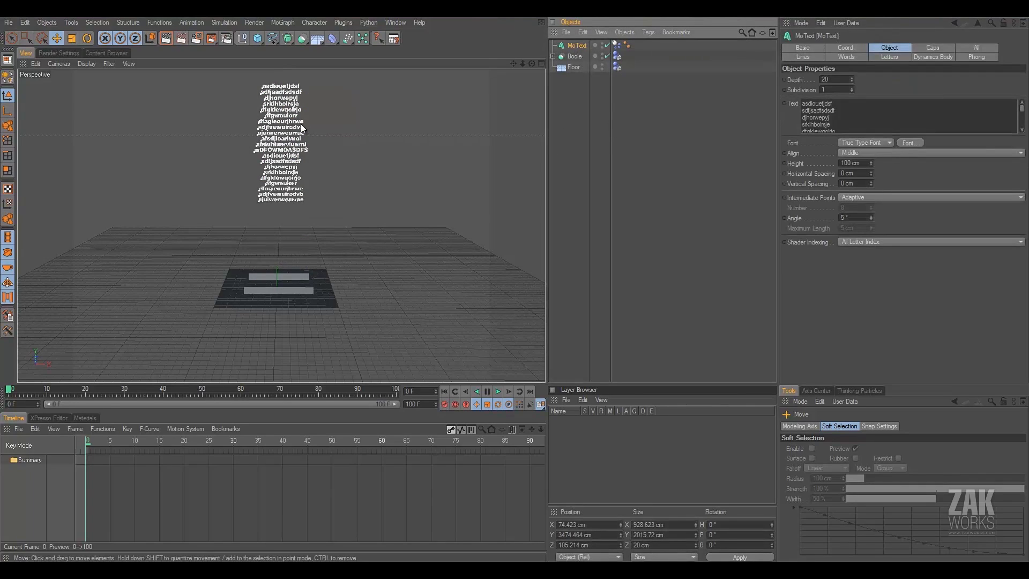
{"action": "left_click_drag", "start_coordinate": [283, 83], "coordinate": [515, 284]}
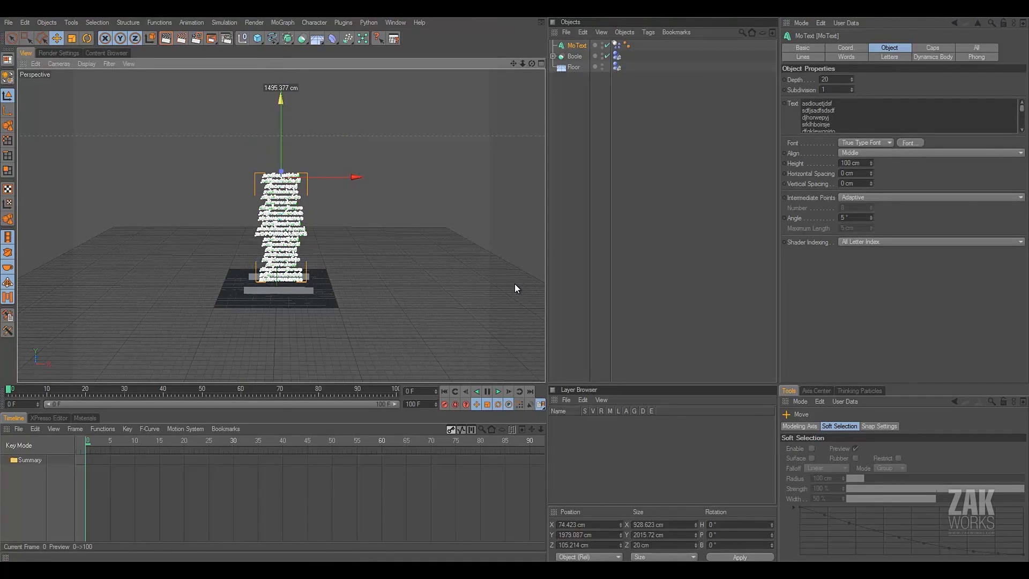
{"action": "left_click", "coordinate": [580, 98]}
- Play the simulation with the longer text, examine how the letters fill the tray, and return to frame 0
{"action": "scroll", "coordinate": [290, 274], "scroll_direction": "up", "scroll_amount": 3}
{"action": "left_click", "coordinate": [498, 391]}
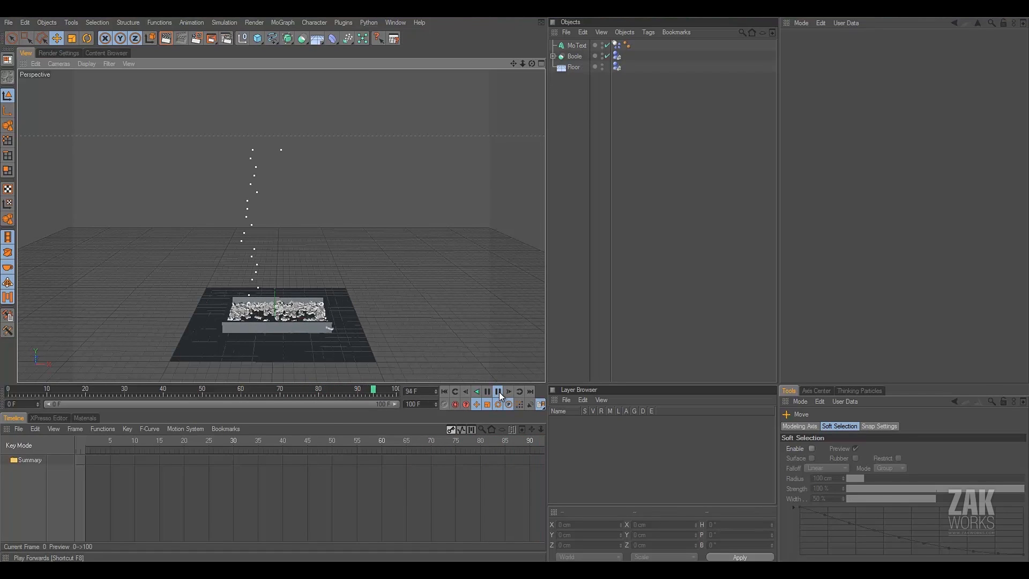
{"action": "left_click", "coordinate": [500, 391]}
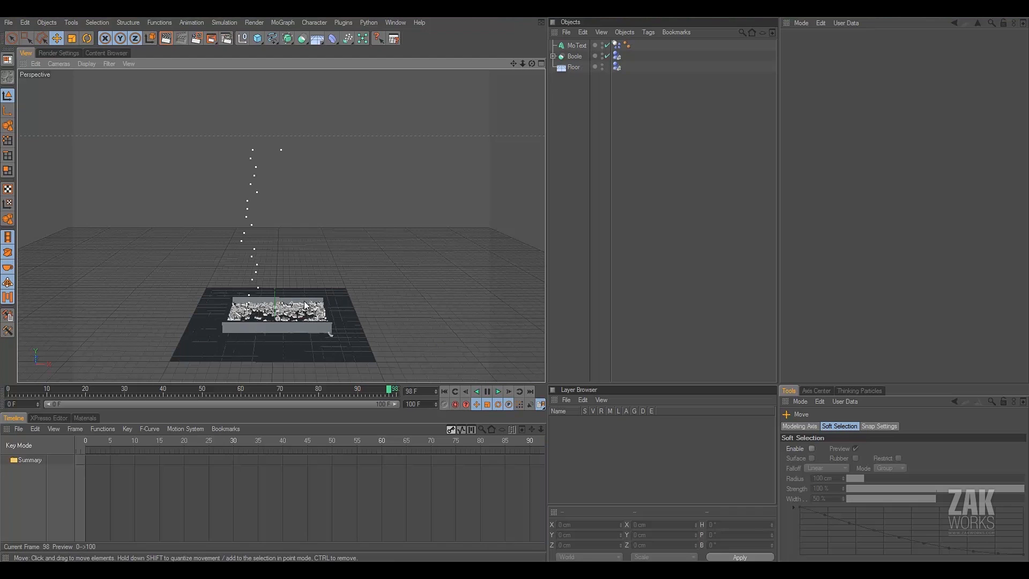
{"action": "scroll", "coordinate": [374, 318], "scroll_direction": "up", "scroll_amount": 2}
{"action": "left_click_drag", "start_coordinate": [345, 326], "coordinate": [514, 281], "text": "alt"}
{"action": "scroll", "coordinate": [514, 281], "scroll_direction": "up", "scroll_amount": 5}
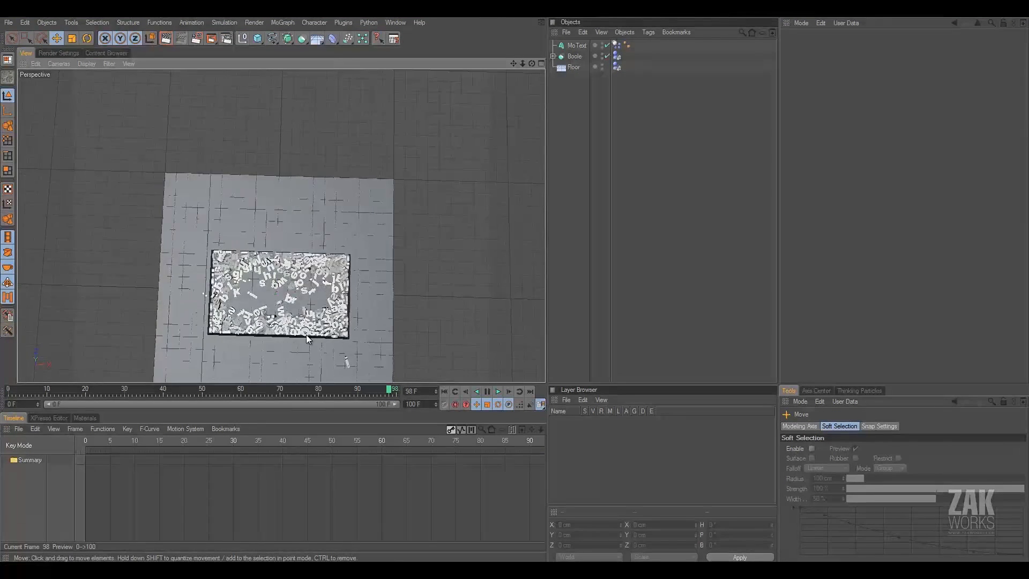
{"action": "middle_click_drag", "start_coordinate": [522, 287], "coordinate": [374, 340], "text": "alt"}
{"action": "left_click_drag", "start_coordinate": [374, 340], "coordinate": [515, 284], "text": "alt"}
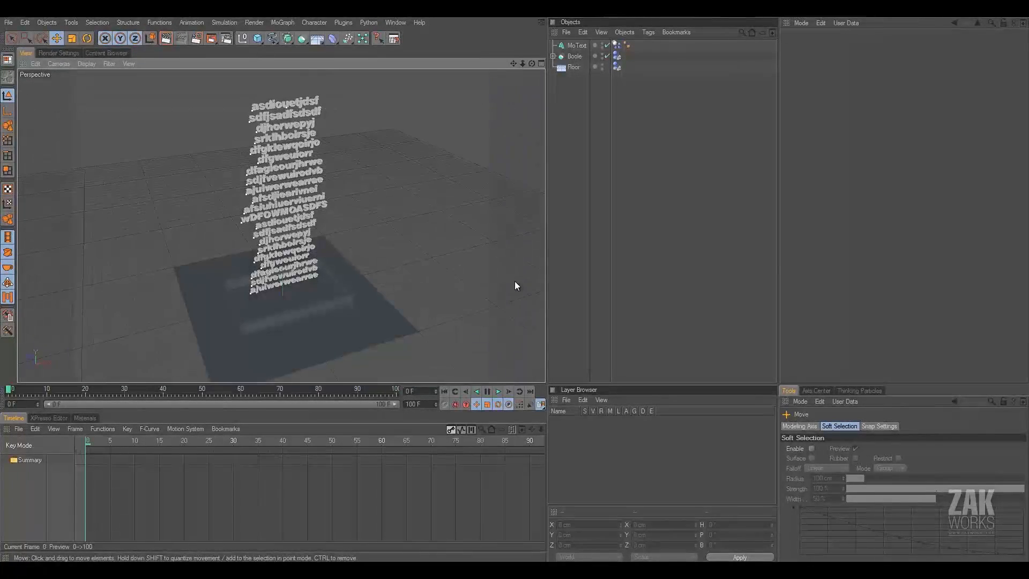
- Scale the Boole tray down uniformly in the top view to about 1064 × 133 × 667 cm
{"action": "left_click", "coordinate": [573, 56]}
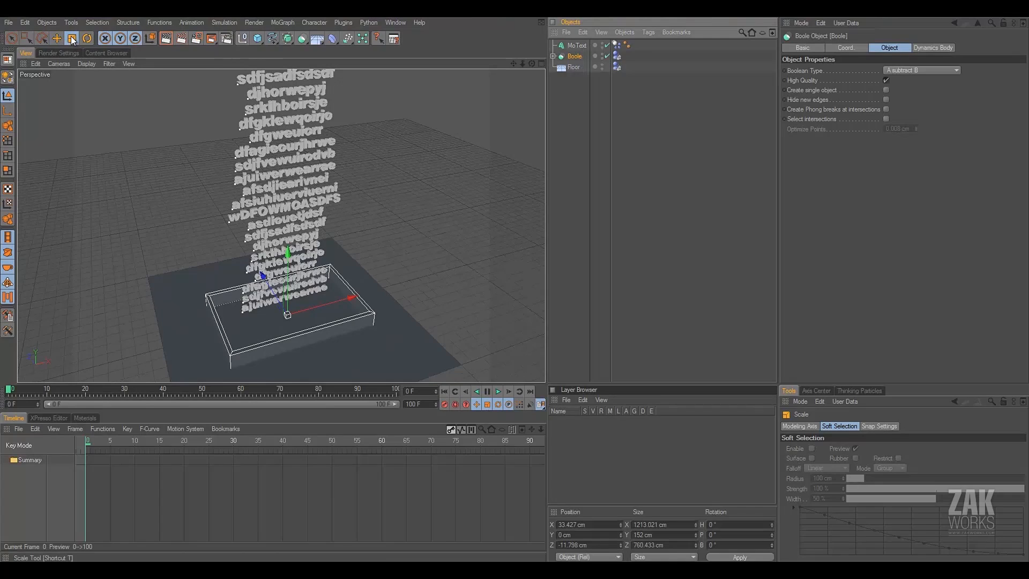
{"action": "left_click", "coordinate": [541, 63]}
{"action": "left_click", "coordinate": [542, 63]}
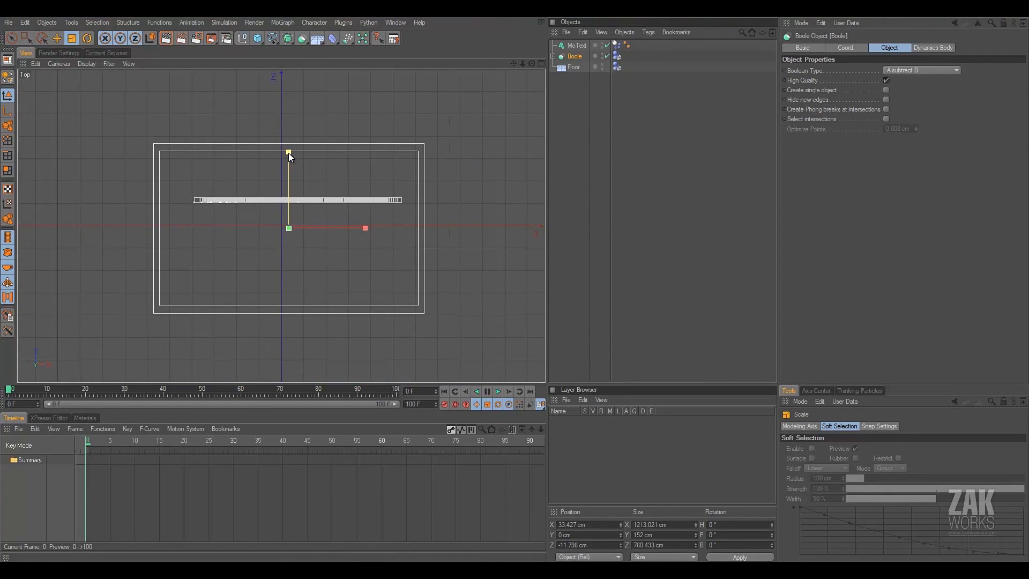
{"action": "left_click_drag", "start_coordinate": [289, 153], "coordinate": [514, 285]}
{"action": "left_click", "coordinate": [57, 39]}
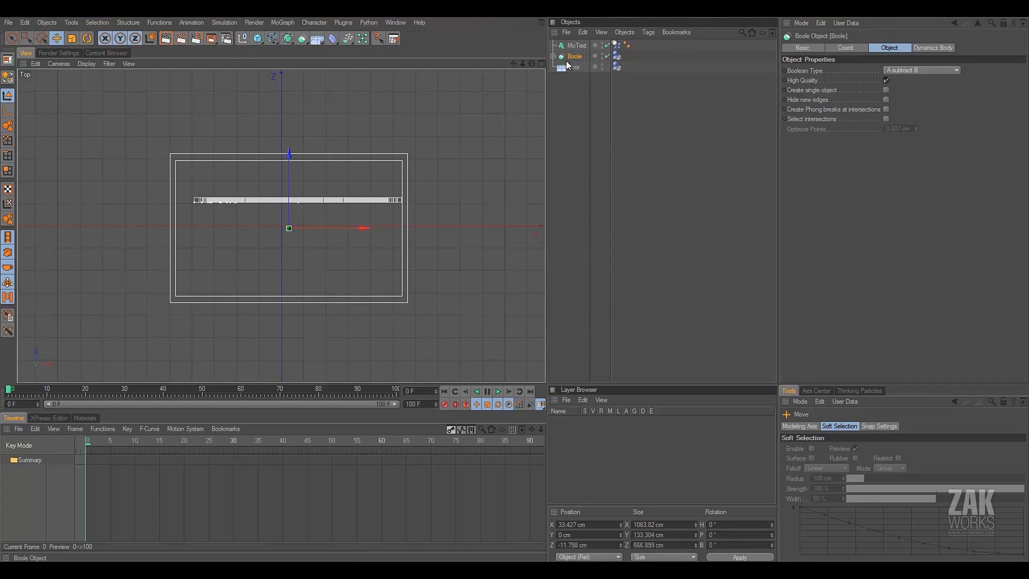
- Select the MoText and lower it to about Y 1948 cm, closer to the reduced tray
{"action": "left_click", "coordinate": [541, 63]}
{"action": "middle_click", "coordinate": [261, 86]}
{"action": "mouse_move", "coordinate": [263, 80]}
{"action": "left_mouse_down", "text": "alt"}
{"action": "mouse_move", "coordinate": [342, 204]}
{"action": "mouse_move", "coordinate": [517, 289]}
{"action": "mouse_move", "coordinate": [375, 230]}
{"action": "left_mouse_up", "text": "alt"}
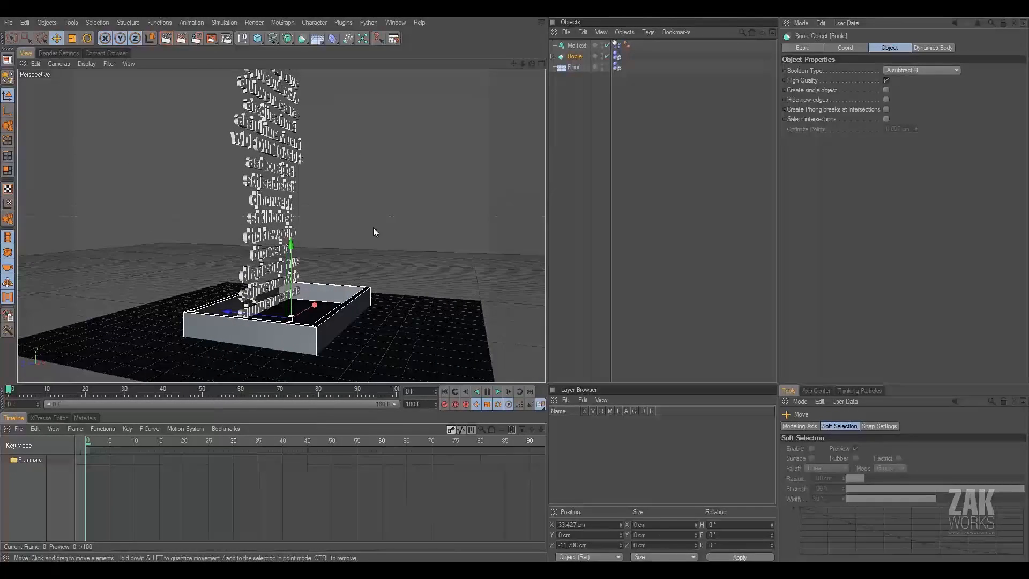
{"action": "left_click", "coordinate": [297, 248]}
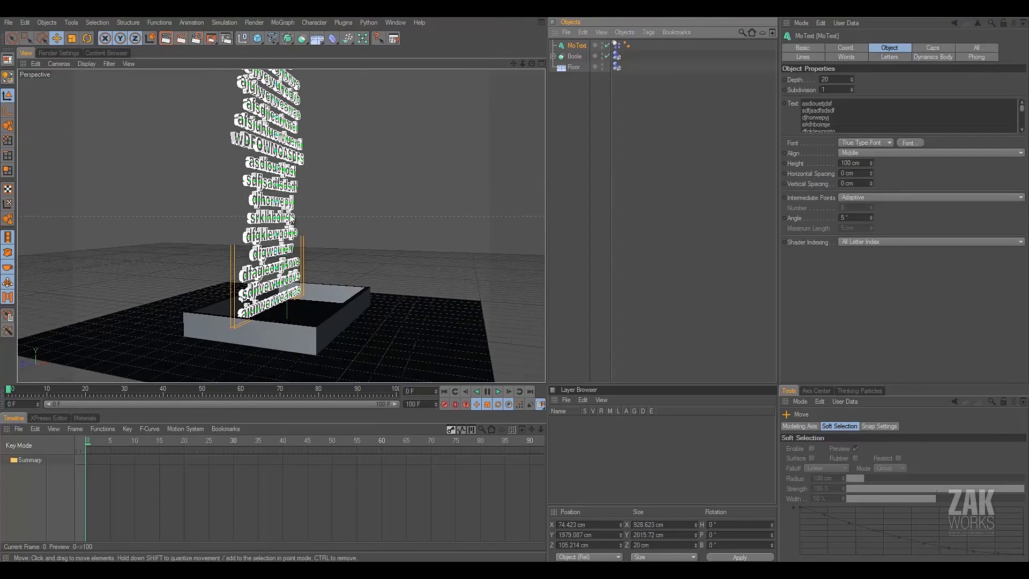
{"action": "left_click_drag", "start_coordinate": [523, 64], "coordinate": [500, 67]}
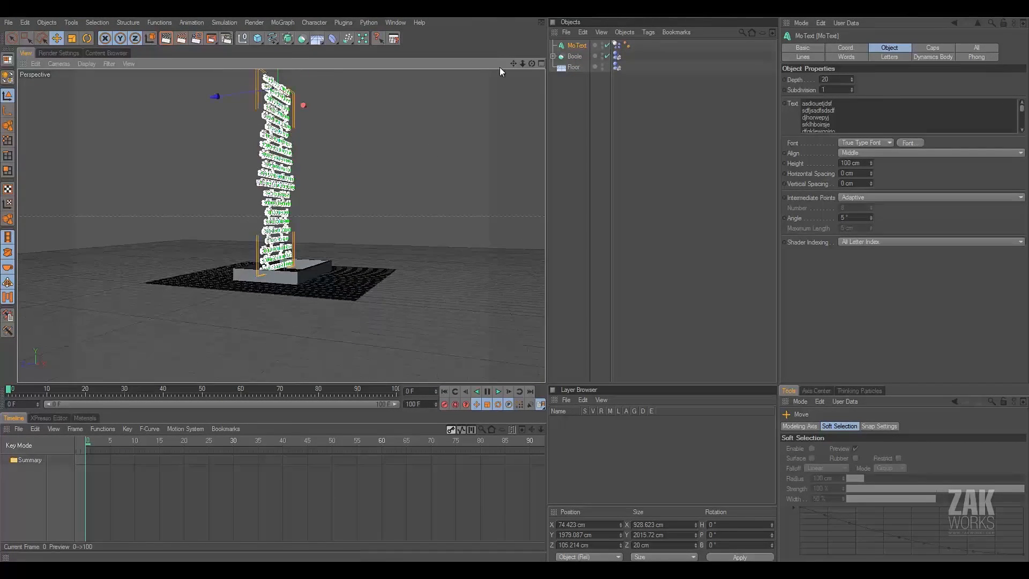
{"action": "left_click", "coordinate": [540, 65]}
{"action": "left_click", "coordinate": [540, 227]}
{"action": "left_click", "coordinate": [540, 228]}
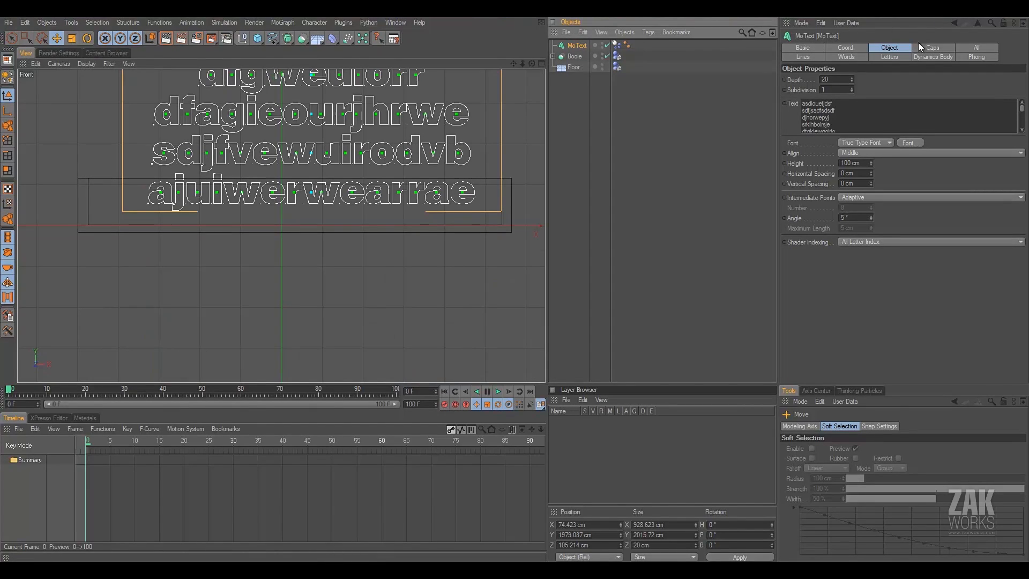
{"action": "left_click", "coordinate": [847, 49]}
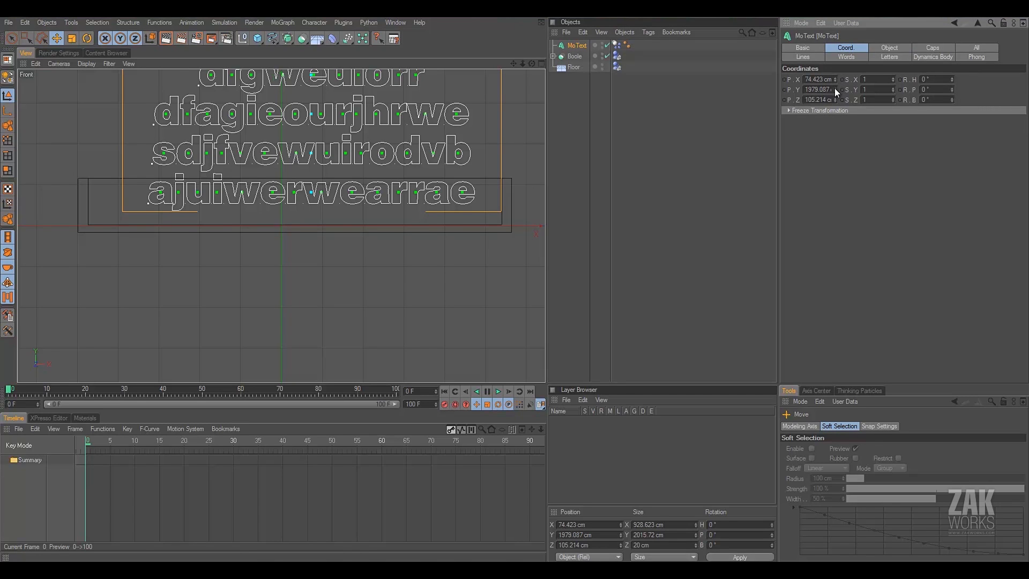
{"action": "left_click_drag", "start_coordinate": [834, 89], "coordinate": [834, 88]}
- Play the simulation and examine from above how the letters fill the tray, pausing at frame 94
{"action": "left_click", "coordinate": [498, 392]}
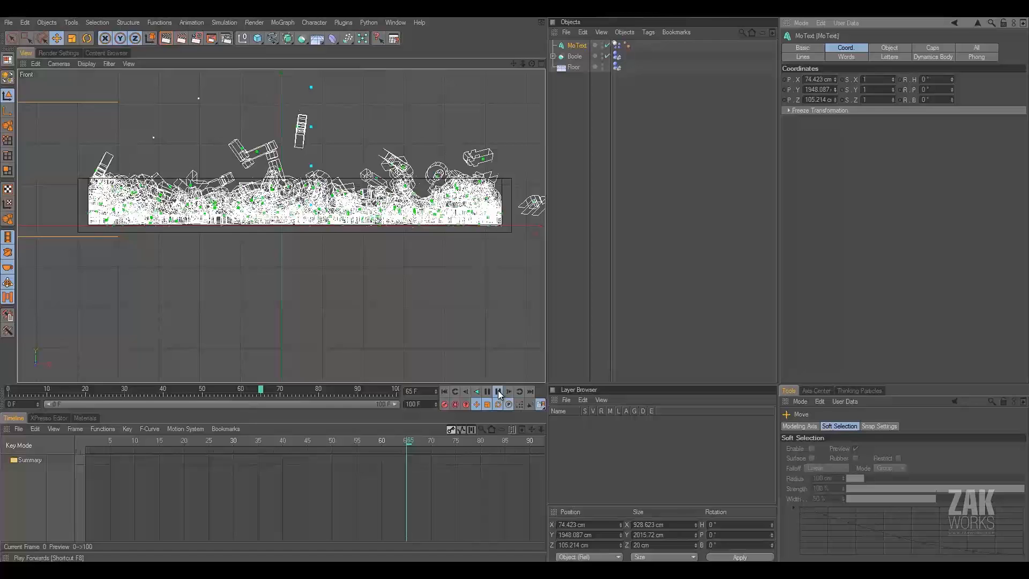
{"action": "left_click", "coordinate": [498, 390]}
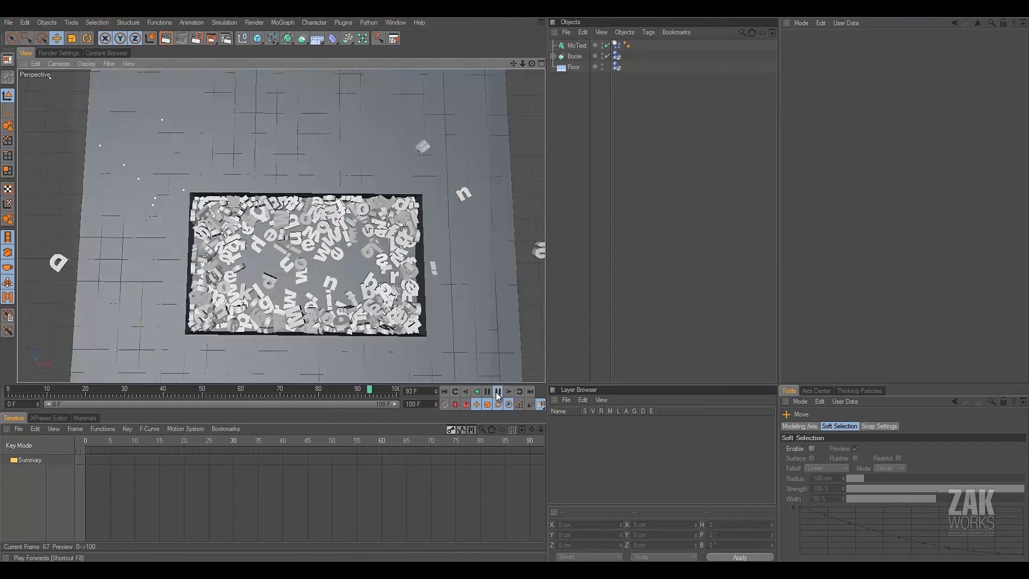
{"action": "left_click", "coordinate": [497, 391]}
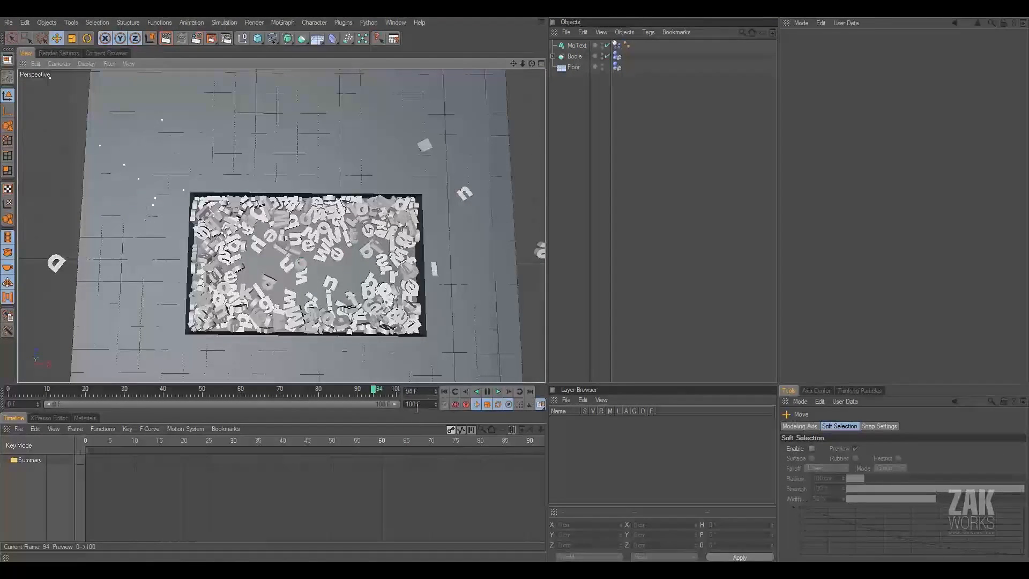
- Set the project's end frame to 250 and extend the preview range to the full length
{"action": "left_click", "coordinate": [403, 403]}
{"action": "type", "text": "250"}
{"action": "key", "text": "Return"}
{"action": "left_click_drag", "start_coordinate": [194, 405], "coordinate": [434, 409]}
- Continue the simulation beyond frame 94, check how the letters settle in the tray, and return to frame 0
{"action": "left_click", "coordinate": [496, 391]}
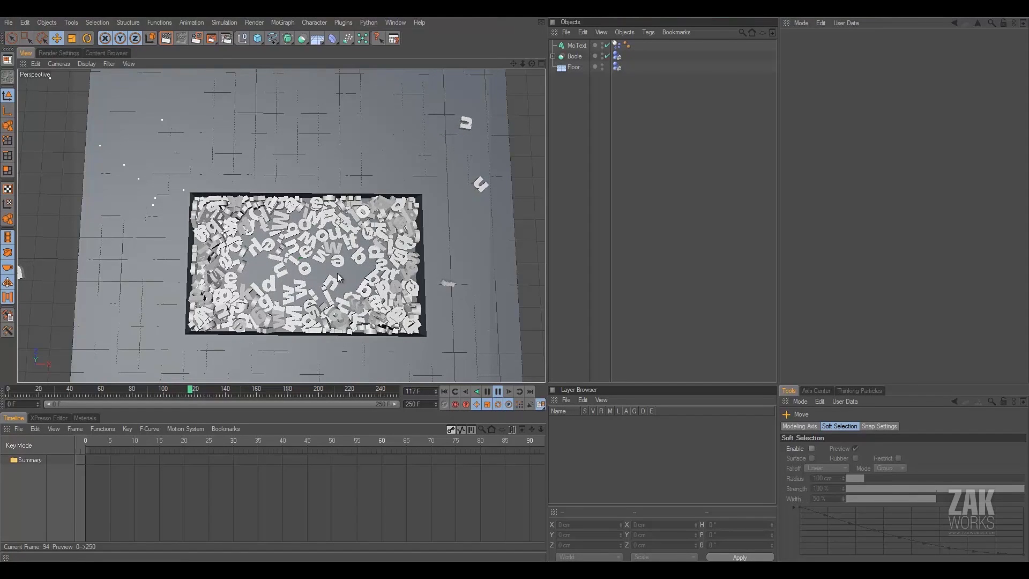
{"action": "left_click", "coordinate": [496, 390]}
{"action": "left_click", "coordinate": [444, 392]}
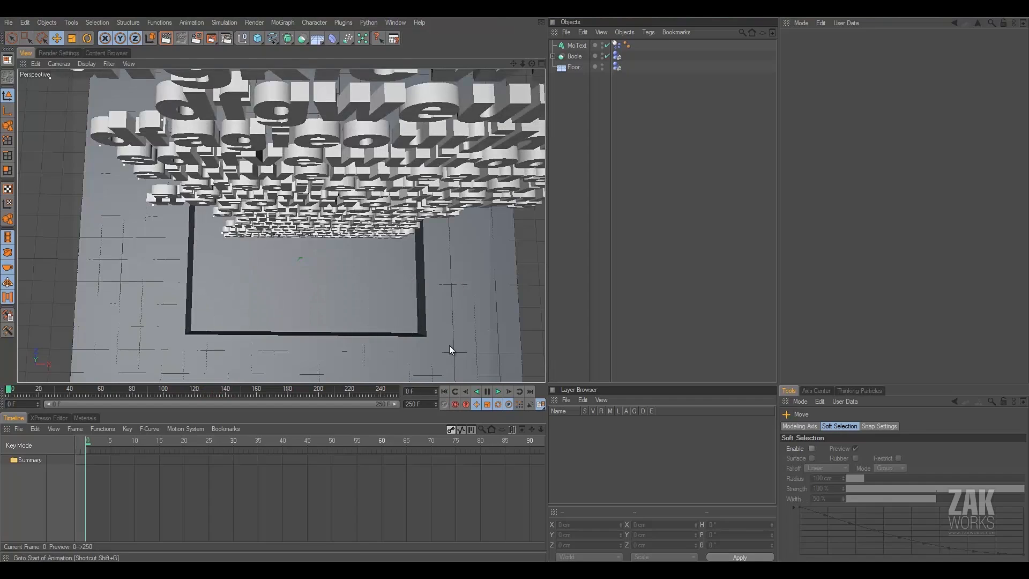
- Scale the Boole tray down to about 981 × 123 × 615 cm and move it to about X 72, Z 108 cm
{"action": "middle_click", "coordinate": [499, 125]}
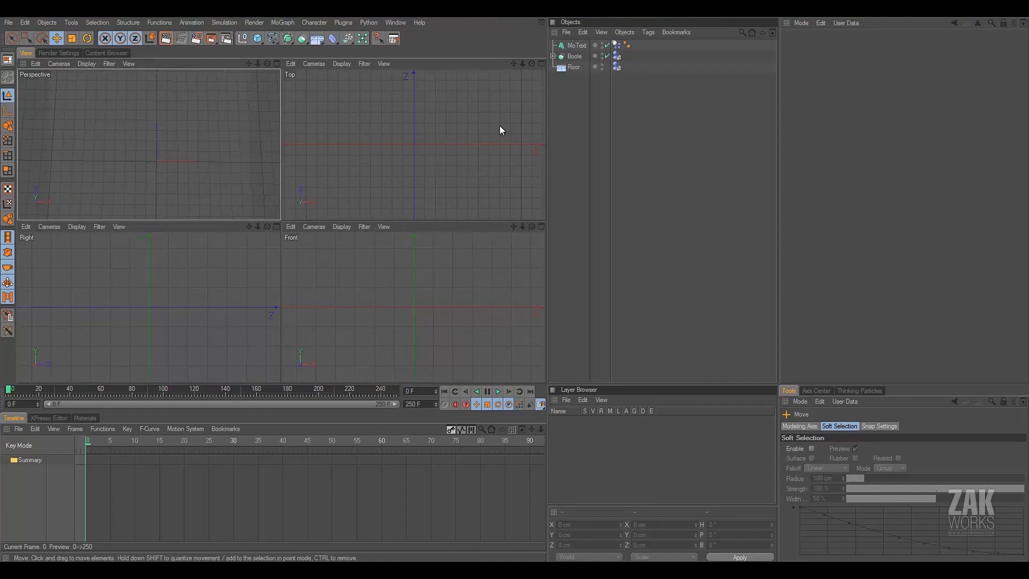
{"action": "left_click", "coordinate": [541, 64]}
{"action": "left_click", "coordinate": [574, 56]}
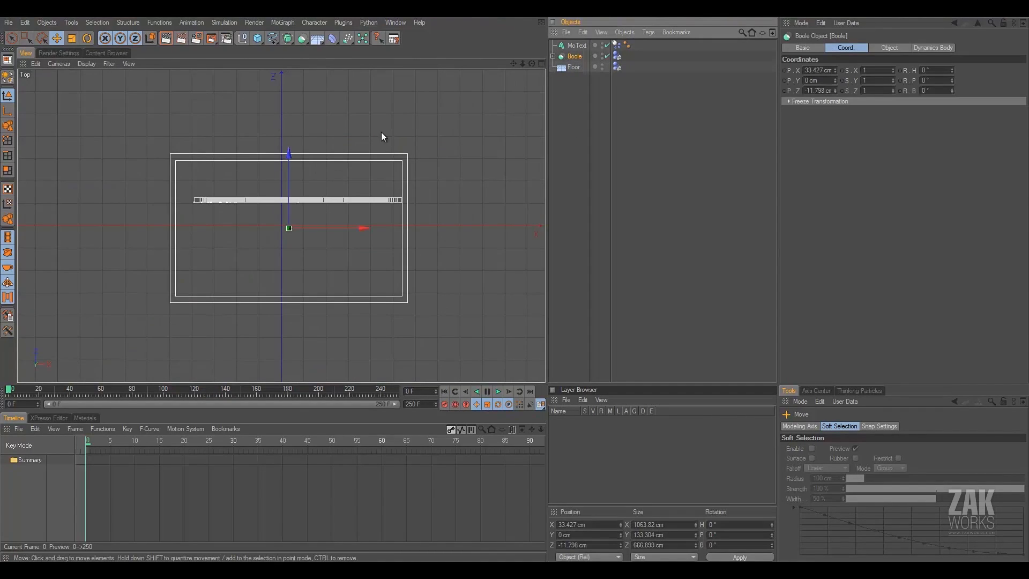
{"action": "left_click", "coordinate": [71, 38]}
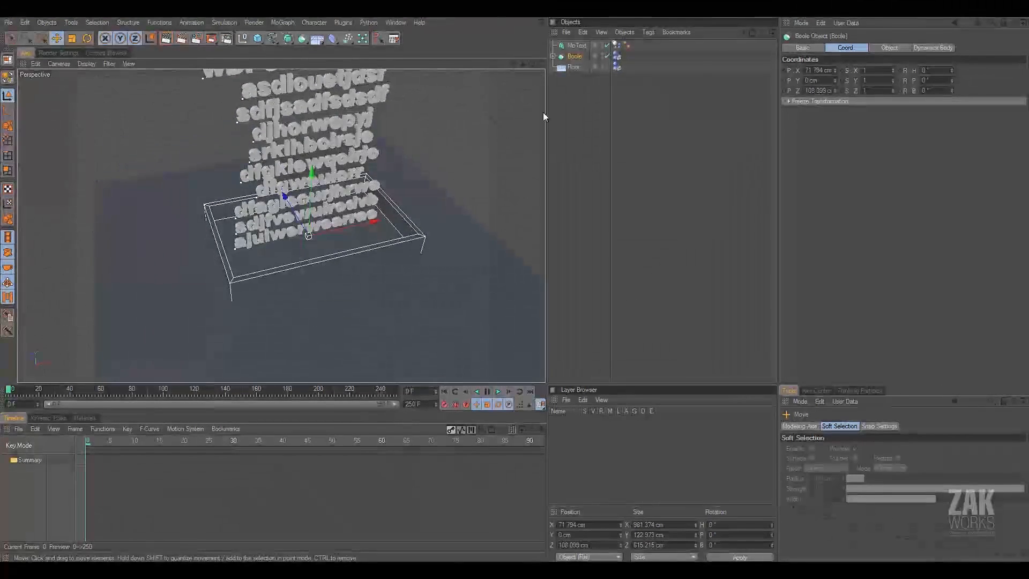
- Make the tray walls taller through the cubes inside the Boole, and play the simulation up to frame 166
{"action": "left_click", "coordinate": [553, 57]}
{"action": "left_click", "coordinate": [579, 66]}
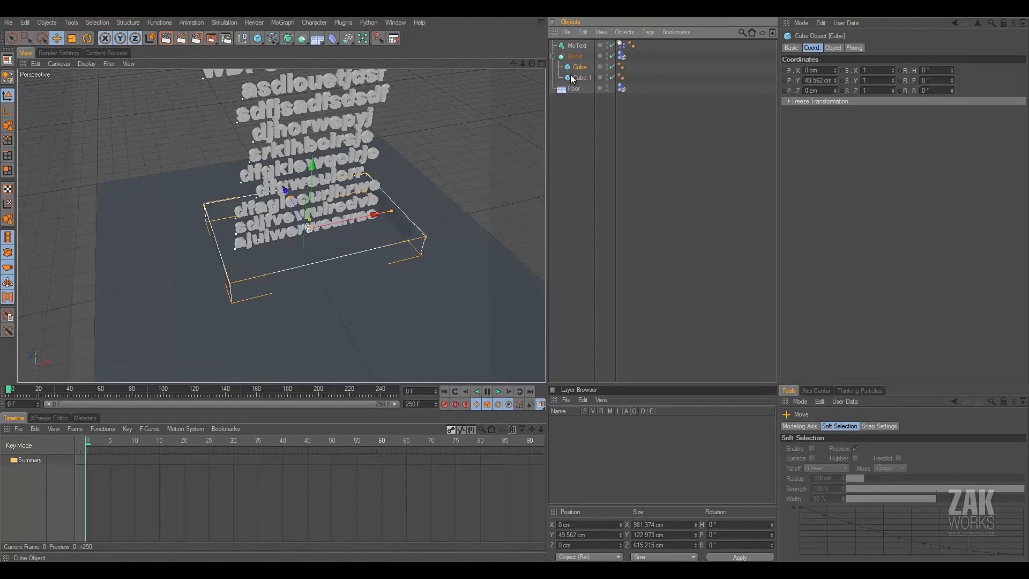
{"action": "left_click", "coordinate": [575, 103]}
{"action": "left_click", "coordinate": [497, 390]}
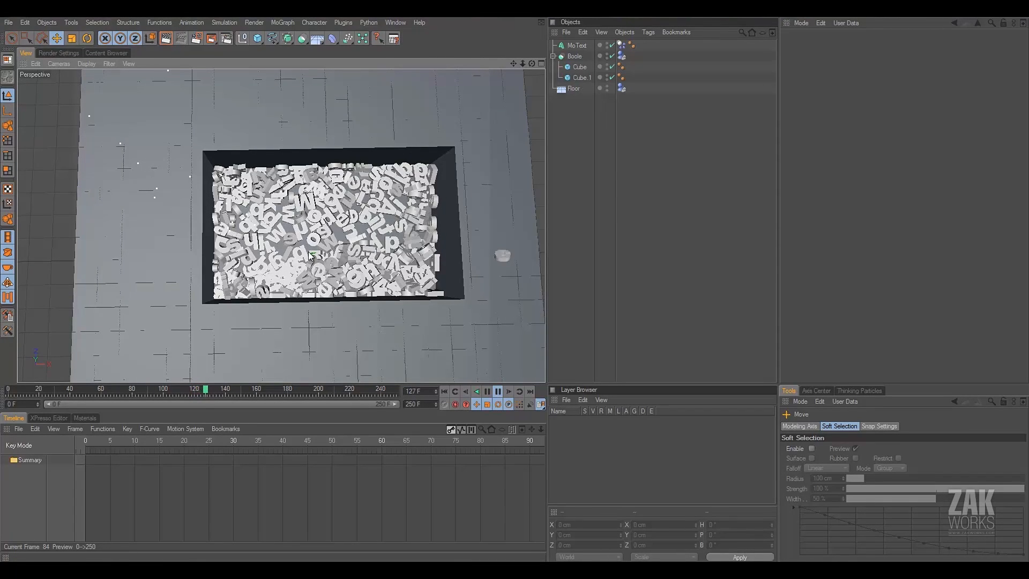
{"action": "left_click", "coordinate": [497, 393]}
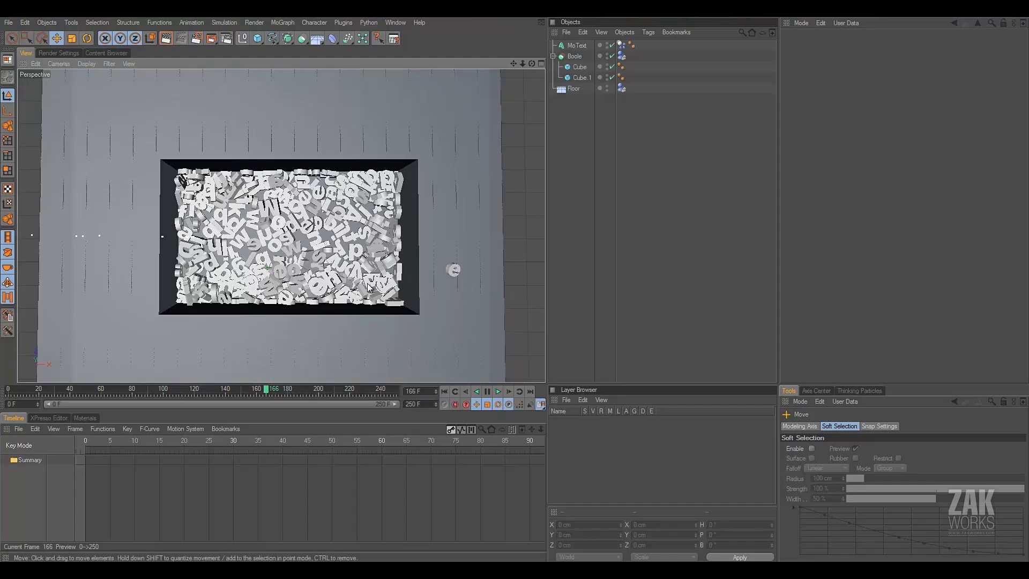
- Set the render output size to 1920 × 1080 pixels and return to the 3D view
{"action": "left_click", "coordinate": [61, 53]}
{"action": "left_click", "coordinate": [48, 84]}
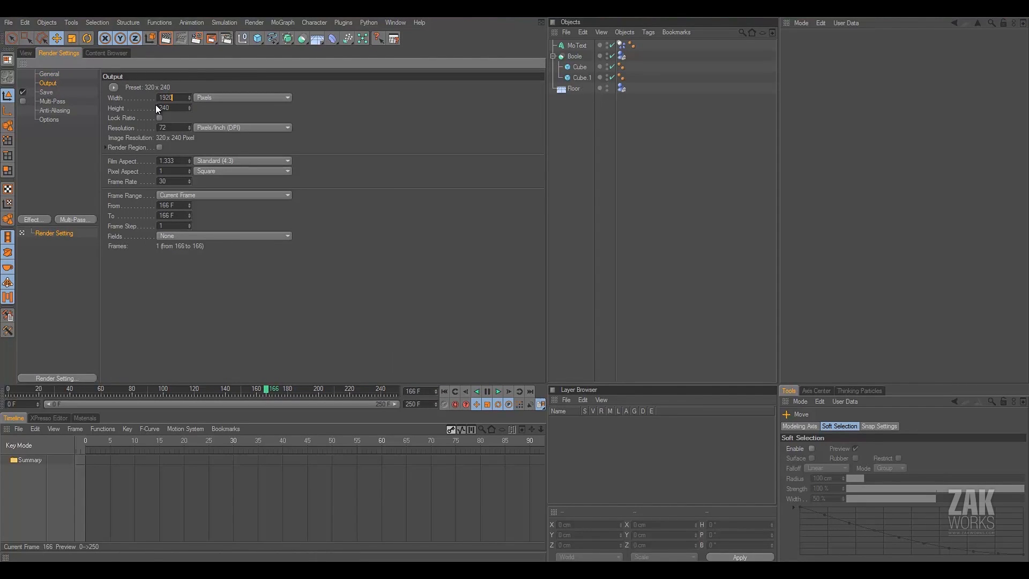
{"action": "key", "text": "Tab"}
{"action": "type", "text": "1080"}
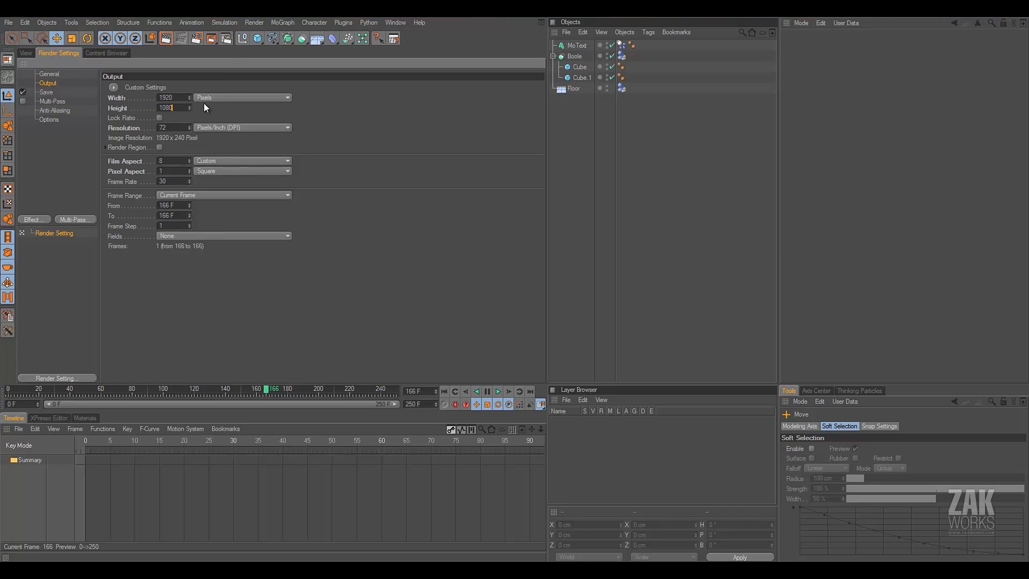
{"action": "key", "text": "Return"}
{"action": "left_click", "coordinate": [26, 53]}
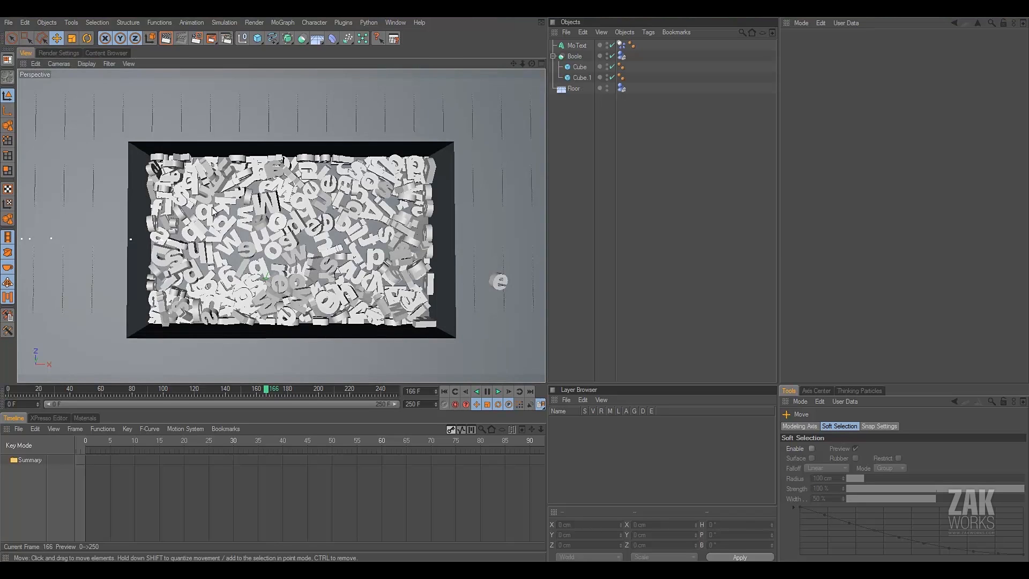
- Adjust the viewport height and frame the letters closely from above until they fill the whole view
{"action": "left_click_drag", "start_coordinate": [366, 383], "coordinate": [365, 366]}
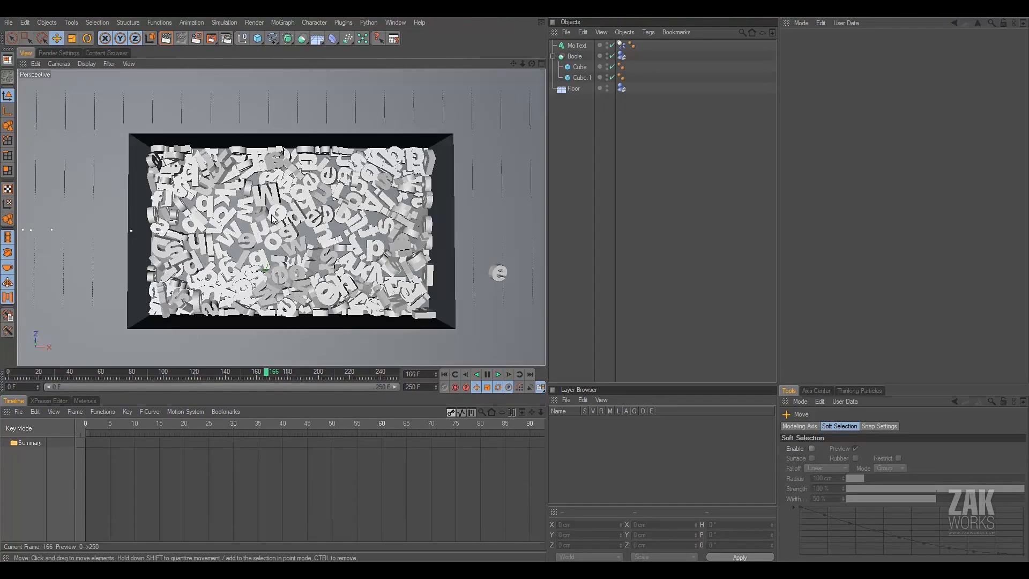
{"action": "middle_click_drag", "start_coordinate": [514, 284], "coordinate": [506, 269], "text": "alt"}
{"action": "scroll", "coordinate": [514, 285], "scroll_direction": "up", "scroll_amount": 4}
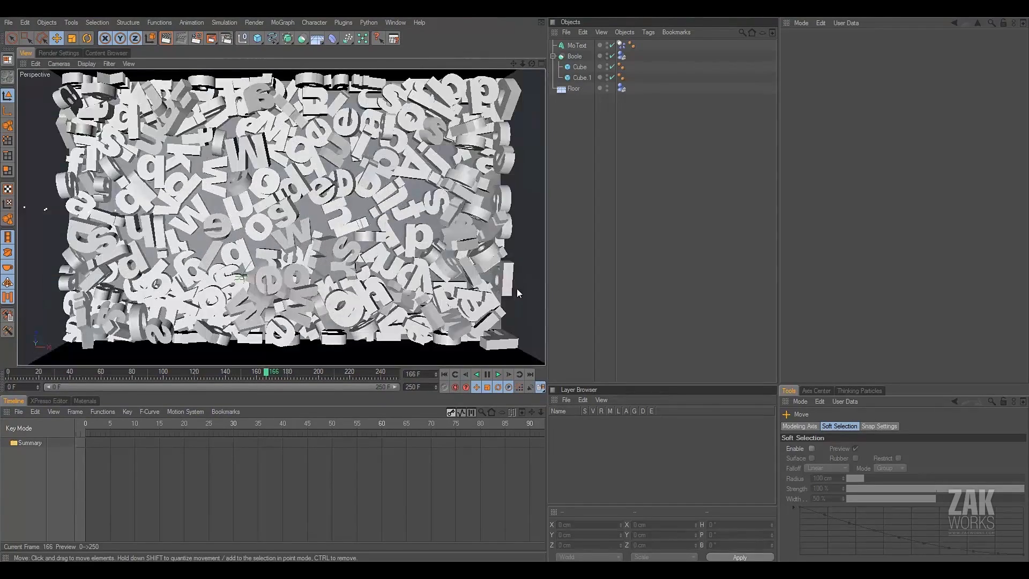
{"action": "key", "text": "n"}
{"action": "key", "text": "g"}
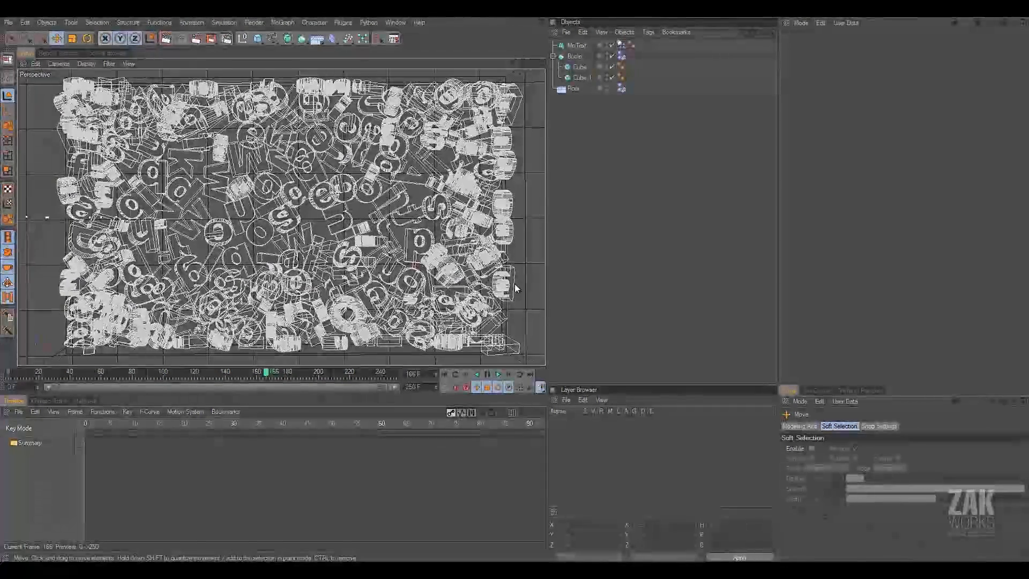
{"action": "key", "text": "ctrl+r"}
{"action": "right_click_drag", "start_coordinate": [301, 247], "coordinate": [523, 283], "text": "alt"}
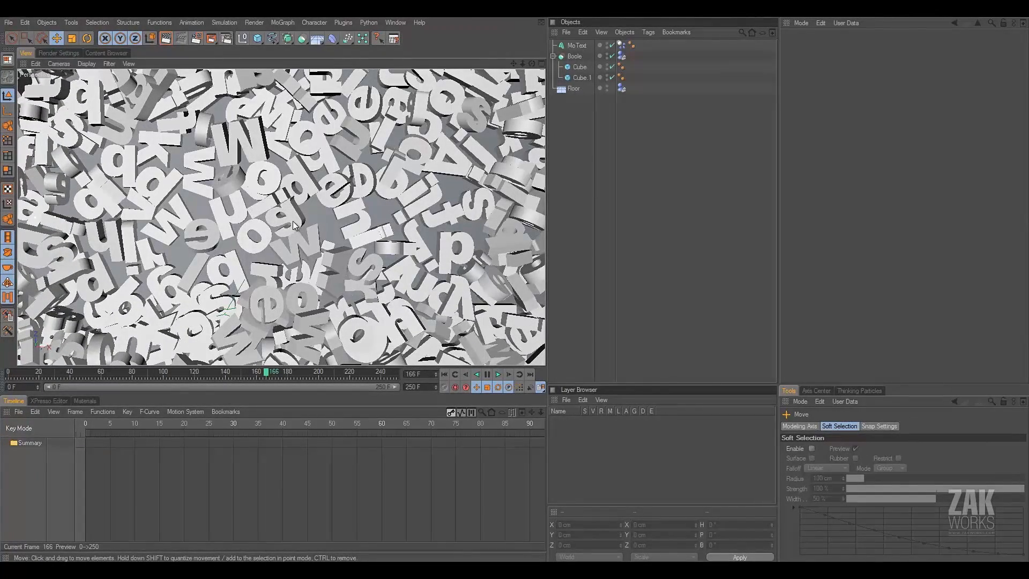
{"action": "left_click_drag", "start_coordinate": [293, 225], "coordinate": [290, 223], "text": "alt"}
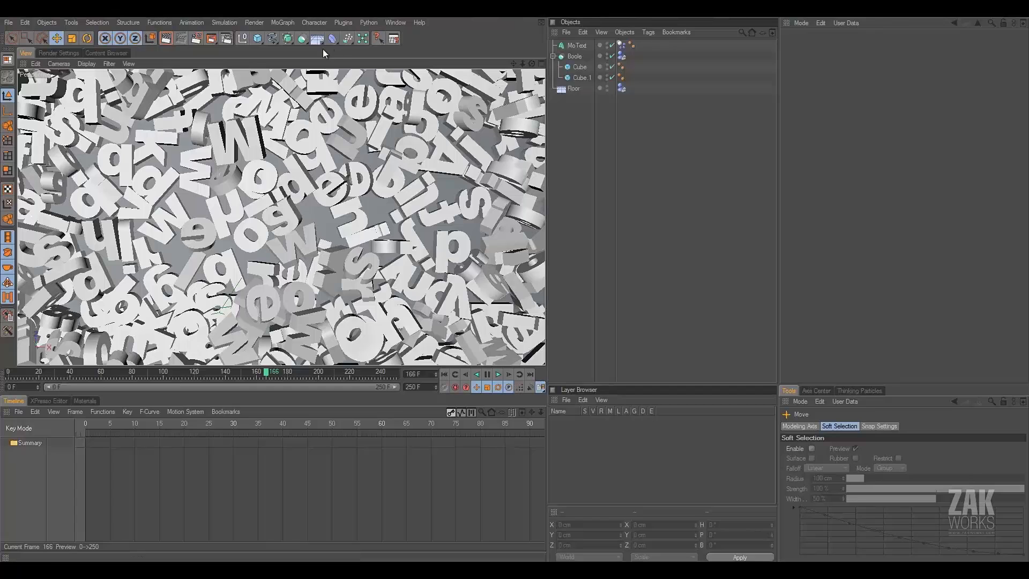
- Add a camera at the current view, inspect its placement above the tray from outside, and look through it again
{"action": "left_click_drag", "start_coordinate": [317, 43], "coordinate": [507, 72]}
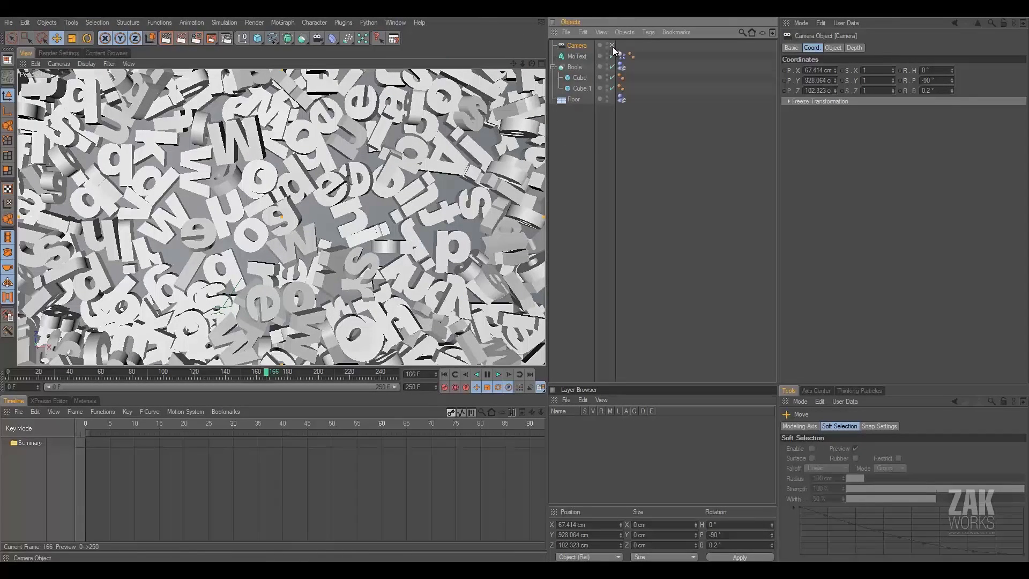
{"action": "left_click", "coordinate": [583, 142]}
{"action": "scroll", "coordinate": [370, 196], "scroll_direction": "down", "scroll_amount": 5}
{"action": "left_click_drag", "start_coordinate": [512, 289], "coordinate": [437, 257], "text": "alt"}
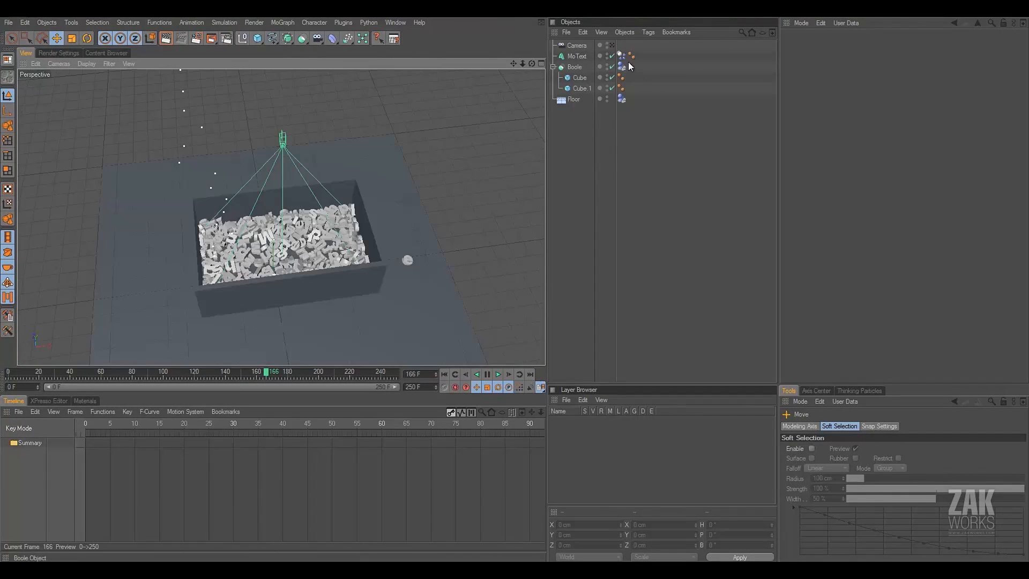
{"action": "left_click", "coordinate": [612, 46]}
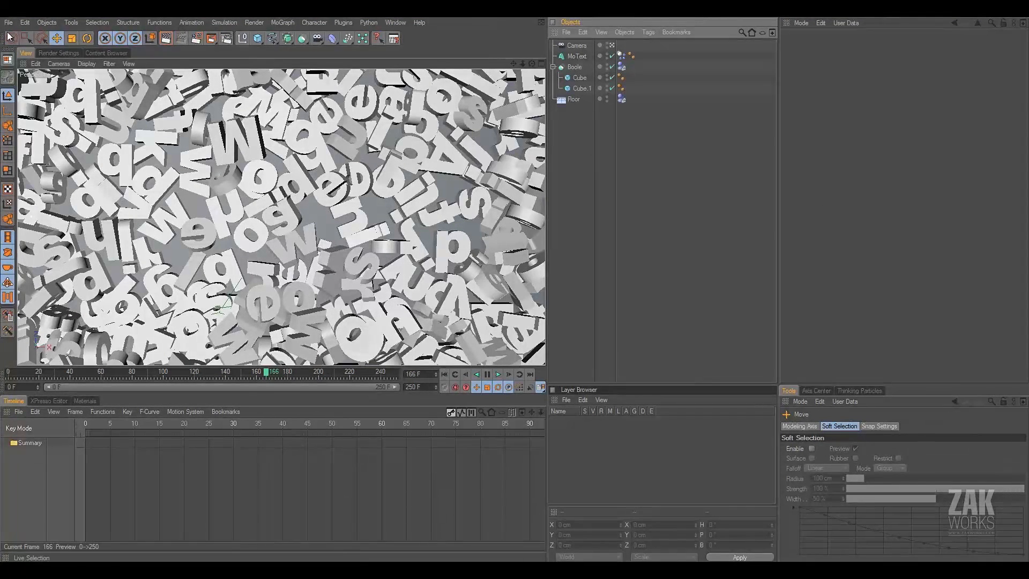
- Add a second MoText object with the text LEARN and move it to about X -238 cm
{"action": "left_click", "coordinate": [280, 23]}
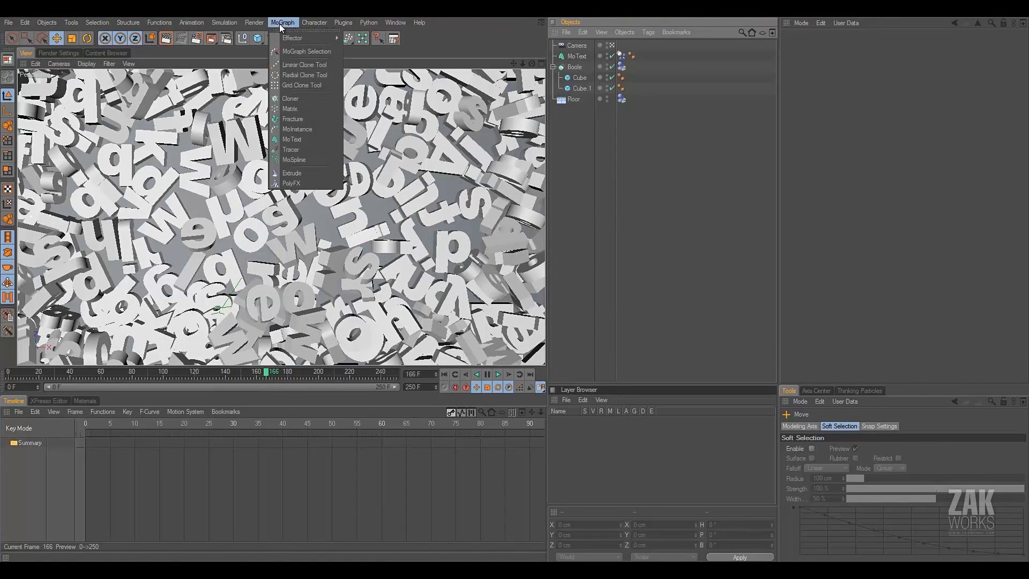
{"action": "left_click", "coordinate": [293, 140]}
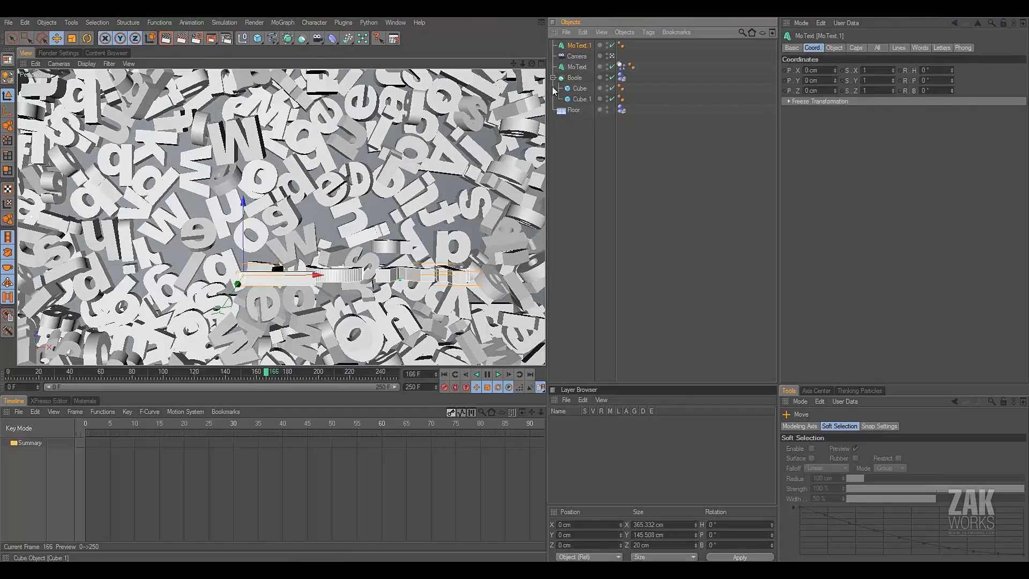
{"action": "left_click", "coordinate": [835, 48]}
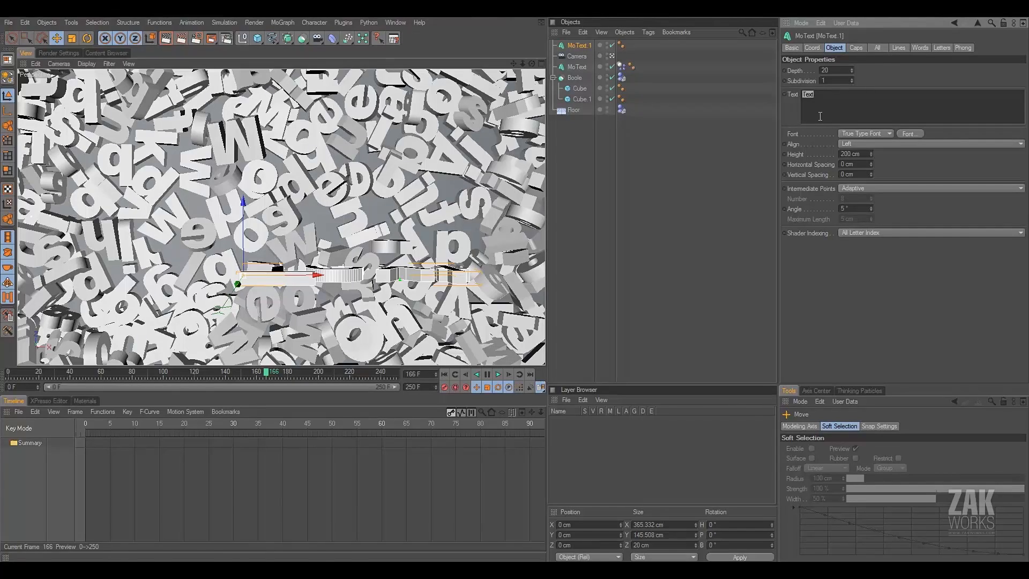
{"action": "type", "text": "LEARN"}
{"action": "left_click_drag", "start_coordinate": [217, 274], "coordinate": [182, 275]}
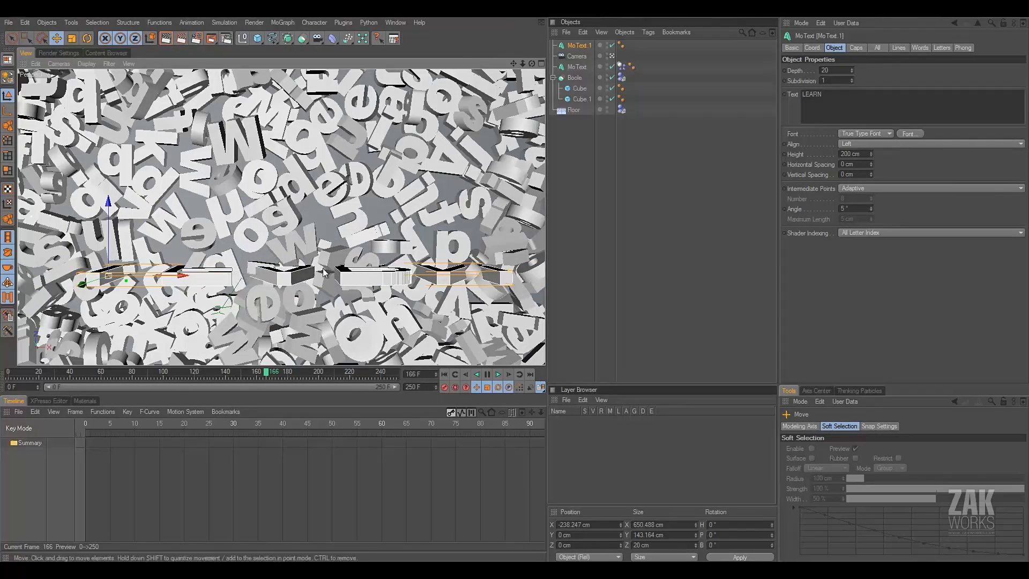
- Change the LEARN text to a Helvetica font and move it to about X -302, Z 88 cm
{"action": "left_click", "coordinate": [907, 134]}
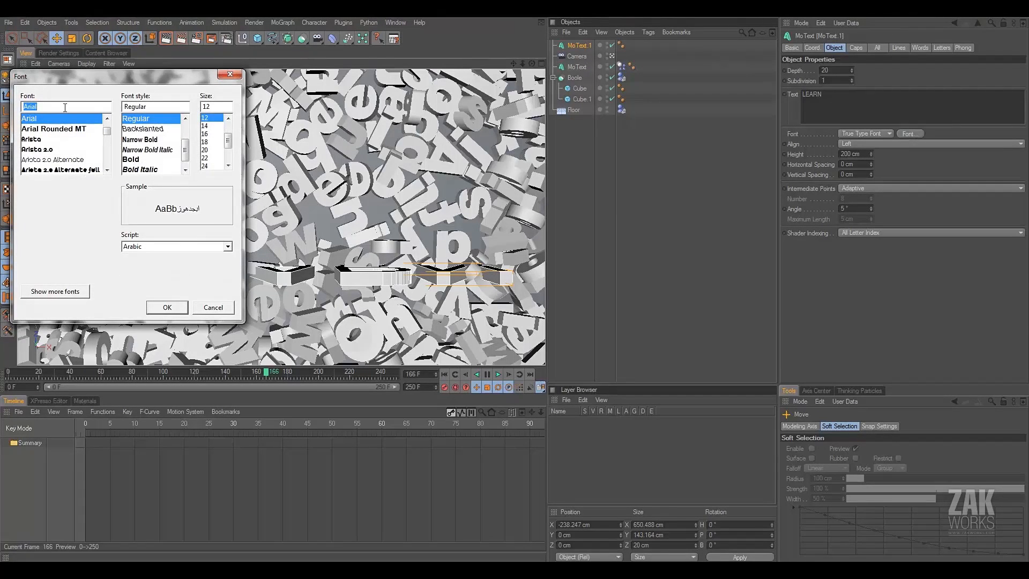
{"action": "type", "text": "helv"}
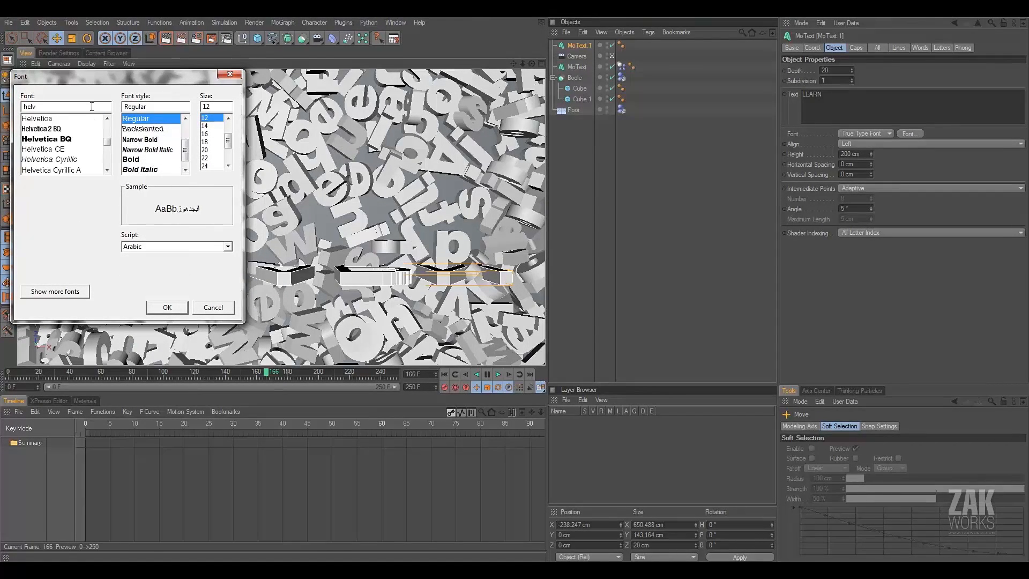
{"action": "left_click", "coordinate": [59, 133]}
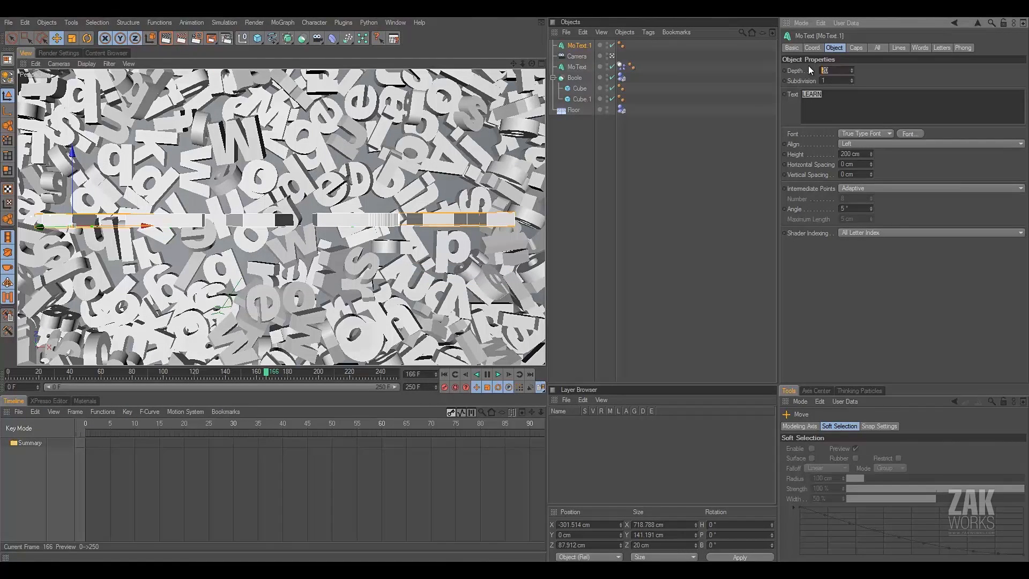
- Set the LEARN text's depth to 50 cm and give both its start and end Fillet Caps
{"action": "left_click", "coordinate": [851, 49]}
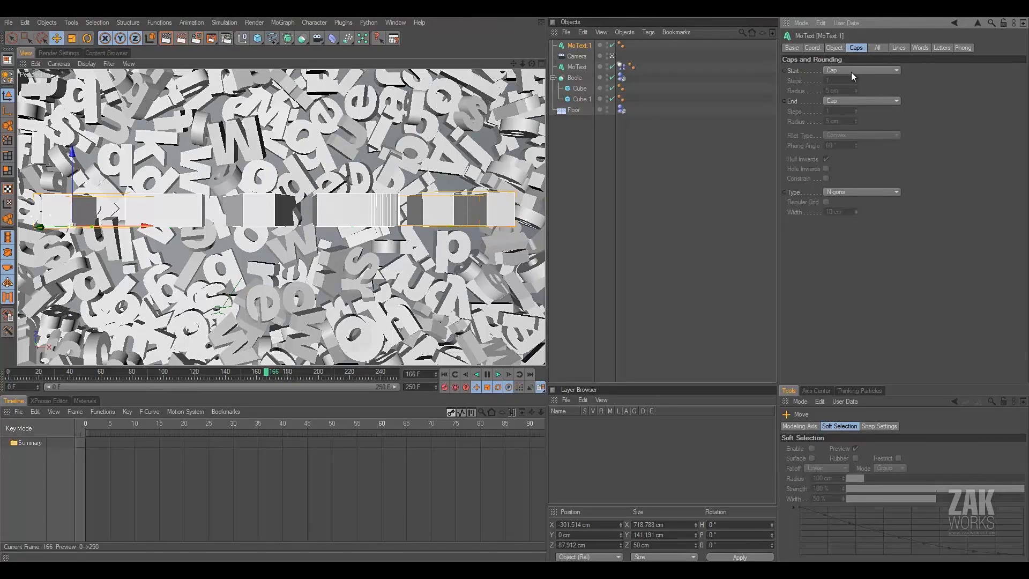
{"action": "left_click", "coordinate": [851, 71]}
{"action": "left_click", "coordinate": [861, 112]}
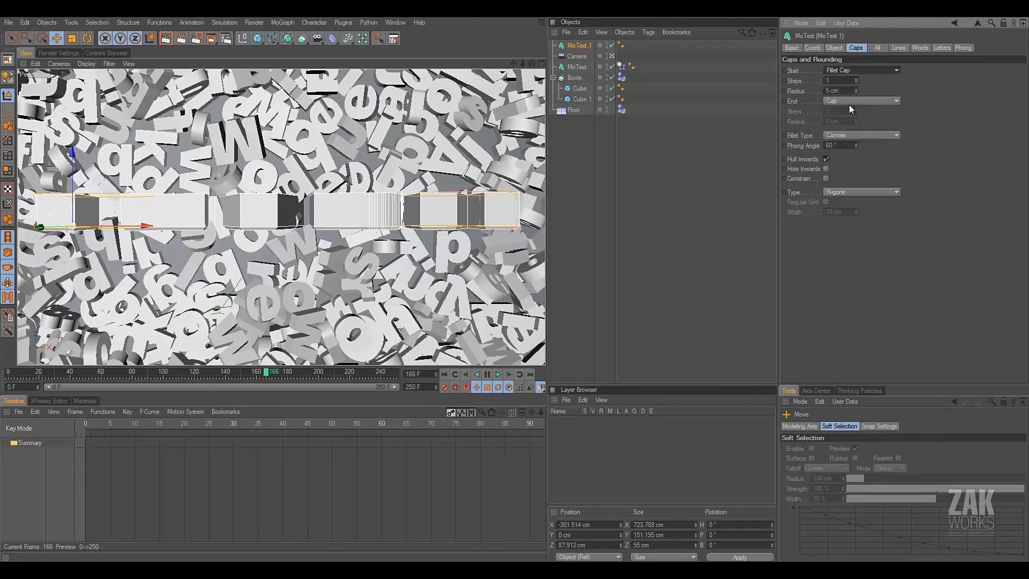
{"action": "left_click", "coordinate": [848, 102]}
{"action": "left_click", "coordinate": [848, 142]}
- Set the start and end fillet radius of the LEARN text to 1 cm, with one step each
{"action": "left_click", "coordinate": [841, 80]}
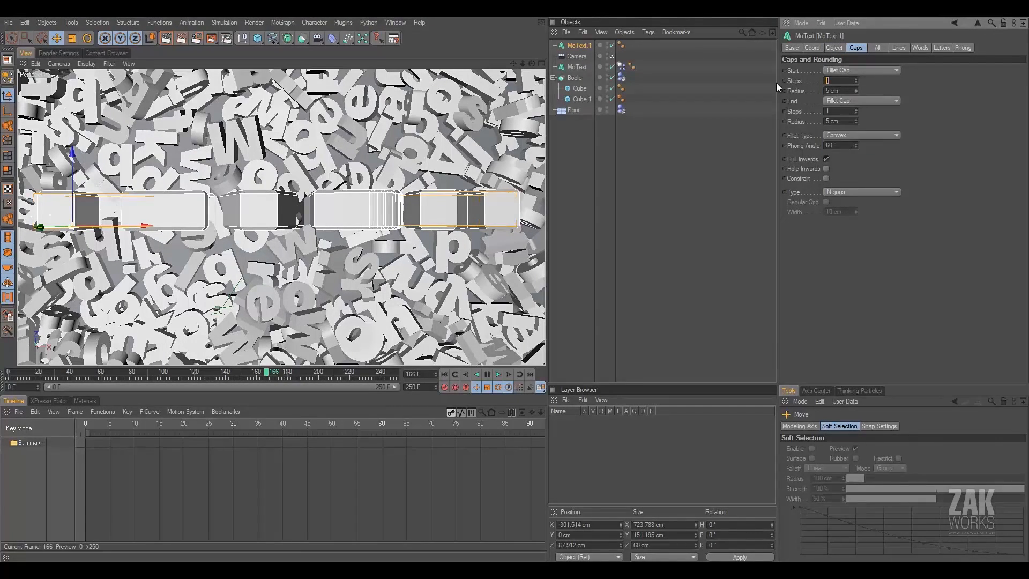
{"action": "key", "text": "Tab"}
{"action": "type", "text": "1"}
{"action": "key", "text": "Tab"}
{"action": "key", "text": "Tab"}
{"action": "type", "text": "1"}
{"action": "key", "text": "Return"}
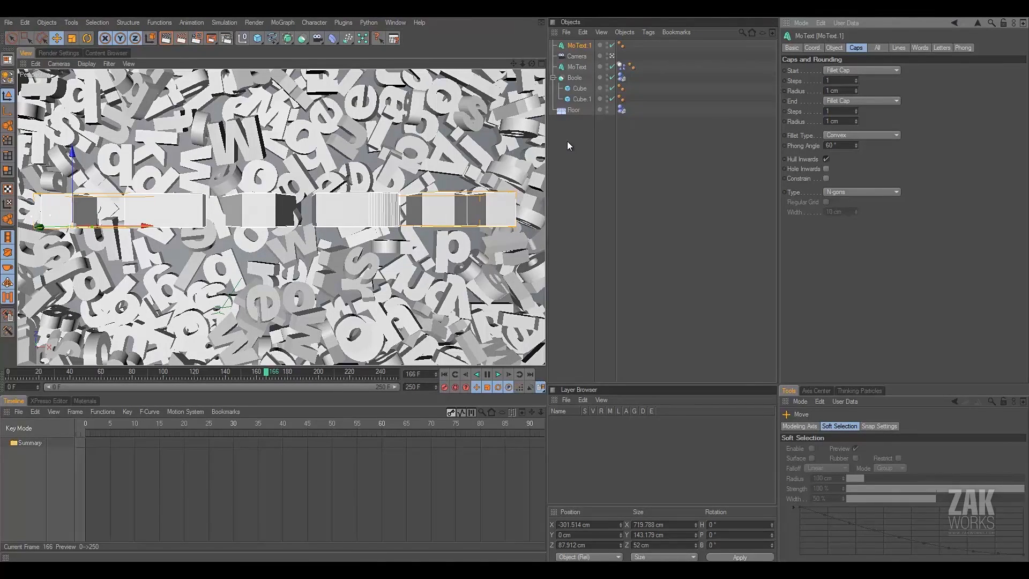
- Set the LEARN text's pitch rotation to -90° so it lies flat facing the camera
{"action": "left_click", "coordinate": [573, 46]}
{"action": "left_click", "coordinate": [818, 50]}
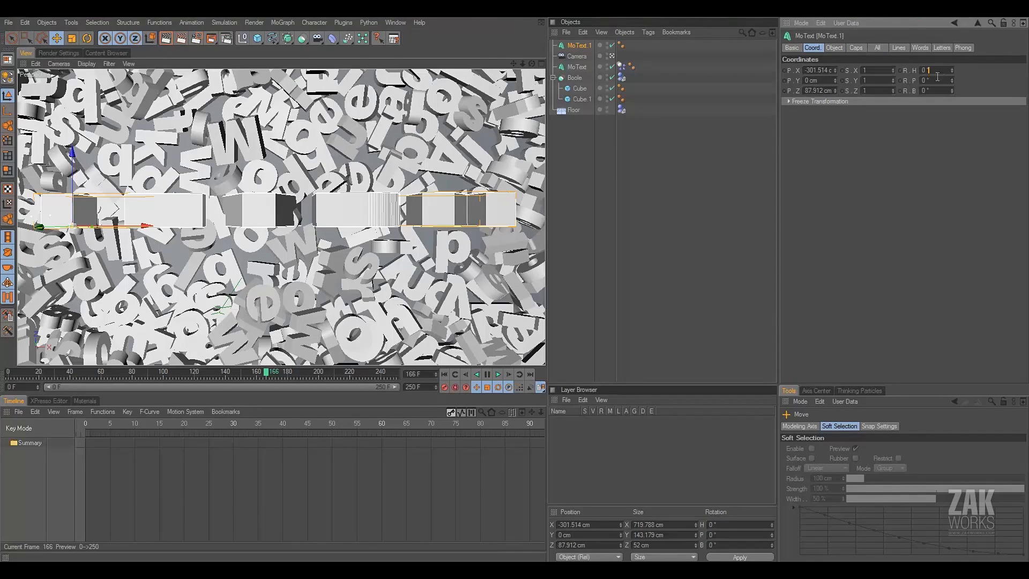
{"action": "left_click_drag", "start_coordinate": [950, 82], "coordinate": [841, 80]}
{"action": "type", "text": "9"}
{"action": "key", "text": "BackSpace"}
{"action": "type", "text": "-90"}
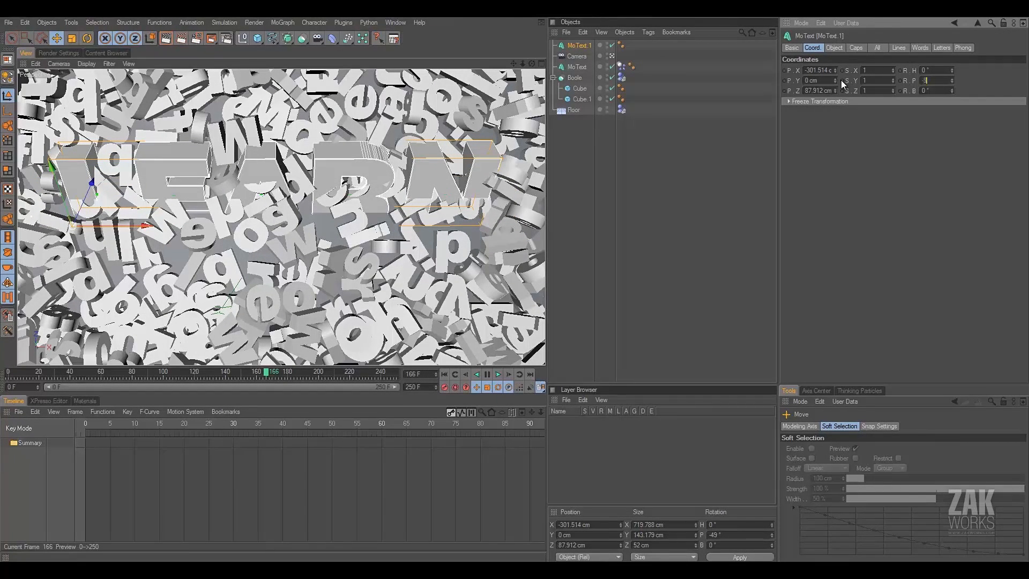
{"action": "key", "text": "Return"}
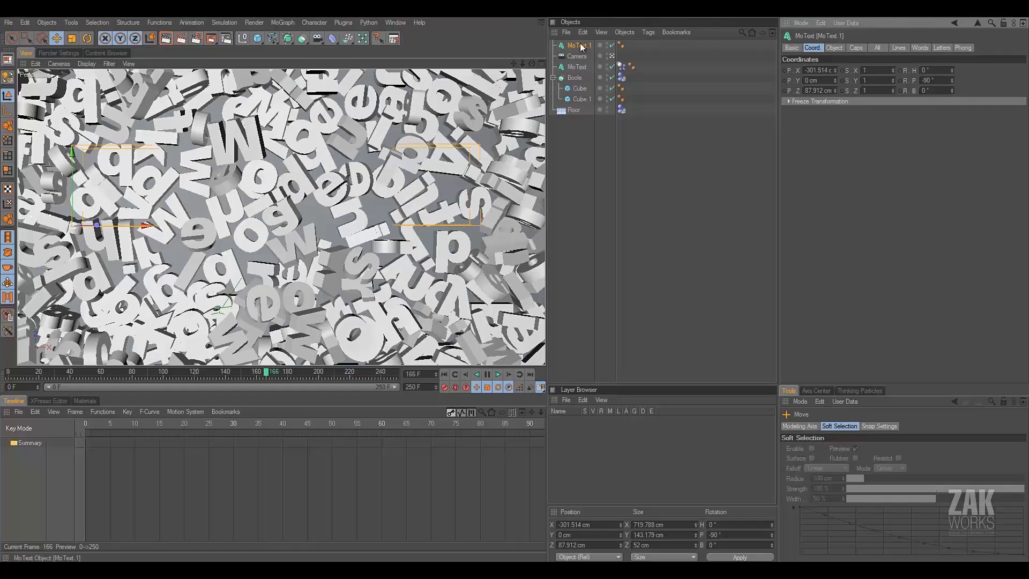
- Raise the LEARN text in the front view to about Y 133 cm, above the letter pile, and return to the camera view
{"action": "left_click", "coordinate": [540, 63]}
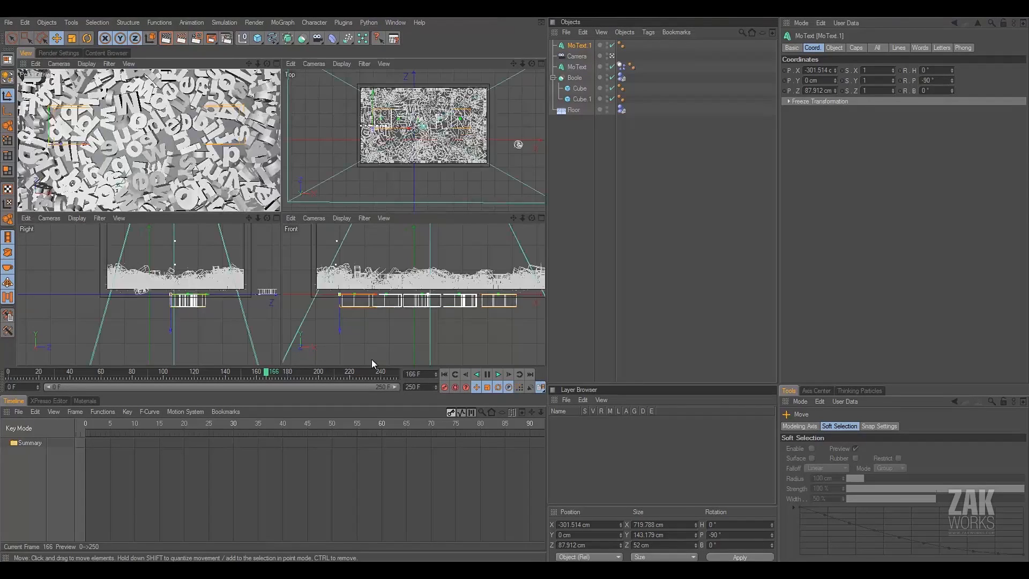
{"action": "left_click_drag", "start_coordinate": [337, 337], "coordinate": [516, 290]}
{"action": "left_click_drag", "start_coordinate": [516, 288], "coordinate": [516, 289]}
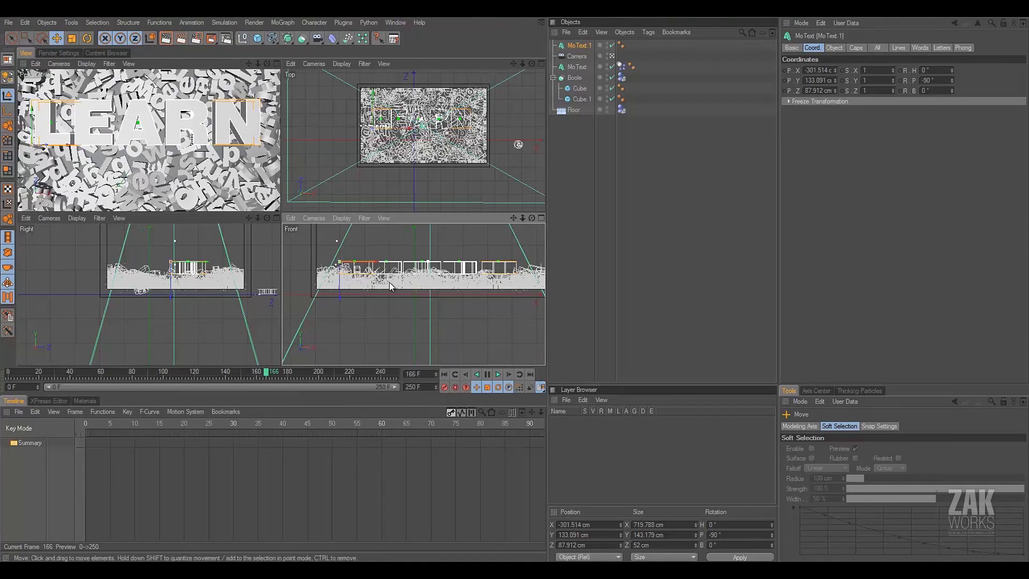
{"action": "left_click", "coordinate": [276, 63]}
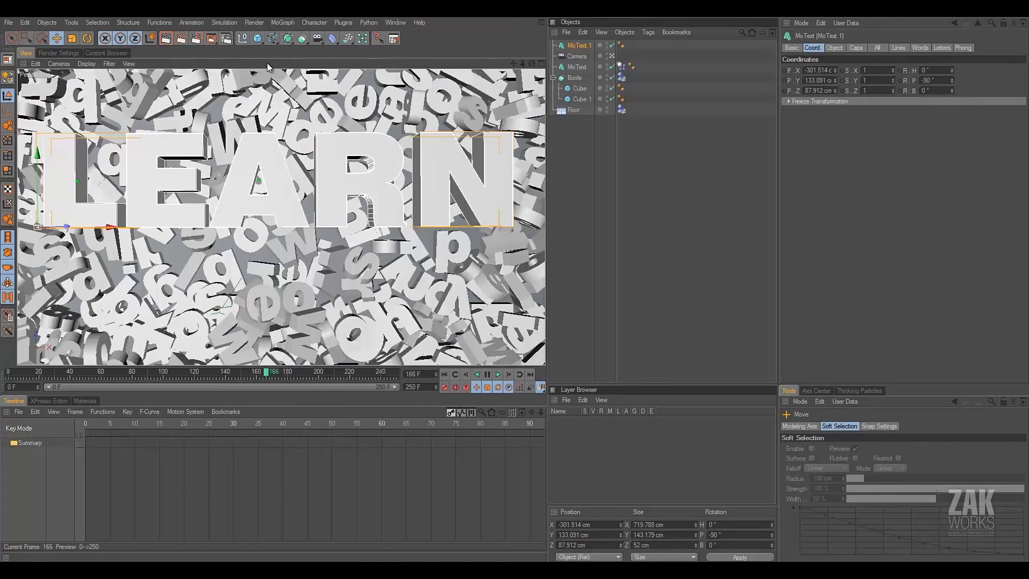
- Reduce the LEARN text height to 126 cm and move it to about X -160, Z 68 cm
{"action": "left_click", "coordinate": [835, 47]}
{"action": "double_click", "coordinate": [850, 95]}
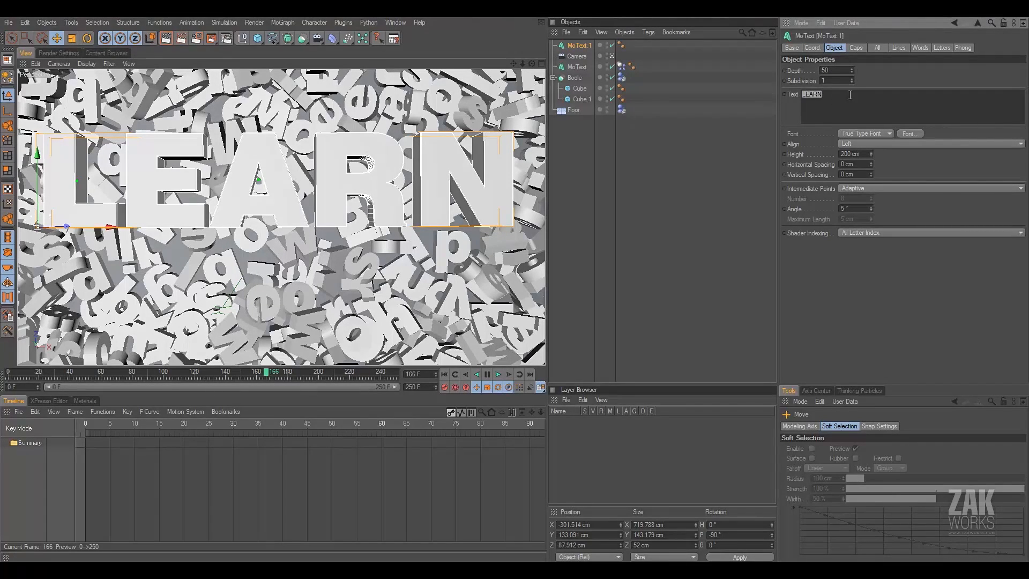
{"action": "left_click_drag", "start_coordinate": [871, 160], "coordinate": [871, 153]}
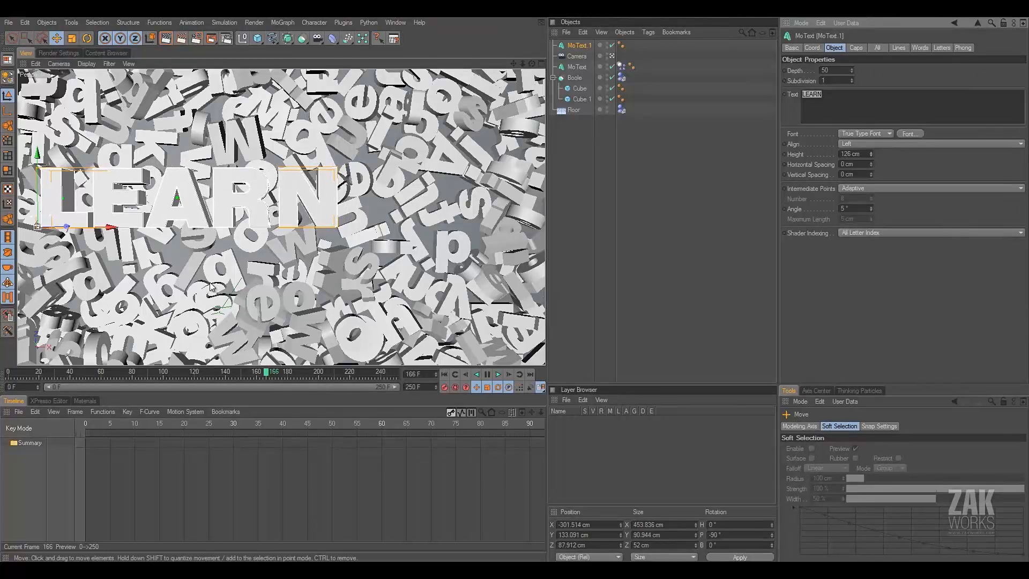
{"action": "left_click_drag", "start_coordinate": [106, 244], "coordinate": [518, 288]}
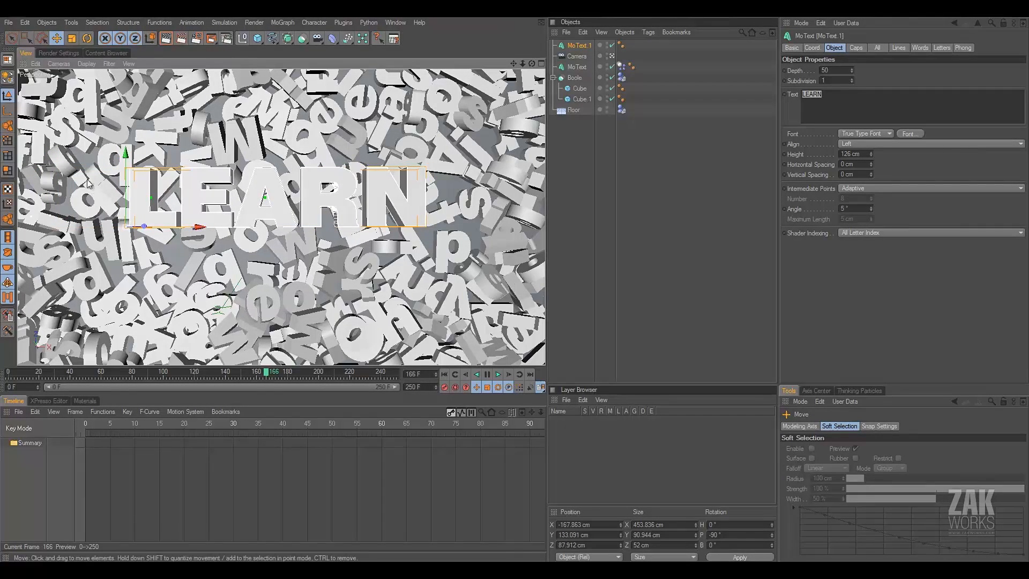
{"action": "left_click_drag", "start_coordinate": [123, 163], "coordinate": [519, 279]}
- Change the LEARN text font to Helvetica BQ Condensed Bold and shift the word to the middle of the frame
{"action": "left_click", "coordinate": [578, 49]}
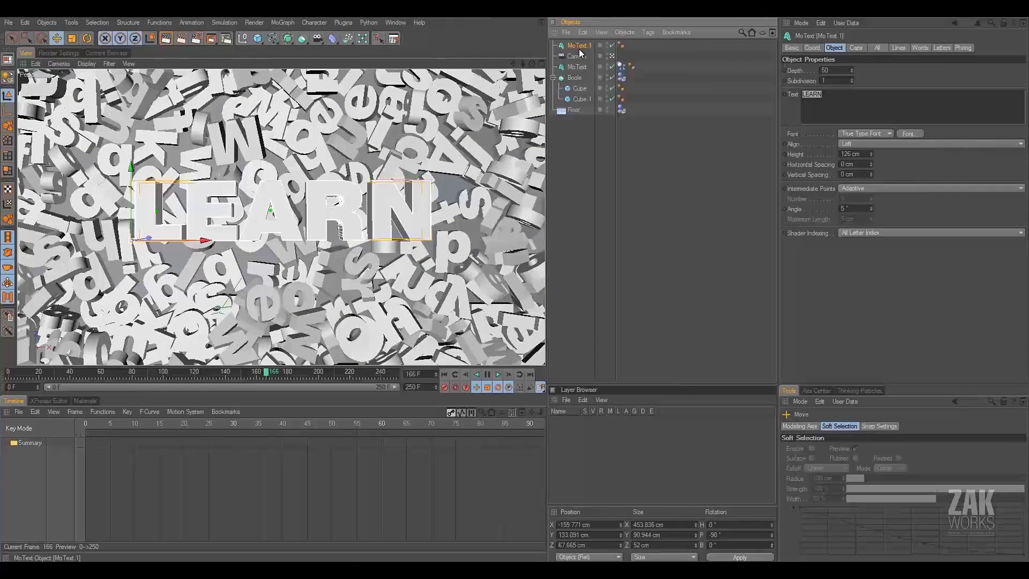
{"action": "left_click", "coordinate": [907, 133]}
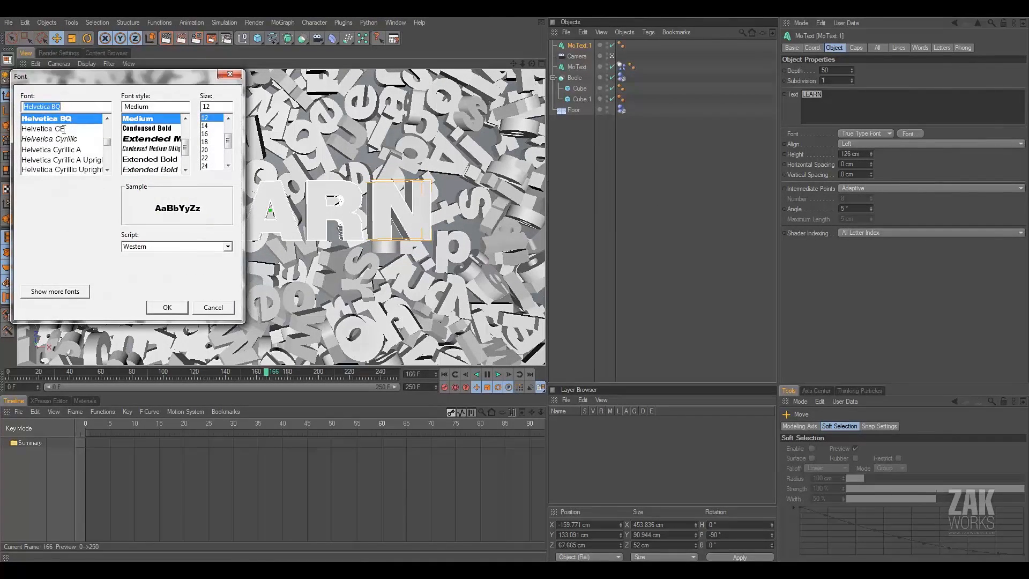
{"action": "left_click_drag", "start_coordinate": [126, 86], "coordinate": [656, 167]}
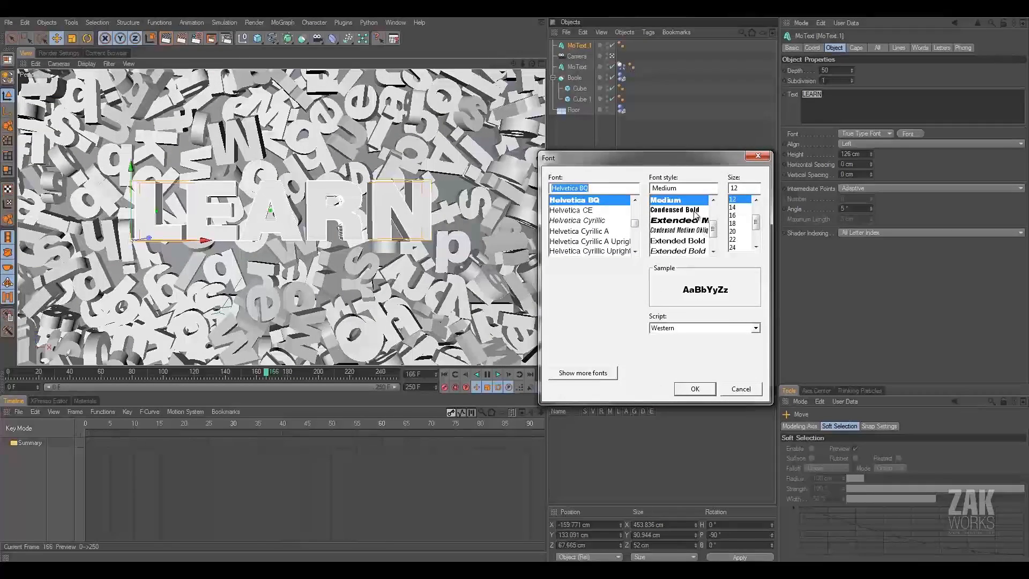
{"action": "left_click", "coordinate": [678, 210]}
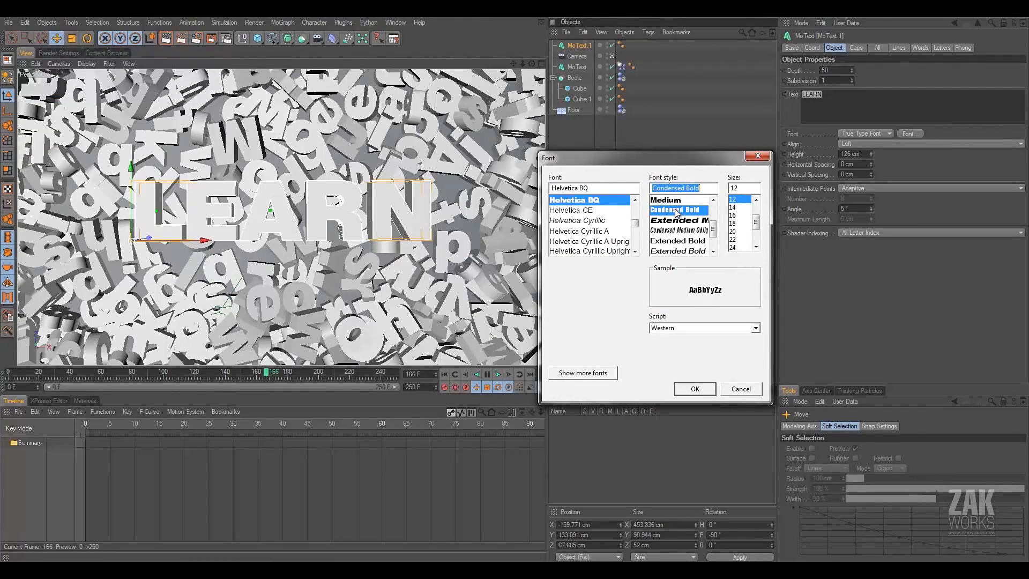
{"action": "left_click", "coordinate": [696, 388]}
{"action": "left_click_drag", "start_coordinate": [190, 236], "coordinate": [234, 237]}
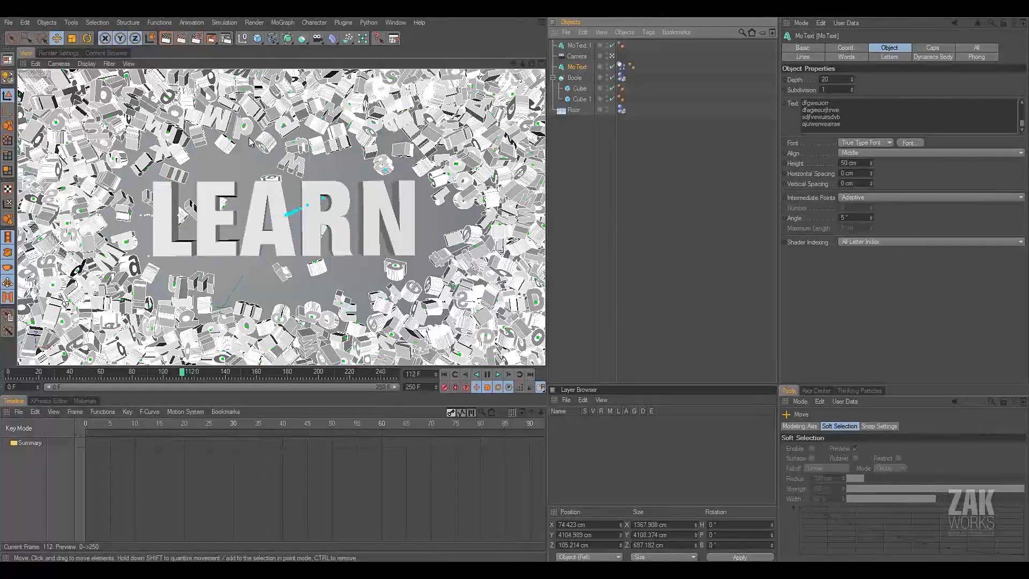
- Test-render the camera view, play the letter simulation up to frame 198, and deselect all objects
{"action": "left_click", "coordinate": [166, 39]}
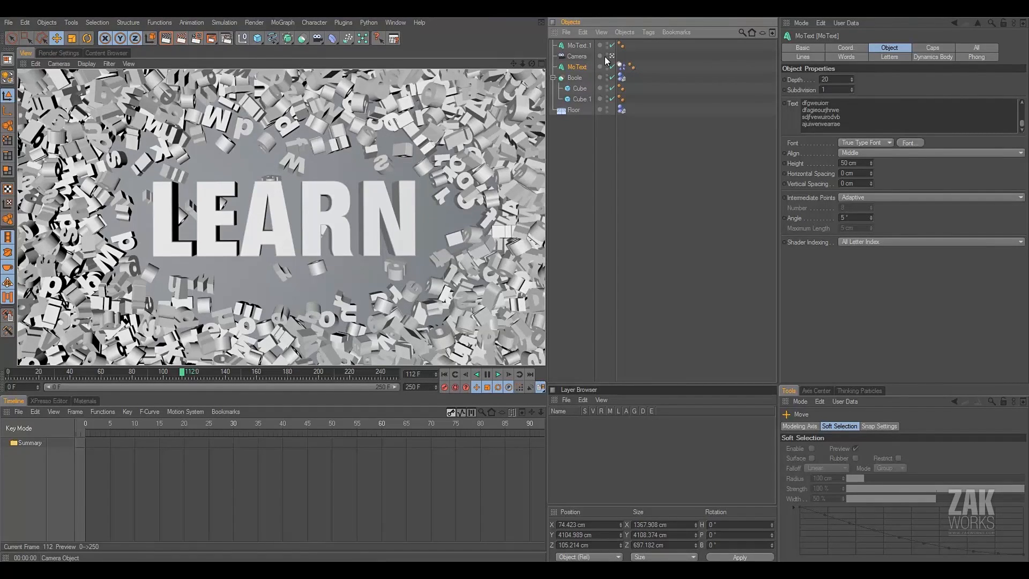
{"action": "left_click", "coordinate": [497, 374]}
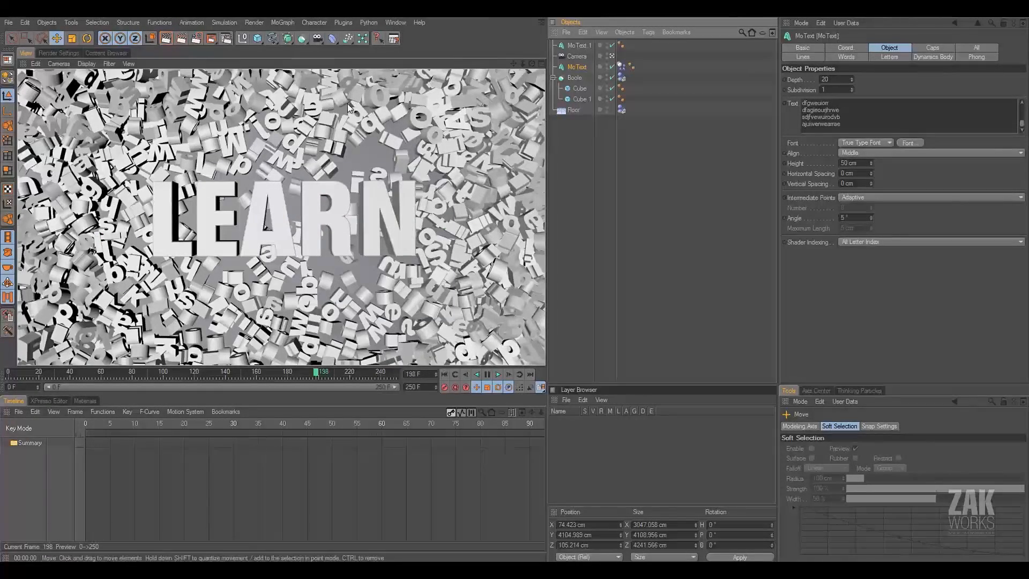
{"action": "left_click", "coordinate": [578, 135]}
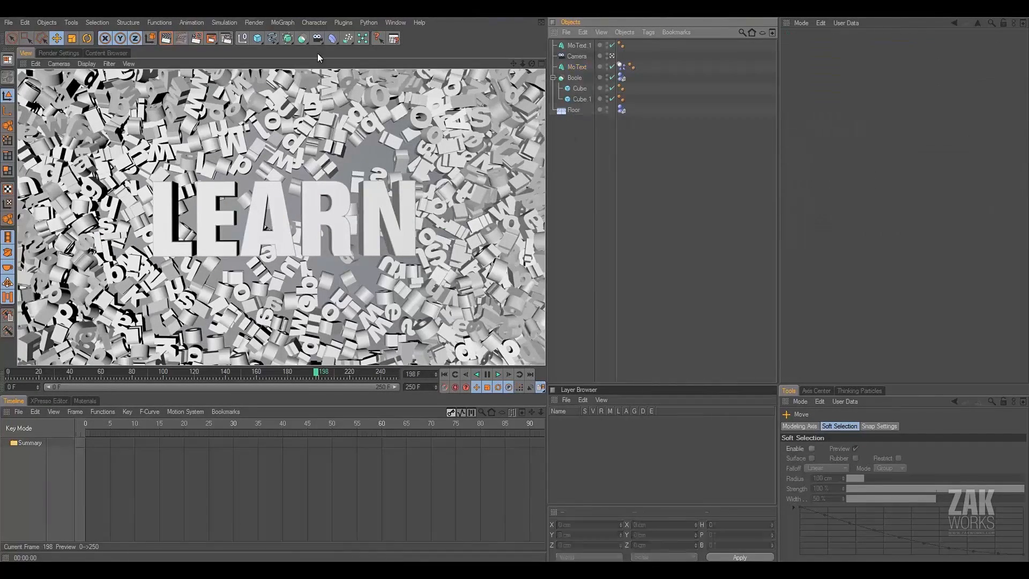
- Add the Ambient Occlusion and Global Illumination effects to the render settings
{"action": "left_click", "coordinate": [59, 53]}
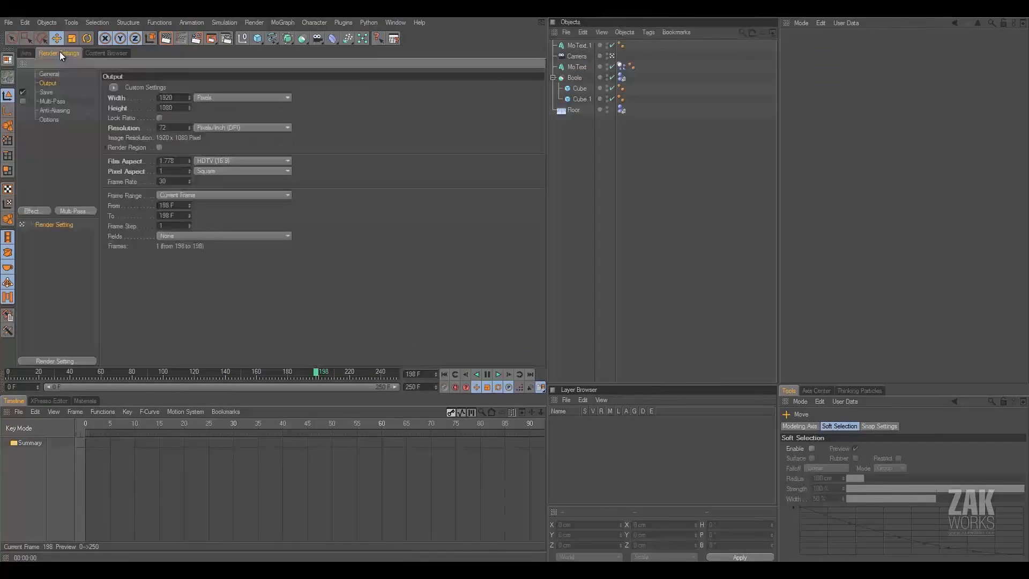
{"action": "left_click", "coordinate": [35, 209]}
{"action": "left_click", "coordinate": [76, 281]}
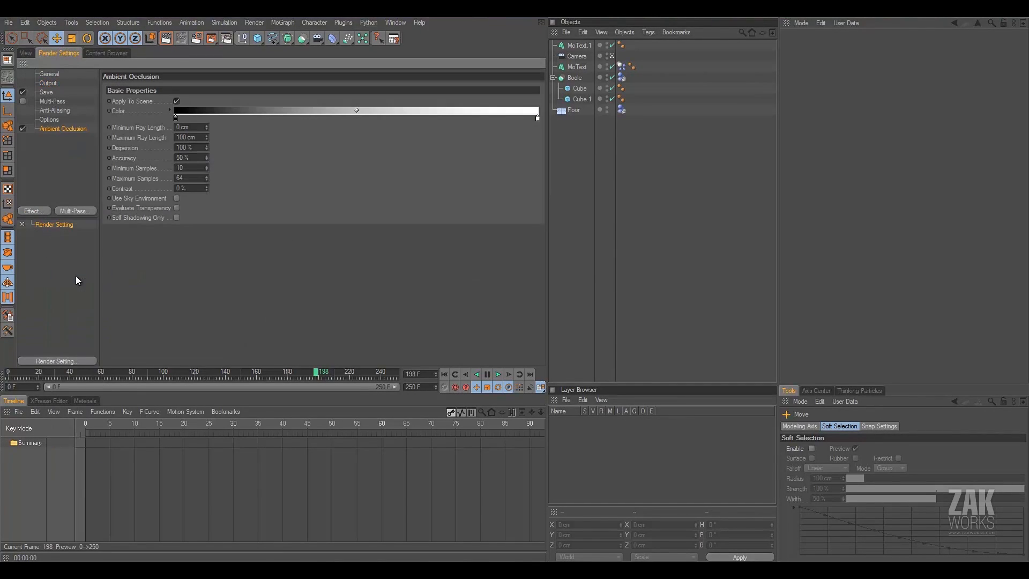
{"action": "left_click", "coordinate": [35, 211]}
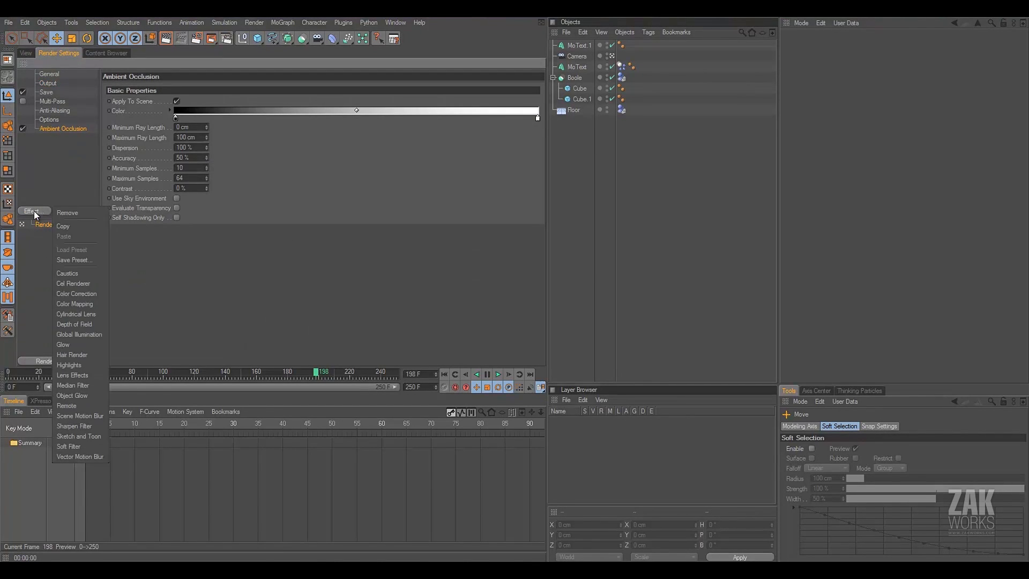
{"action": "left_click", "coordinate": [79, 335]}
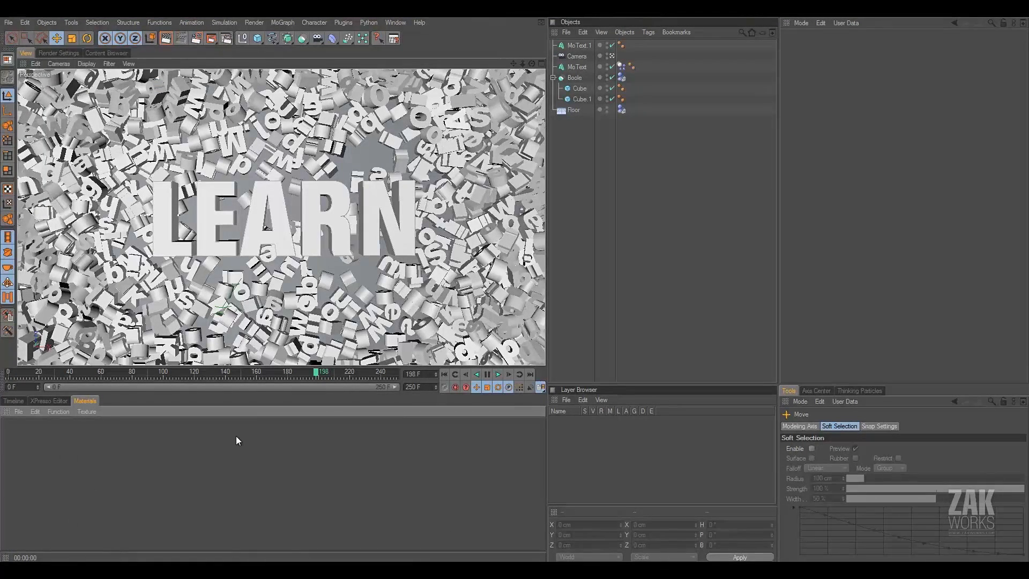
- Create a new material with Color and Specular disabled and Luminance enabled
{"action": "double_click", "coordinate": [82, 452]}
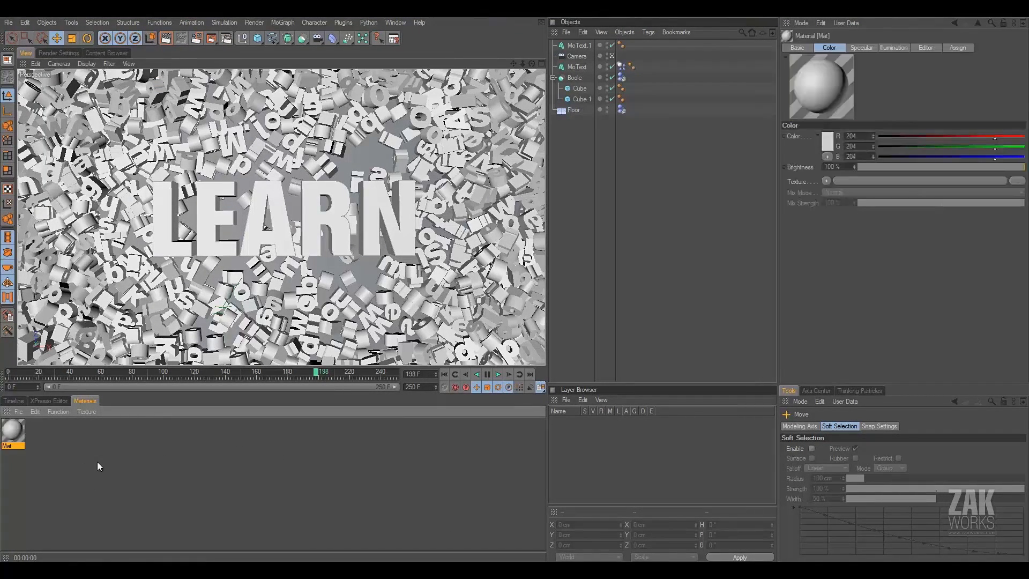
{"action": "double_click", "coordinate": [22, 433]}
{"action": "left_click_drag", "start_coordinate": [252, 109], "coordinate": [492, 156]}
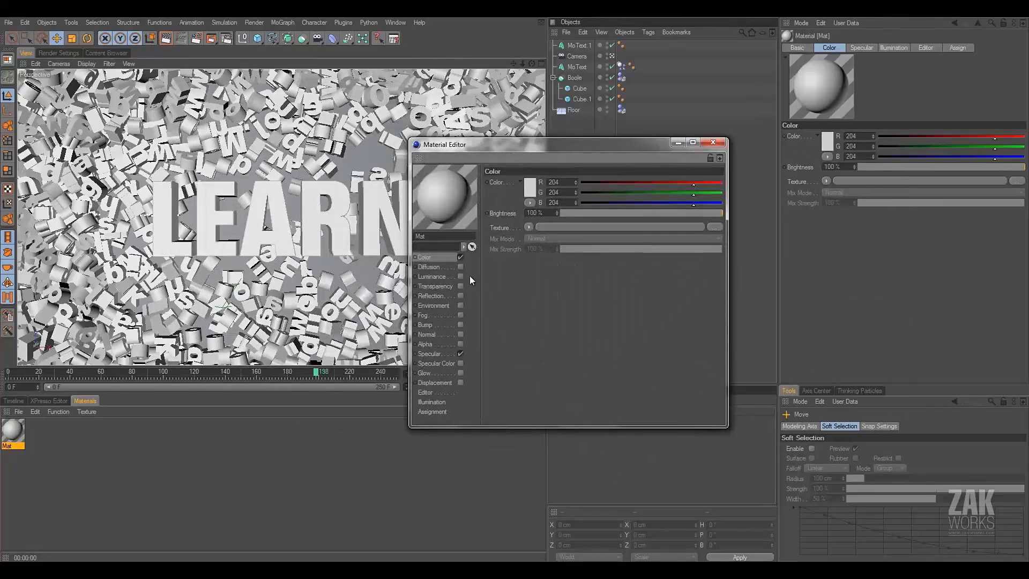
{"action": "left_click", "coordinate": [460, 258]}
{"action": "left_click", "coordinate": [461, 354]}
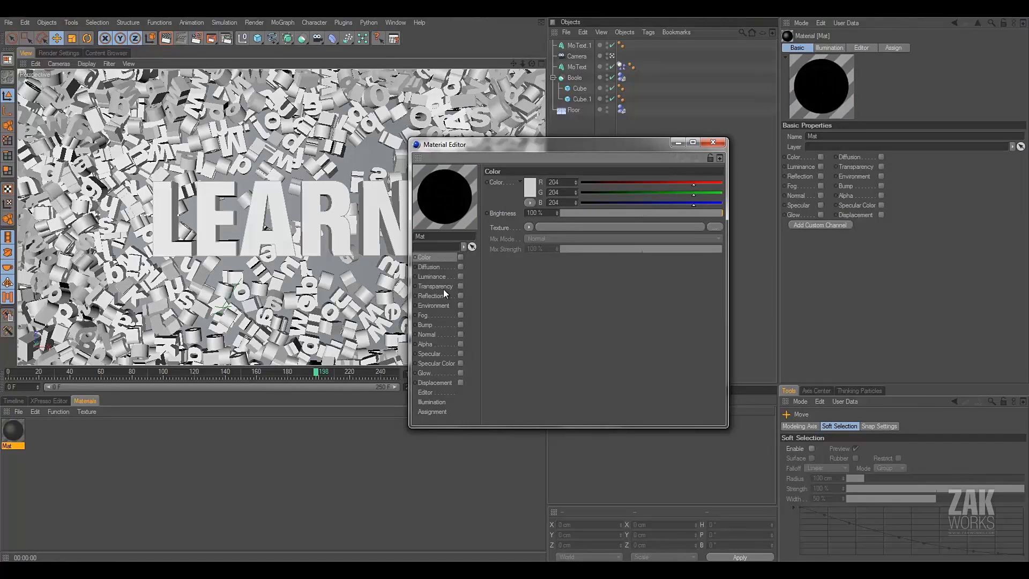
{"action": "left_click", "coordinate": [436, 277]}
{"action": "left_click", "coordinate": [461, 276]}
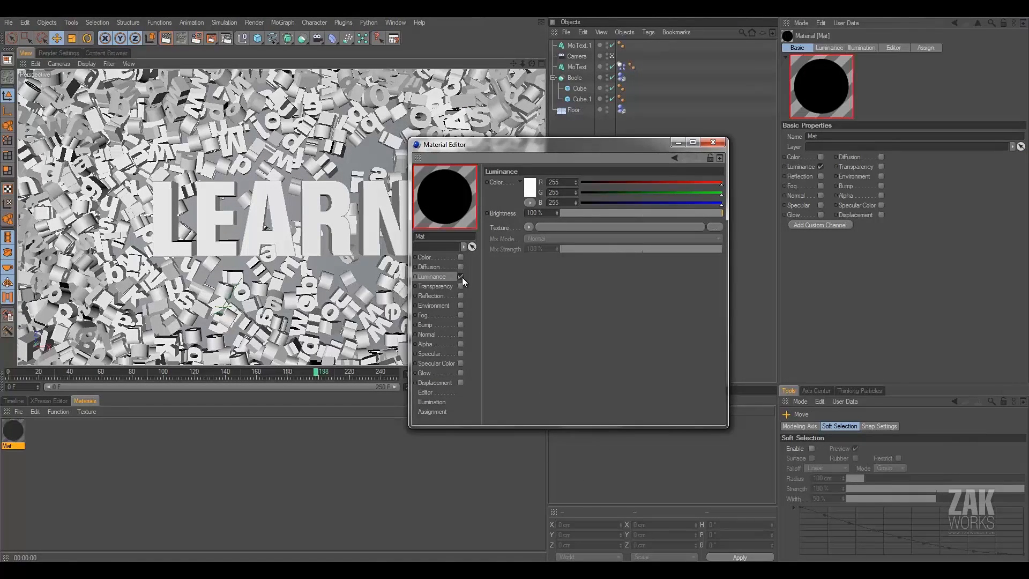
- Load a Gradient shader as the luminance texture and set its type to 2D - Circular
{"action": "left_click", "coordinate": [527, 227]}
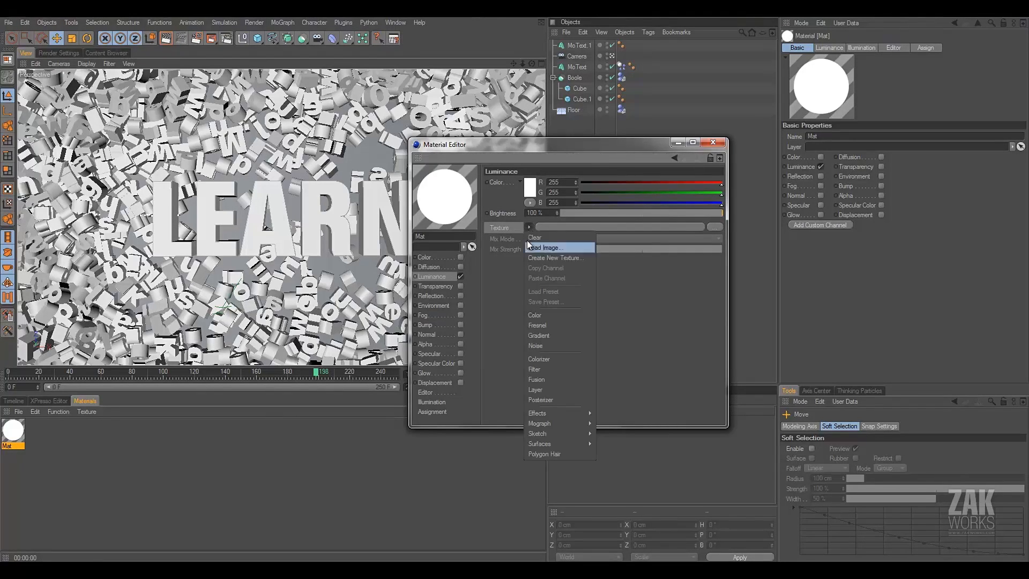
{"action": "left_click", "coordinate": [540, 334]}
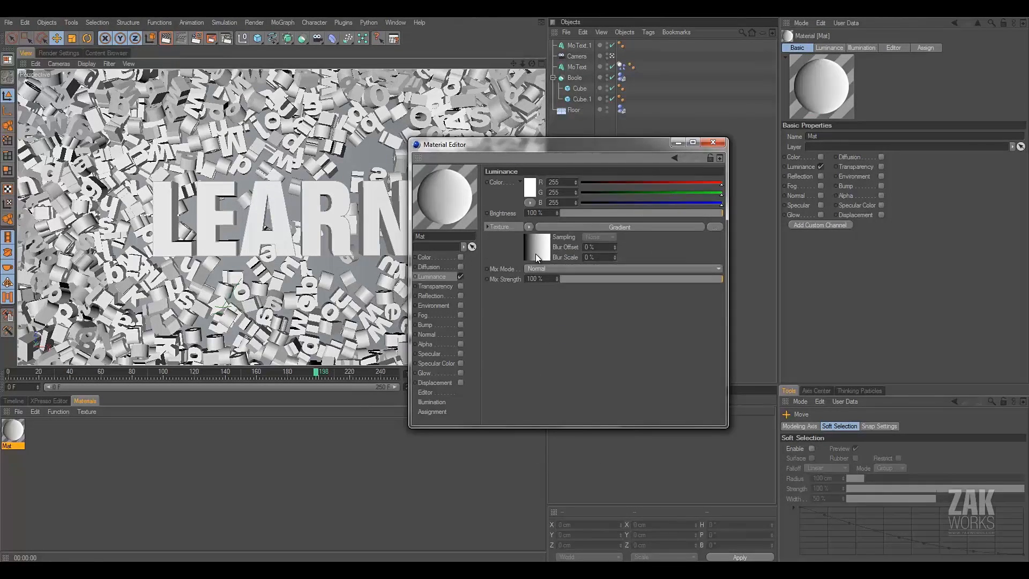
{"action": "left_click", "coordinate": [536, 253]}
{"action": "left_click", "coordinate": [540, 272]}
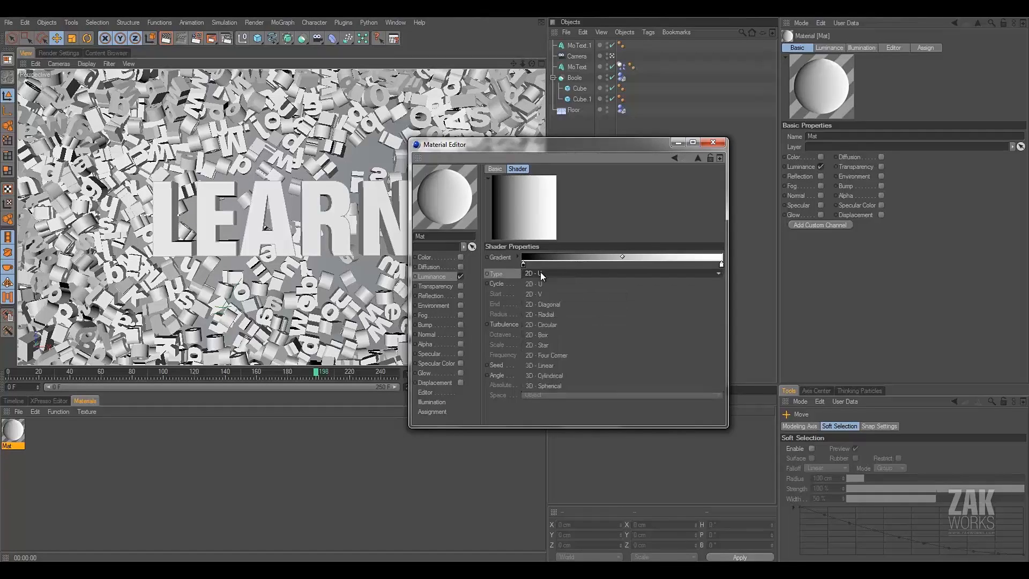
{"action": "left_click", "coordinate": [558, 324]}
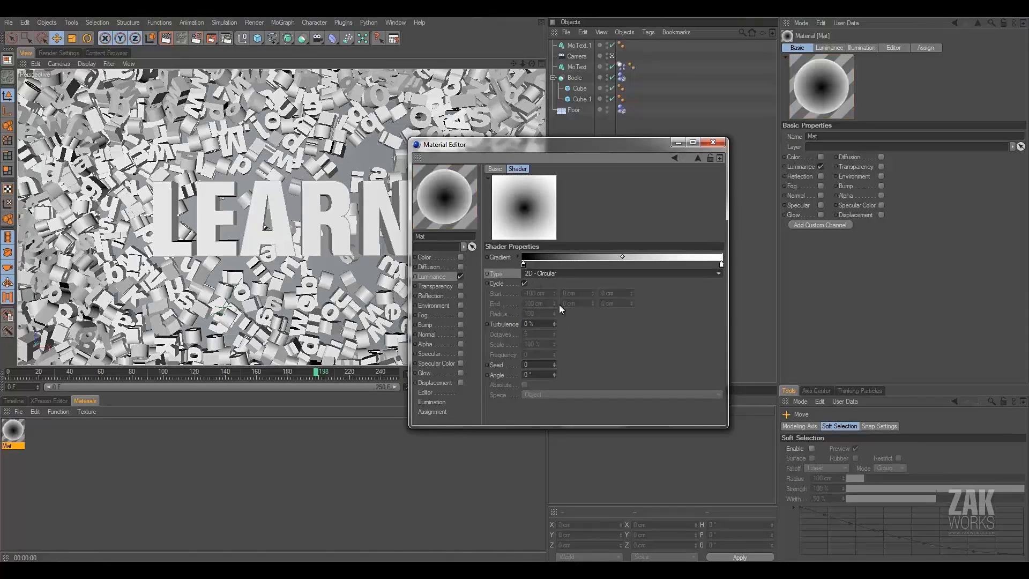
- Set the gradient's start knot to white and its end knot to a very pale blue (hue 211°), and apply the material to the LEARN text
{"action": "double_click", "coordinate": [523, 264]}
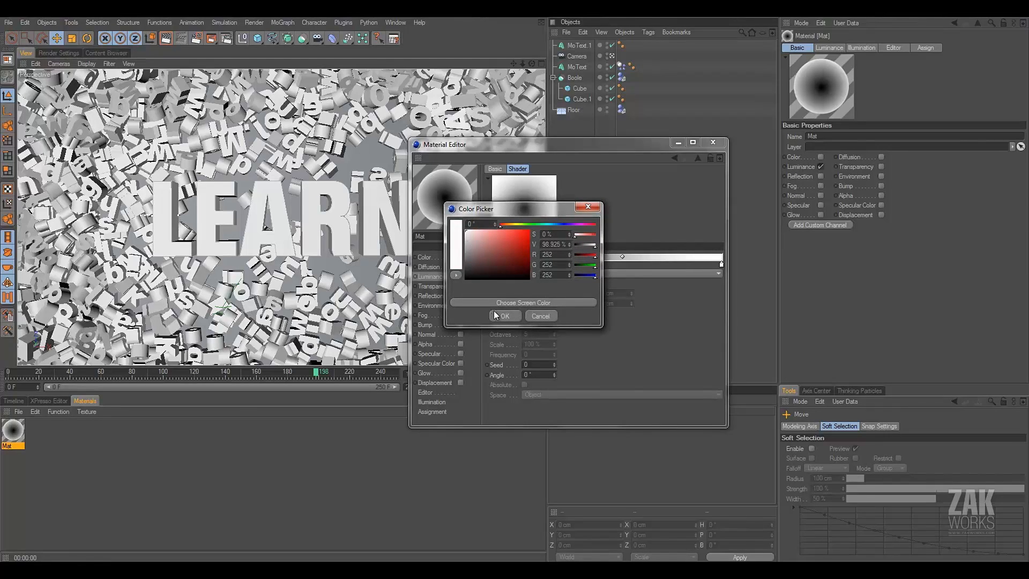
{"action": "left_click", "coordinate": [495, 316]}
{"action": "double_click", "coordinate": [722, 264]}
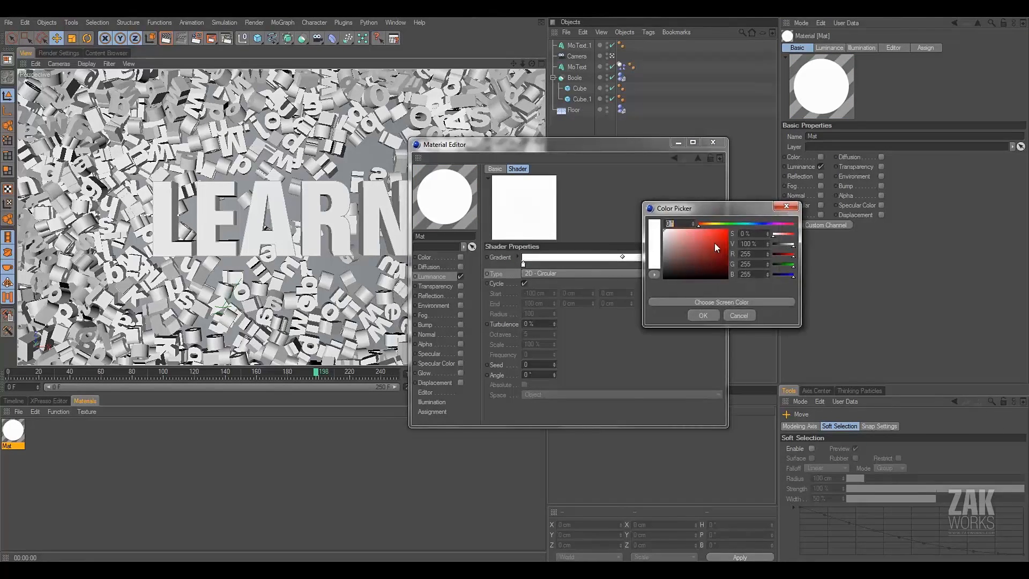
{"action": "left_click", "coordinate": [754, 223]}
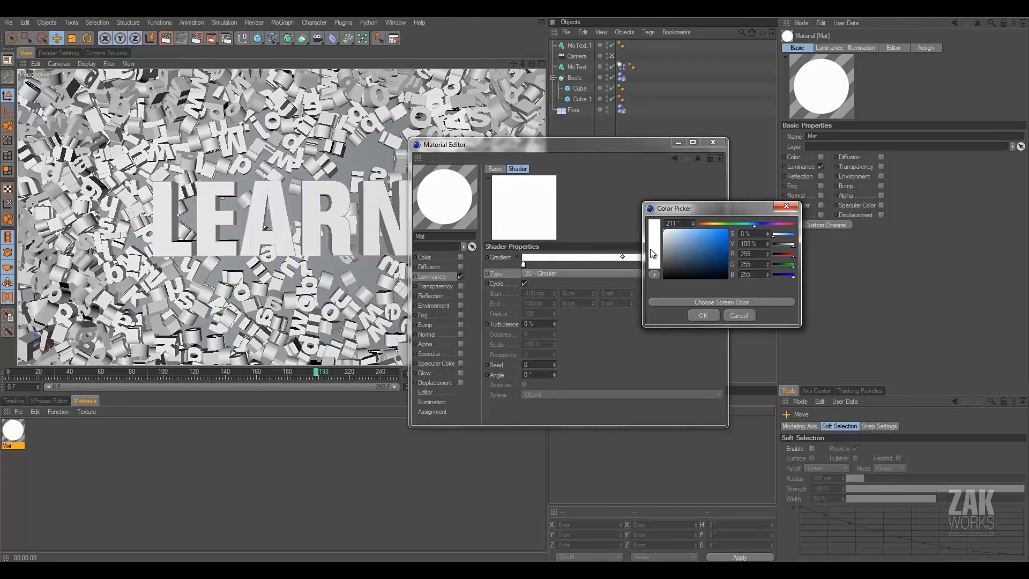
{"action": "left_click_drag", "start_coordinate": [664, 233], "coordinate": [670, 233]}
{"action": "left_click", "coordinate": [705, 317]}
{"action": "left_click", "coordinate": [712, 142]}
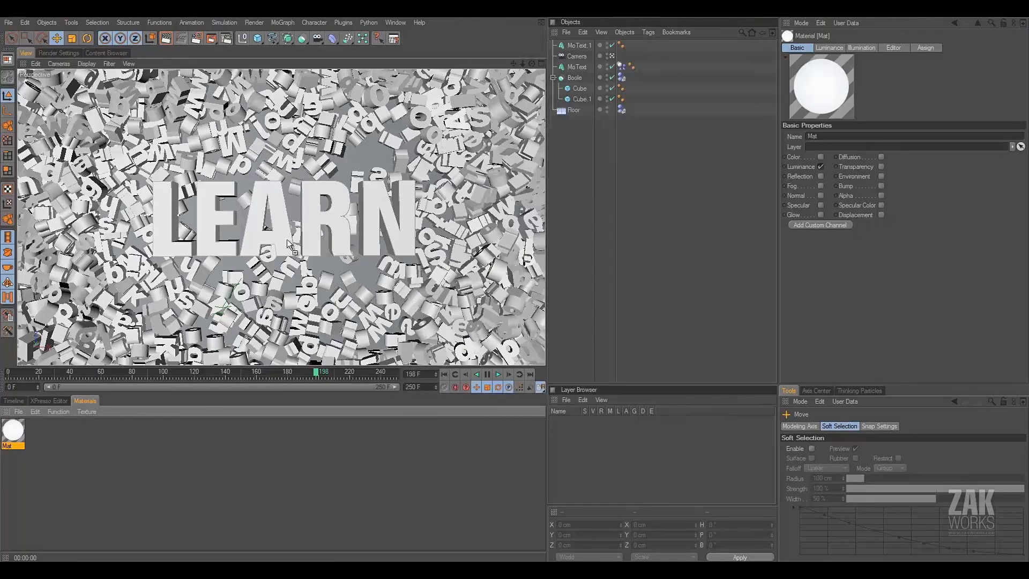
{"action": "left_click_drag", "start_coordinate": [287, 239], "coordinate": [287, 239]}
- Create a second material and set its color to dark grey, RGB 112, 112, 112
{"action": "double_click", "coordinate": [32, 436]}
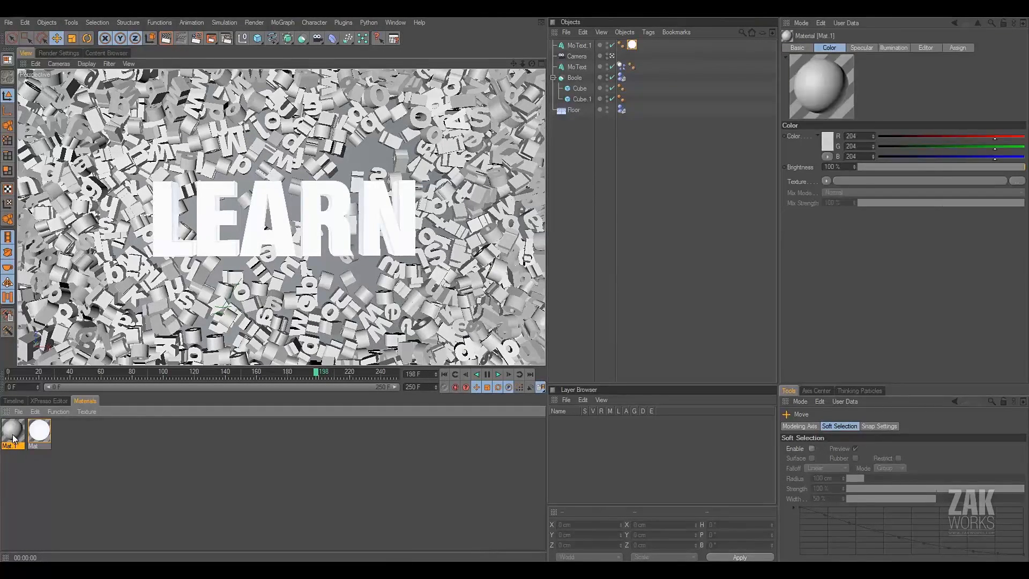
{"action": "double_click", "coordinate": [13, 435]}
{"action": "left_click_drag", "start_coordinate": [294, 82], "coordinate": [665, 183]}
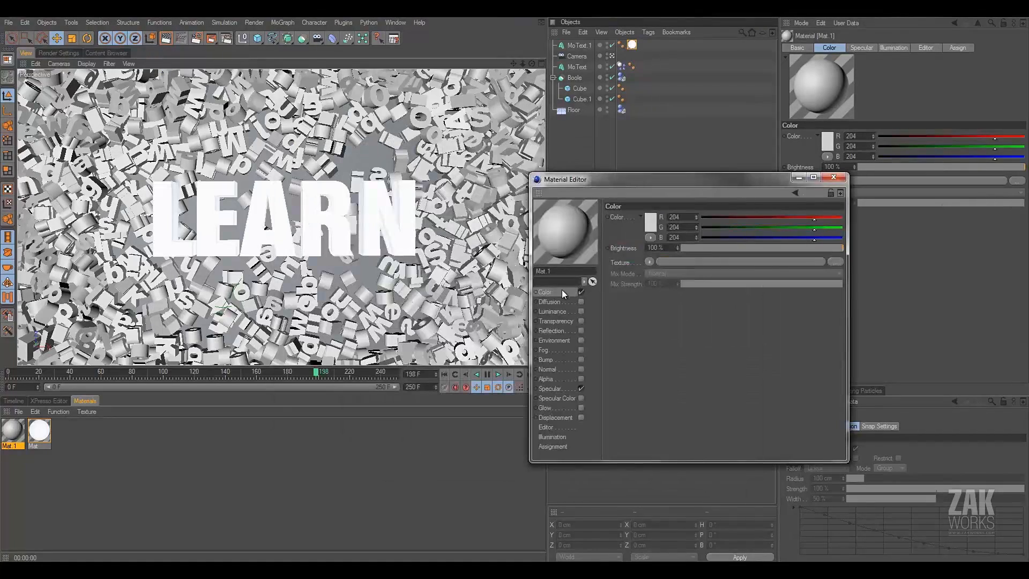
{"action": "left_click", "coordinate": [558, 292]}
{"action": "left_click", "coordinate": [649, 222]}
{"action": "left_click_drag", "start_coordinate": [593, 199], "coordinate": [586, 214]}
{"action": "left_click", "coordinate": [641, 275]}
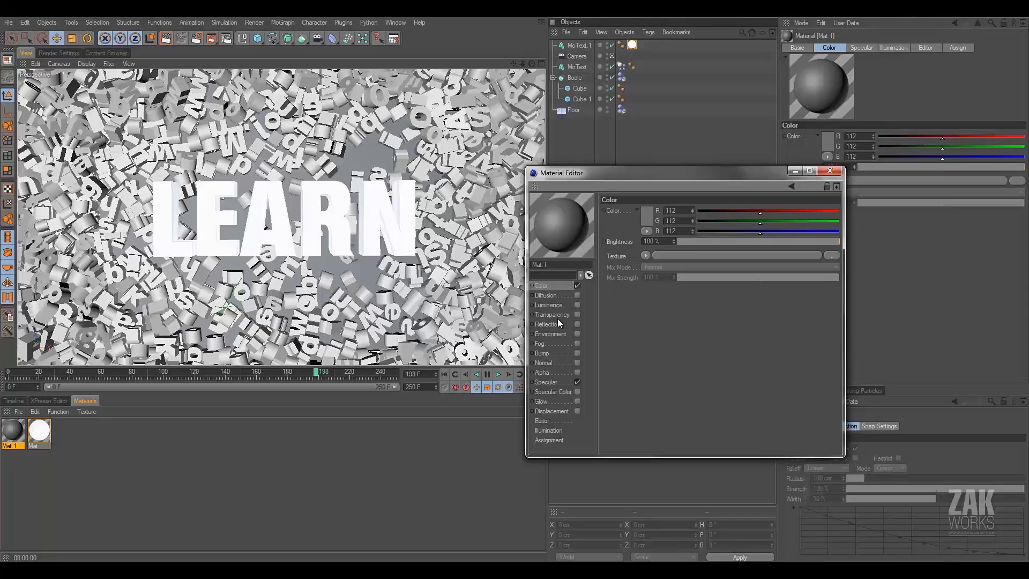
- Enable Reflection on the dark grey material with a Fresnel texture, 5% brightness and 3% mix strength
{"action": "left_click", "coordinate": [556, 323]}
{"action": "left_click", "coordinate": [577, 324]}
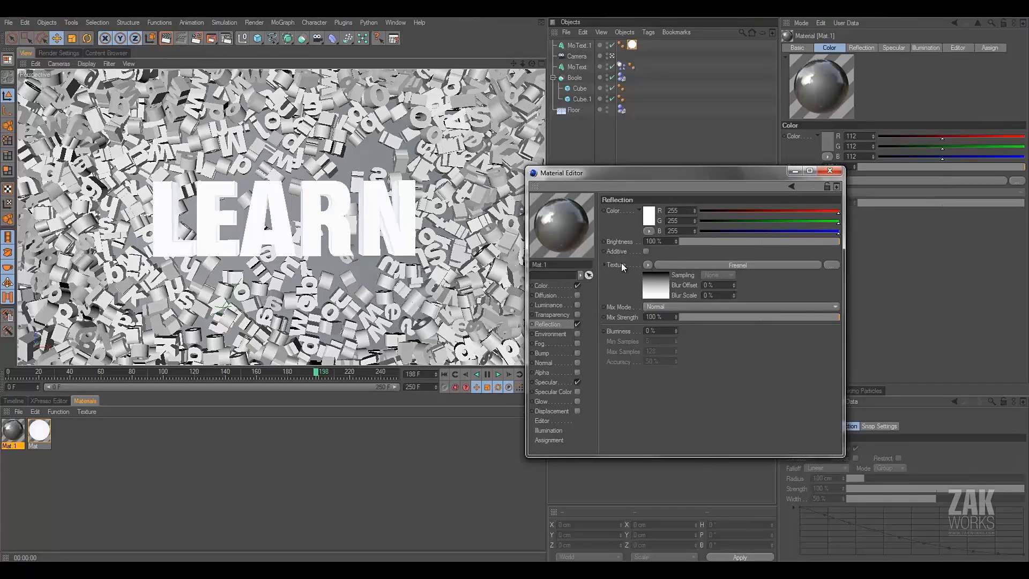
{"action": "left_click", "coordinate": [645, 264]}
{"action": "left_click", "coordinate": [678, 377]}
{"action": "left_click", "coordinate": [683, 242]}
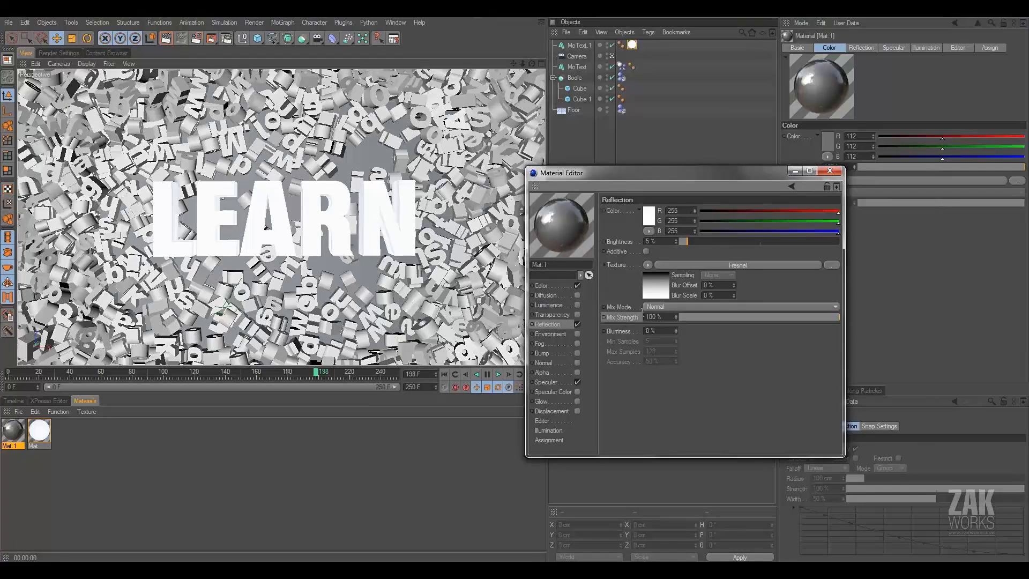
{"action": "left_click_drag", "start_coordinate": [690, 317], "coordinate": [685, 317]}
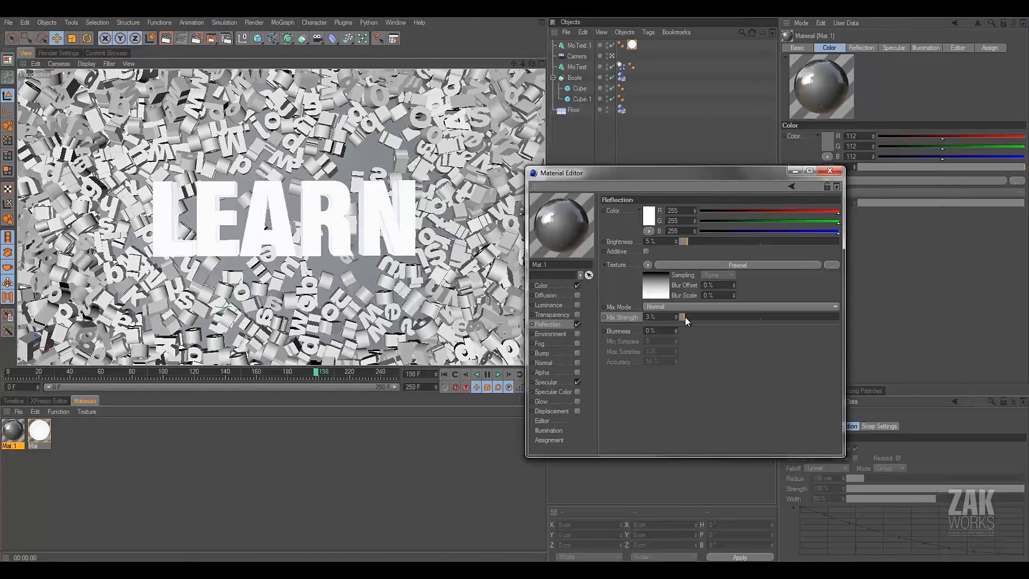
{"action": "left_click", "coordinate": [830, 171]}
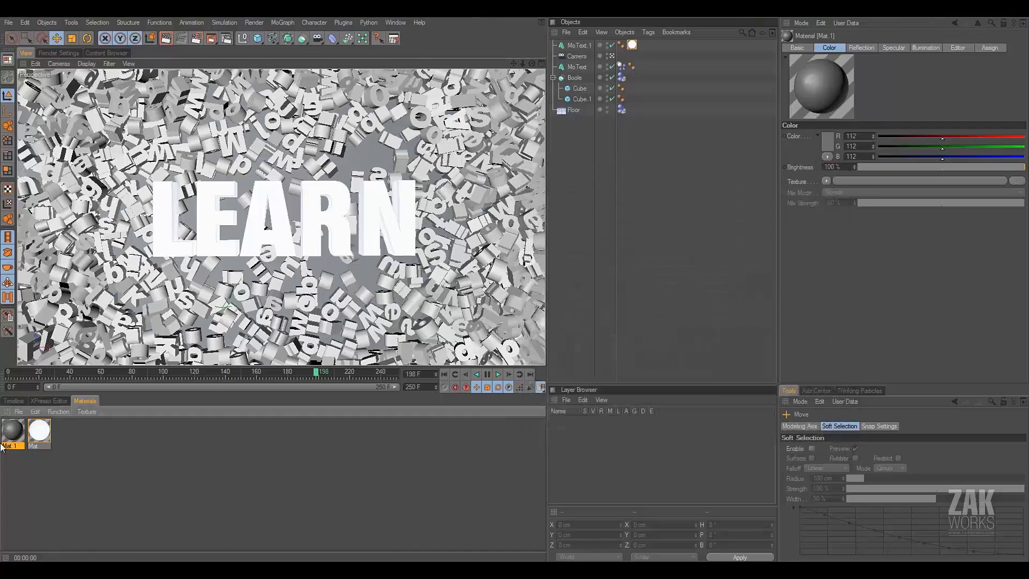
- Apply the dark grey material to the Boole and MoText objects, and test-render the camera view
{"action": "left_click_drag", "start_coordinate": [14, 433], "coordinate": [576, 79]}
{"action": "left_click_drag", "start_coordinate": [10, 435], "coordinate": [573, 48]}
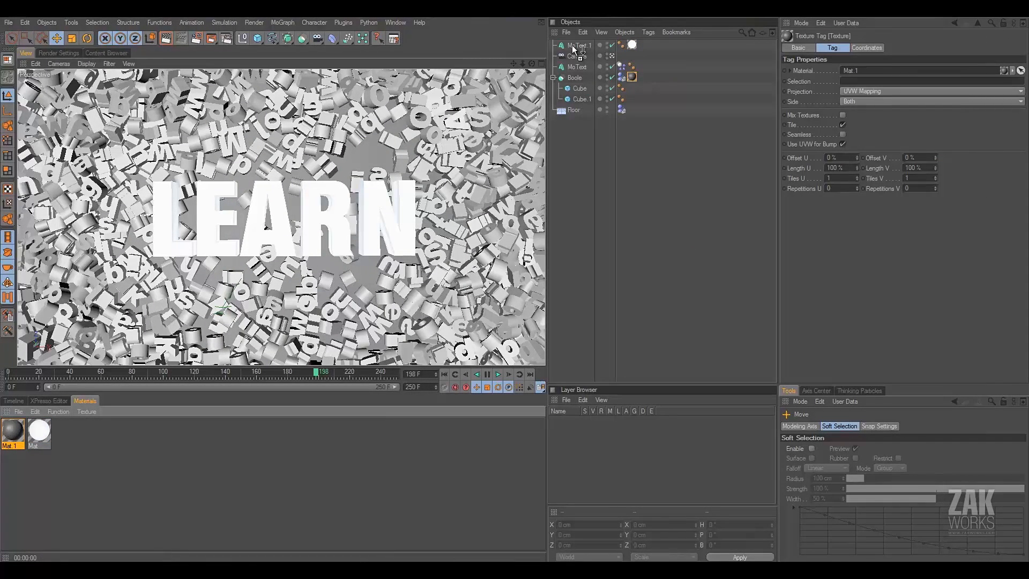
{"action": "left_click_drag", "start_coordinate": [580, 65], "coordinate": [579, 66]}
{"action": "left_click", "coordinate": [557, 156]}
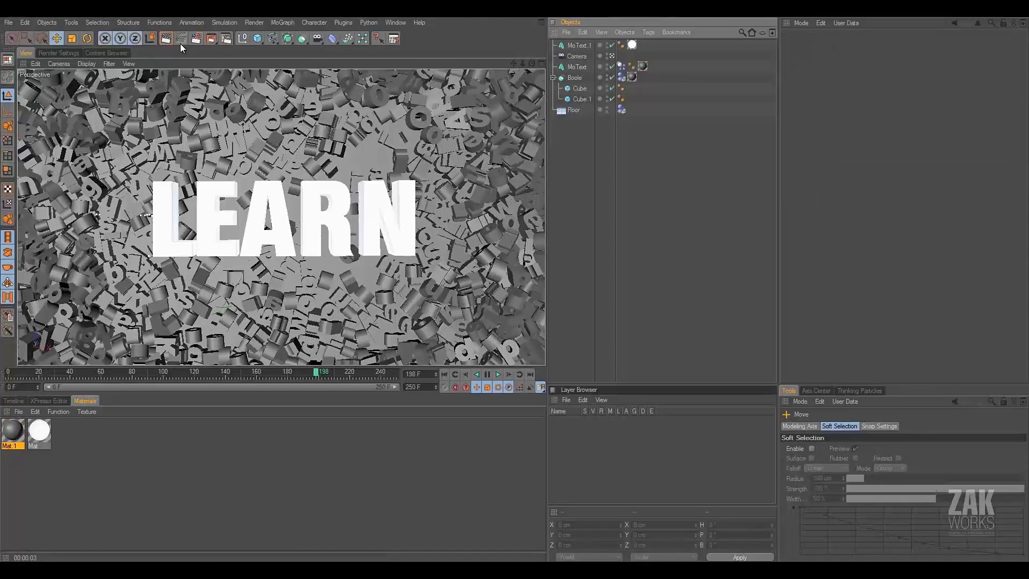
{"action": "left_click", "coordinate": [166, 39]}
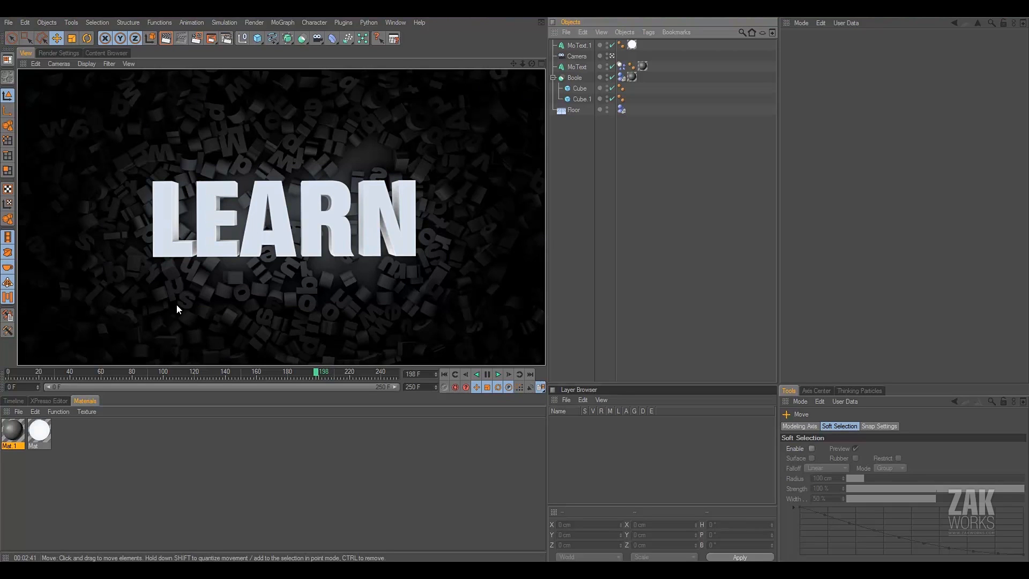
- Check the output width, height and frame range in the render settings against the current timeline frame
{"action": "left_click", "coordinate": [60, 53]}
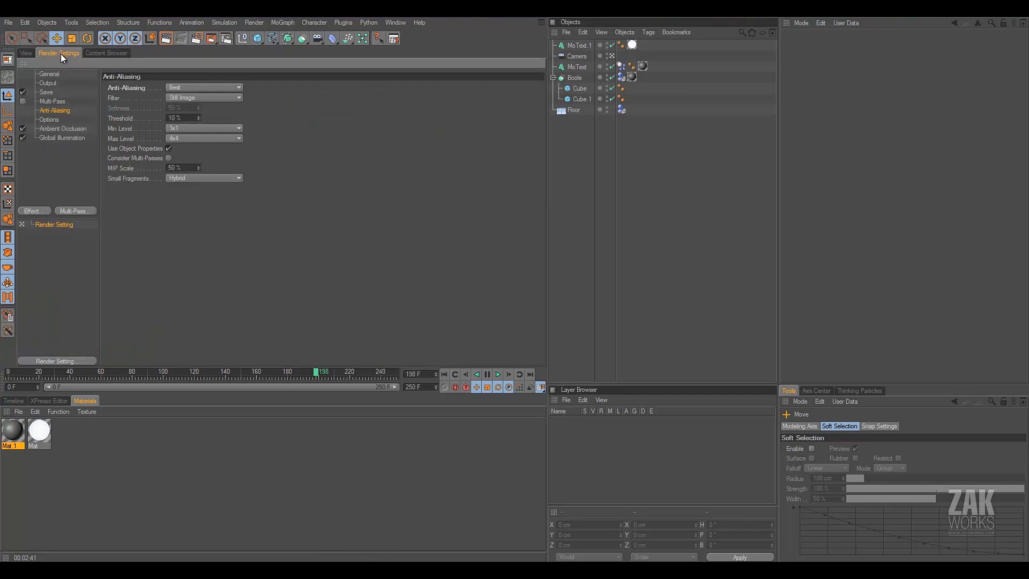
{"action": "left_click", "coordinate": [48, 84]}
{"action": "double_click", "coordinate": [180, 97]}
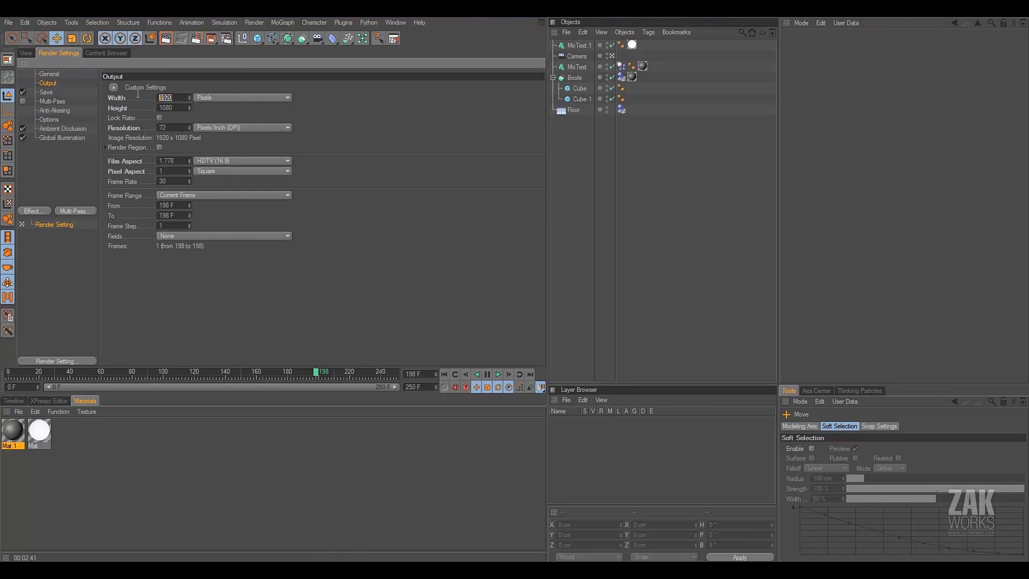
{"action": "left_click_drag", "start_coordinate": [174, 107], "coordinate": [140, 104]}
{"action": "left_click", "coordinate": [176, 98]}
{"action": "left_click", "coordinate": [205, 195]}
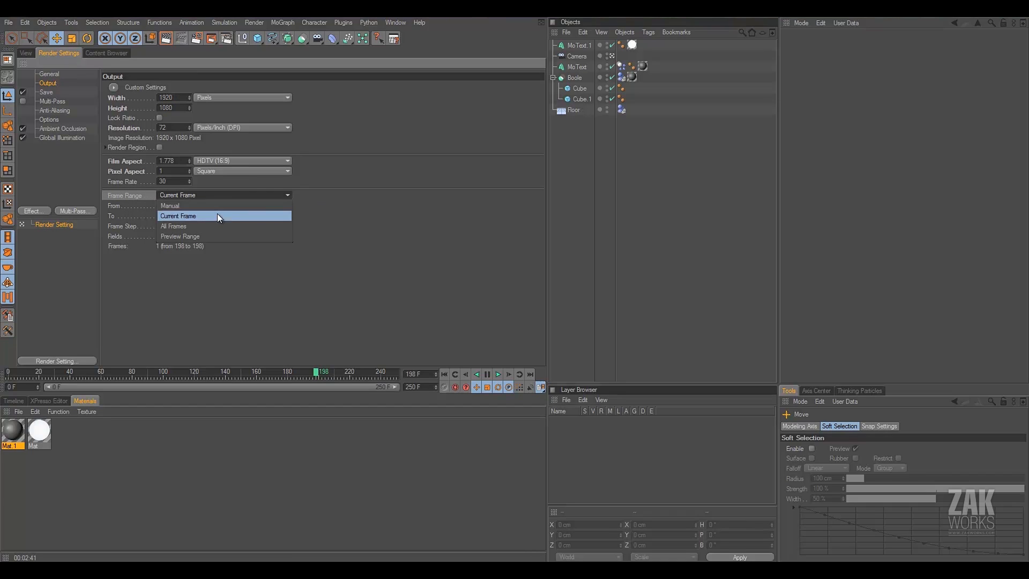
{"action": "left_click", "coordinate": [226, 198]}
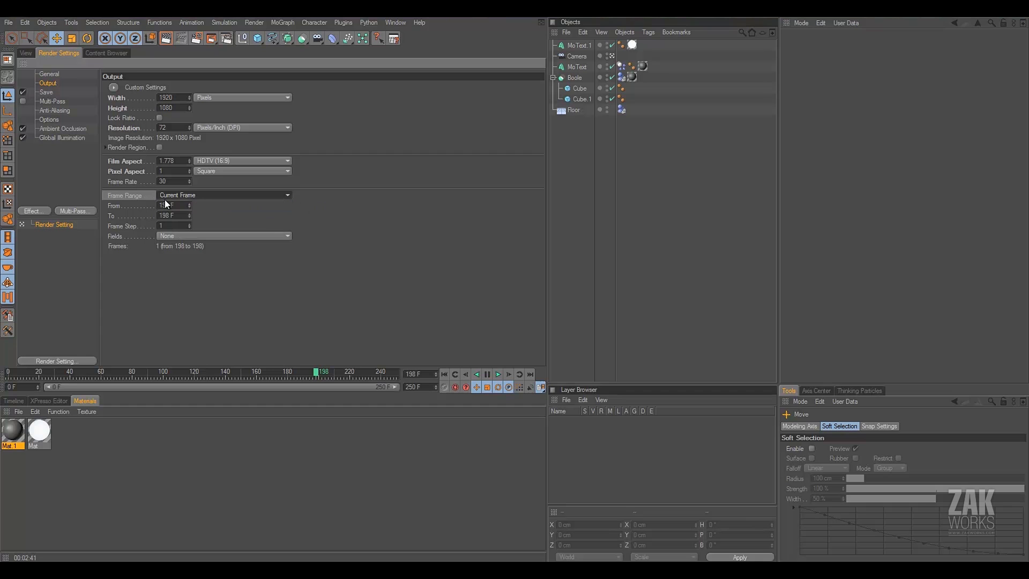
{"action": "left_click", "coordinate": [27, 50]}
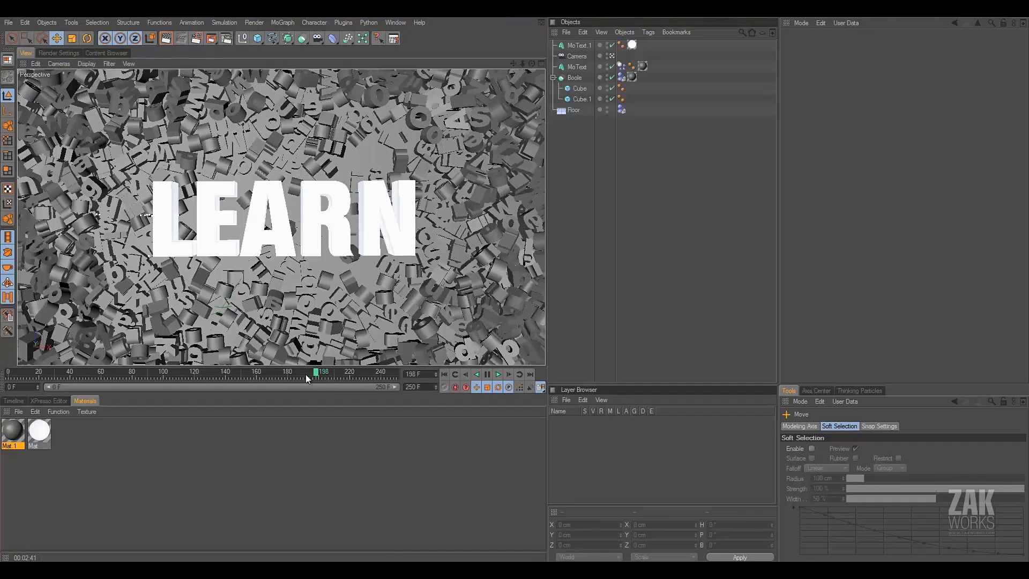
- Set the render to save to the desktop as "LEARN 3D txt" in Photoshop (PSD) format, and render the current frame to the Picture Viewer
{"action": "left_click", "coordinate": [63, 52]}
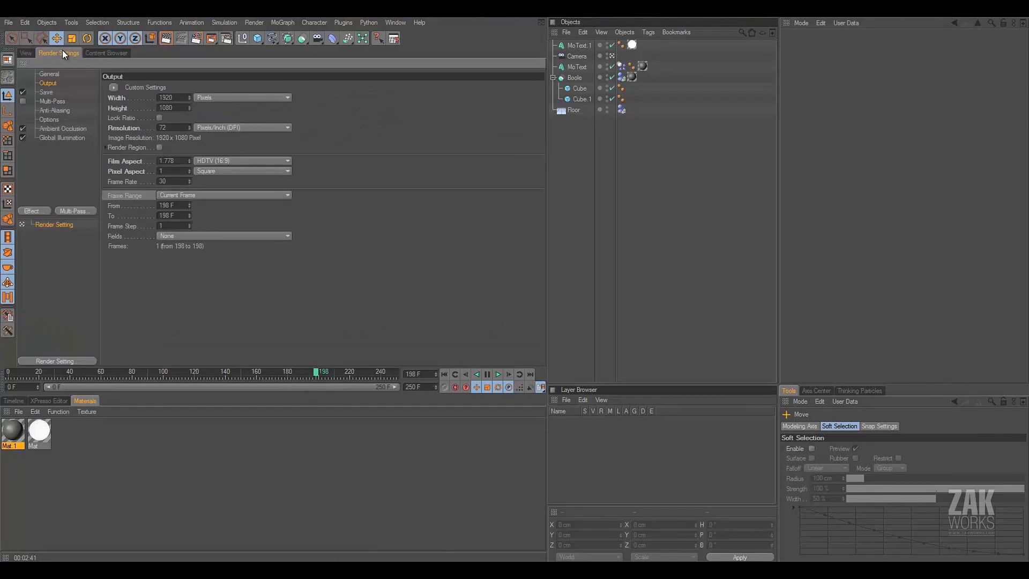
{"action": "left_click", "coordinate": [47, 92]}
{"action": "left_click", "coordinate": [537, 107]}
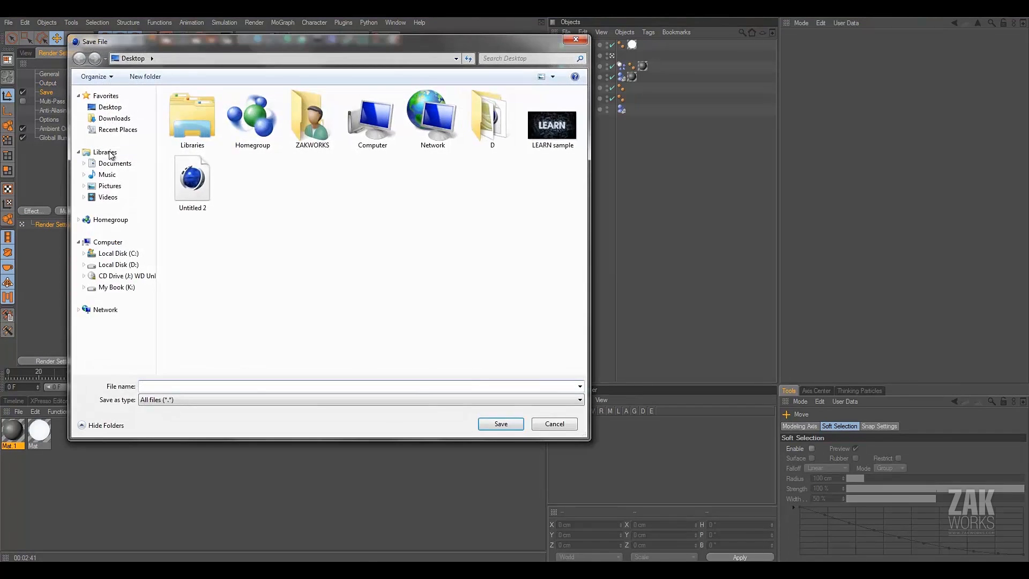
{"action": "left_click", "coordinate": [253, 385]}
{"action": "type", "text": "LEARN 3D"}
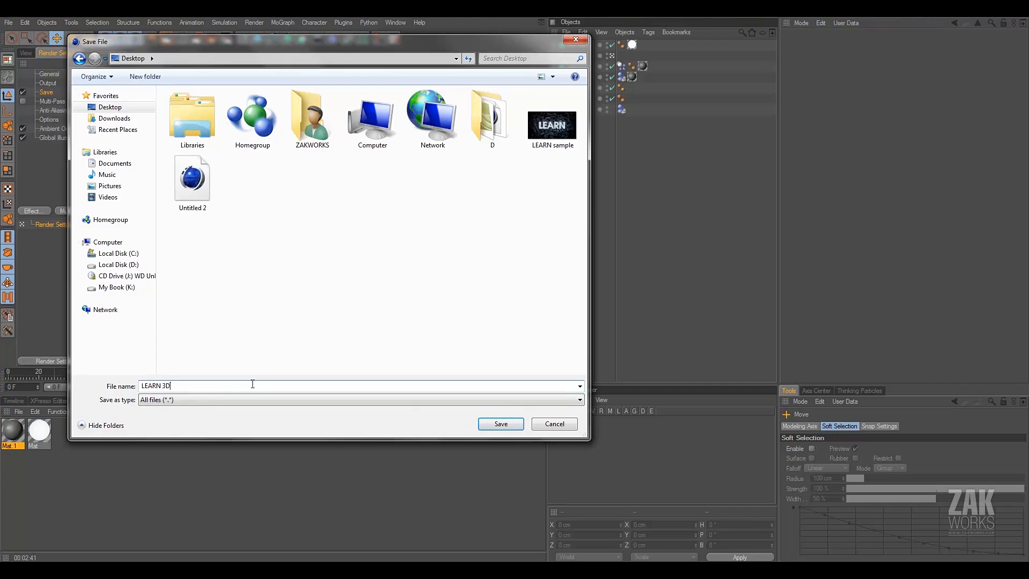
{"action": "type", "text": " txt"}
{"action": "left_click", "coordinate": [499, 425]}
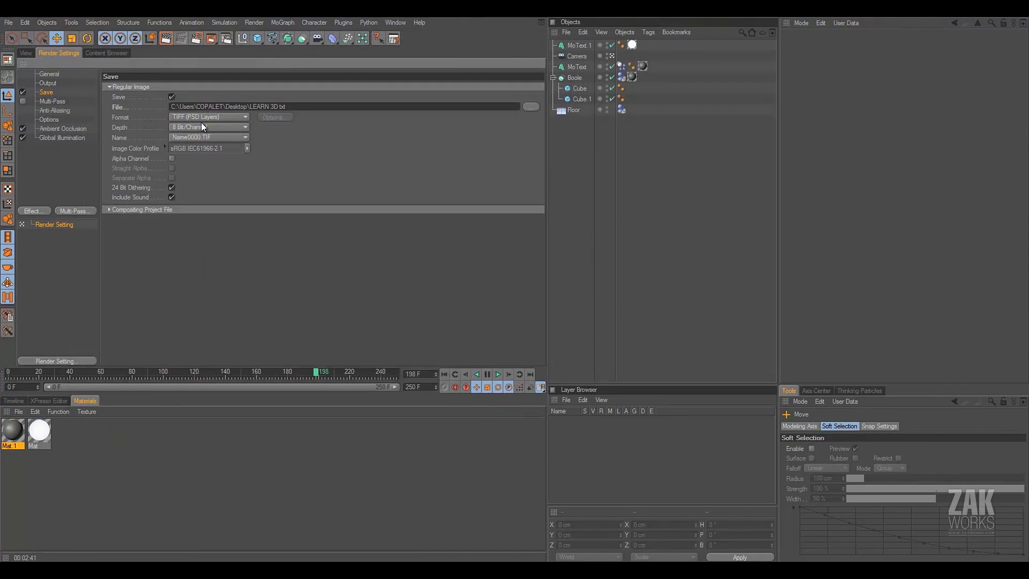
{"action": "left_click", "coordinate": [199, 118]}
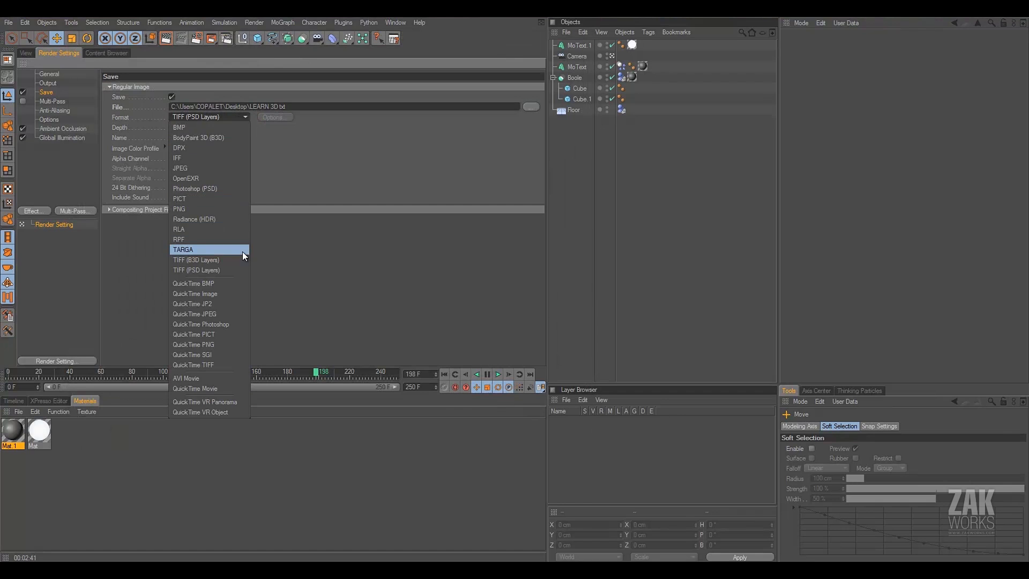
{"action": "left_click", "coordinate": [216, 189]}
{"action": "left_click", "coordinate": [27, 53]}
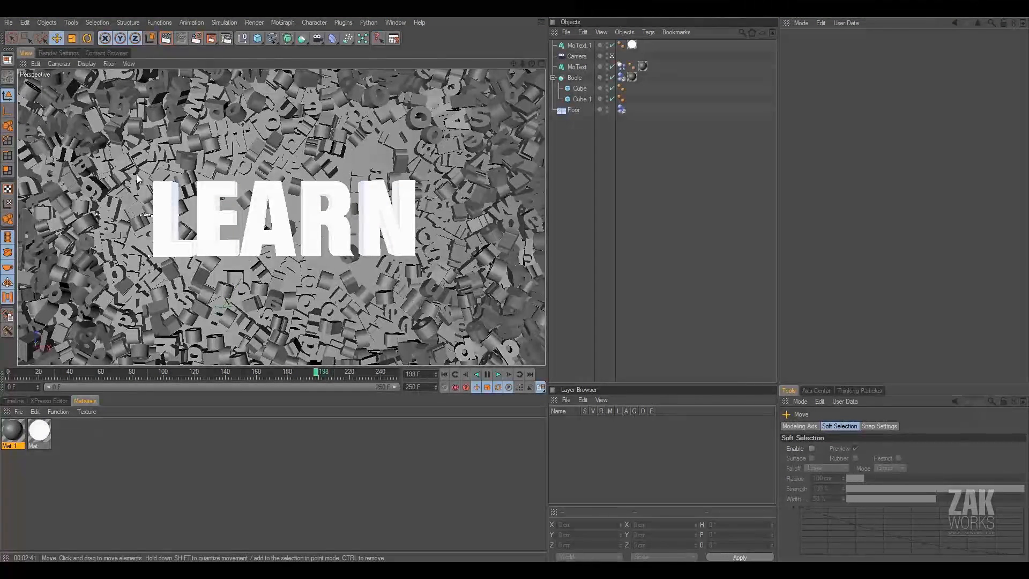
{"action": "key", "text": "shift+r"}
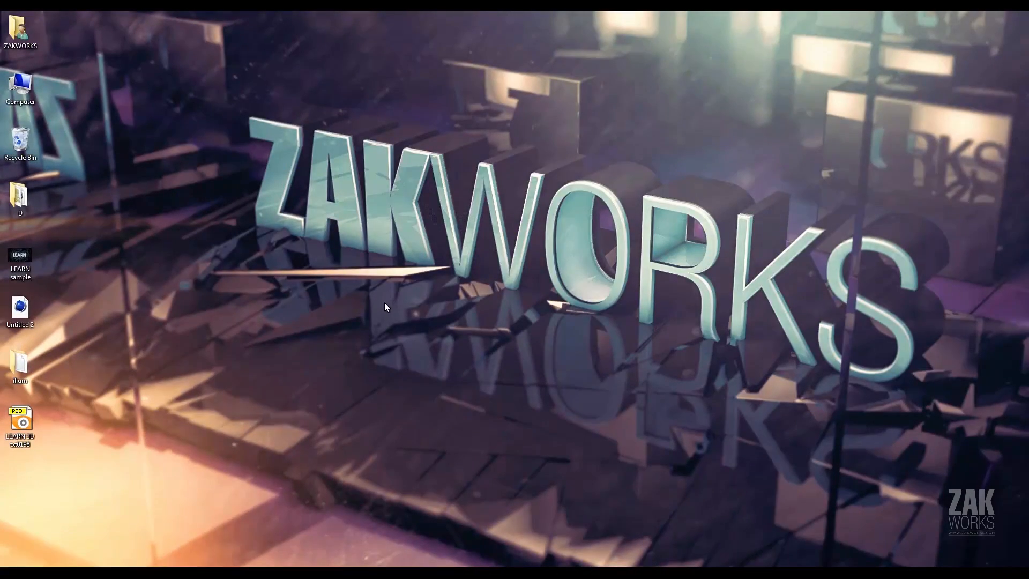
- Open the rendered LEARN 3D txt0198 image from the desktop and inspect it full screen
{"action": "double_click", "coordinate": [23, 423]}
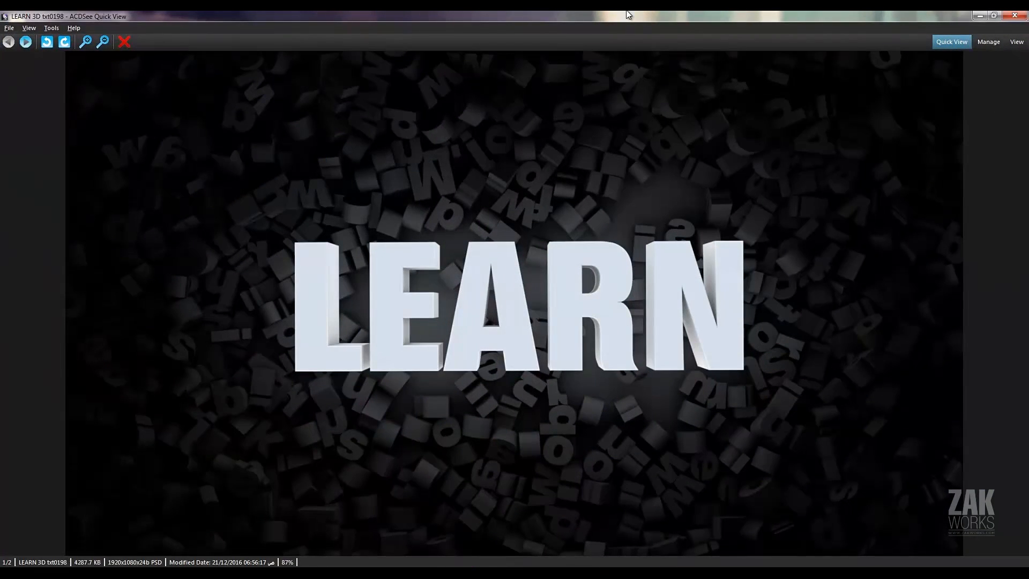
{"action": "key", "text": "f"}
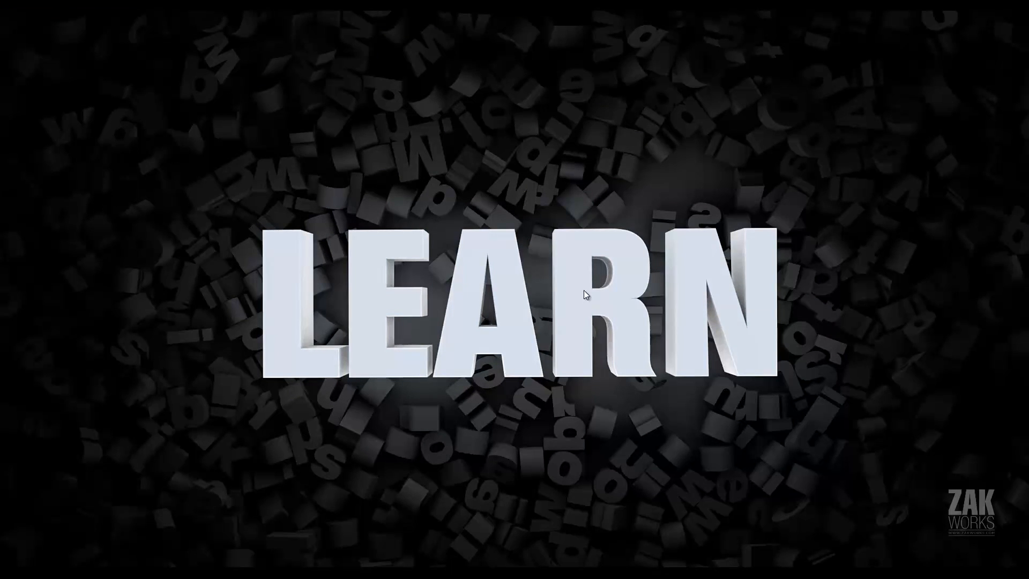
{"action": "key", "text": "f"}
{"action": "key", "text": "Escape"}
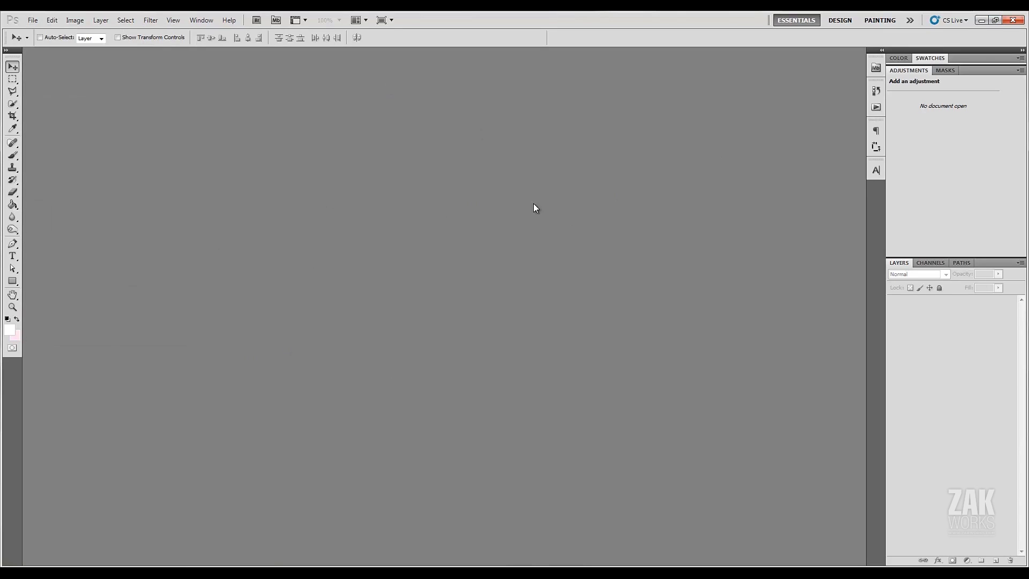
- Switch to Photoshop, open the LEARN 3D txt0198 render from the desktop and fit it to the window
{"action": "double_click", "coordinate": [284, 217]}
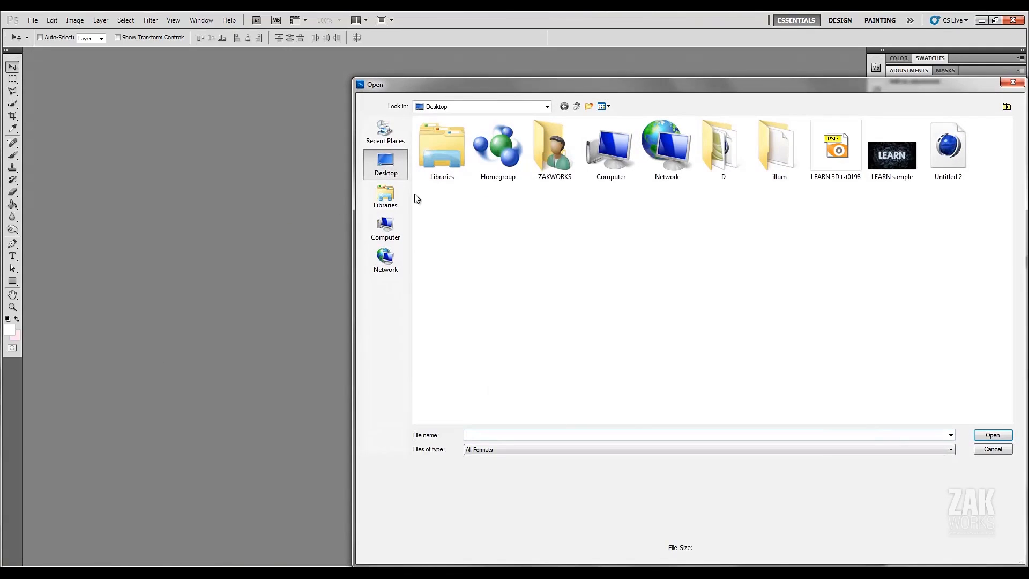
{"action": "left_click_drag", "start_coordinate": [487, 87], "coordinate": [276, 72]}
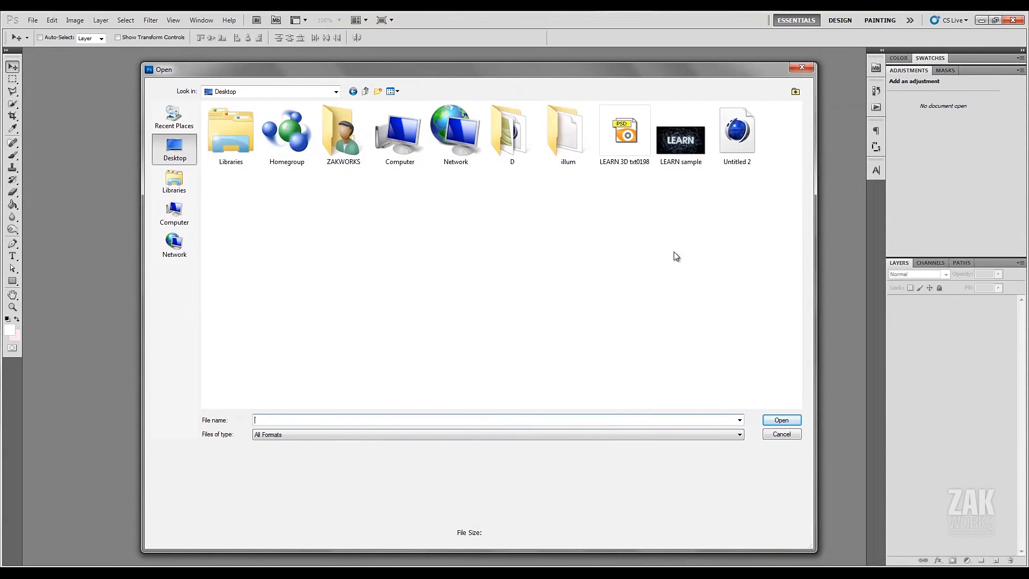
{"action": "left_click", "coordinate": [611, 137]}
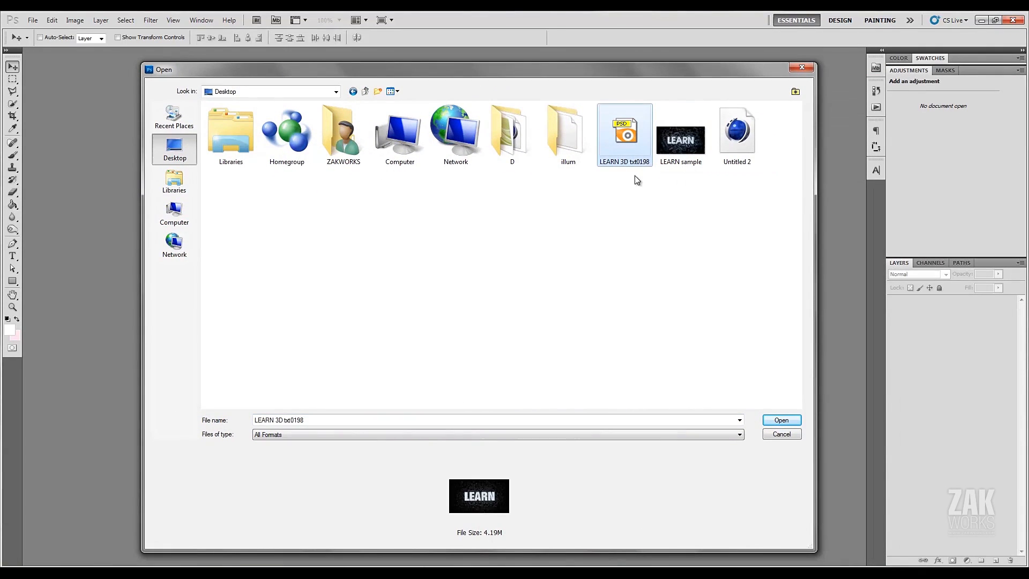
{"action": "double_click", "coordinate": [630, 136]}
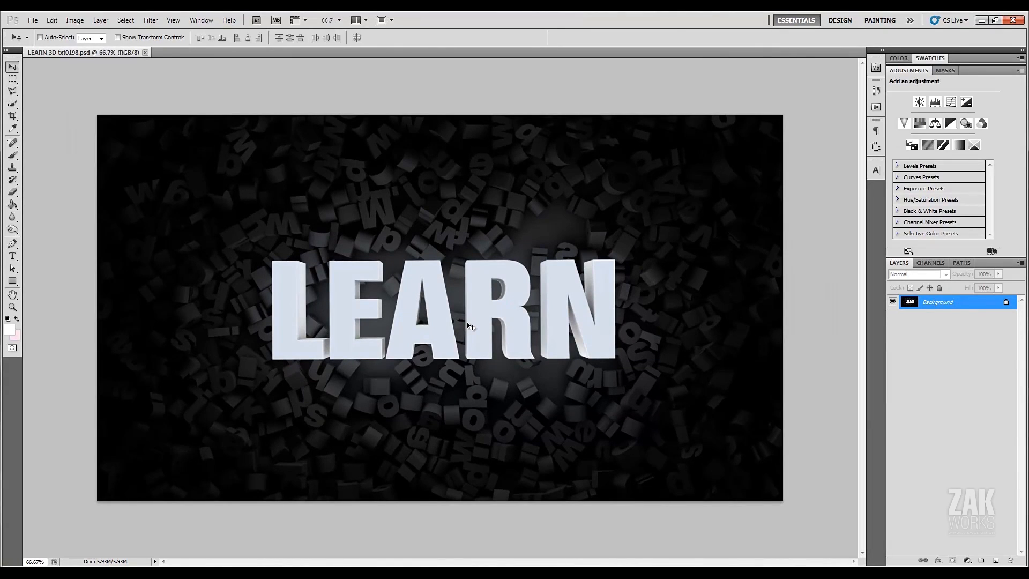
{"action": "key", "text": "ctrl+0"}
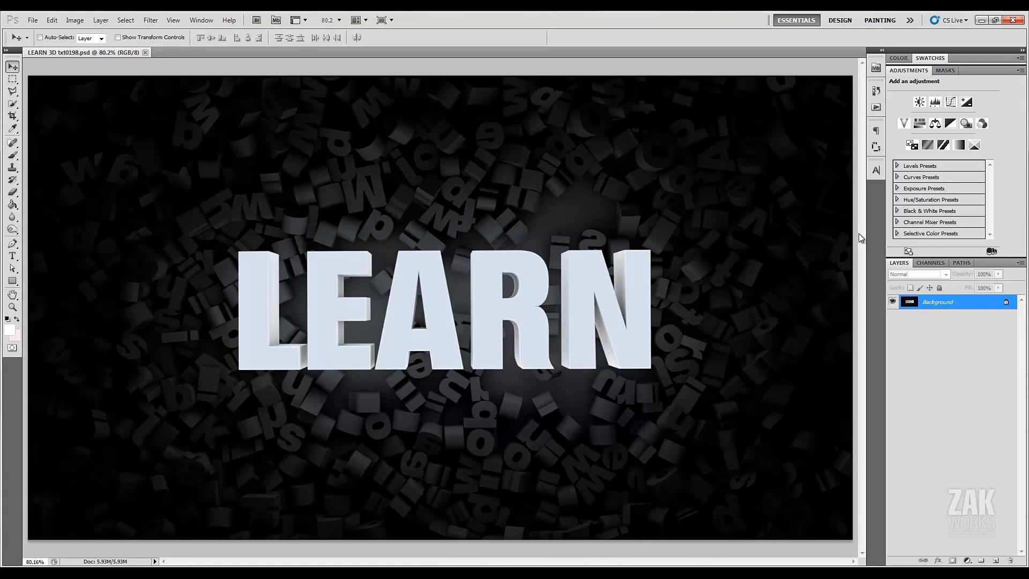
- Convert the locked Background layer into a regular layer named Layer 0
{"action": "key", "text": "ctrl+j"}
{"action": "double_click", "coordinate": [977, 305]}
{"action": "left_click_drag", "start_coordinate": [466, 179], "coordinate": [426, 168]}
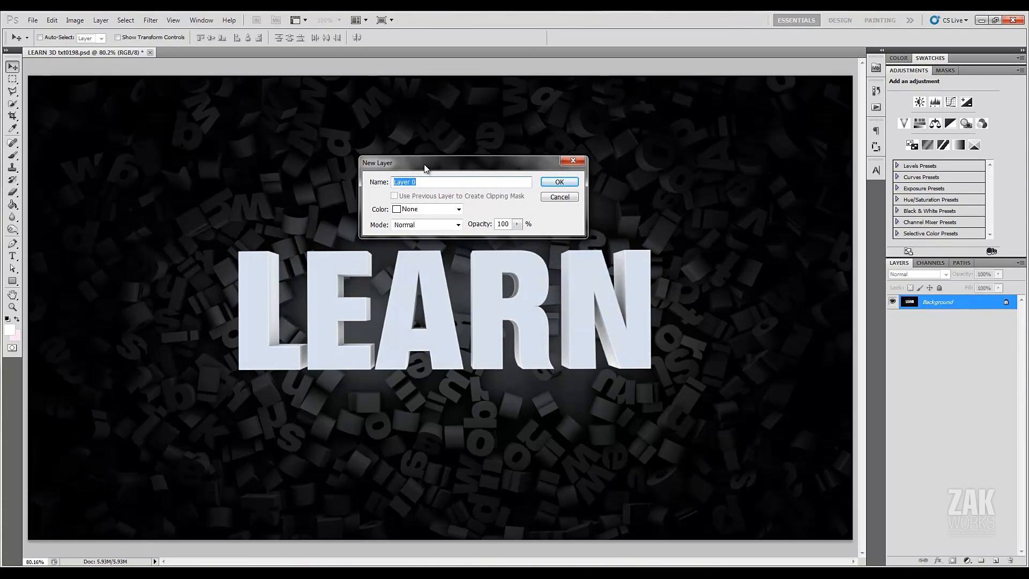
{"action": "key", "text": "Return"}
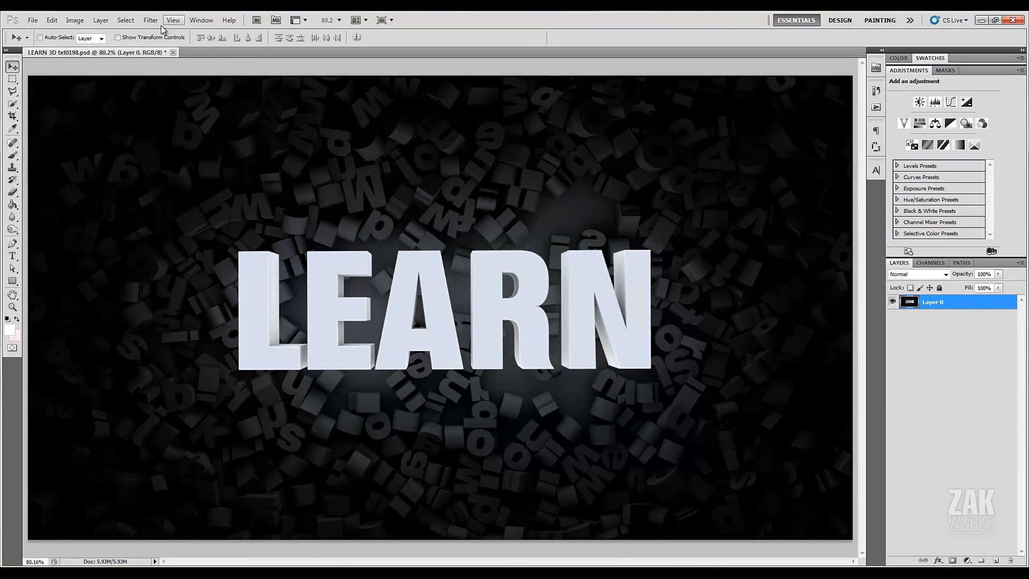
- Add a Curves adjustment layer above Layer 0
{"action": "left_click", "coordinate": [101, 20]}
{"action": "mouse_move", "coordinate": [123, 113]}
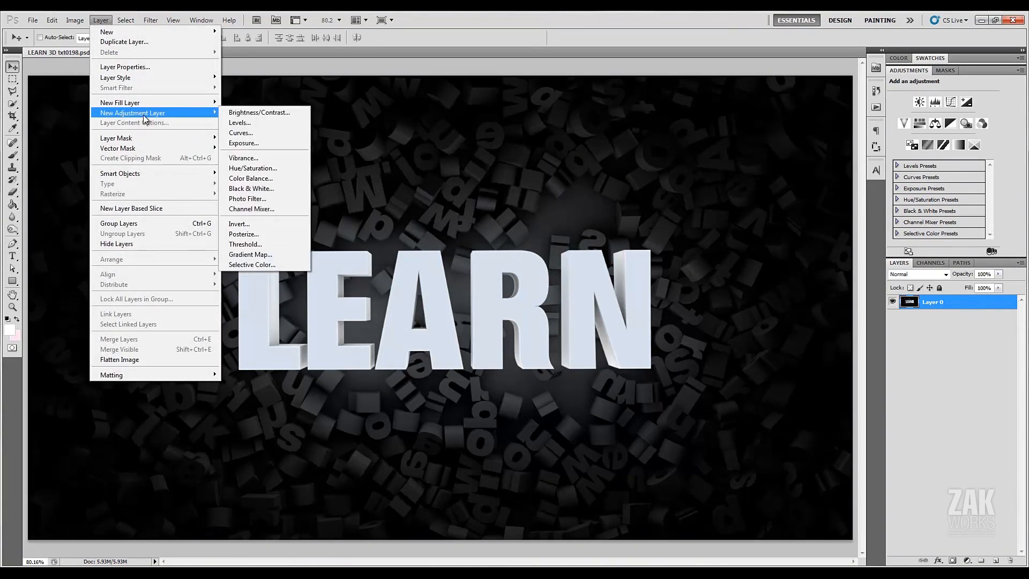
{"action": "left_click", "coordinate": [281, 133]}
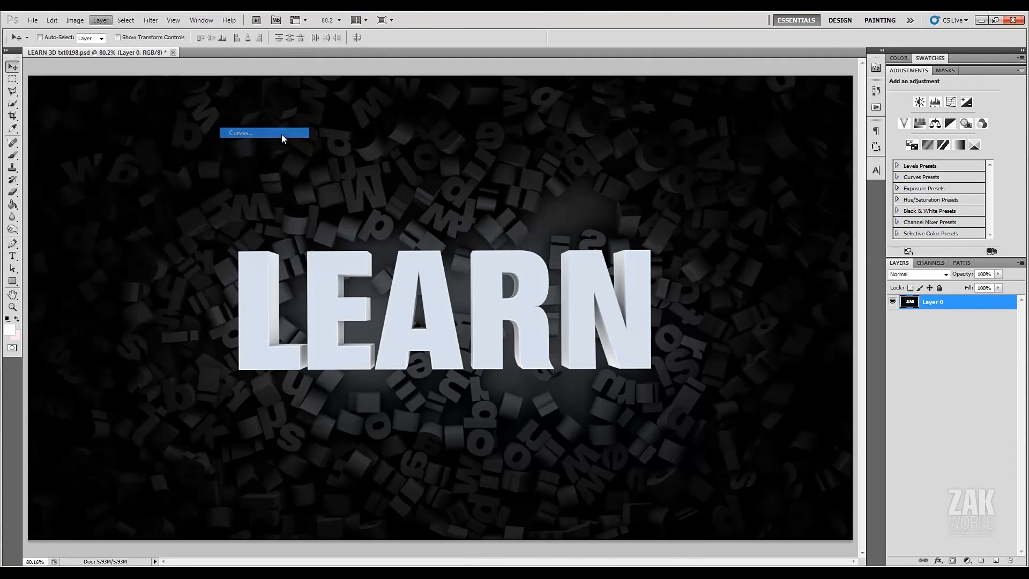
{"action": "left_click", "coordinate": [578, 182]}
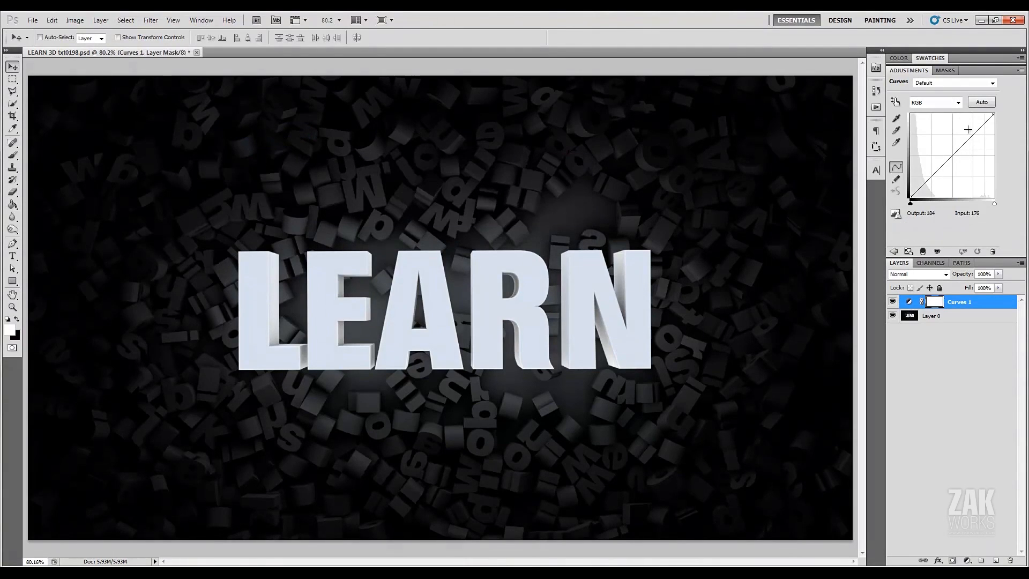
- Shape the RGB curve with a raised highlight point and a low shadow point, with the black point at input 3, output 0
{"action": "left_click_drag", "start_coordinate": [979, 132], "coordinate": [972, 118]}
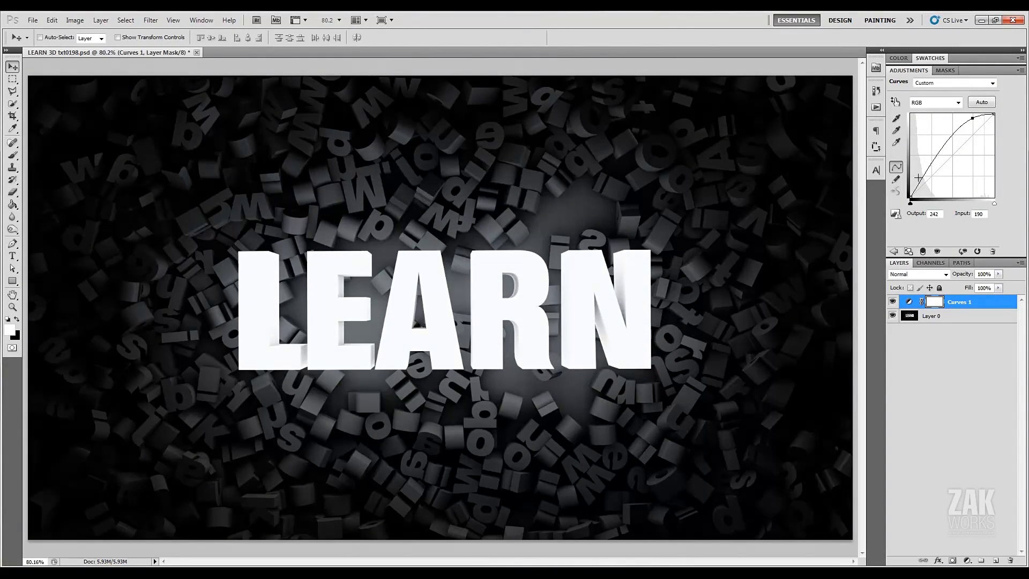
{"action": "left_click_drag", "start_coordinate": [920, 184], "coordinate": [922, 186]}
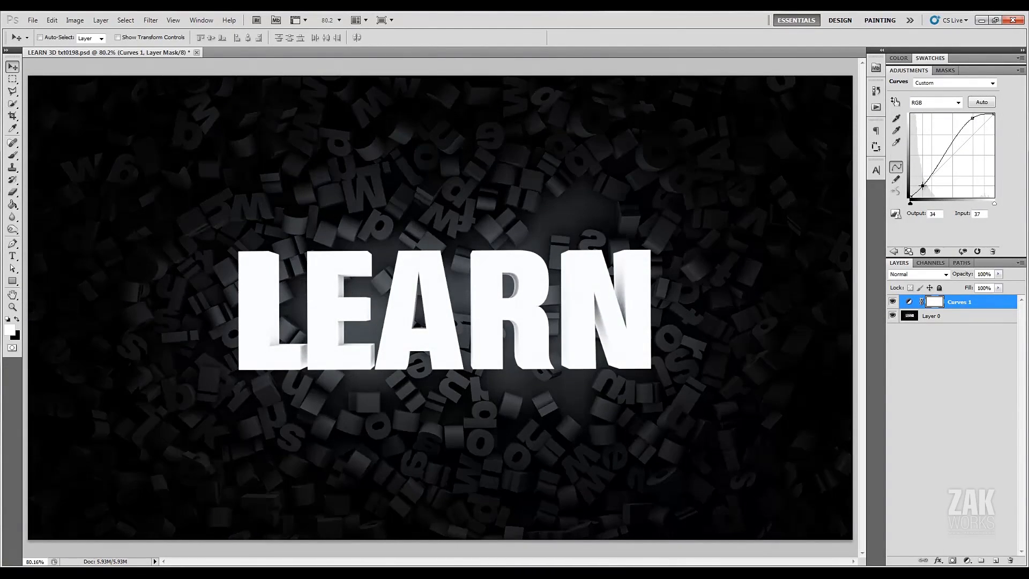
{"action": "left_click_drag", "start_coordinate": [973, 118], "coordinate": [965, 135]}
{"action": "left_click_drag", "start_coordinate": [924, 187], "coordinate": [910, 197]}
{"action": "left_click", "coordinate": [925, 183]}
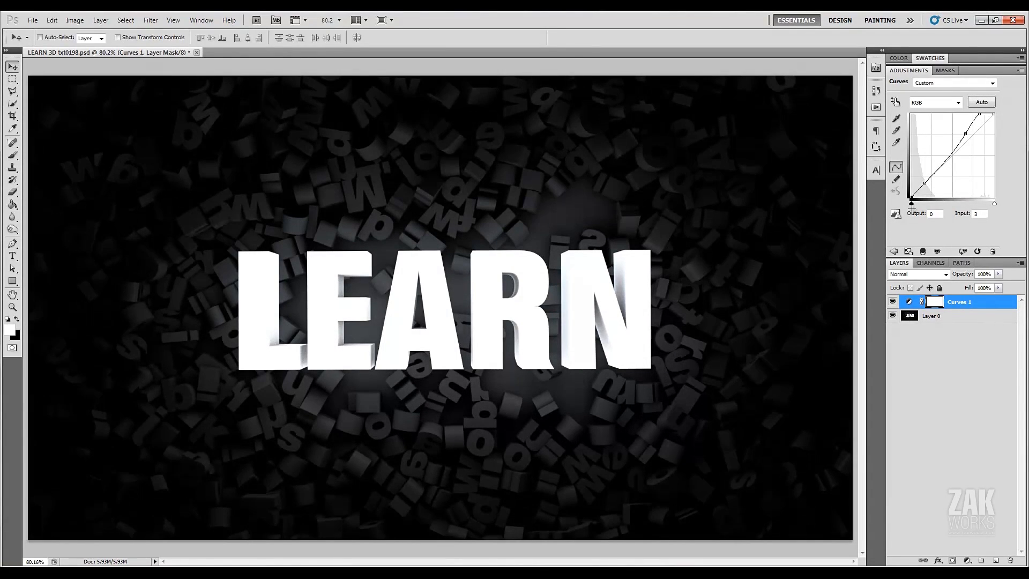
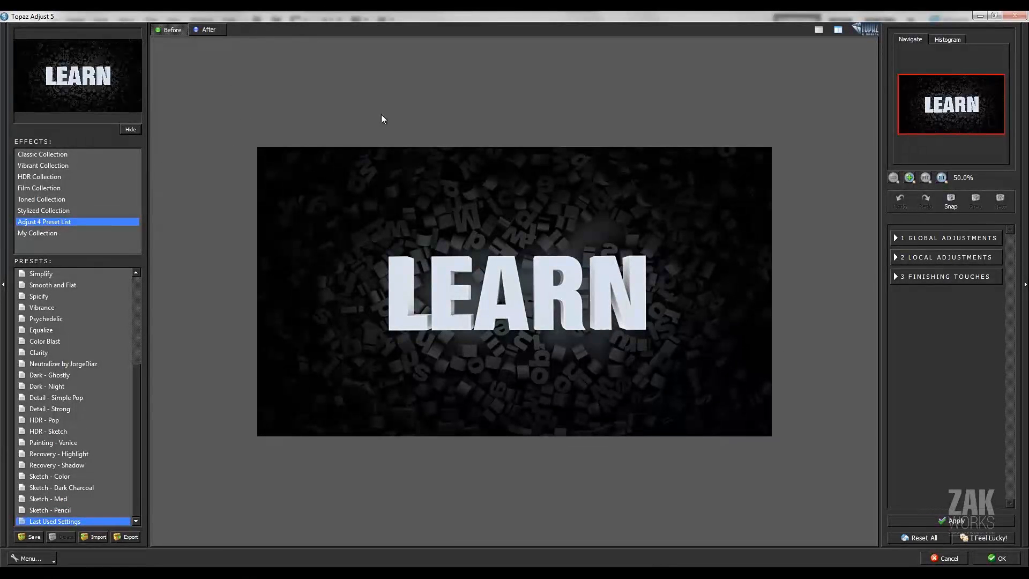
- Show the Vibrant Collection presets in Topaz Adjust 5 and enlarge the image preview to 100%
{"action": "scroll", "coordinate": [136, 408], "scroll_direction": "up", "scroll_amount": 5}
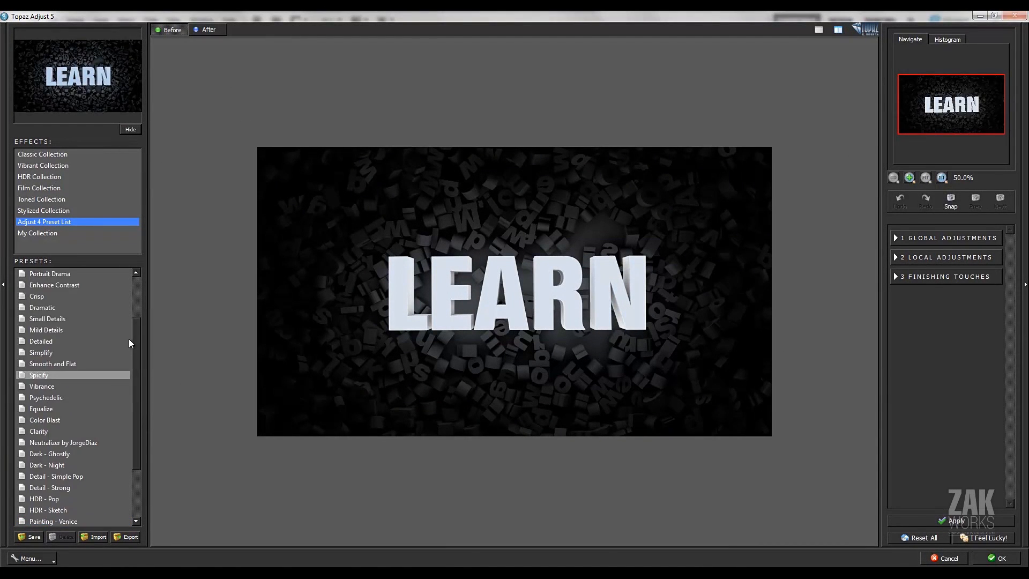
{"action": "left_click", "coordinate": [45, 166]}
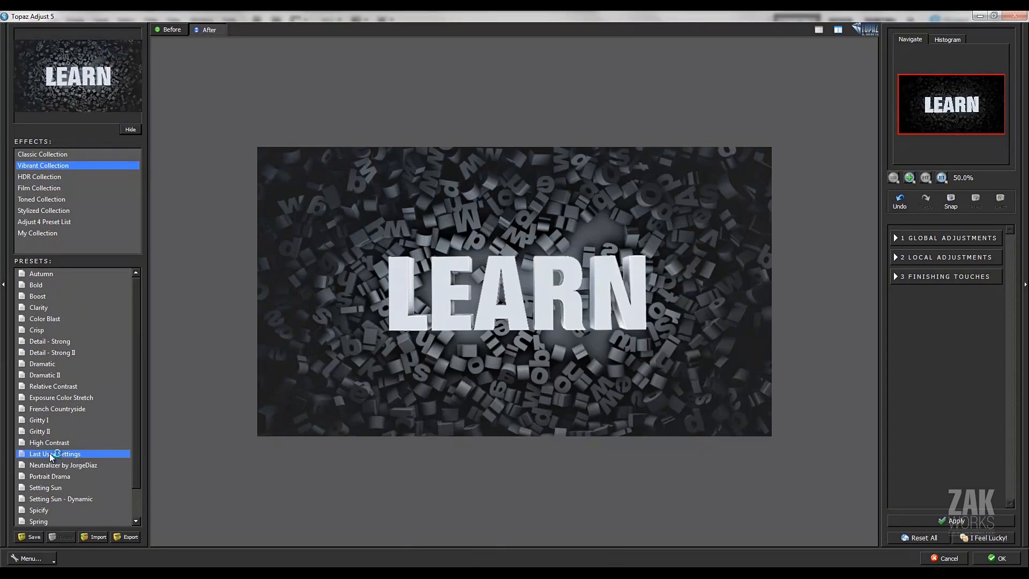
{"action": "left_click", "coordinate": [372, 292]}
{"action": "left_click", "coordinate": [909, 177]}
- Try the Boost, Crisp and Dramatic II presets on the LEARN image
{"action": "left_click", "coordinate": [38, 296]}
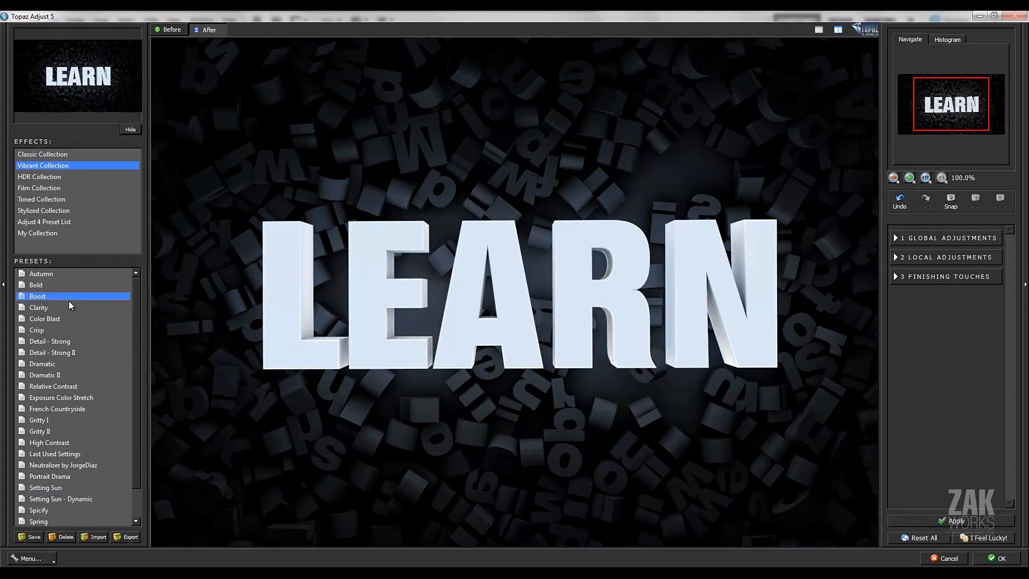
{"action": "left_click", "coordinate": [68, 330]}
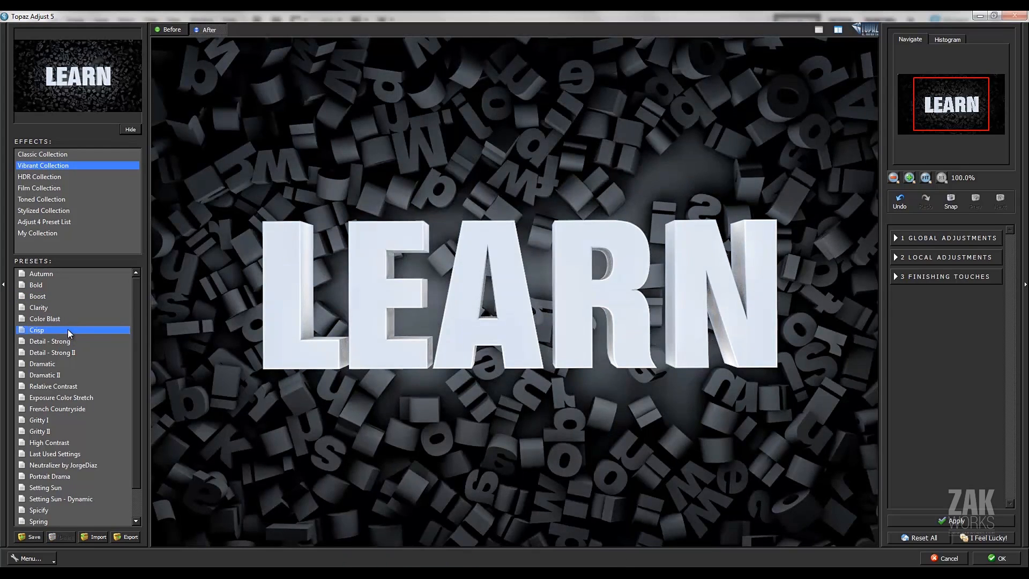
{"action": "left_click", "coordinate": [66, 374]}
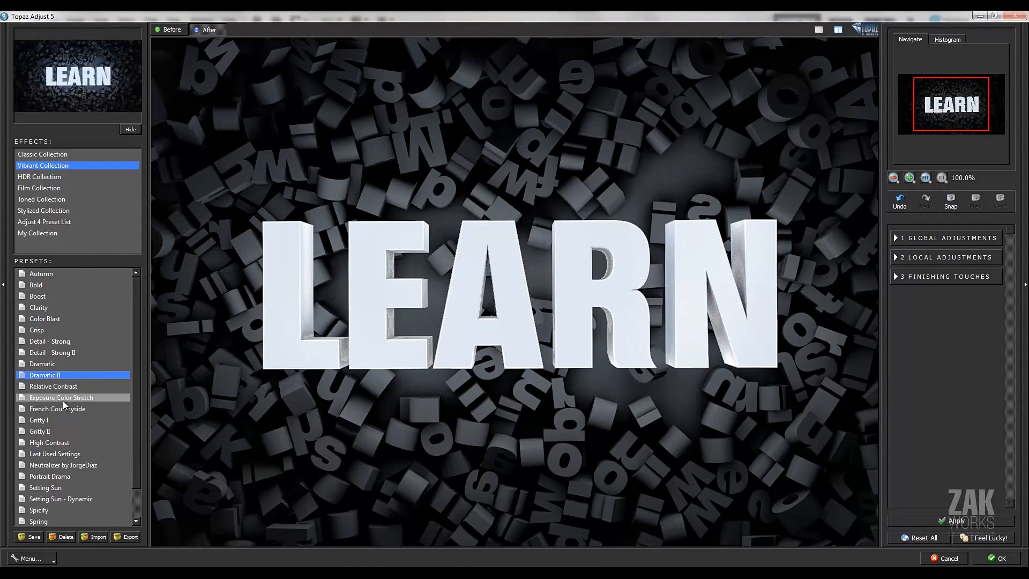
- Apply the Exposure Color Stretch preset to the Layer 0 copy, checking the whole image in the preview
{"action": "left_click", "coordinate": [63, 401]}
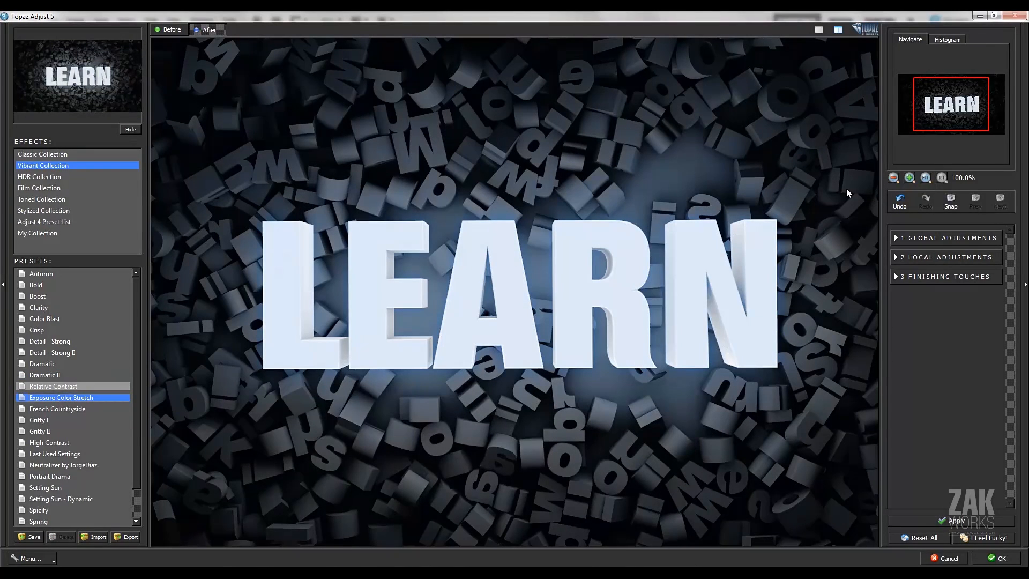
{"action": "left_click", "coordinate": [892, 178]}
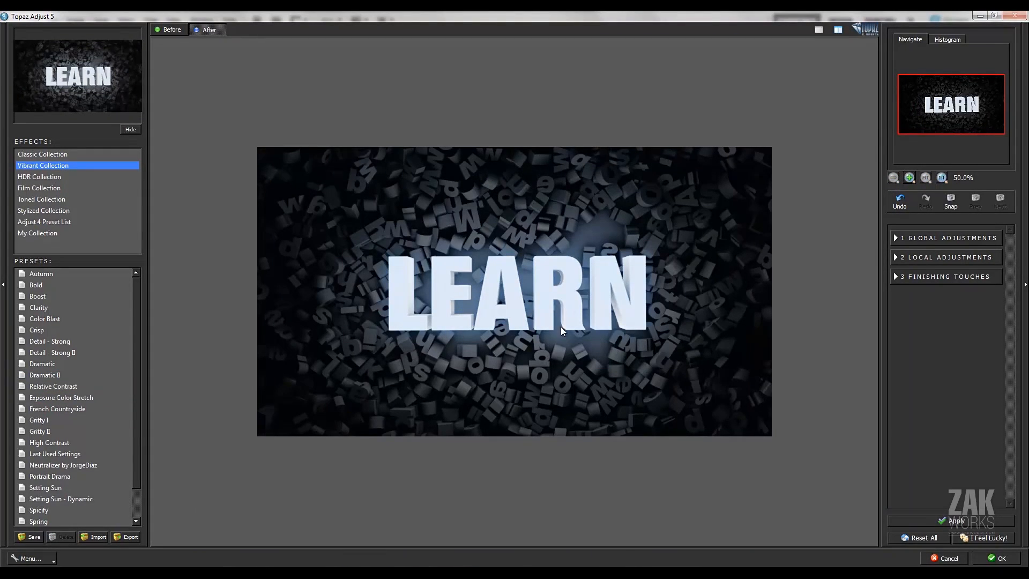
{"action": "left_click_drag", "start_coordinate": [654, 344], "coordinate": [656, 343]}
{"action": "left_click_drag", "start_coordinate": [566, 348], "coordinate": [564, 347]}
{"action": "scroll", "coordinate": [601, 306], "scroll_direction": "up", "scroll_amount": 1}
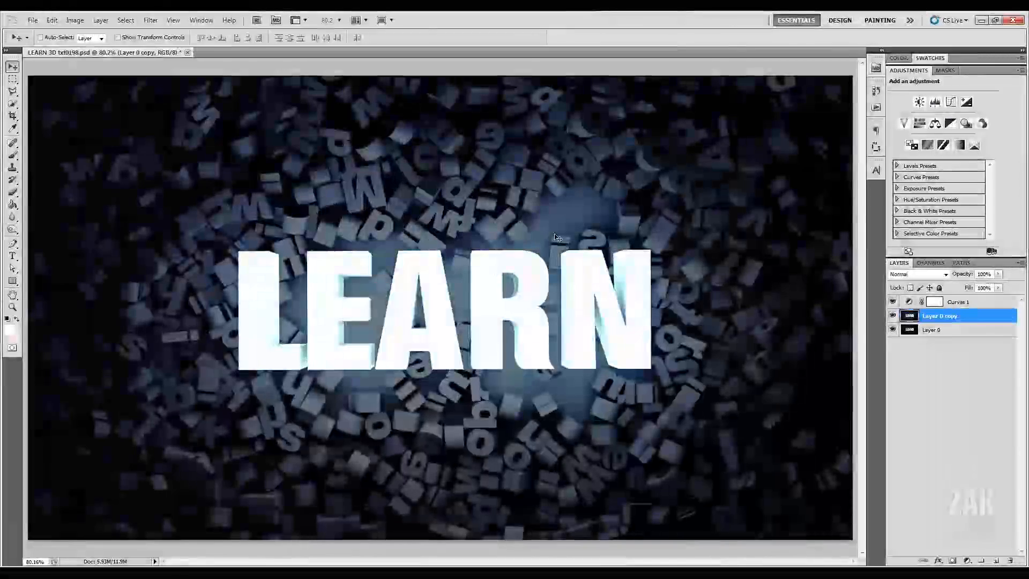
- Compare the image with and without the Curves 1 adjustment layer
{"action": "left_click", "coordinate": [892, 301]}
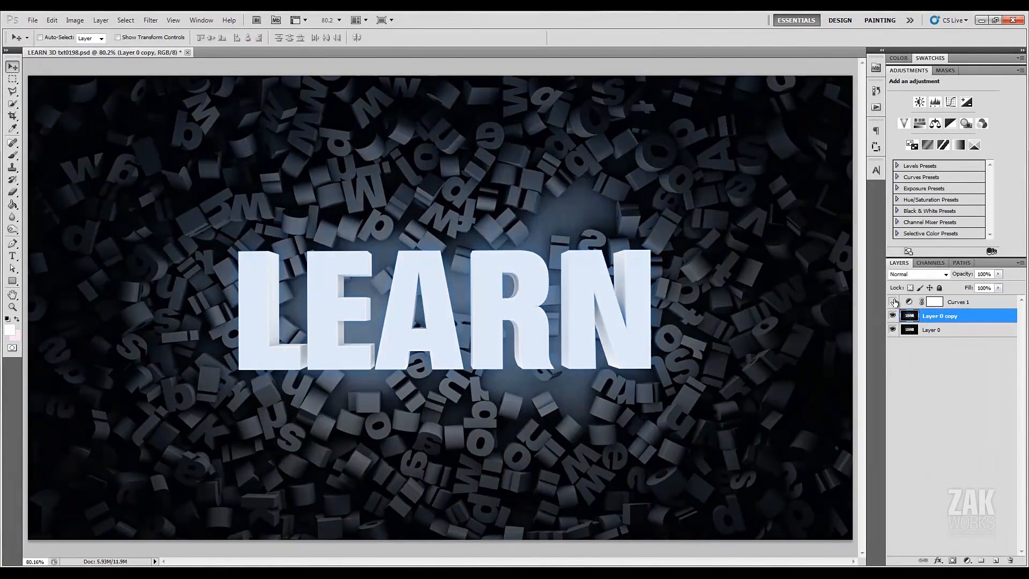
{"action": "left_click", "coordinate": [893, 302]}
{"action": "left_click", "coordinate": [893, 302]}
{"action": "left_click", "coordinate": [893, 302]}
- Reduce the Curves 1 layer's opacity to 50% and inspect the LEARN lettering at 100% zoom
{"action": "left_click", "coordinate": [954, 302]}
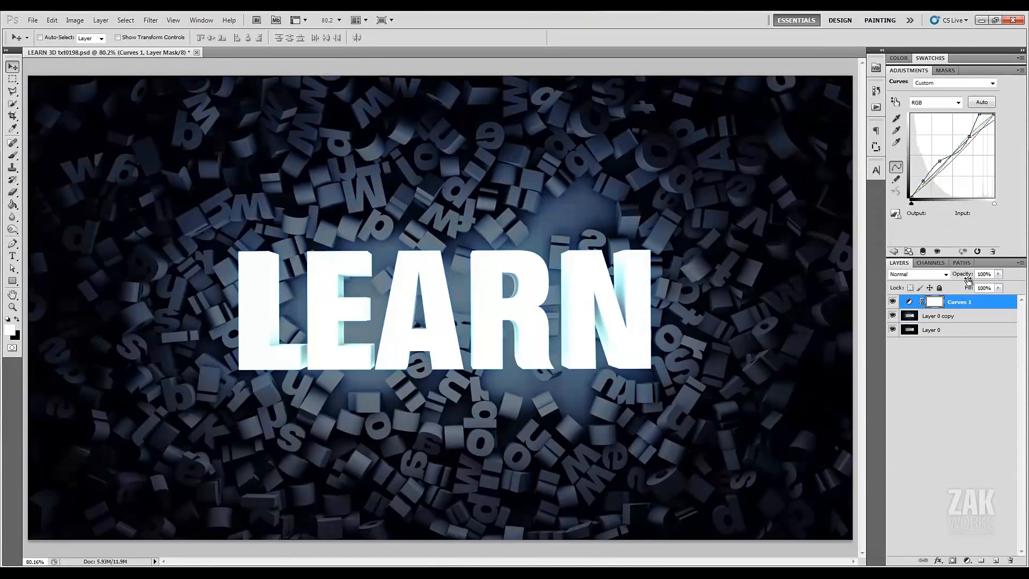
{"action": "type", "text": "50"}
{"action": "key", "text": "Return"}
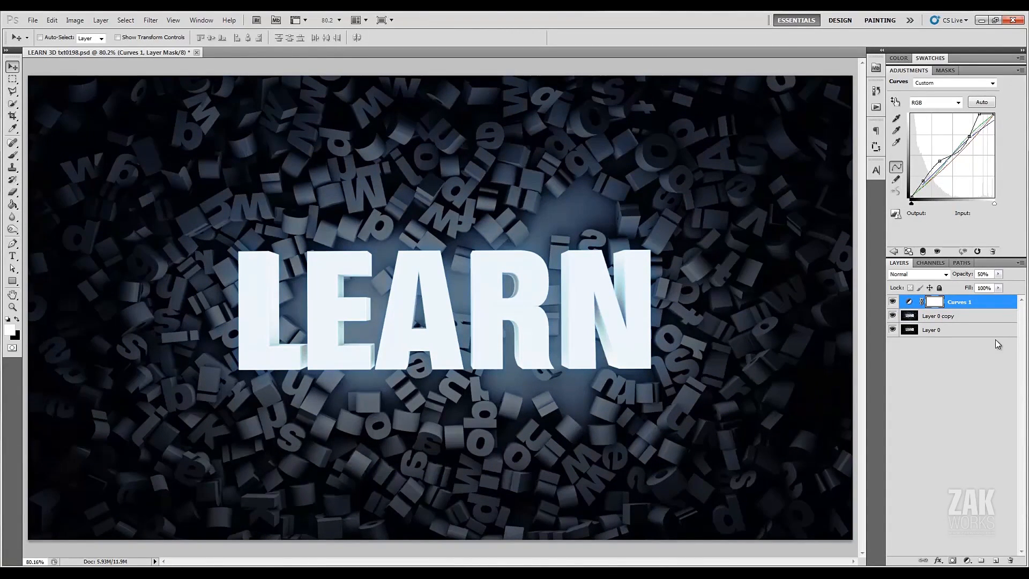
{"action": "key", "text": "ctrl+plus"}
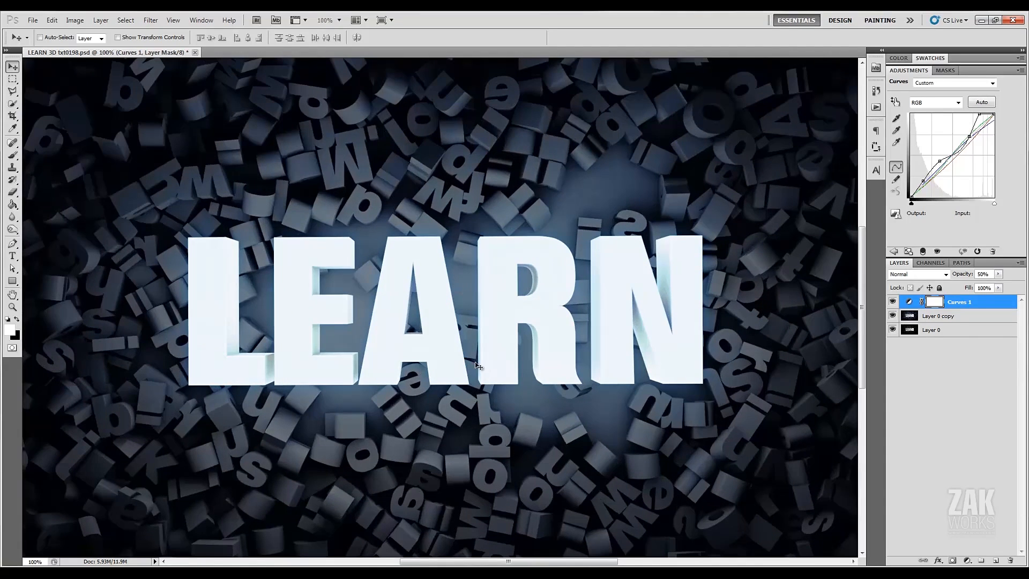
{"action": "mouse_move", "coordinate": [865, 243]}
{"action": "left_mouse_down"}
{"action": "mouse_move", "coordinate": [863, 284]}
{"action": "mouse_move", "coordinate": [863, 244]}
{"action": "left_mouse_up"}
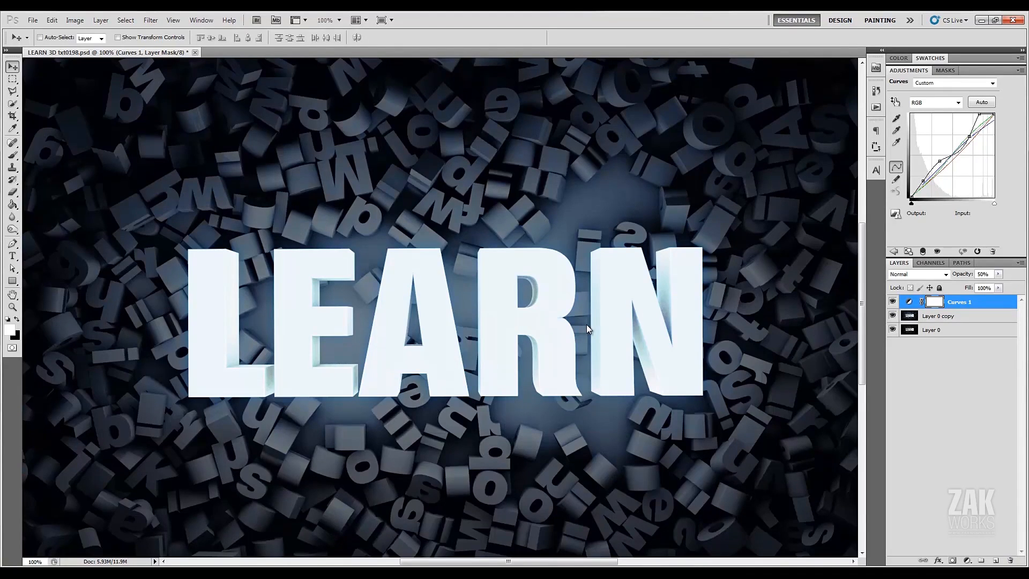
- Add a new empty layer above Curves 1 and set the foreground color to black (000000)
{"action": "left_click", "coordinate": [995, 560]}
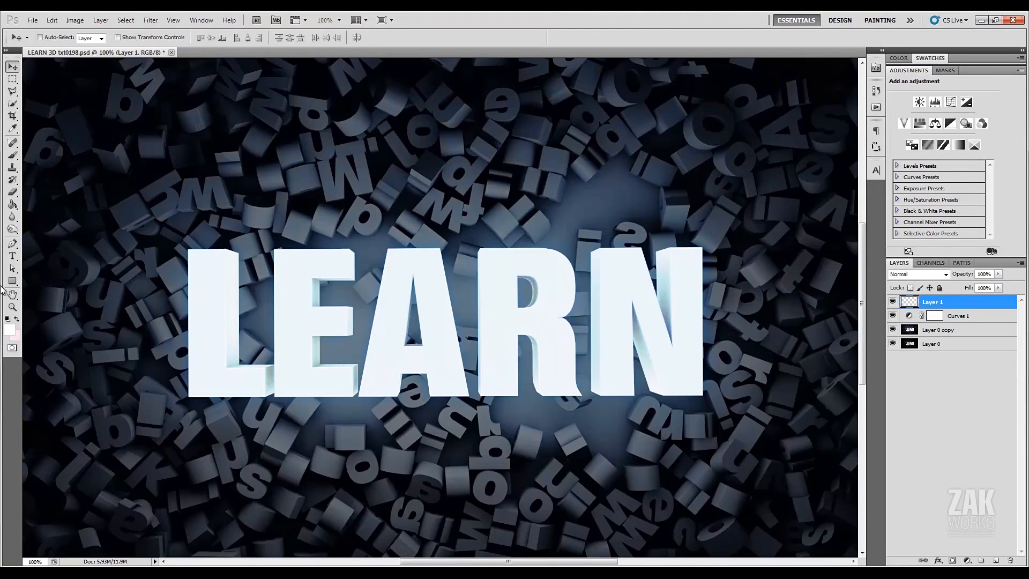
{"action": "left_click", "coordinate": [7, 329]}
{"action": "left_click_drag", "start_coordinate": [236, 517], "coordinate": [170, 559]}
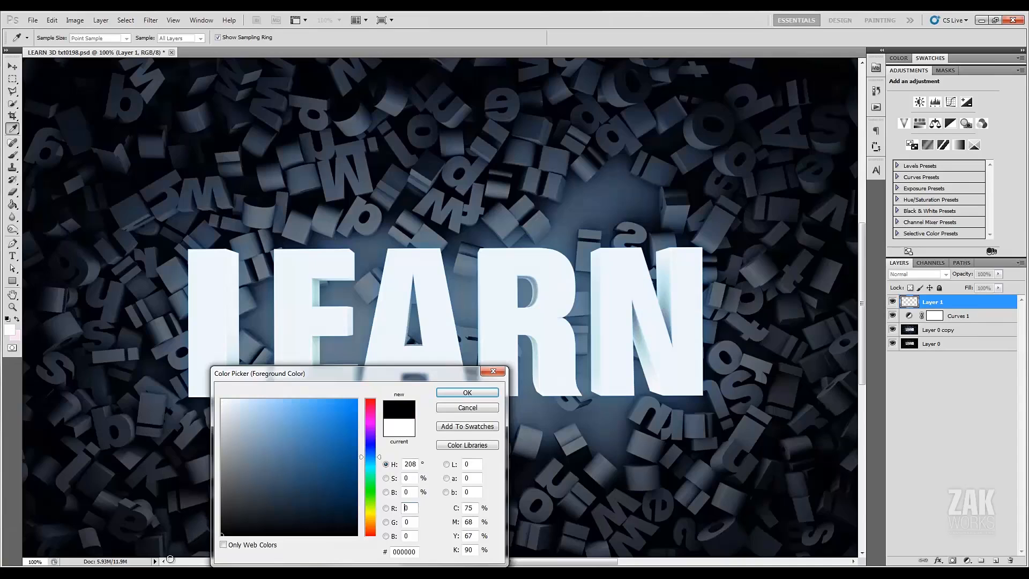
{"action": "left_click", "coordinate": [467, 392]}
{"action": "key", "text": "v"}
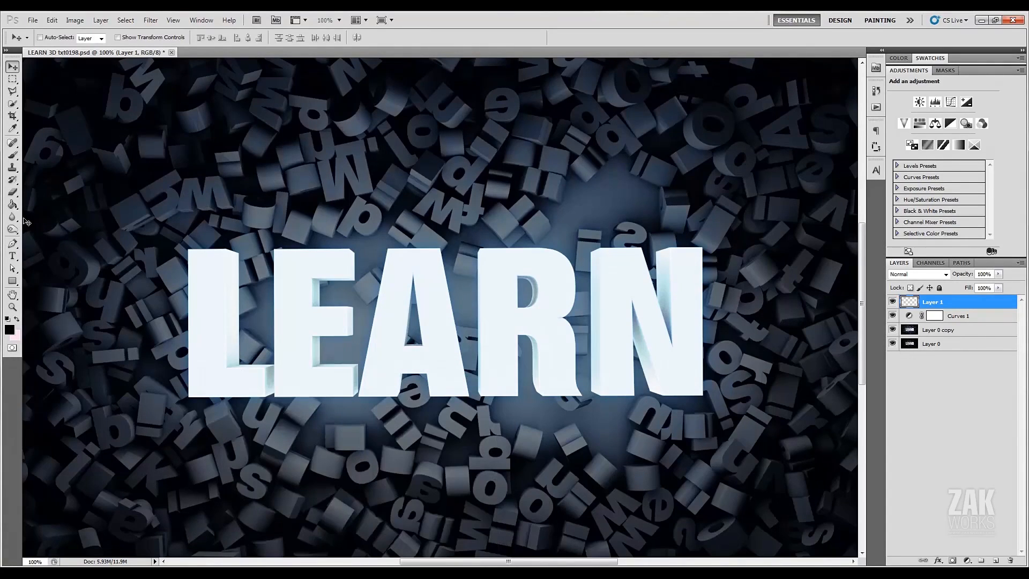
- Fill the new Layer 1 with black using the Paint Bucket tool
{"action": "left_click", "coordinate": [14, 206]}
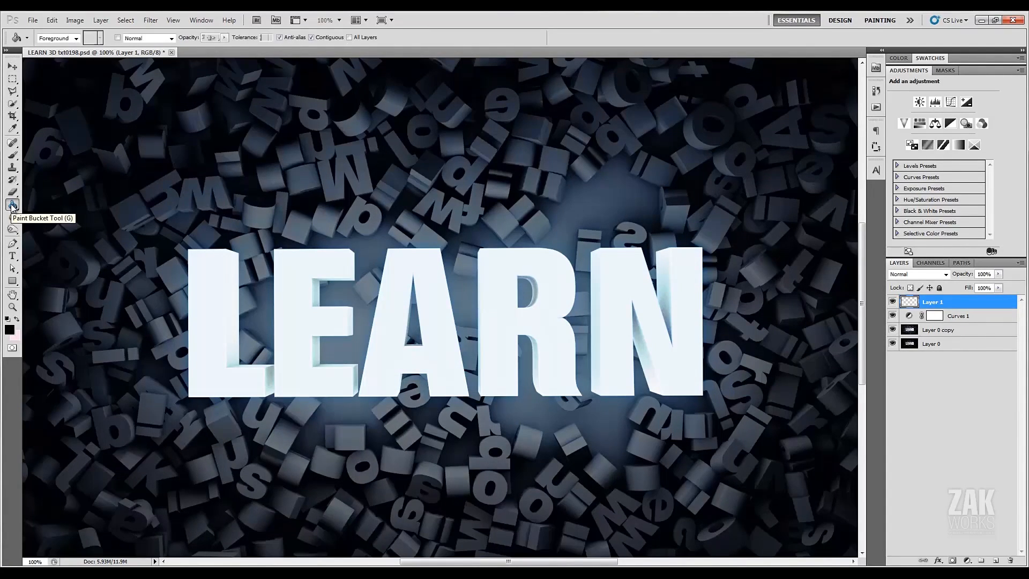
{"action": "left_click", "coordinate": [453, 192]}
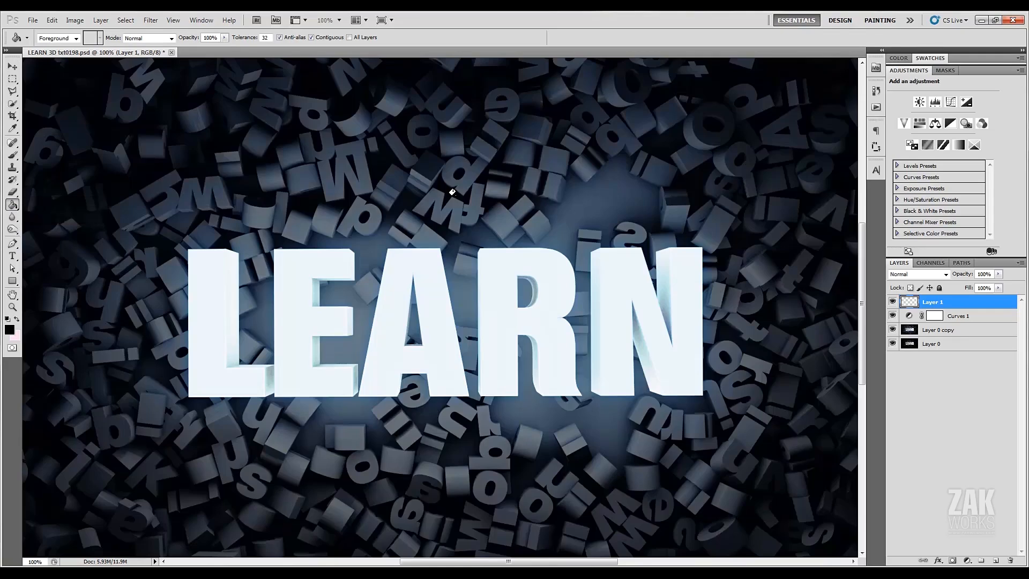
{"action": "left_click", "coordinate": [453, 193]}
{"action": "left_click", "coordinate": [13, 68]}
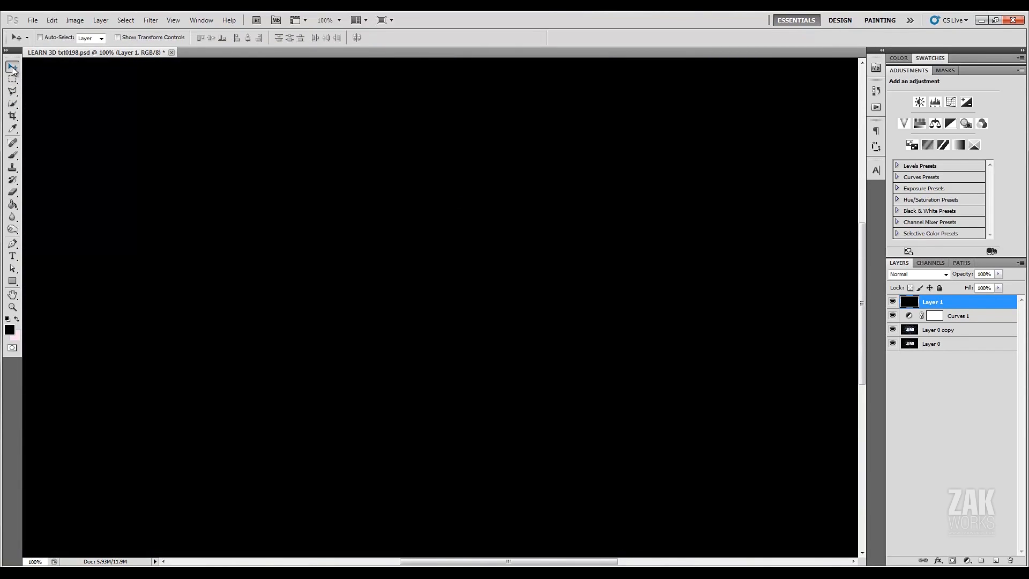
- Apply the Add Noise filter to the black layer with a 10% amount, Gaussian distribution and Monochromatic enabled
{"action": "left_click", "coordinate": [150, 20]}
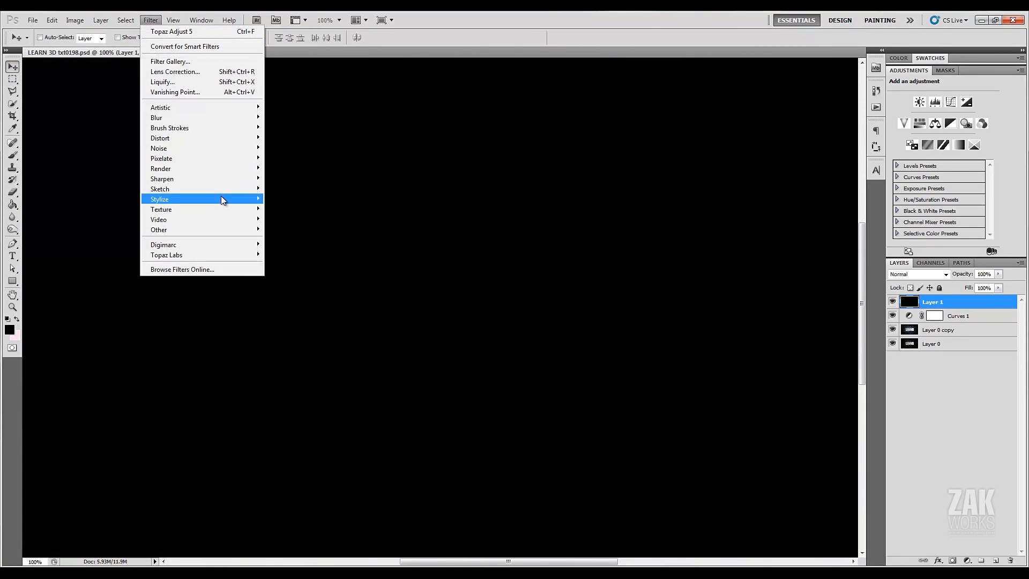
{"action": "mouse_move", "coordinate": [198, 155]}
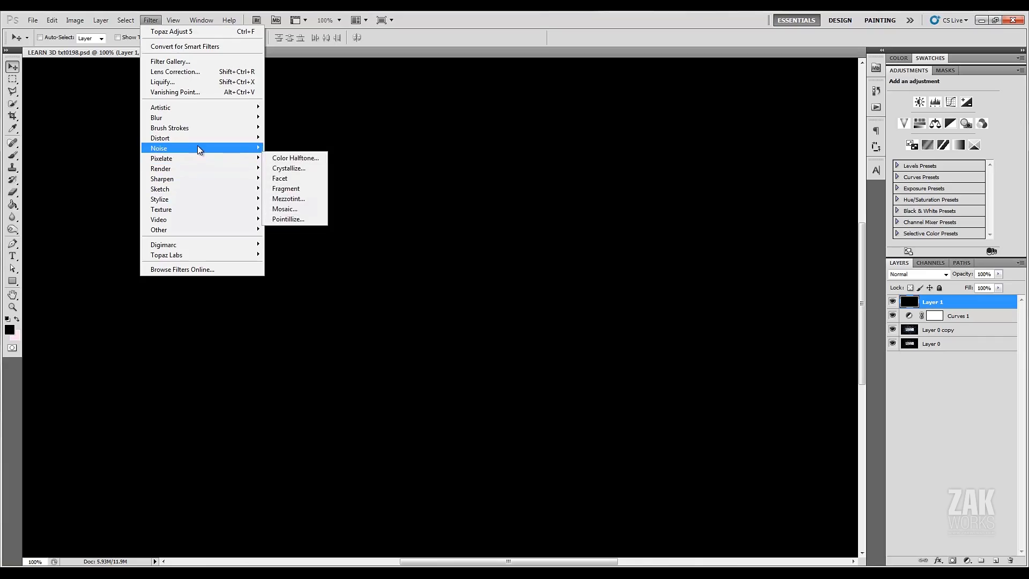
{"action": "left_click", "coordinate": [318, 149]}
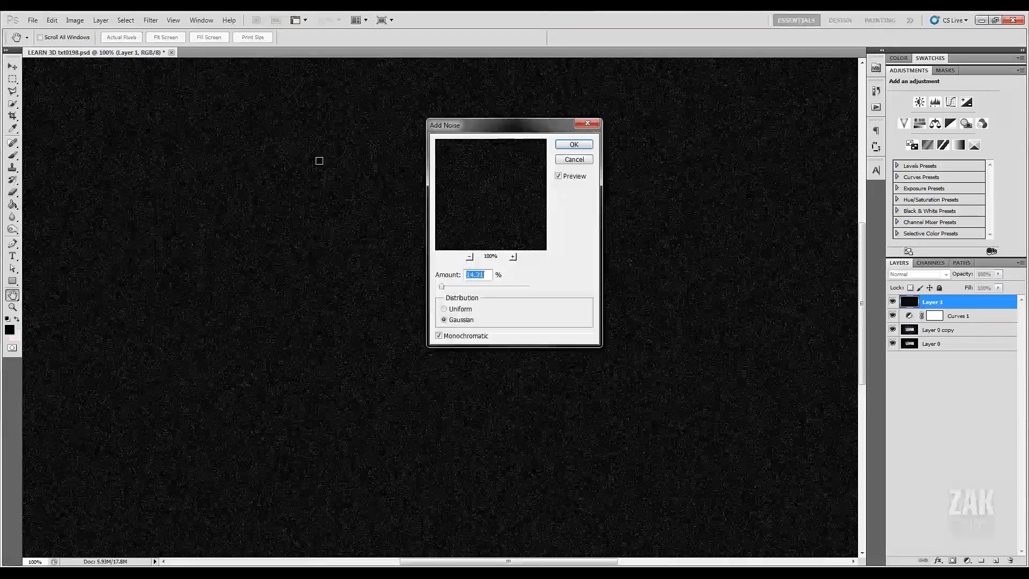
{"action": "left_click", "coordinate": [459, 339]}
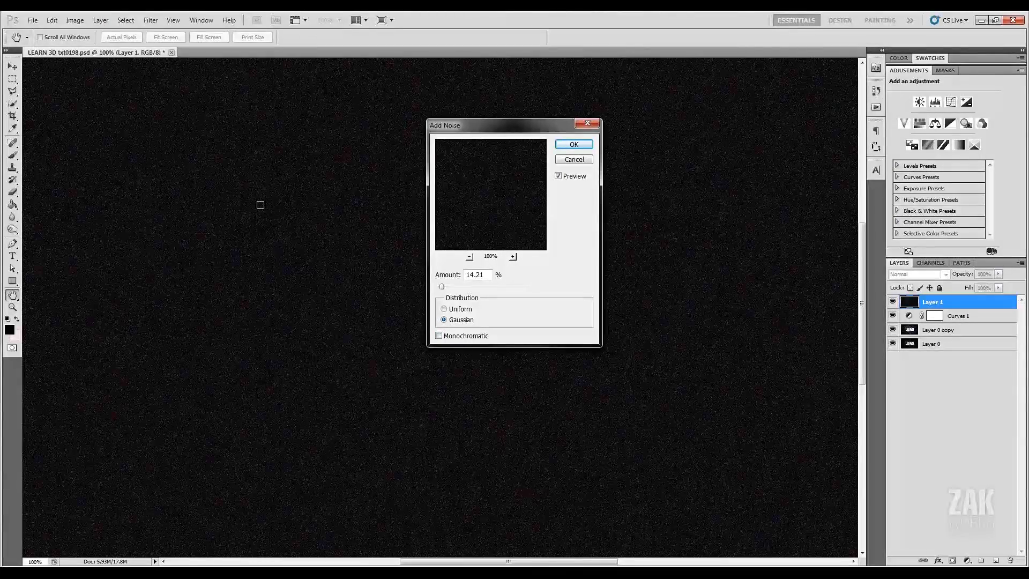
{"action": "left_click", "coordinate": [439, 336]}
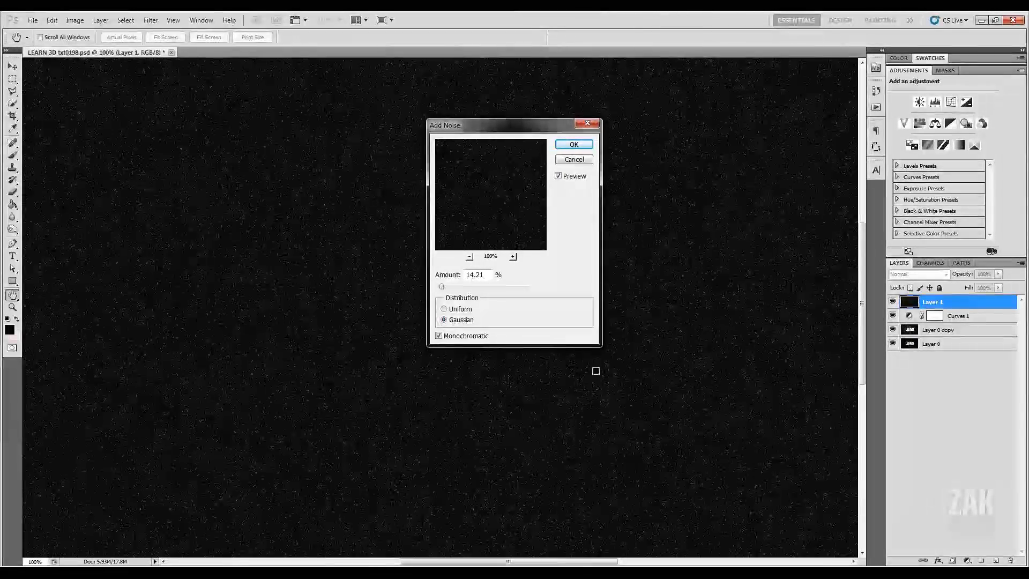
{"action": "left_click_drag", "start_coordinate": [442, 288], "coordinate": [441, 288]}
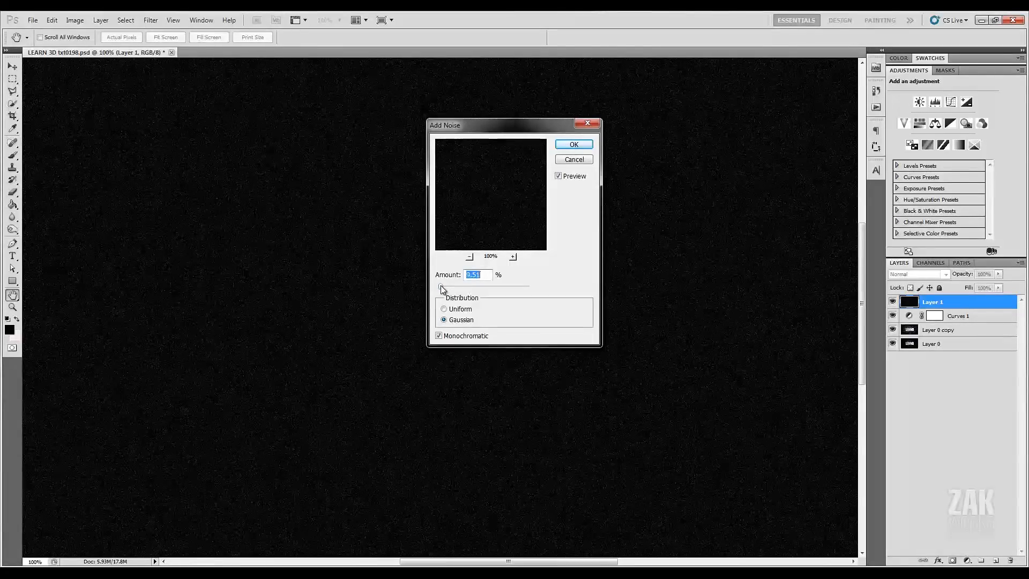
{"action": "type", "text": "10"}
{"action": "left_click", "coordinate": [570, 150]}
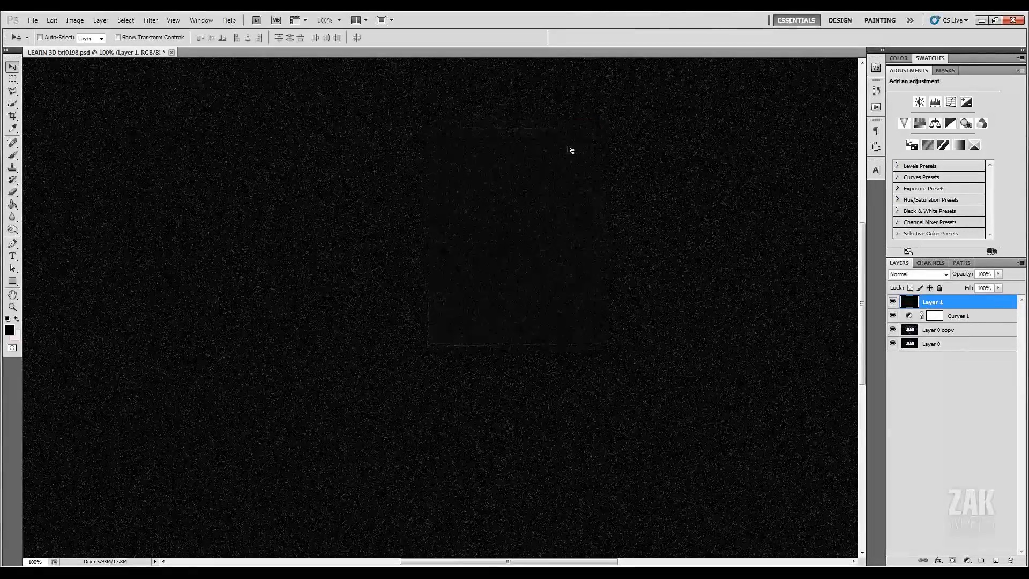
- Set the black noise layer's blend mode to Screen and its opacity to 35%
{"action": "left_click", "coordinate": [932, 274]}
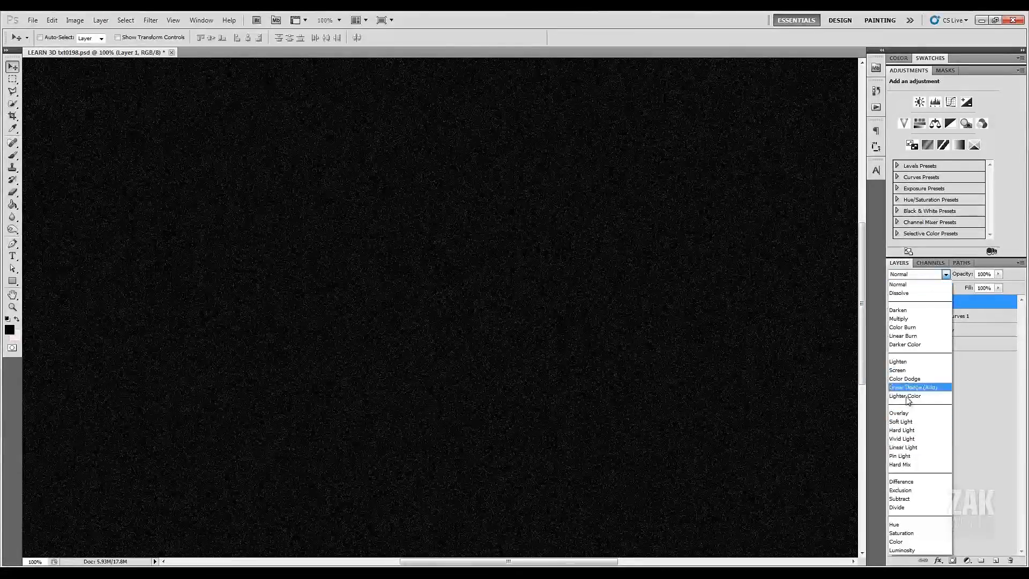
{"action": "left_click", "coordinate": [903, 370]}
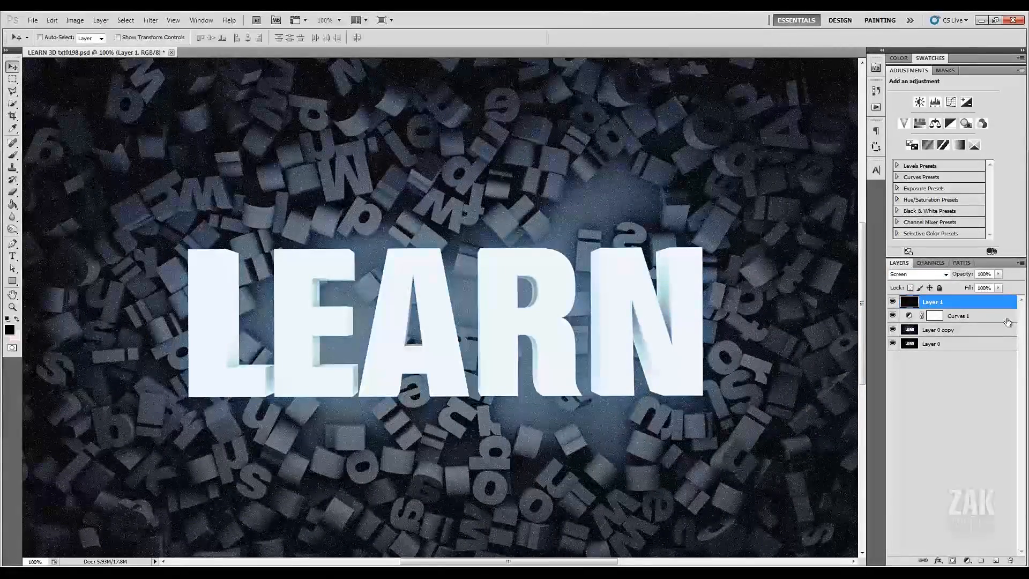
{"action": "left_click", "coordinate": [985, 273]}
{"action": "type", "text": "35"}
{"action": "key", "text": "Return"}
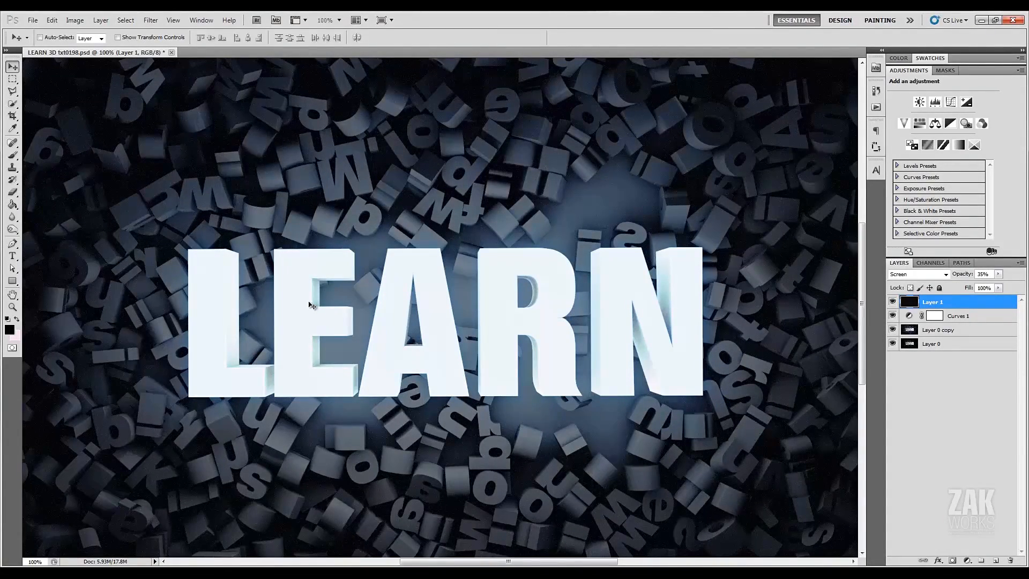
- Save the layered PSD, accepting the Photoshop format options, and cycle the screen mode
{"action": "key", "text": "ctrl+s"}
{"action": "left_click", "coordinate": [633, 196]}
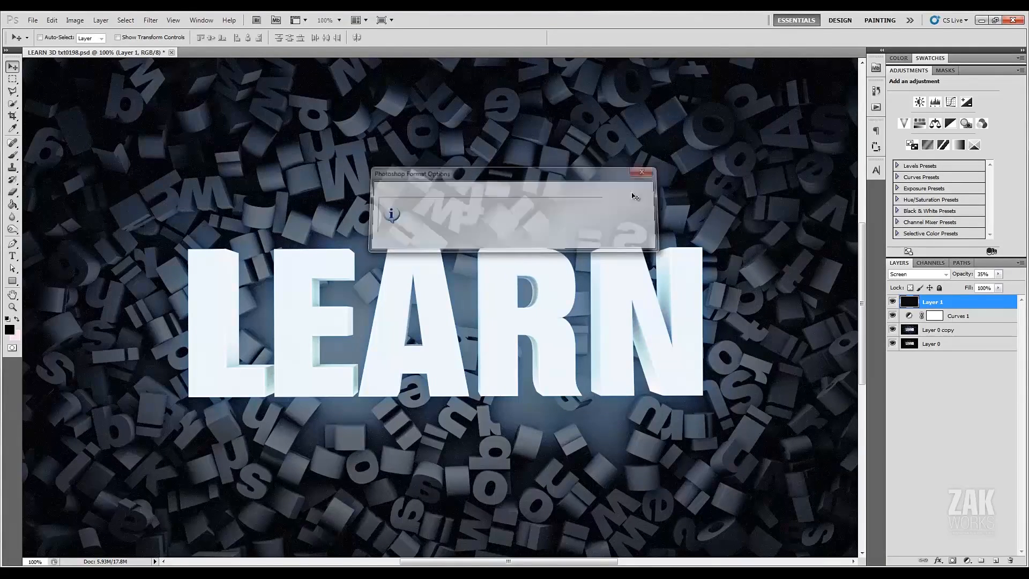
{"action": "key", "text": "f"}
{"action": "key", "text": "f"}
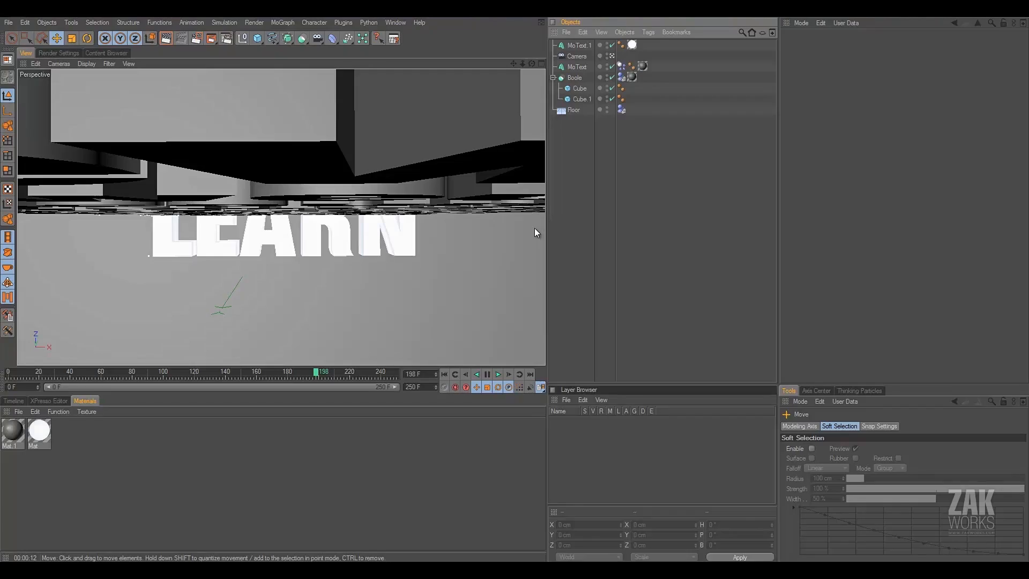
- Switch to Cinema 4D, disable the background MoText letters and render the LEARN word alone to the PSD file LEARN 3D txt 2
{"action": "left_click", "coordinate": [576, 67]}
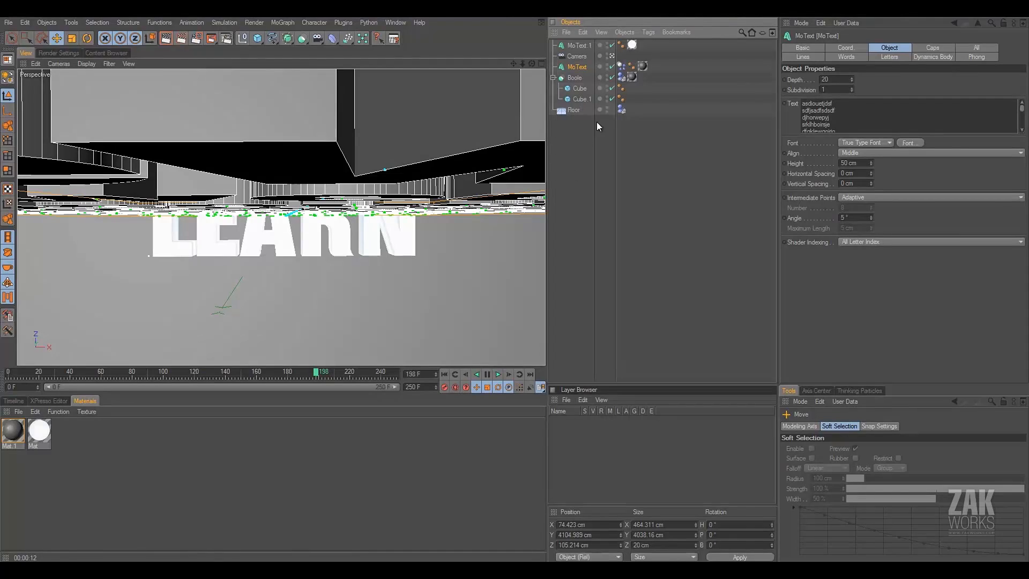
{"action": "left_click", "coordinate": [612, 67]}
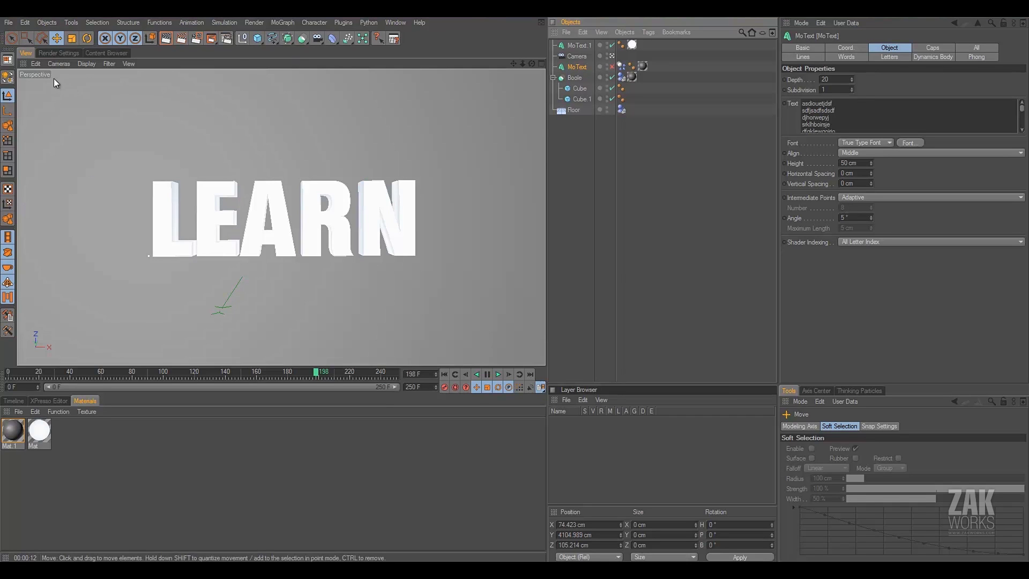
{"action": "left_click", "coordinate": [56, 52]}
{"action": "left_click", "coordinate": [59, 92]}
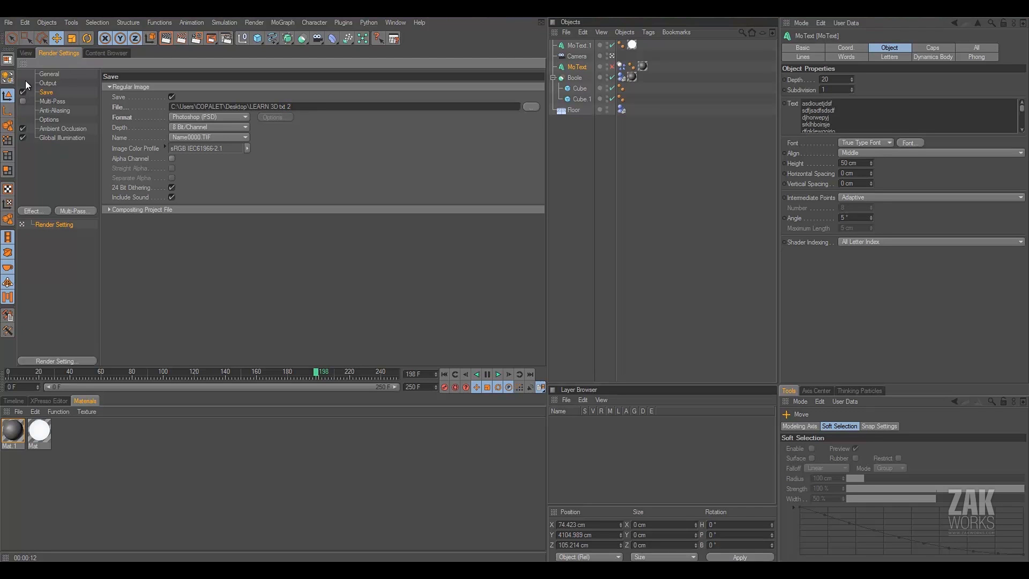
{"action": "key", "text": "shift+r"}
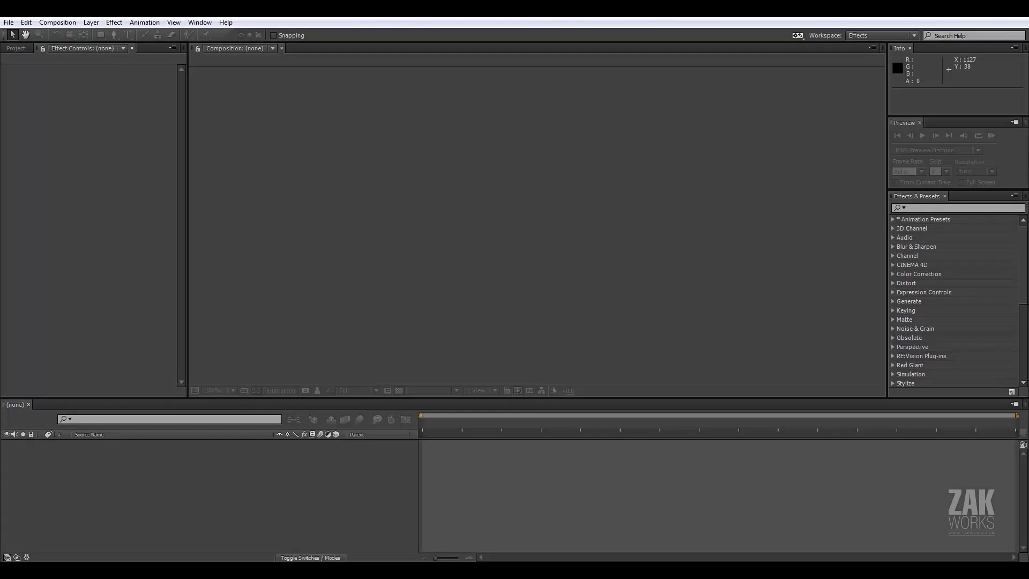
- Switch to After Effects, import both LEARN PSD files from the Desktop and create a composition from LEARN 3D txt0198.psd
{"action": "left_click", "coordinate": [157, 257]}
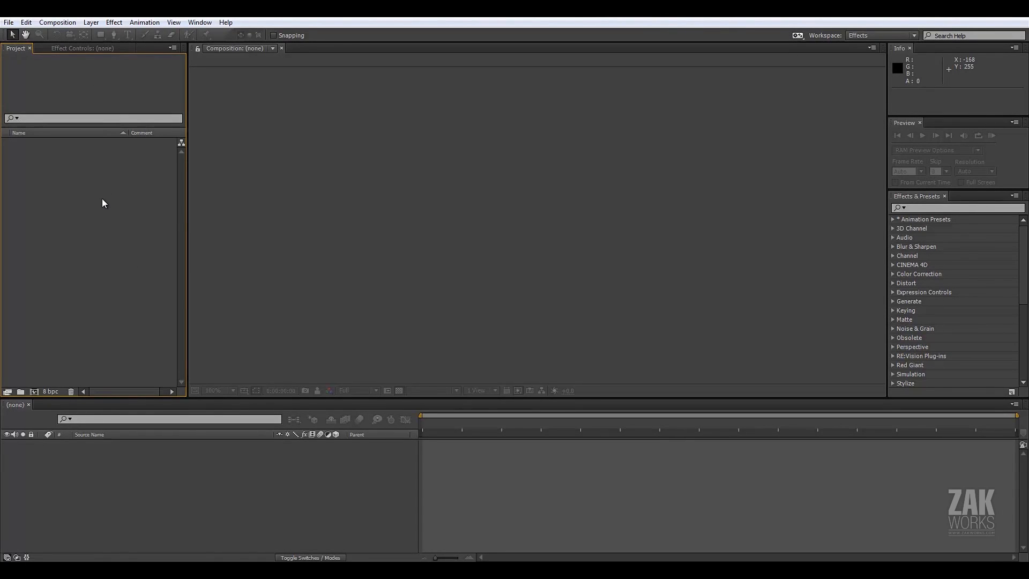
{"action": "double_click", "coordinate": [115, 169]}
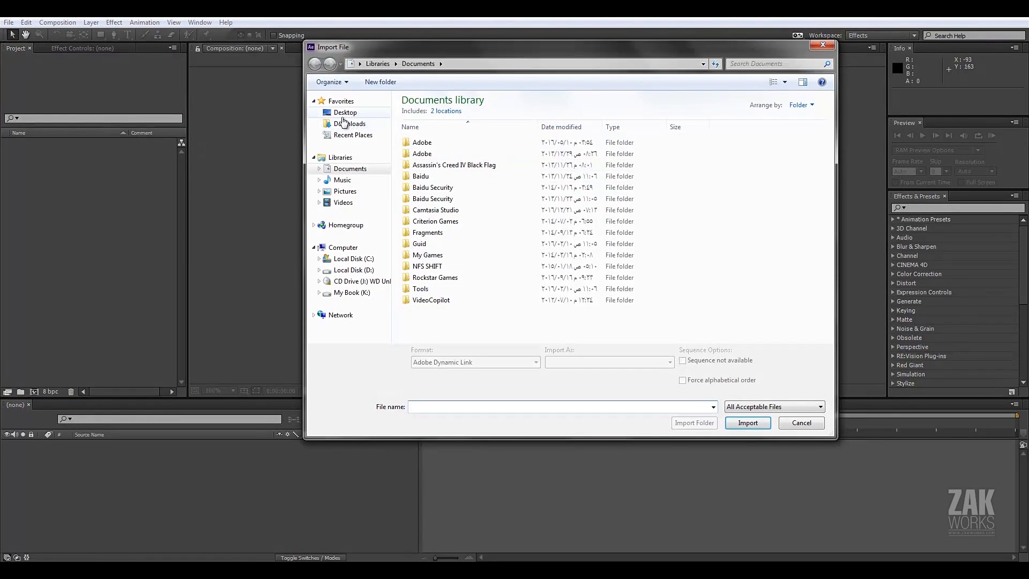
{"action": "left_click", "coordinate": [345, 112]}
{"action": "left_click_drag", "start_coordinate": [517, 251], "coordinate": [449, 218]}
{"action": "left_click", "coordinate": [744, 416]}
{"action": "left_click_drag", "start_coordinate": [16, 154], "coordinate": [32, 393]}
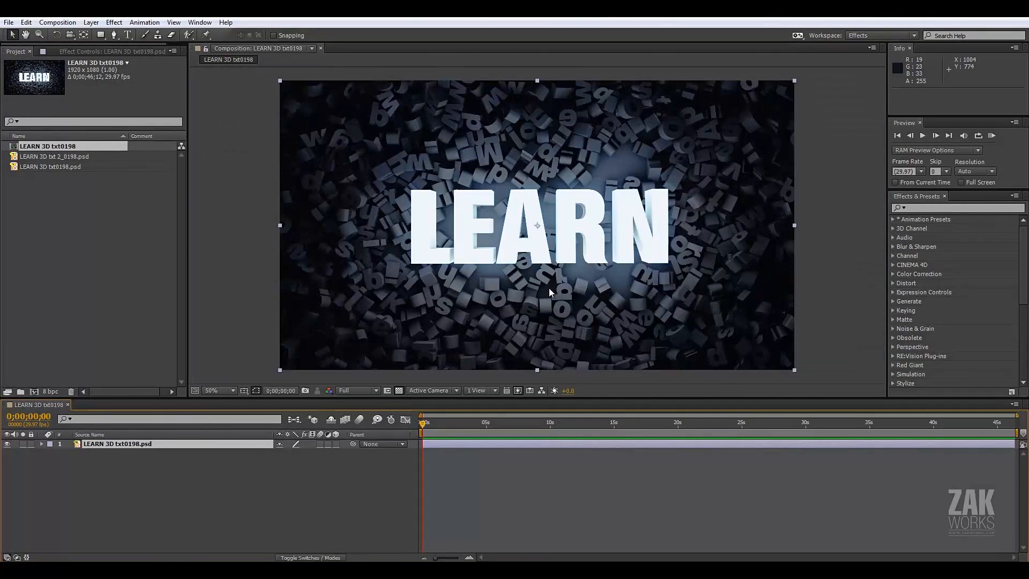
- Add a two-node camera with the 24mm preset and make the LEARN 3D txt0198.psd layer 3D
{"action": "left_click", "coordinate": [91, 22]}
{"action": "mouse_move", "coordinate": [104, 36]}
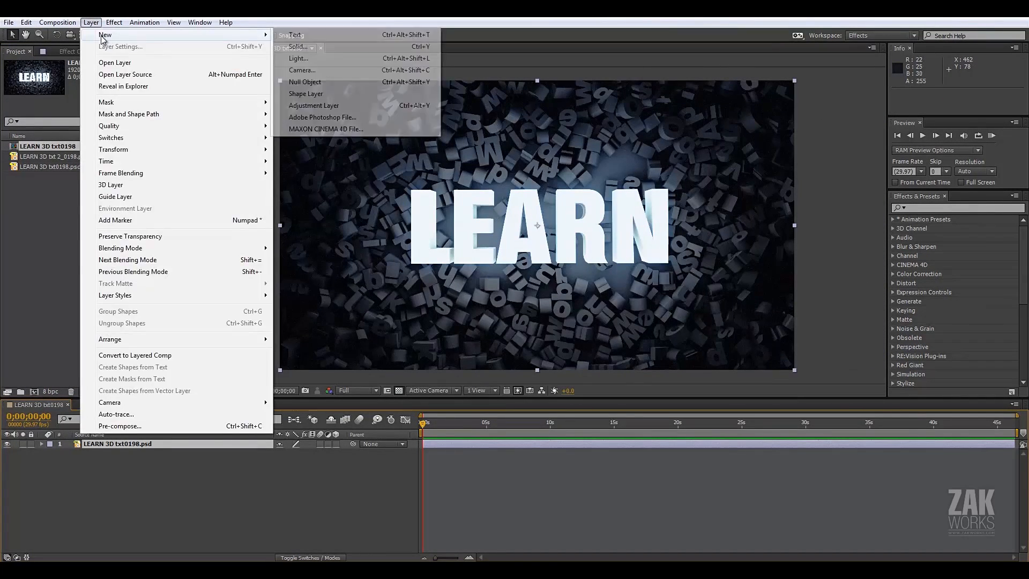
{"action": "left_click", "coordinate": [296, 70]}
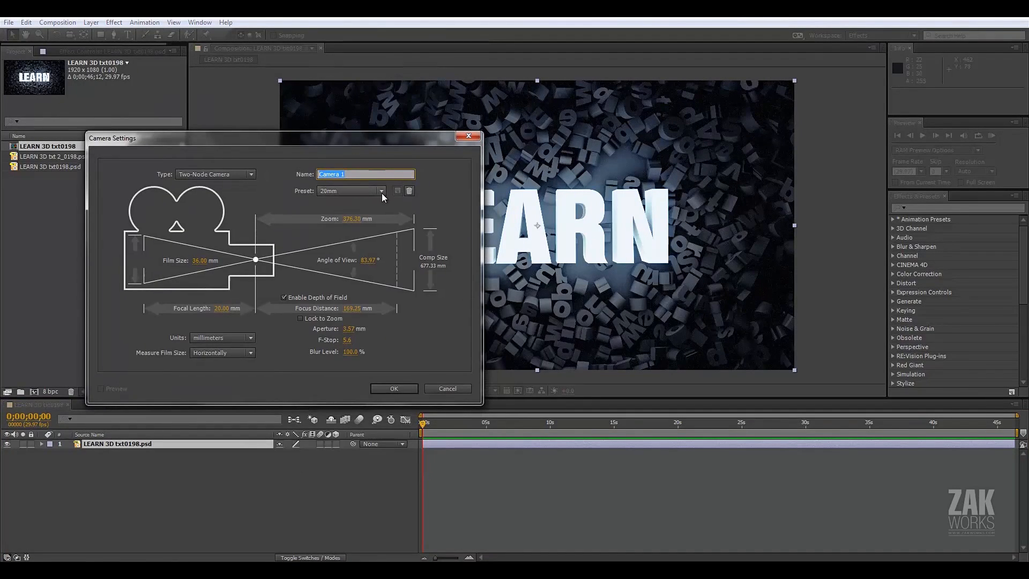
{"action": "left_click", "coordinate": [382, 191]}
{"action": "left_click", "coordinate": [352, 243]}
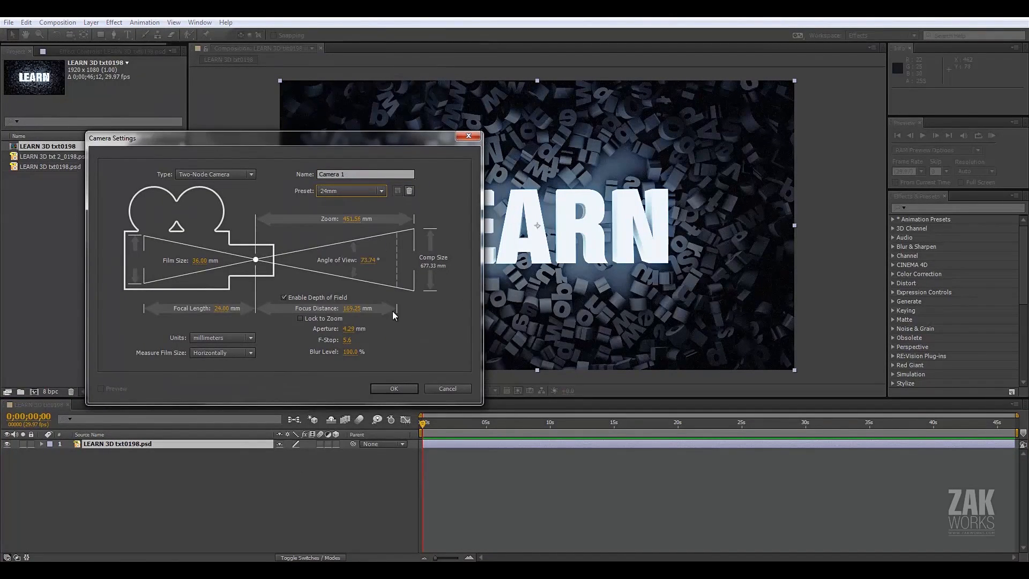
{"action": "left_click", "coordinate": [396, 387]}
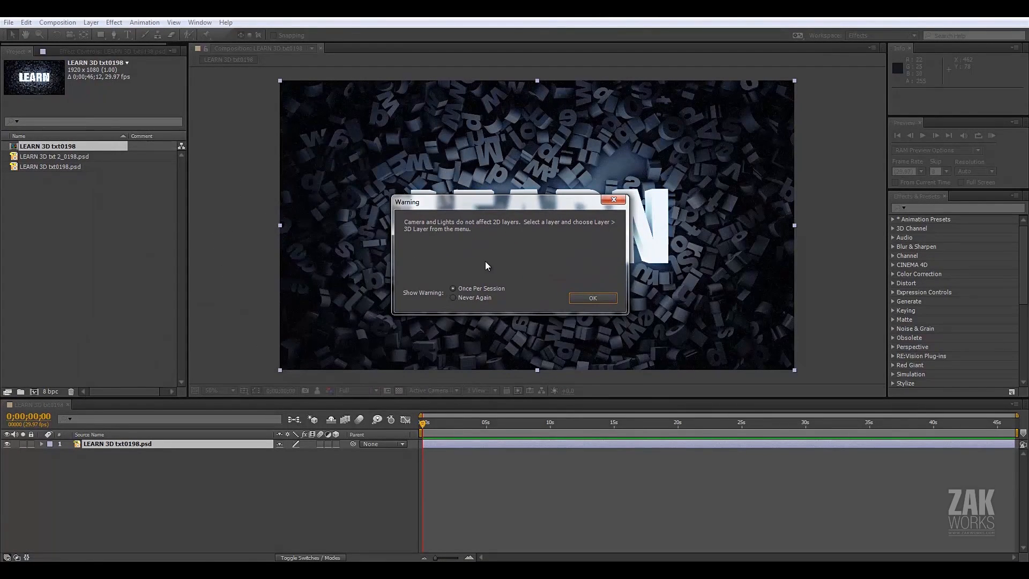
{"action": "left_click", "coordinate": [591, 299]}
{"action": "left_click", "coordinate": [119, 456]}
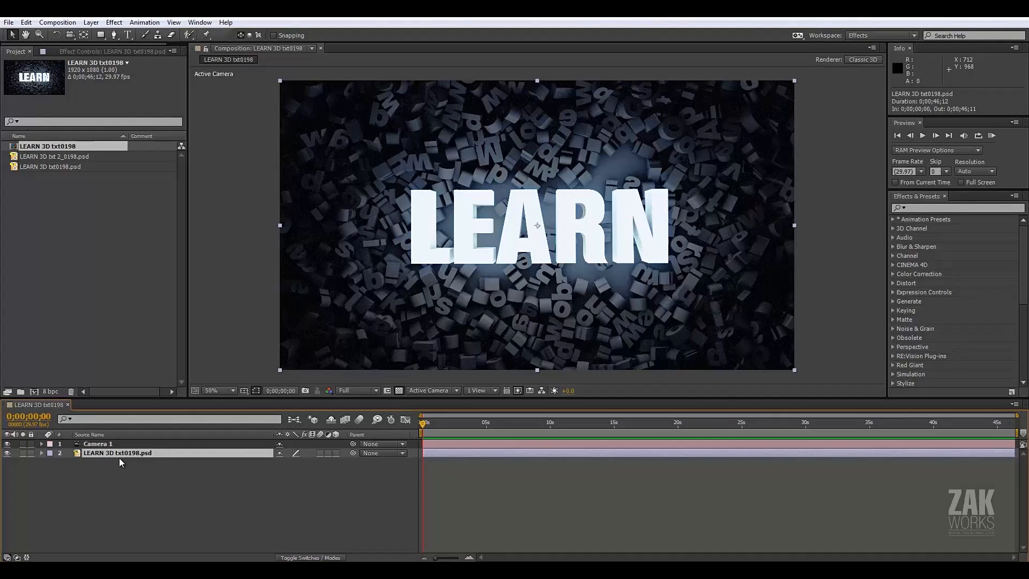
{"action": "left_click", "coordinate": [337, 453]}
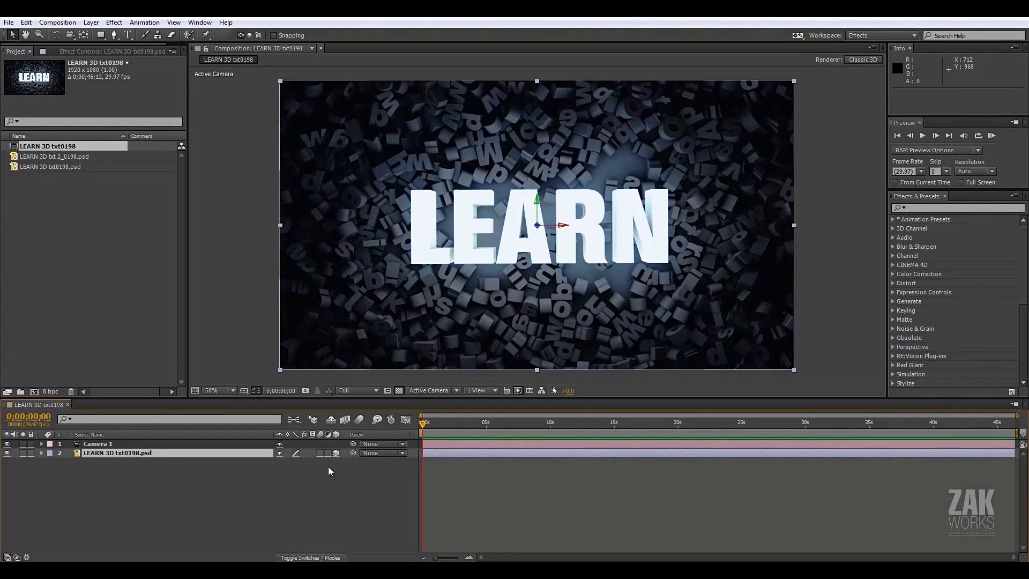
- Place LEARN 3D txt 2_0198.psd beneath the first image layer and toggle the upper layer's visibility to compare the two renders
{"action": "left_click", "coordinate": [47, 167]}
{"action": "left_click", "coordinate": [13, 157]}
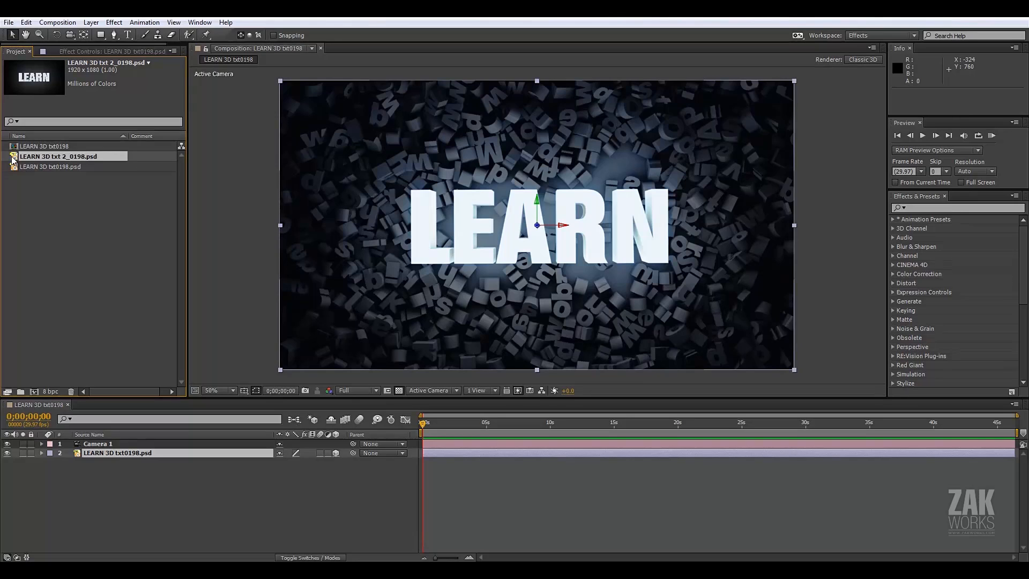
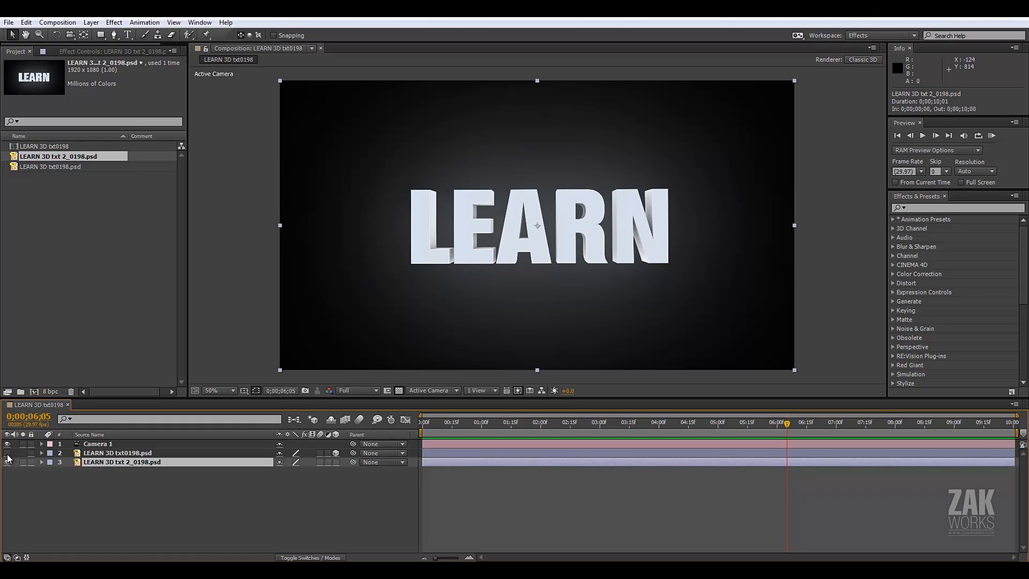
{"action": "left_click", "coordinate": [7, 454]}
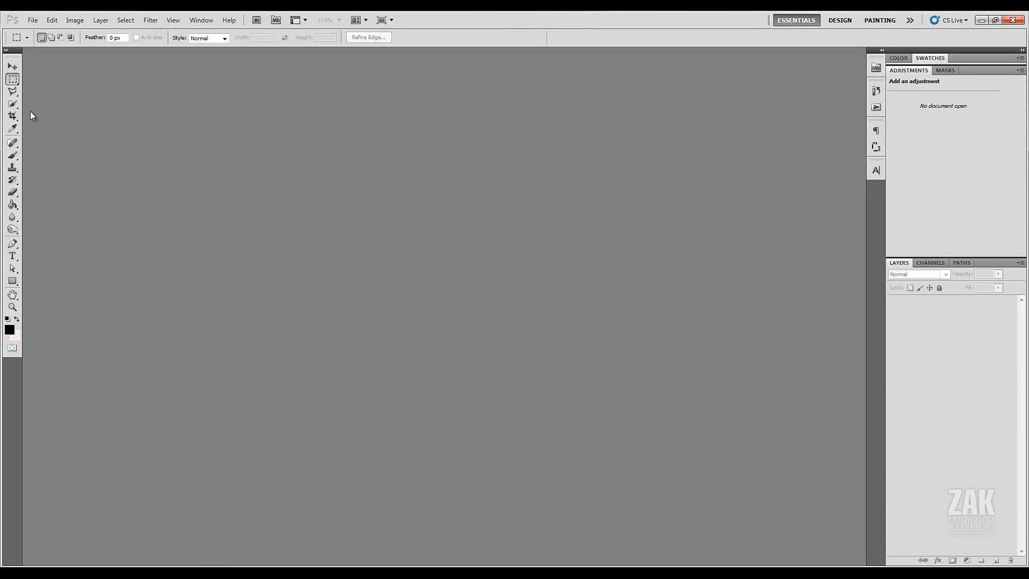
- Switch to Photoshop and open LEARN 3D txt 2_0198.psd and LEARN 3D txt0198.psd from the Desktop
{"action": "left_click", "coordinate": [13, 66]}
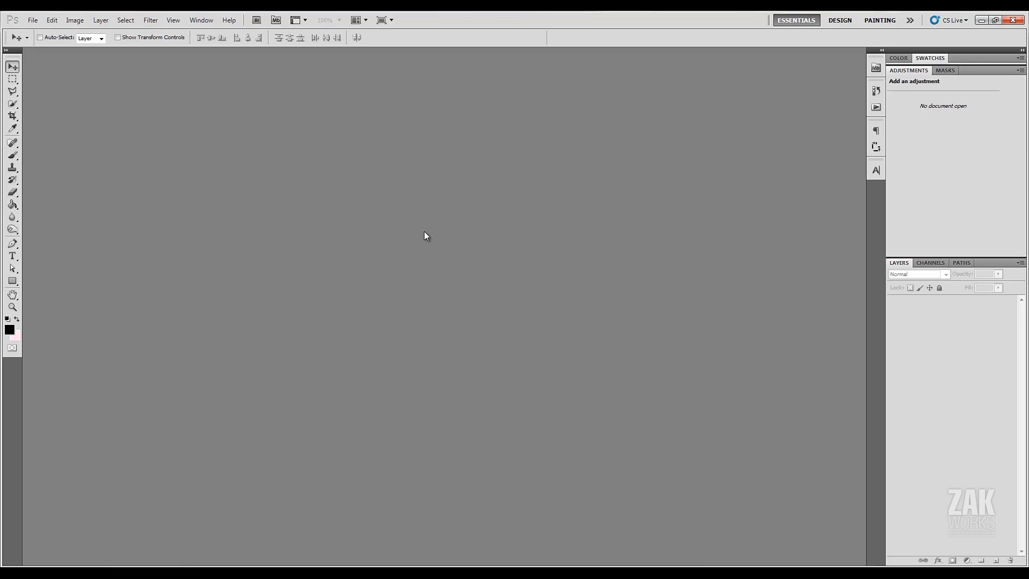
{"action": "double_click", "coordinate": [443, 215]}
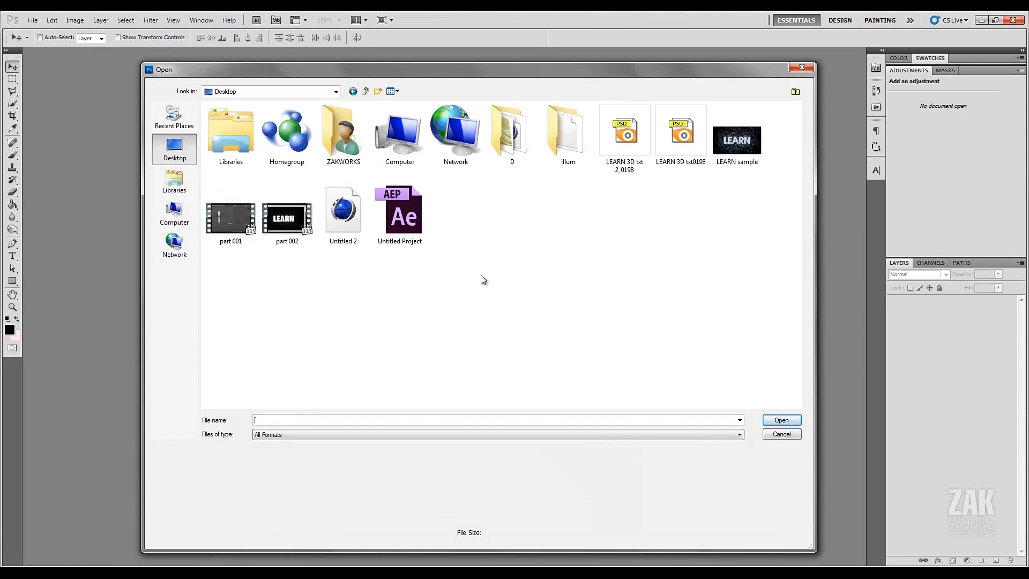
{"action": "left_click", "coordinate": [625, 136]}
{"action": "left_click", "coordinate": [681, 136], "text": "ctrl"}
{"action": "key", "text": "Return"}
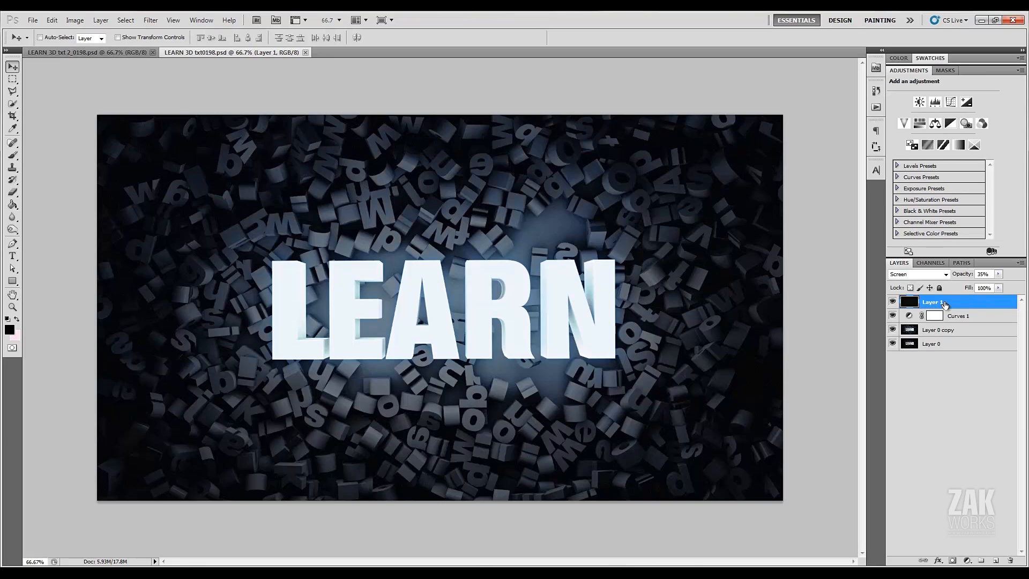
- Copy Layer 1 and Curves 1 together from LEARN 3D txt0198.psd into the LEARN 3D txt 2_0198.psd document
{"action": "left_click", "coordinate": [892, 302]}
{"action": "left_click", "coordinate": [893, 303]}
{"action": "left_click", "coordinate": [960, 317], "text": "shift"}
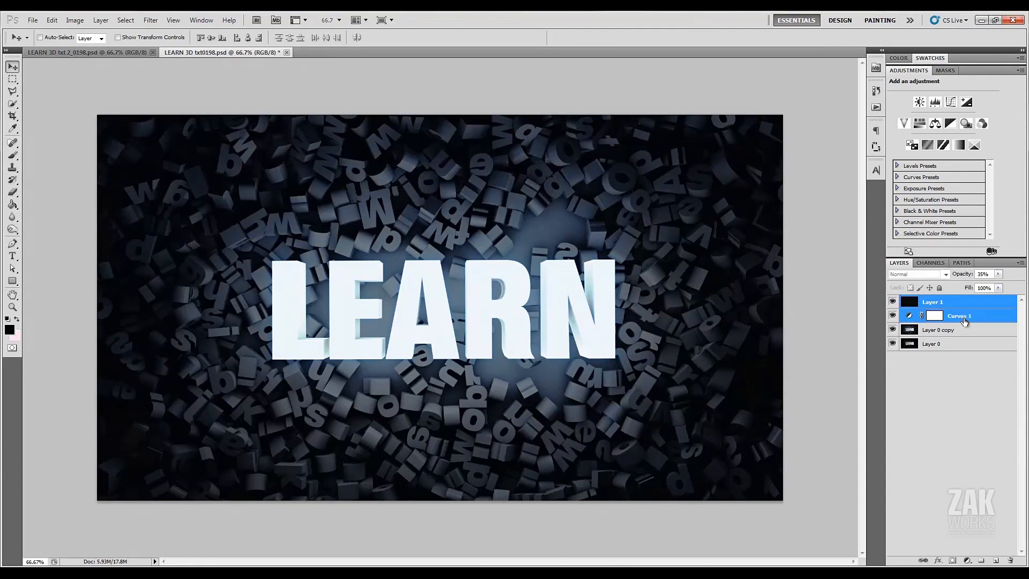
{"action": "left_click_drag", "start_coordinate": [123, 59], "coordinate": [513, 291]}
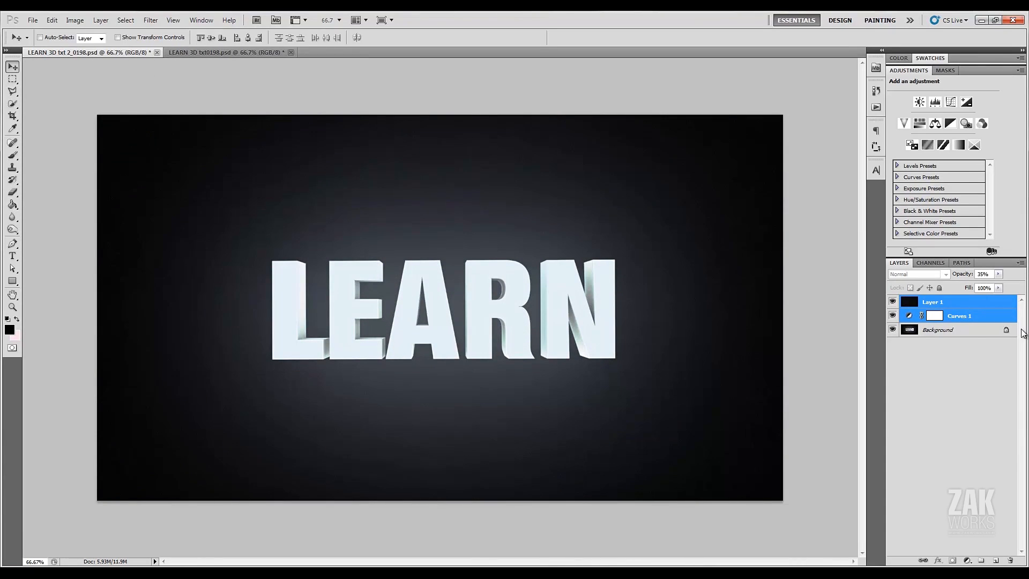
- Convert the locked Background into Layer 0 and duplicate it
{"action": "left_click", "coordinate": [962, 330]}
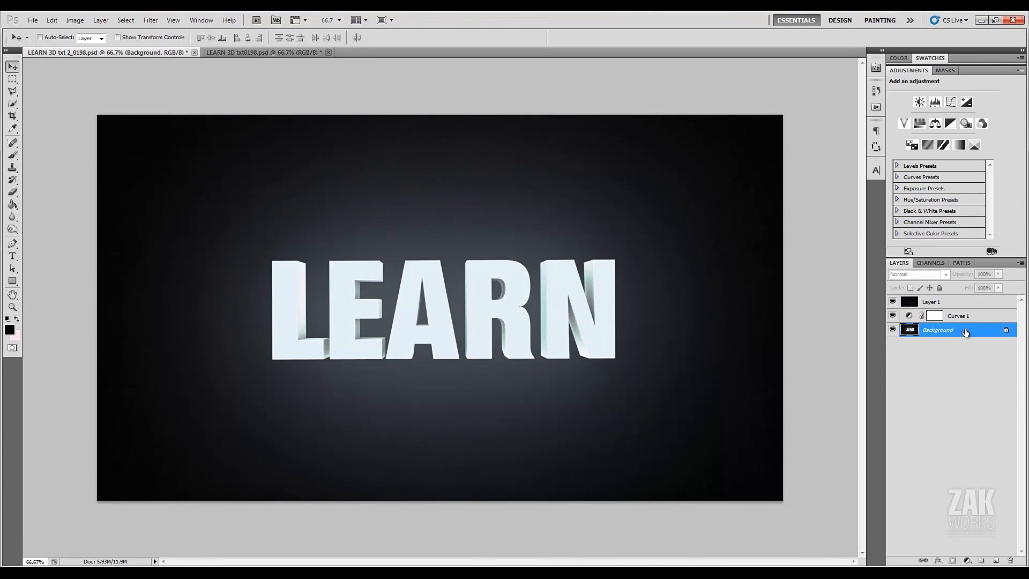
{"action": "double_click", "coordinate": [965, 330]}
{"action": "left_click", "coordinate": [559, 182]}
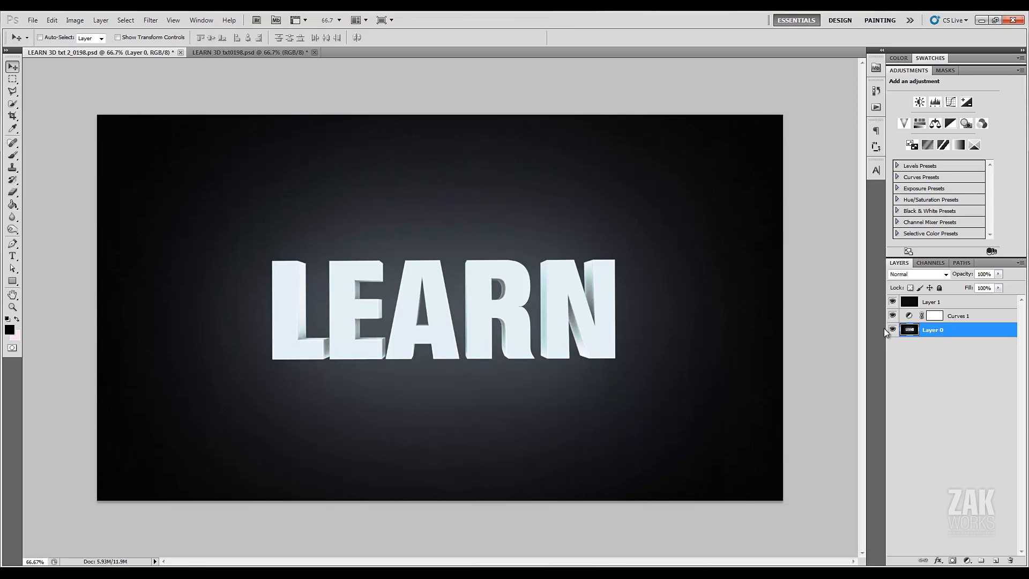
{"action": "key", "text": "ctrl+j"}
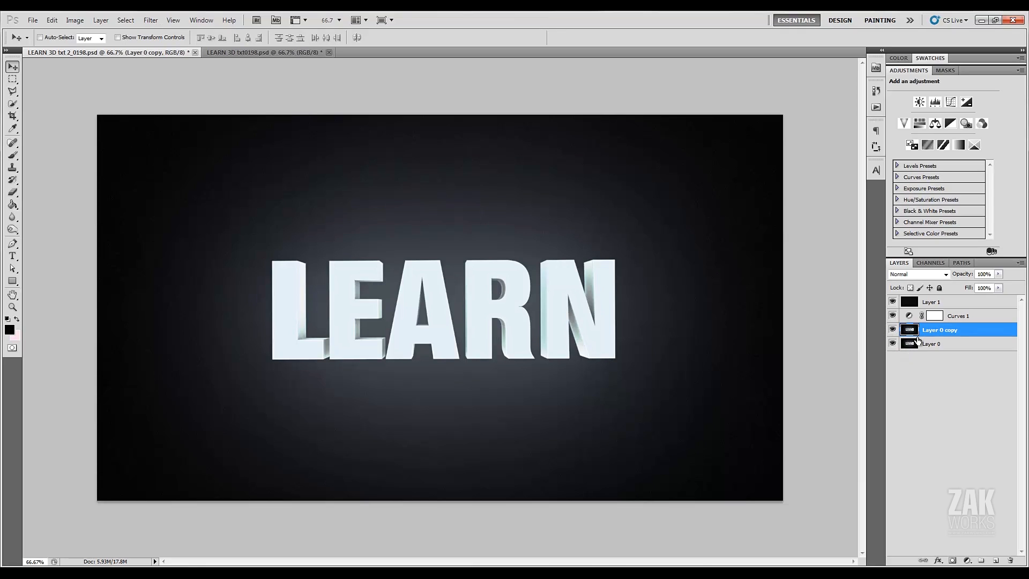
- Apply Topaz Adjust 5 with the Last Used Settings preset to Layer 0 copy and save the document with Maximize Compatibility on
{"action": "left_click", "coordinate": [173, 20]}
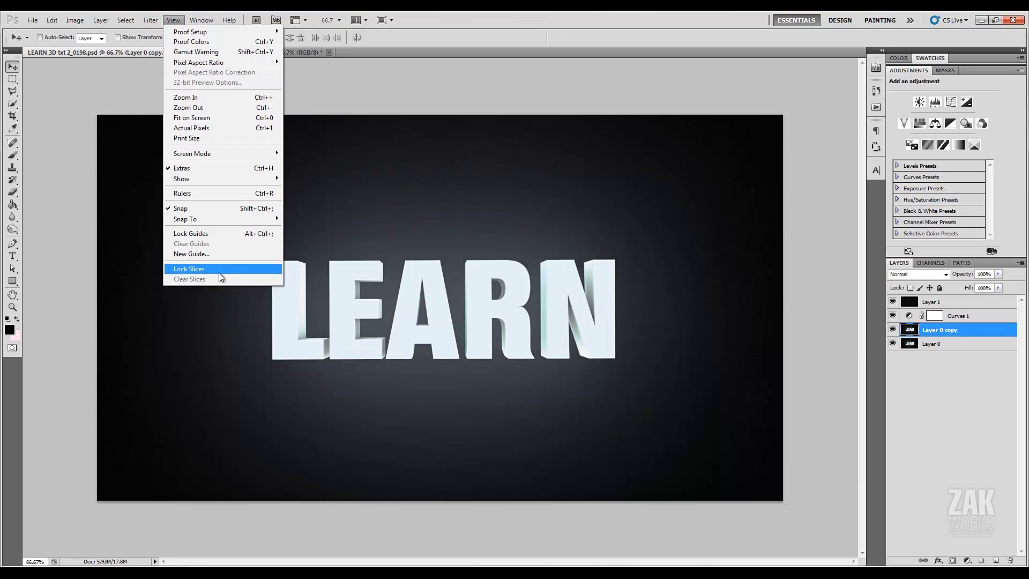
{"action": "left_click", "coordinate": [148, 20]}
{"action": "mouse_move", "coordinate": [179, 253]}
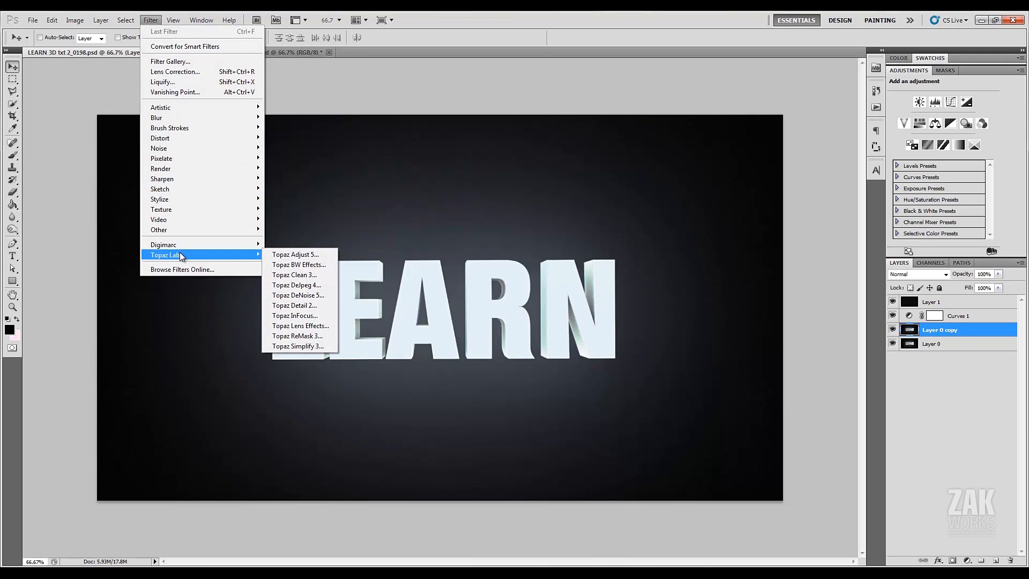
{"action": "left_click", "coordinate": [297, 254]}
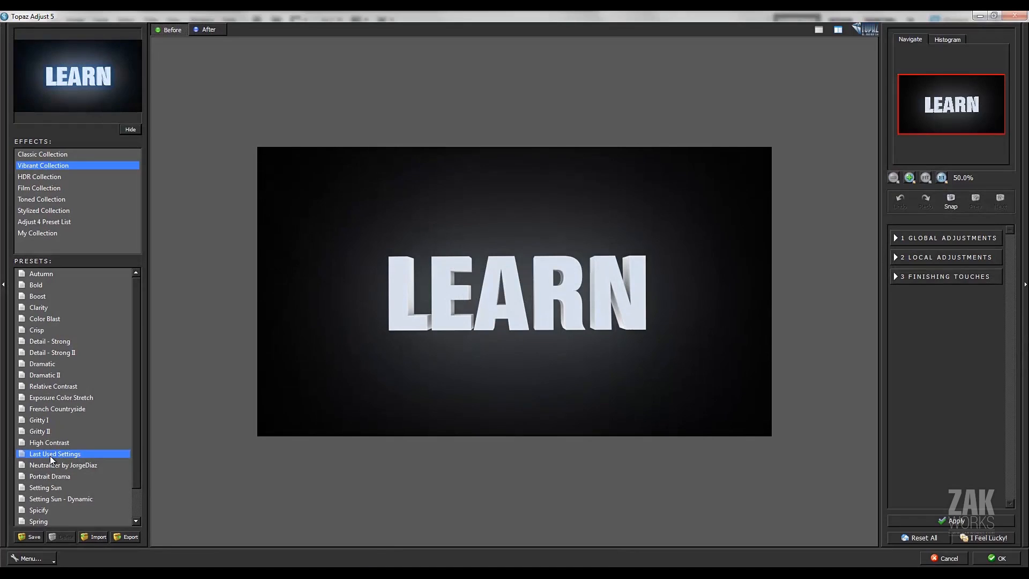
{"action": "left_click", "coordinate": [52, 456]}
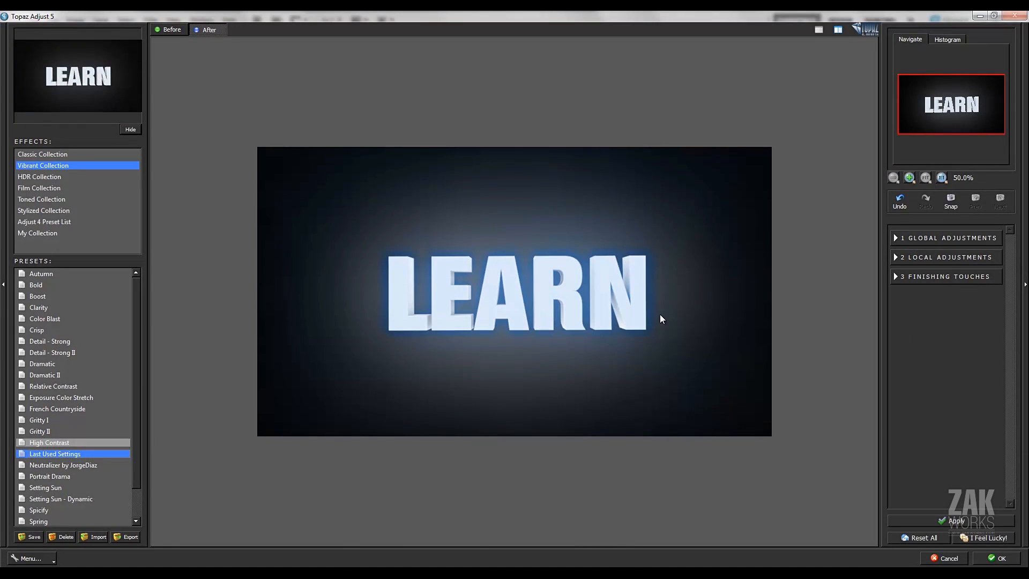
{"action": "left_click", "coordinate": [991, 559]}
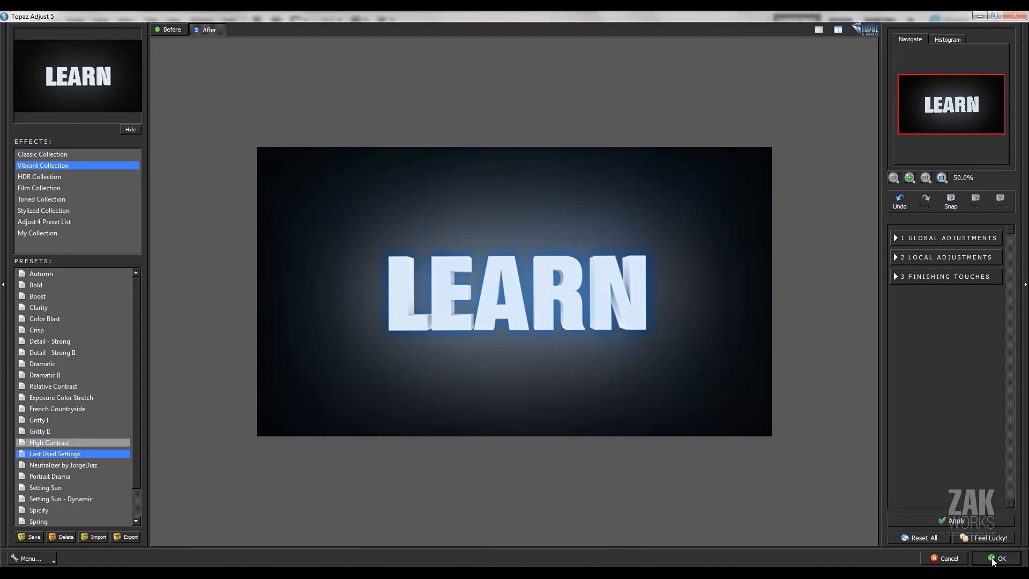
{"action": "key", "text": "ctrl+s"}
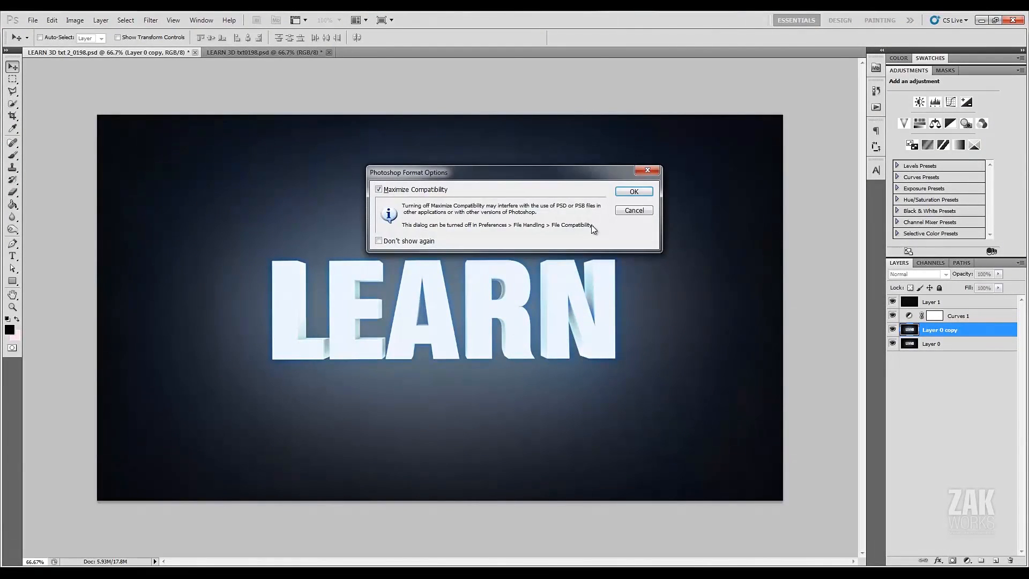
{"action": "left_click", "coordinate": [633, 192]}
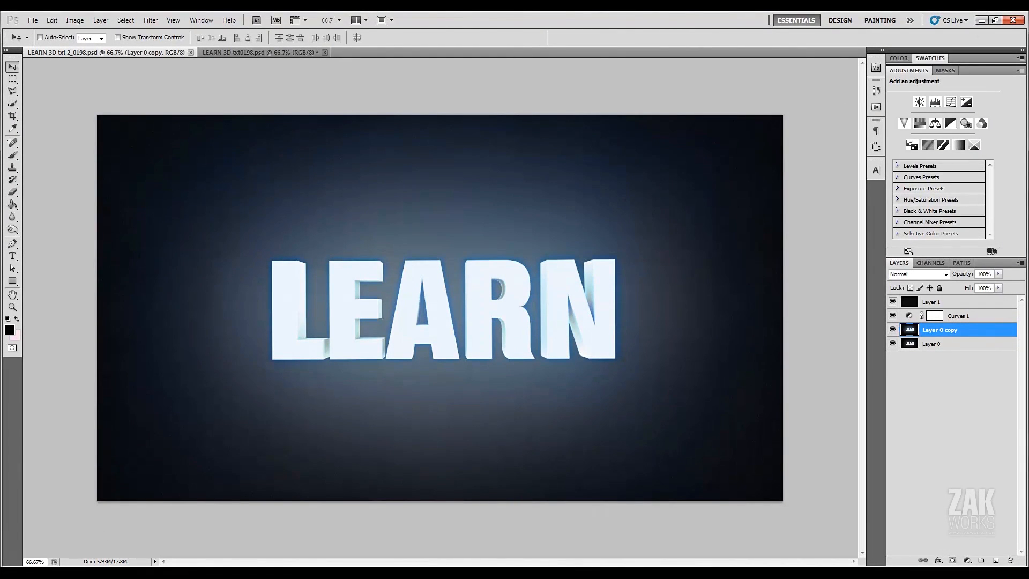
- Switch to After Effects, toggle LEARN 3D txt0198.psd to compare the renders, and make LEARN 3D txt 2_0198.psd a 3D layer
{"action": "left_click", "coordinate": [7, 452]}
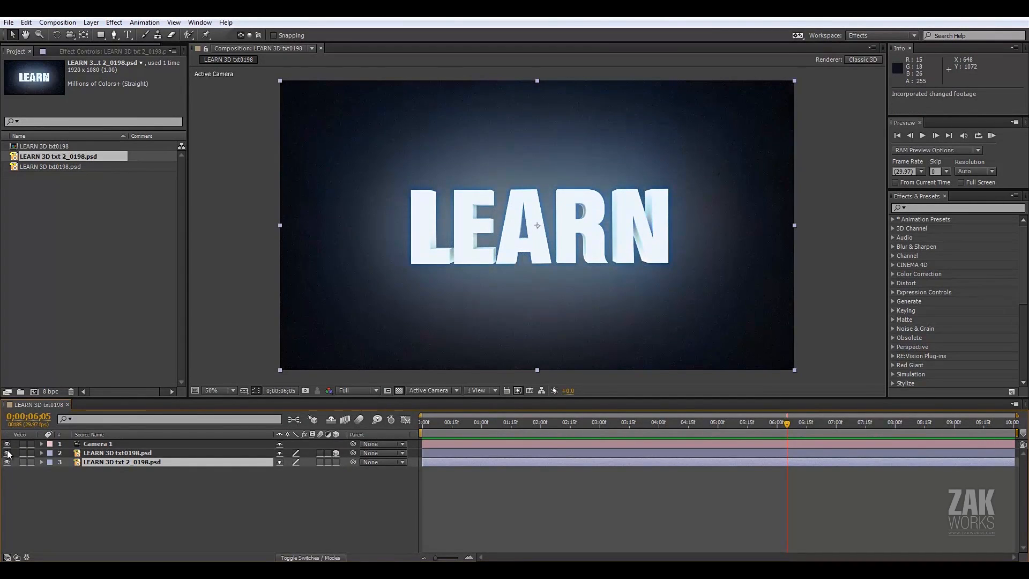
{"action": "left_click", "coordinate": [8, 452]}
{"action": "left_click", "coordinate": [8, 451]}
{"action": "left_click", "coordinate": [7, 453]}
{"action": "left_click", "coordinate": [7, 453]}
{"action": "left_click", "coordinate": [8, 453]}
{"action": "left_click", "coordinate": [8, 453]}
{"action": "left_click", "coordinate": [335, 462]}
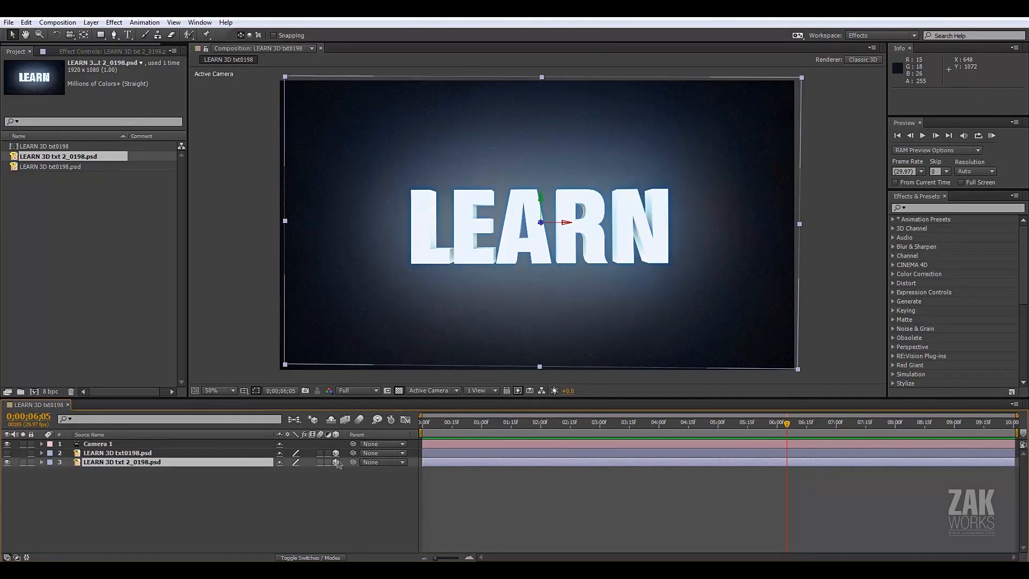
- Check the alignment of the two 3D renders by toggling the upper layer's visibility and scrubbing to about 0;00;07;20
{"action": "left_click", "coordinate": [7, 453]}
{"action": "left_click", "coordinate": [7, 453]}
{"action": "left_click", "coordinate": [8, 453]}
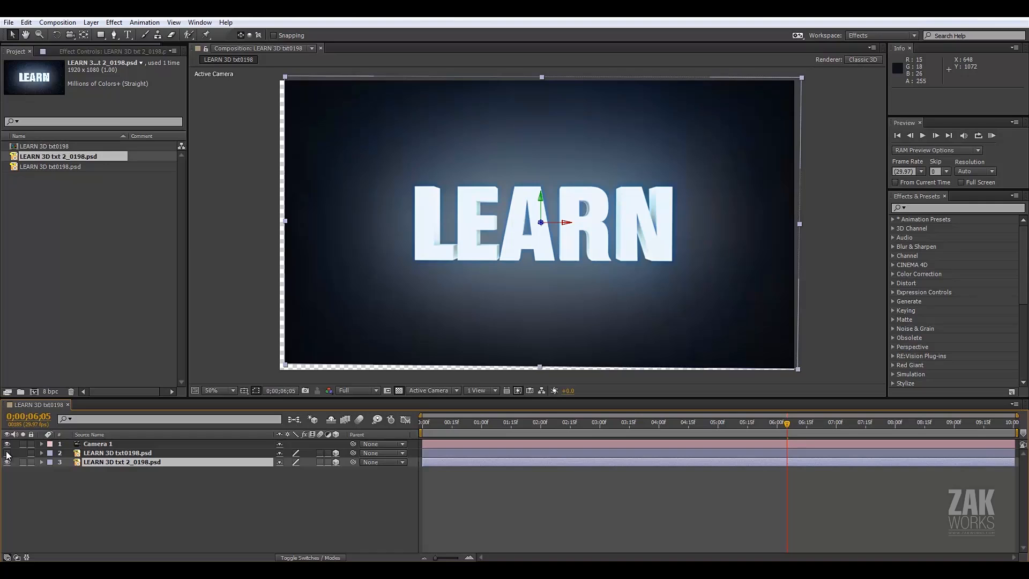
{"action": "left_click", "coordinate": [8, 453]}
{"action": "left_click", "coordinate": [7, 453]}
{"action": "left_click", "coordinate": [7, 453]}
{"action": "left_click", "coordinate": [7, 453]}
{"action": "left_click", "coordinate": [7, 453]}
{"action": "left_click_drag", "start_coordinate": [486, 428], "coordinate": [875, 426]}
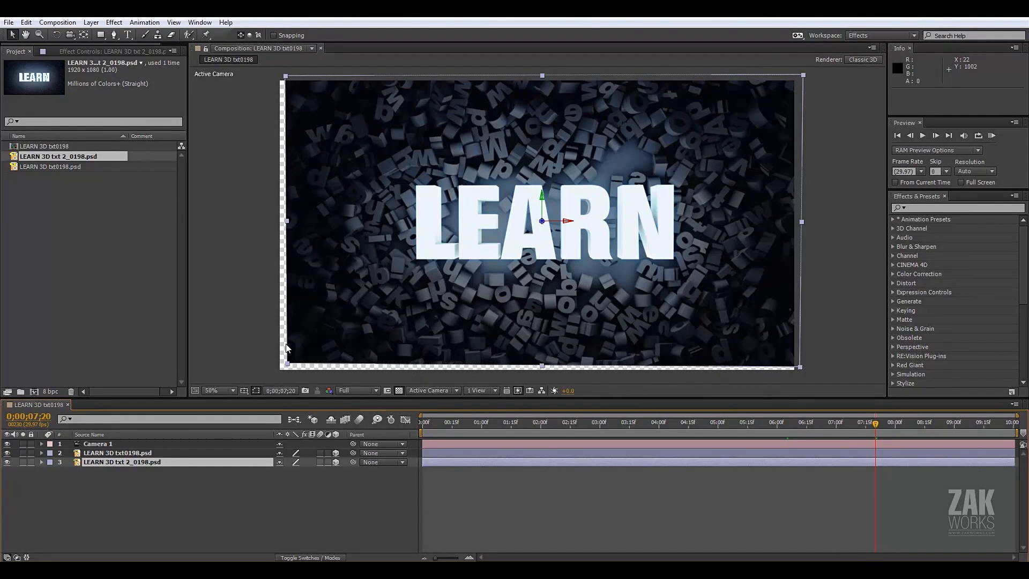
- Find the Motion Tile effect and apply it to both LEARN 3D txt0198.psd and LEARN 3D txt 2_0198.psd
{"action": "left_click", "coordinate": [924, 208]}
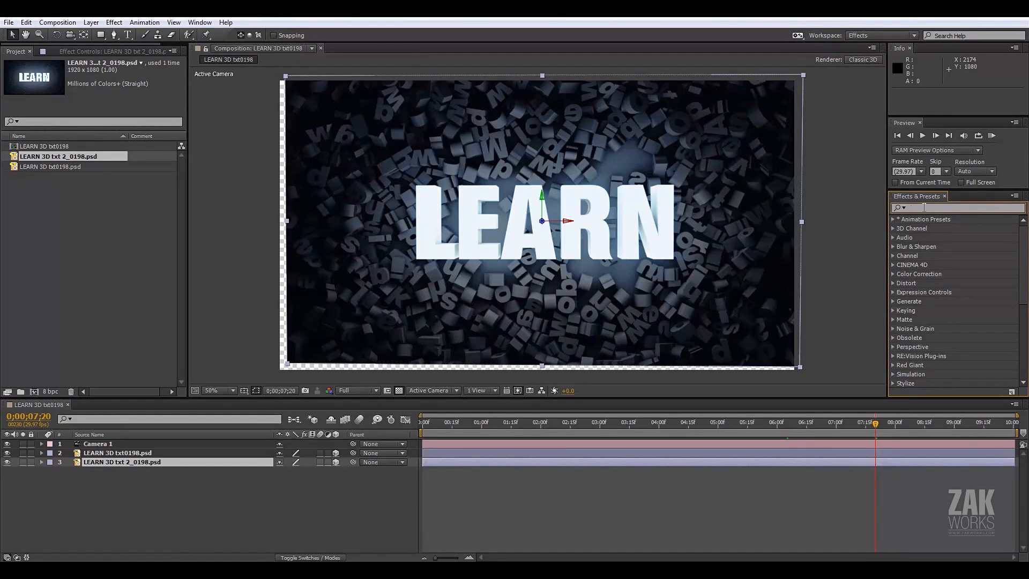
{"action": "type", "text": "motion"}
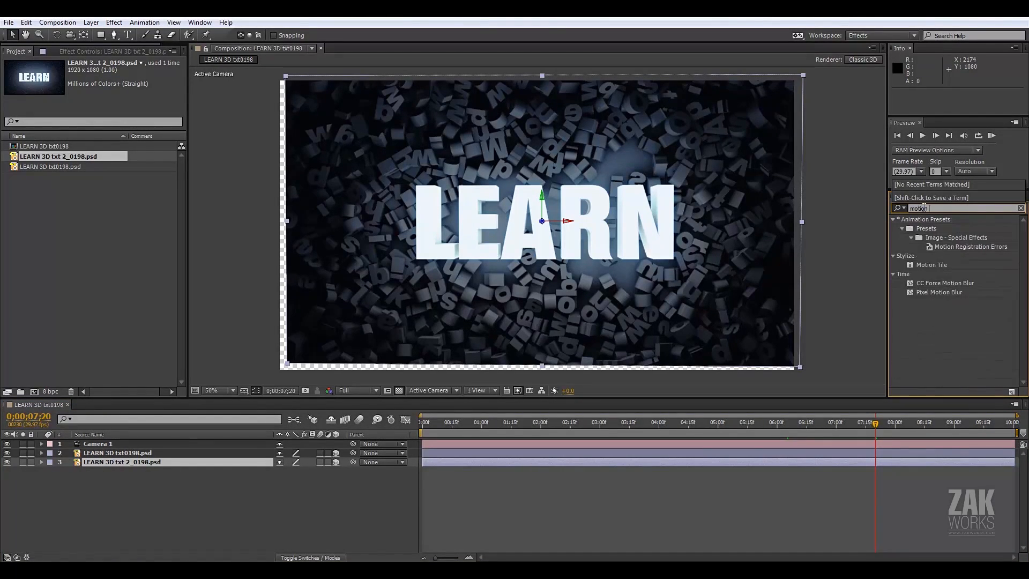
{"action": "type", "text": " it"}
{"action": "left_click_drag", "start_coordinate": [914, 229], "coordinate": [107, 456]}
{"action": "left_click_drag", "start_coordinate": [918, 230], "coordinate": [128, 464]}
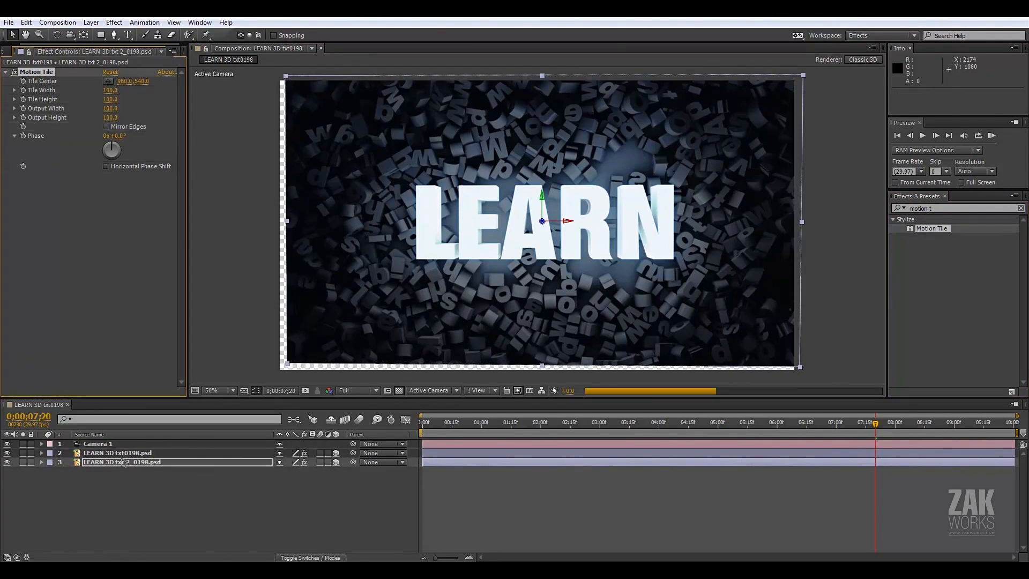
- Enable Mirror Edges and set Output Width and Output Height to 130 in LEARN 3D txt0198.psd's Motion Tile effect
{"action": "left_click", "coordinate": [106, 127]}
{"action": "left_click", "coordinate": [110, 109]}
{"action": "type", "text": "130"}
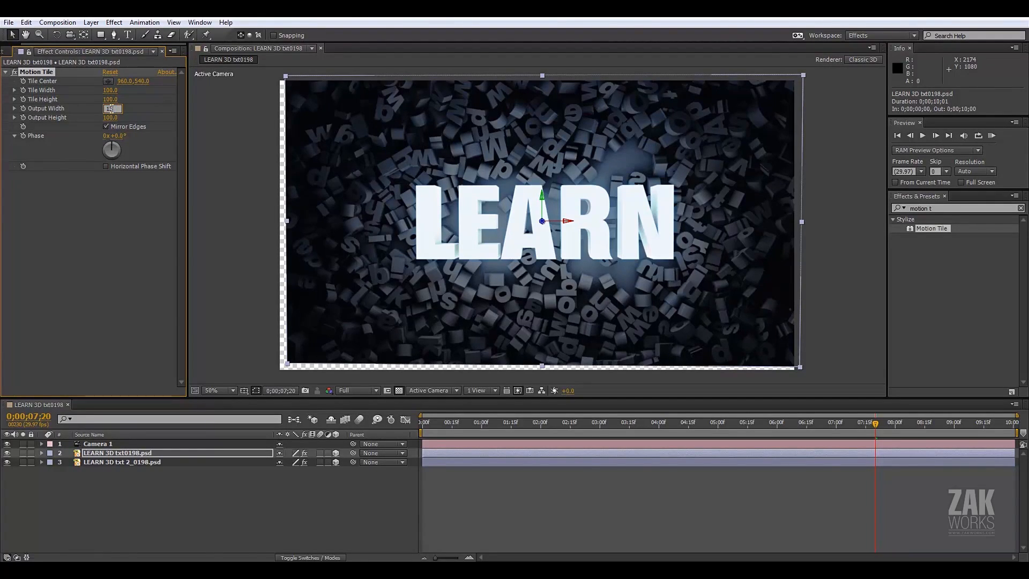
{"action": "key", "text": "Tab"}
{"action": "type", "text": "130"}
{"action": "key", "text": "Return"}
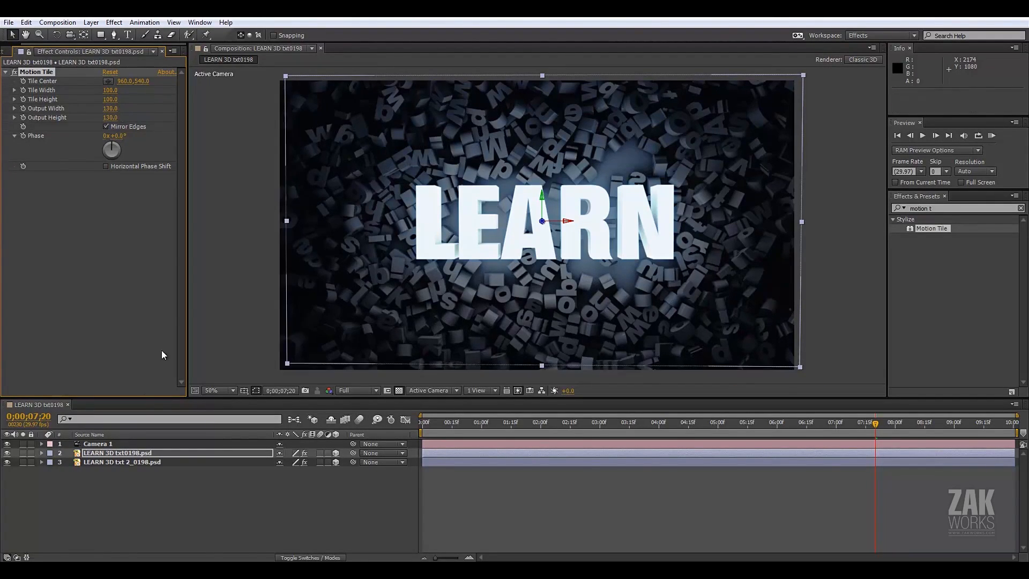
- Give LEARN 3D txt 2_0198.psd's Motion Tile effect mirrored edges and an output width and height of 130, then deselect the layer
{"action": "left_click", "coordinate": [128, 463]}
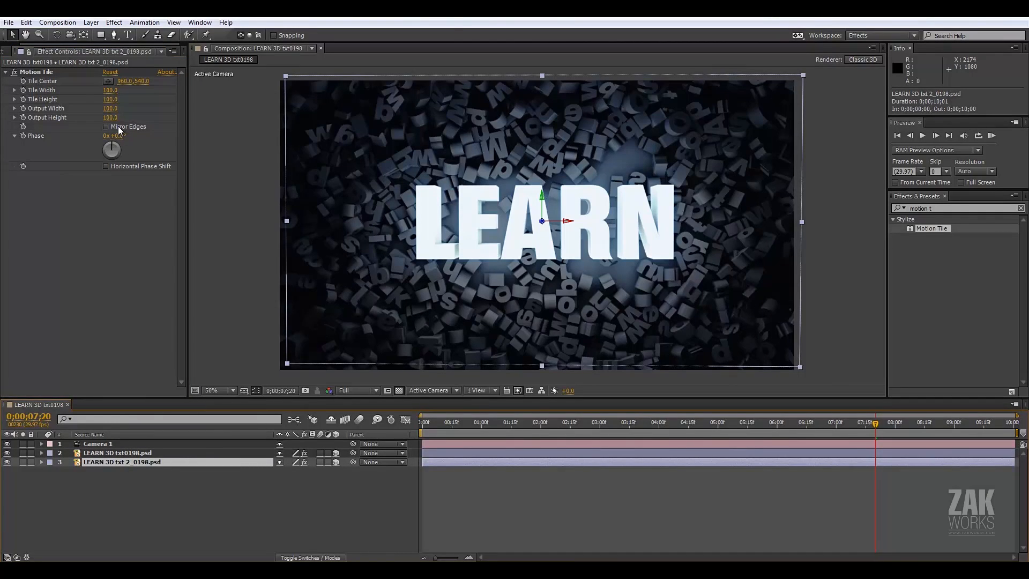
{"action": "left_click", "coordinate": [118, 128]}
{"action": "left_click", "coordinate": [111, 108]}
{"action": "type", "text": "130"}
{"action": "key", "text": "Tab"}
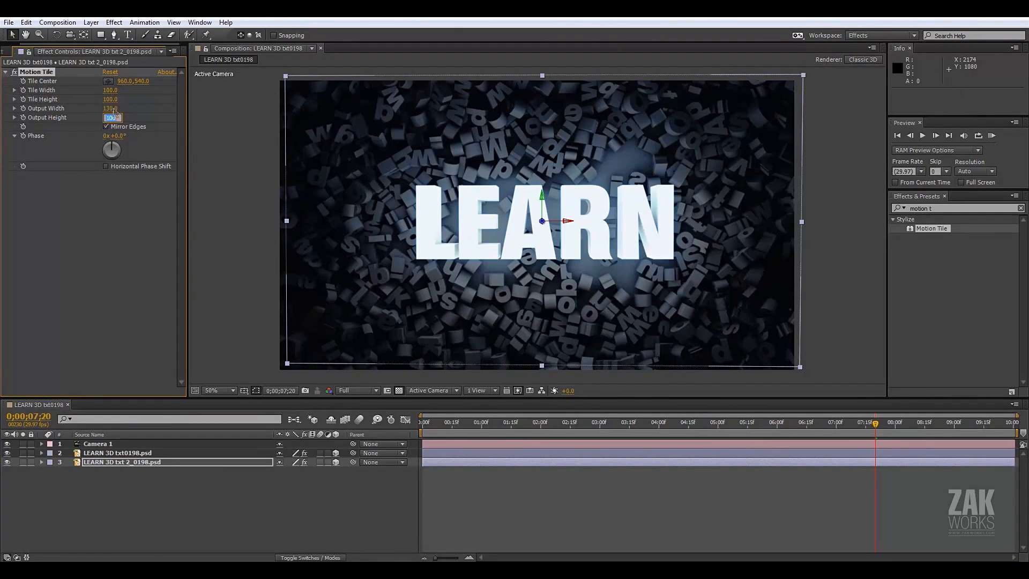
{"action": "key", "text": "Return"}
{"action": "left_click", "coordinate": [489, 485]}
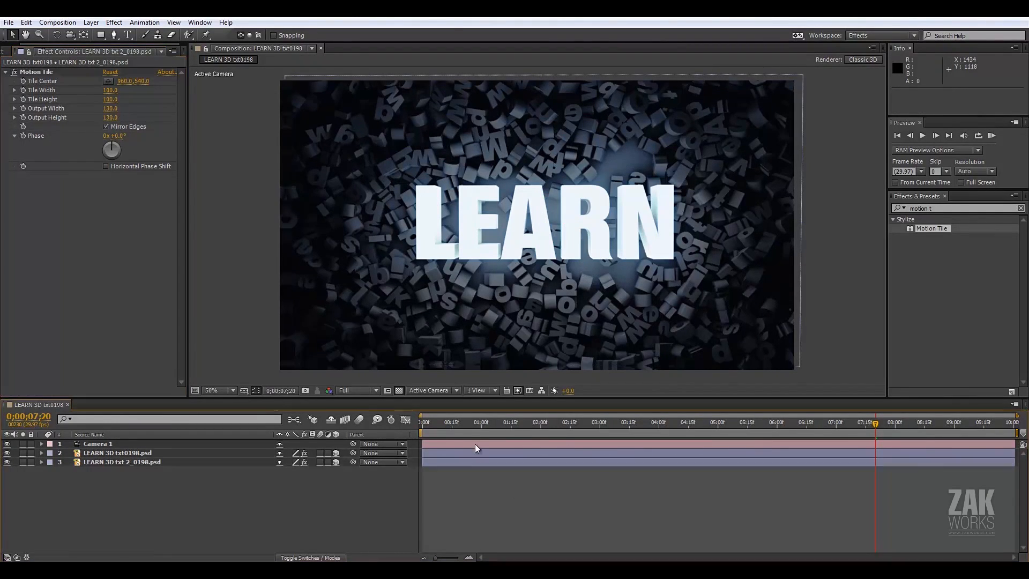
- Add an adjustment layer named Fades above the camera and save the project
{"action": "left_click_drag", "start_coordinate": [451, 424], "coordinate": [377, 427]}
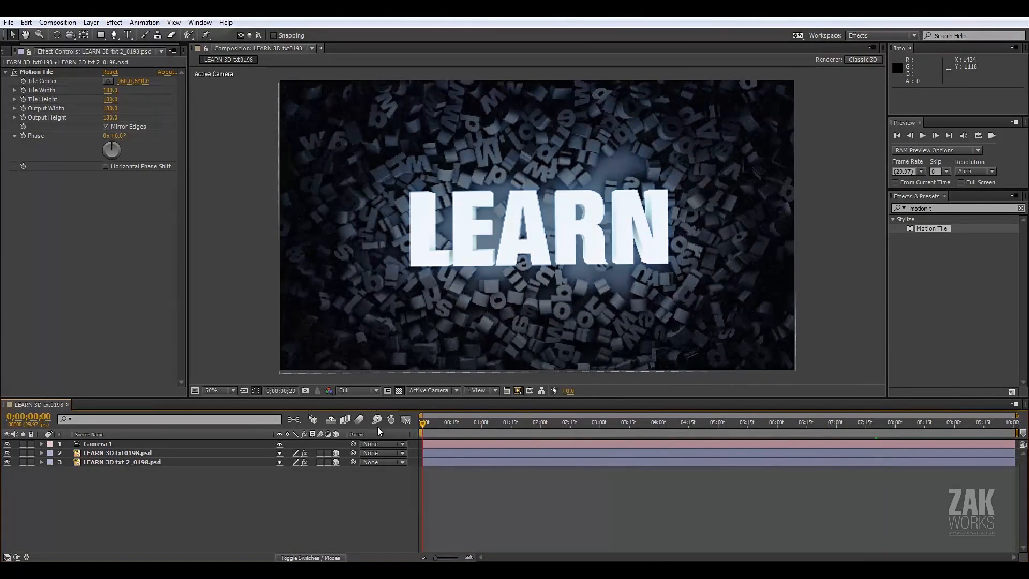
{"action": "left_click", "coordinate": [89, 23]}
{"action": "mouse_move", "coordinate": [177, 34]}
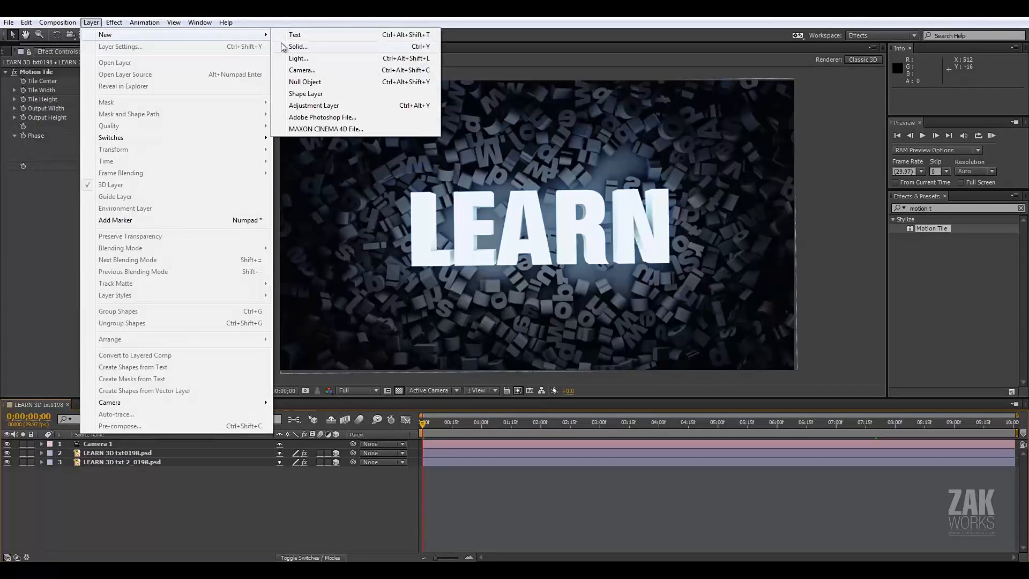
{"action": "left_click", "coordinate": [336, 107]}
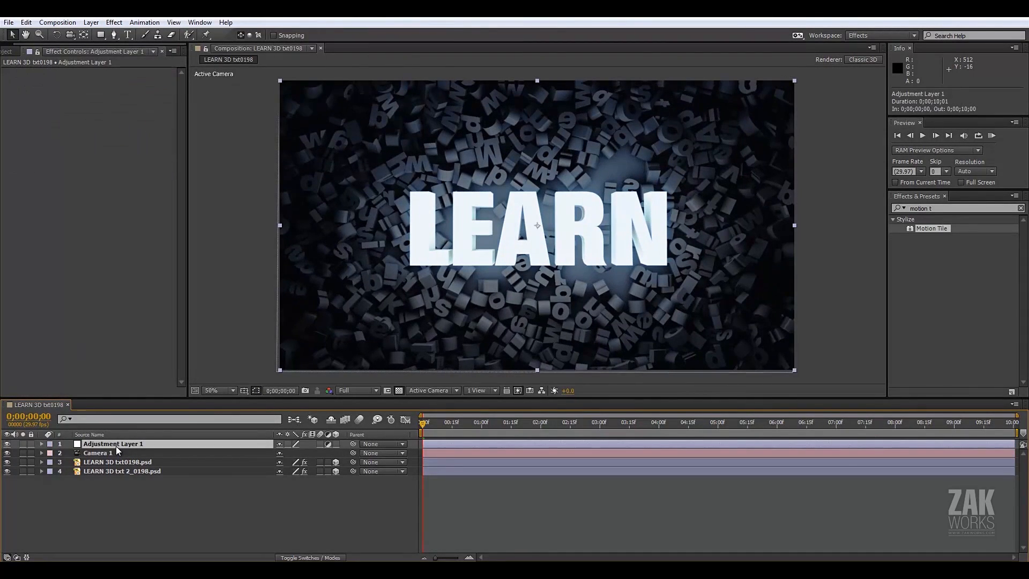
{"action": "key", "text": "Return"}
{"action": "type", "text": "Fades"}
{"action": "key", "text": "Return"}
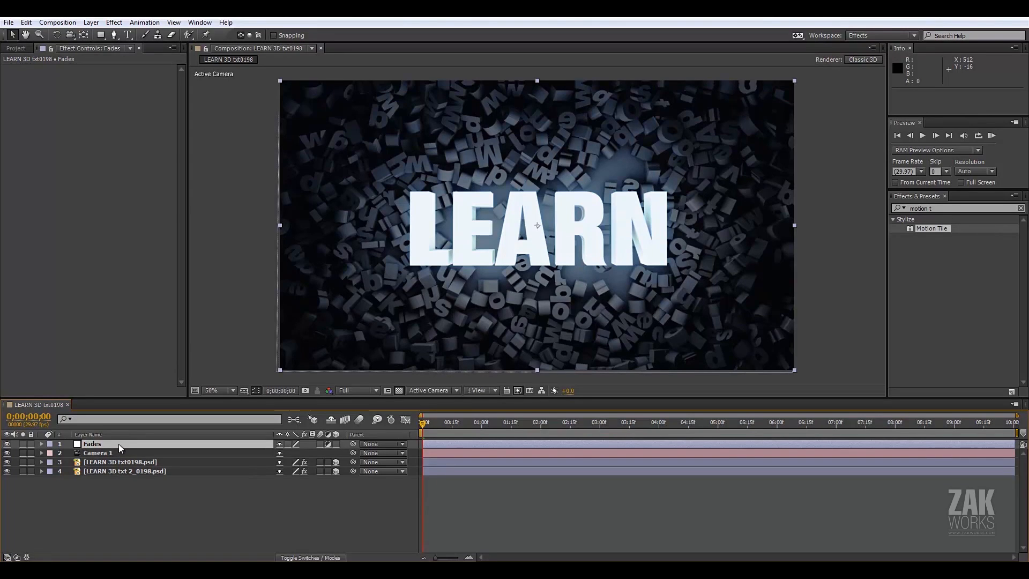
{"action": "left_click_drag", "start_coordinate": [438, 426], "coordinate": [501, 426]}
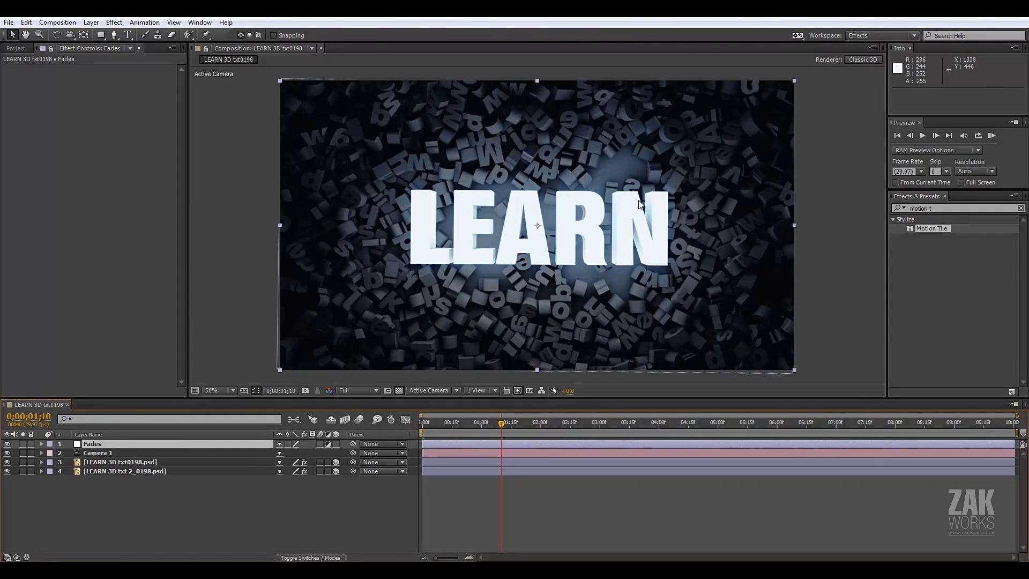
{"action": "key", "text": "ctrl+s"}
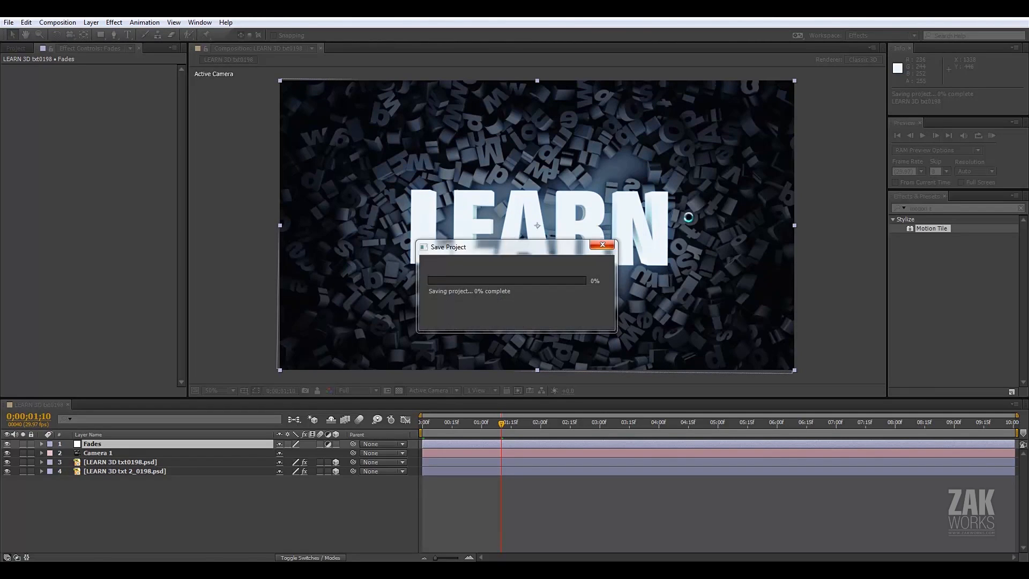
- Apply a Curves effect to the Fades layer and darken the image by lowering the RGB curve's white point and midtones
{"action": "left_click_drag", "start_coordinate": [443, 424], "coordinate": [490, 427]}
{"action": "left_click", "coordinate": [90, 444]}
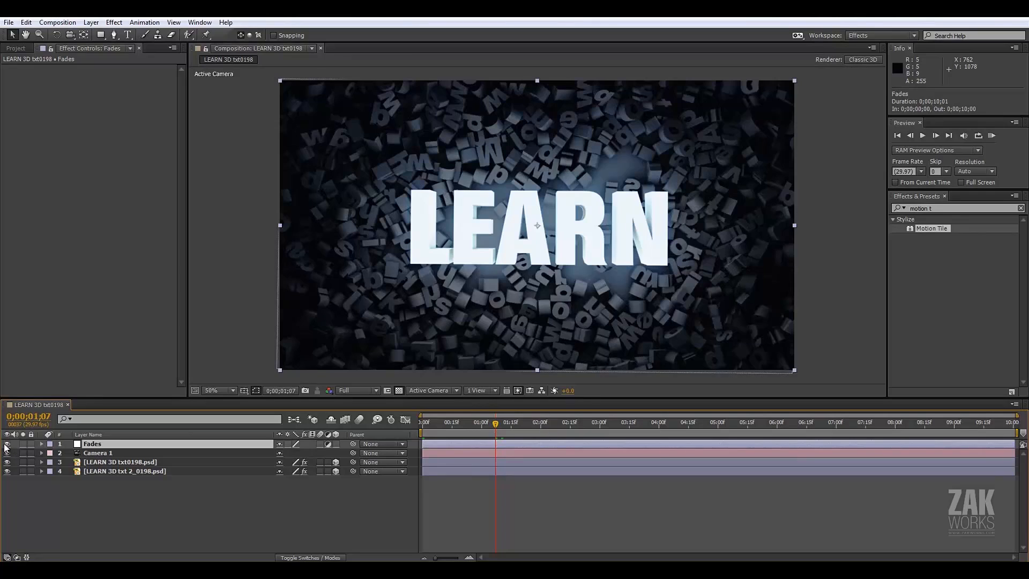
{"action": "left_click", "coordinate": [114, 22]}
{"action": "mouse_move", "coordinate": [156, 139]}
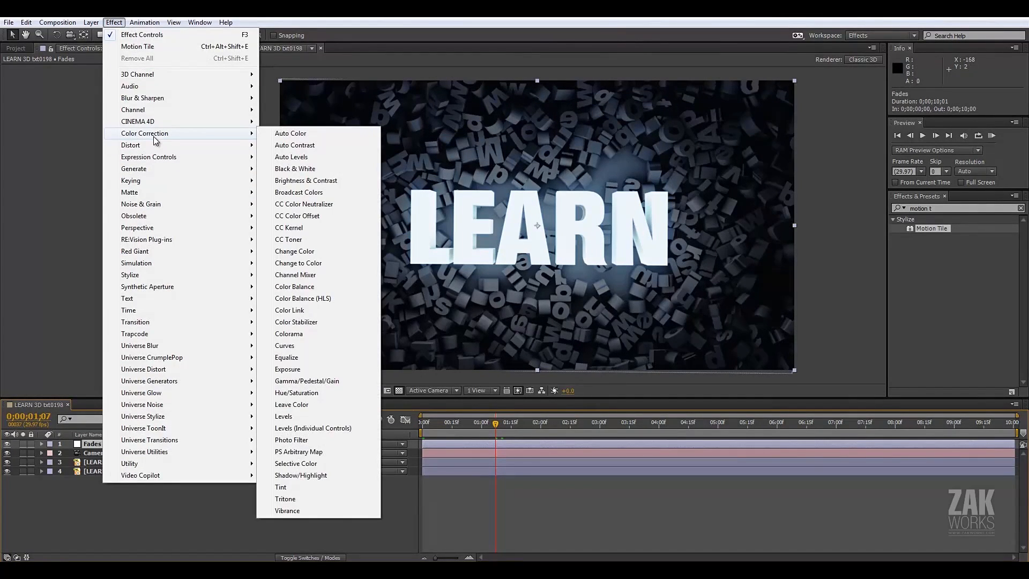
{"action": "left_click", "coordinate": [285, 346]}
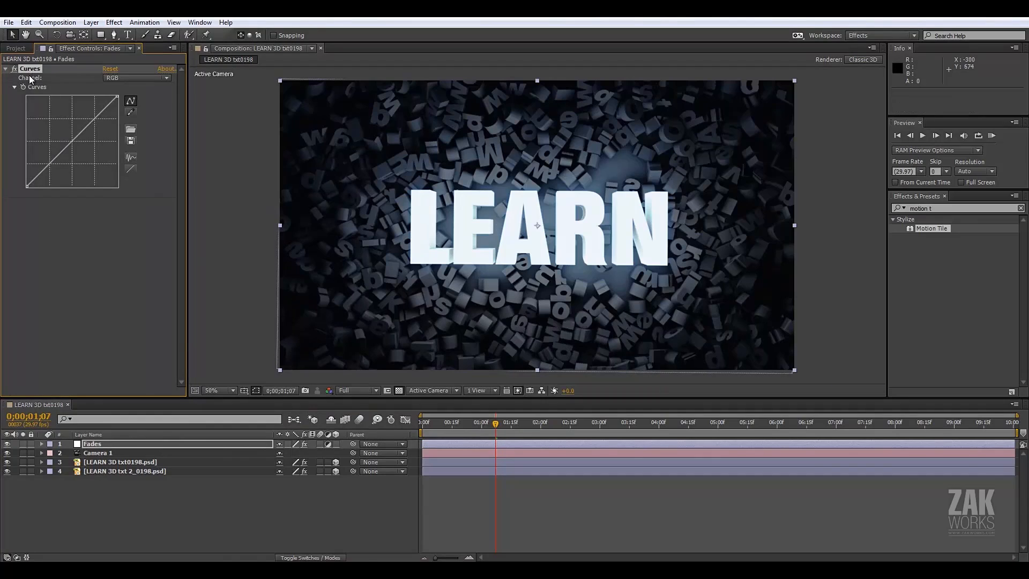
{"action": "left_click_drag", "start_coordinate": [118, 98], "coordinate": [129, 171]}
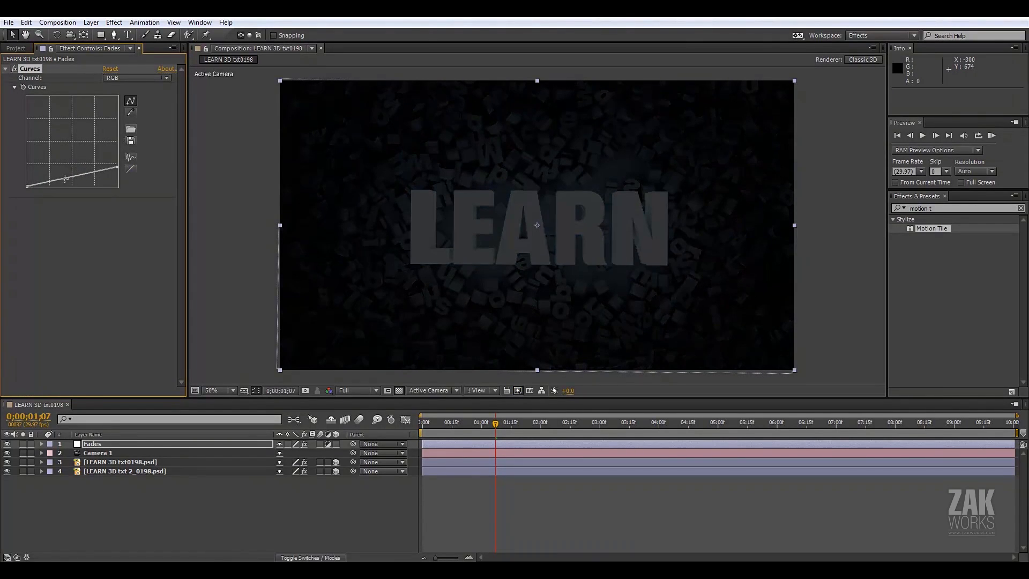
{"action": "left_click_drag", "start_coordinate": [66, 178], "coordinate": [73, 184]}
- Trim the end of the Fades layer to 0;00;01;00
{"action": "left_click_drag", "start_coordinate": [495, 423], "coordinate": [481, 435]}
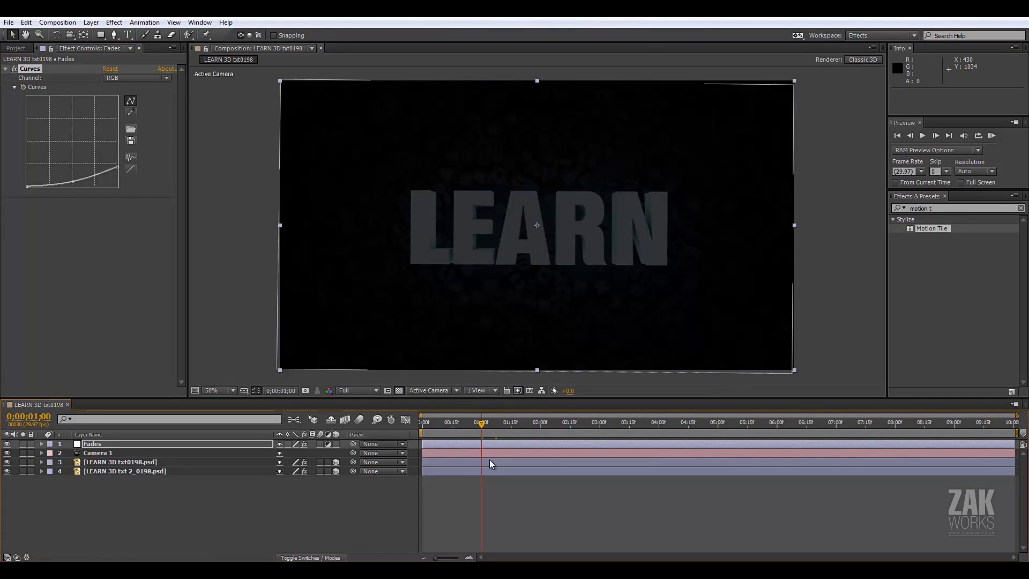
{"action": "left_click", "coordinate": [483, 446]}
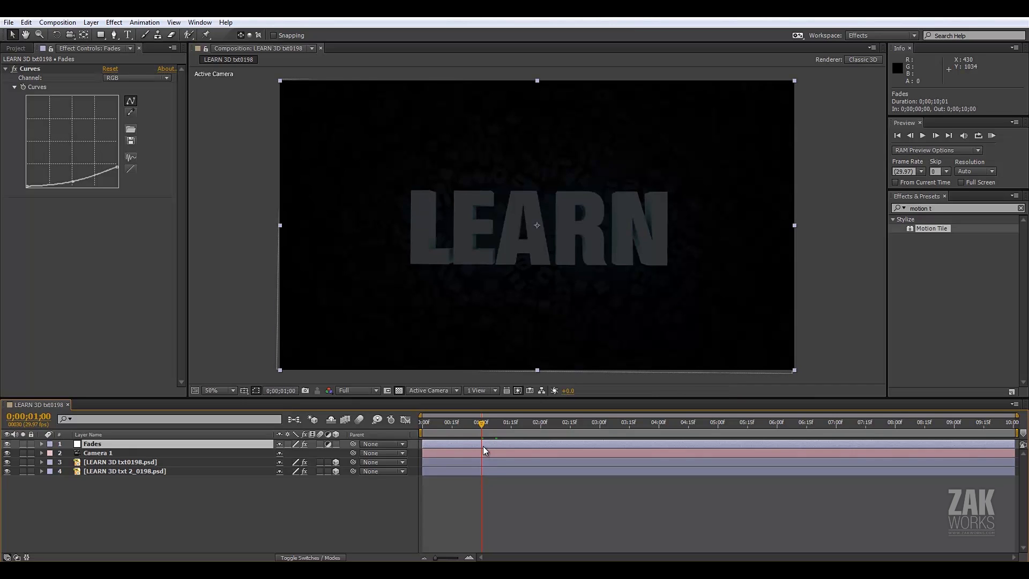
{"action": "key", "text": "alt+bracketright"}
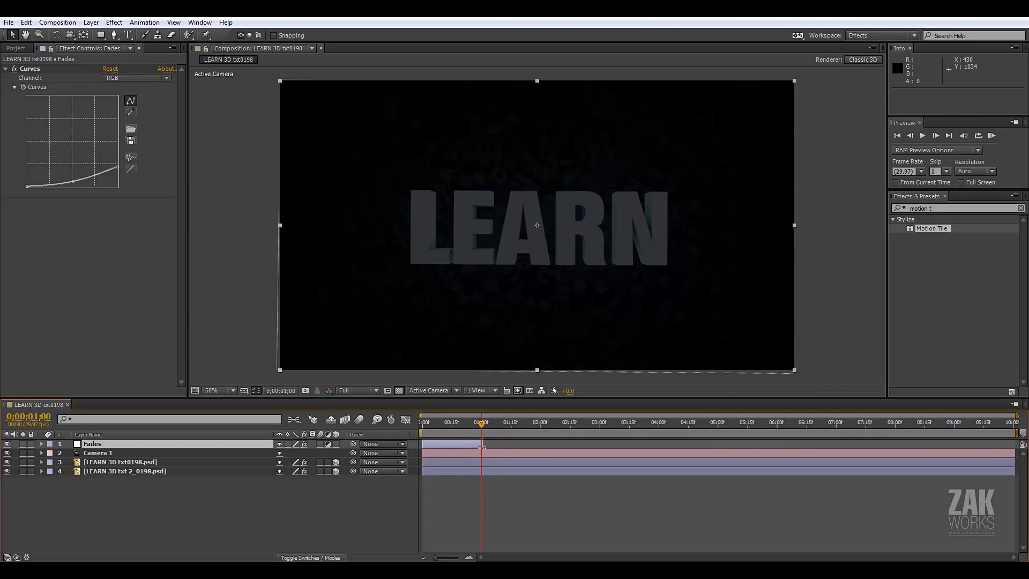
- Reveal the Fades layer's Opacity and set a 100% keyframe at 0;00;01;00
{"action": "left_click", "coordinate": [477, 441]}
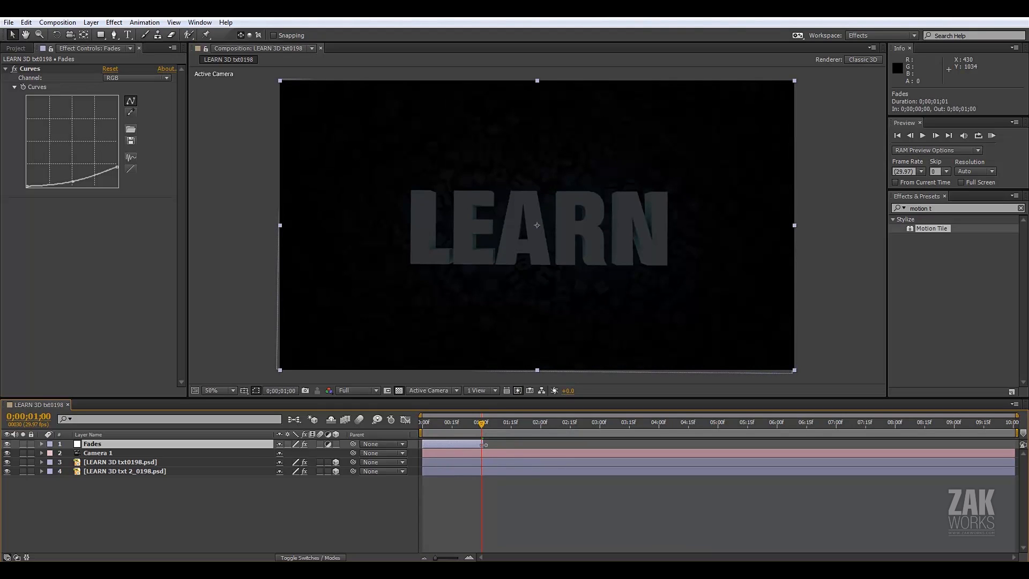
{"action": "key", "text": "t"}
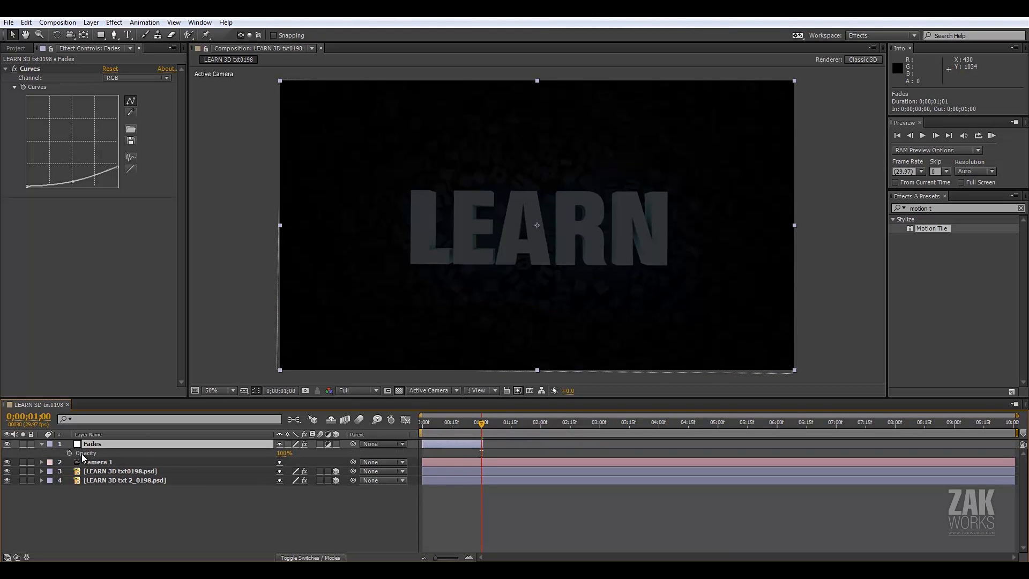
{"action": "left_click", "coordinate": [102, 453]}
{"action": "left_click", "coordinate": [69, 453]}
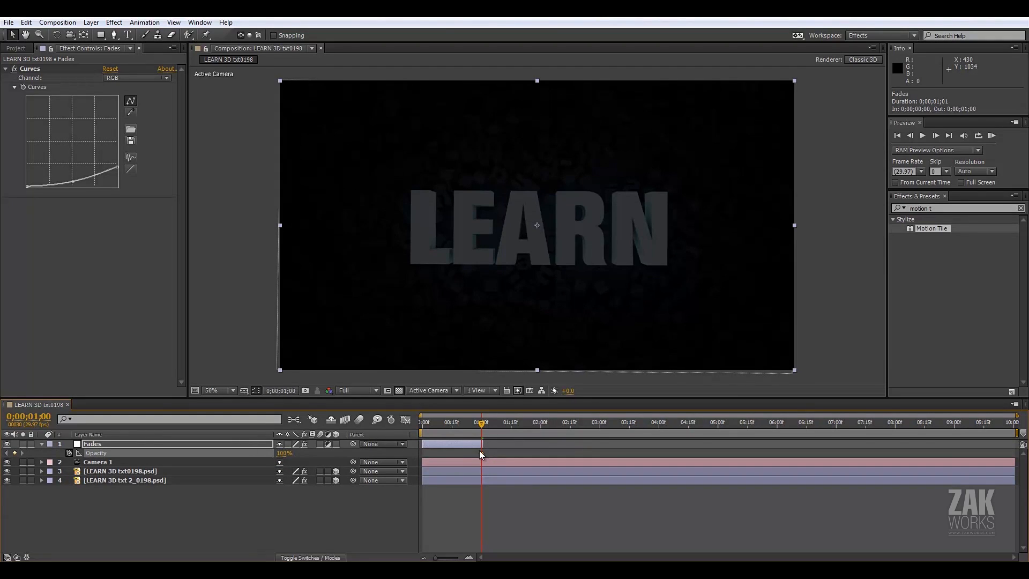
- Set the Fades layer's Opacity keyframes to 0% at 0;00;01;00 and at 0;00;00;00
{"action": "left_click", "coordinate": [283, 453]}
{"action": "type", "text": "0"}
{"action": "key", "text": "Return"}
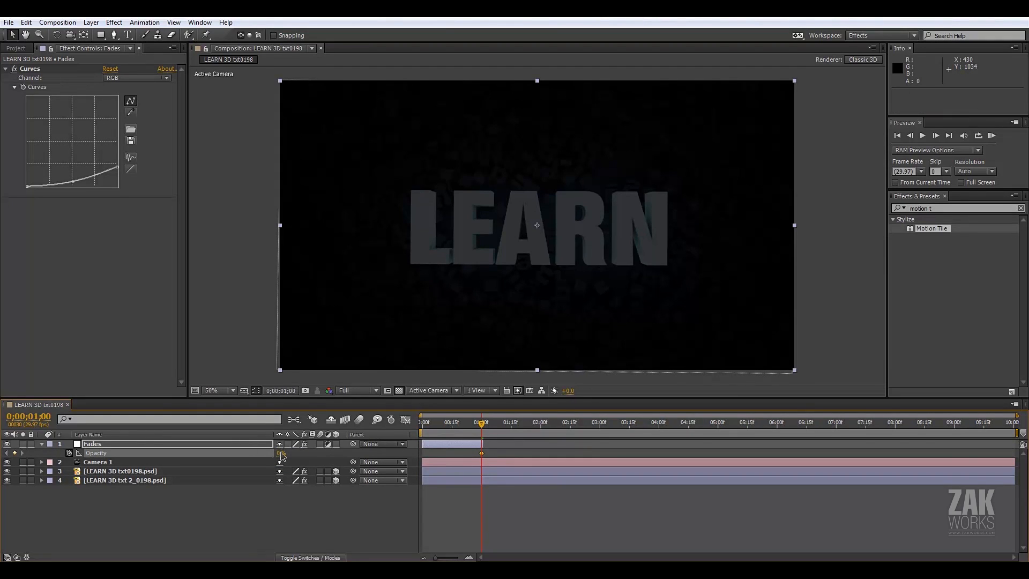
{"action": "left_click", "coordinate": [422, 425]}
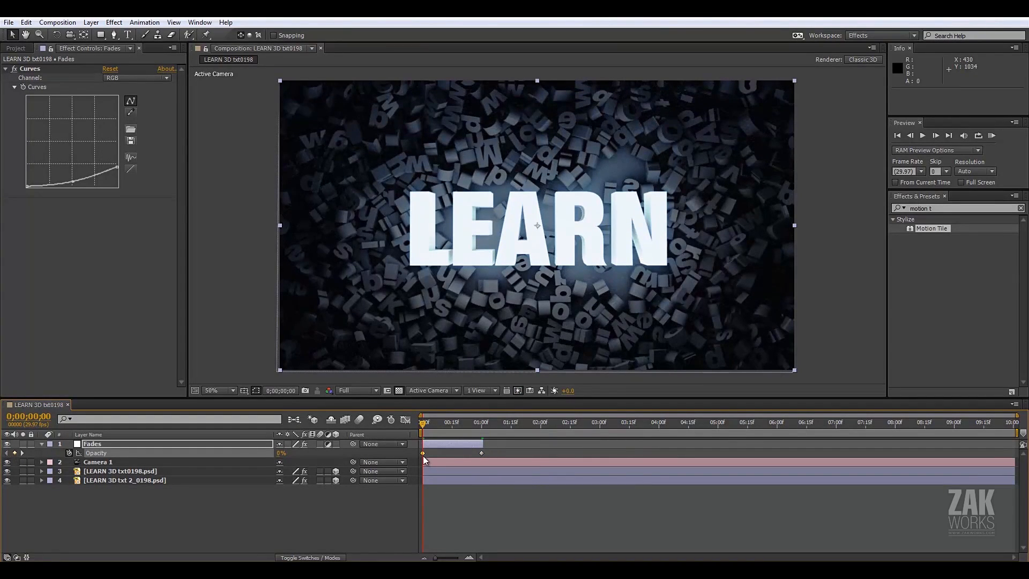
- Add a 100% Opacity keyframe to the Fades layer at 0;00;00;10
{"action": "key", "text": "shift+Page_Down"}
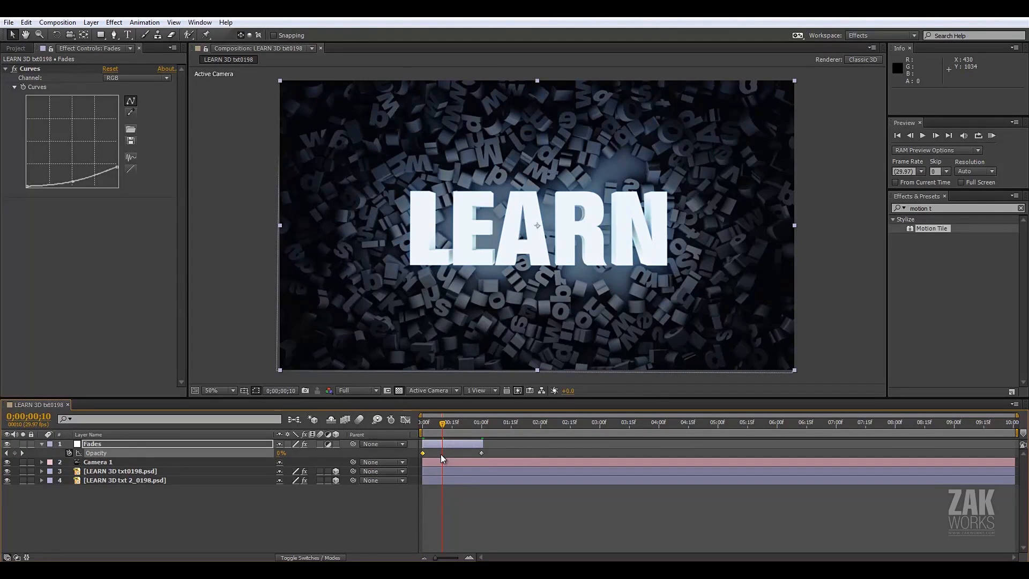
{"action": "key", "text": "k"}
{"action": "key", "text": "shift+Page_Up"}
{"action": "key", "text": "shift+Page_Up"}
{"action": "left_click", "coordinate": [279, 454]}
{"action": "type", "text": "100"}
{"action": "key", "text": "Return"}
- Add another 100% Opacity keyframe to the Fades layer at 0;00;00;20
{"action": "left_click", "coordinate": [481, 424]}
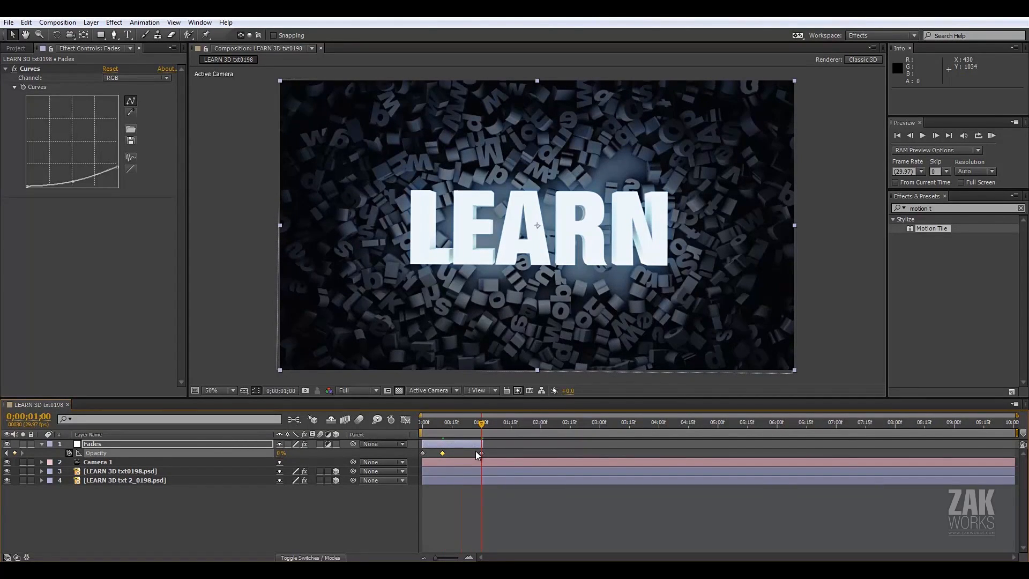
{"action": "key", "text": "shift+Page_Up"}
{"action": "left_click", "coordinate": [279, 454]}
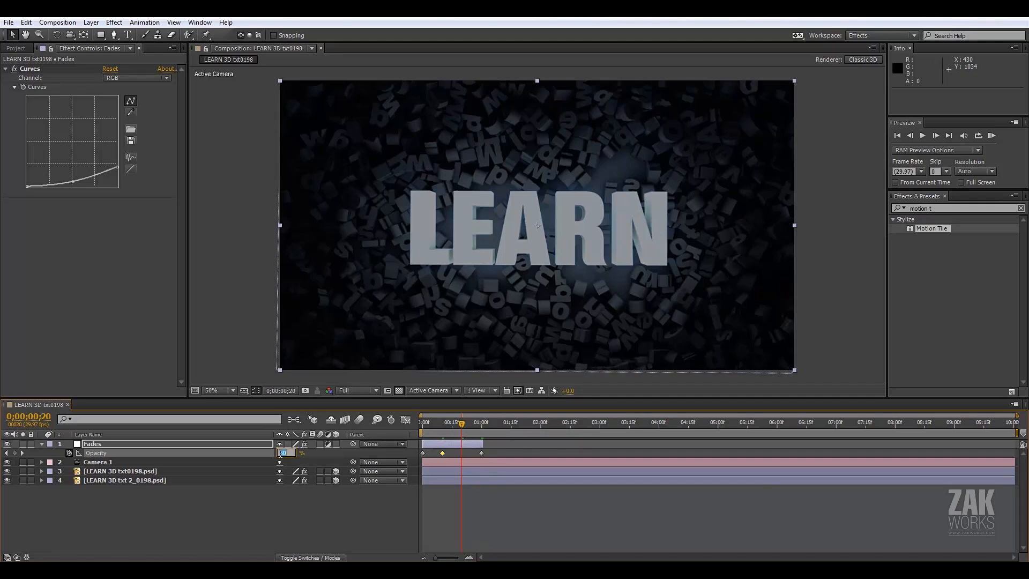
{"action": "key", "text": "Return"}
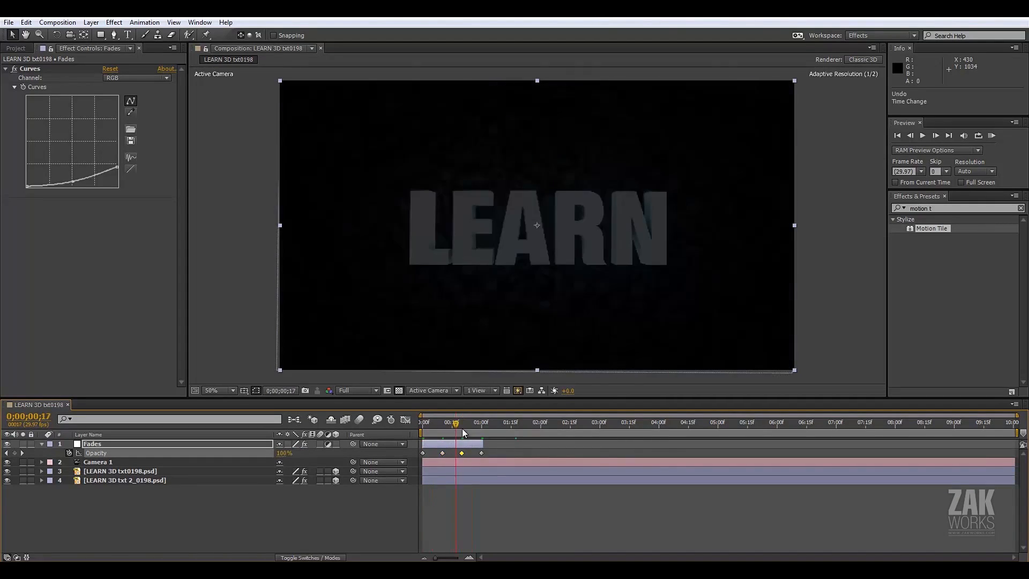
- End the work area at 0;00;01;17 and run a RAM preview of the fade
{"action": "left_click_drag", "start_coordinate": [462, 423], "coordinate": [514, 423]}
{"action": "key", "text": "n"}
{"action": "key", "text": "KP_0"}
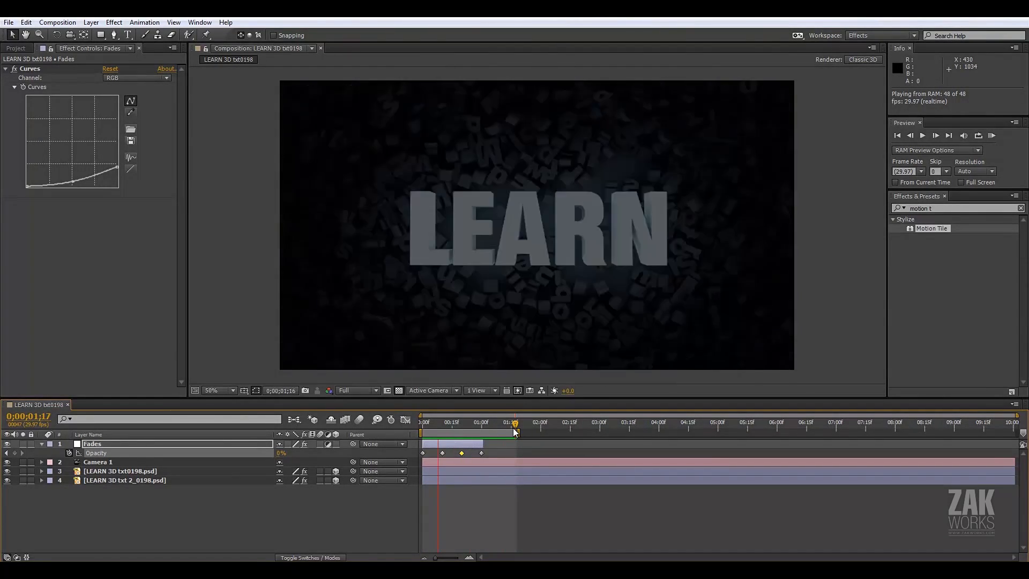
{"action": "key", "text": "space"}
- Compress the four Fades Opacity keyframes so the last one falls at 0;00;00;07, and trim the layer's end to that time
{"action": "left_click_drag", "start_coordinate": [513, 427], "coordinate": [379, 430]}
{"action": "left_click_drag", "start_coordinate": [489, 449], "coordinate": [420, 457]}
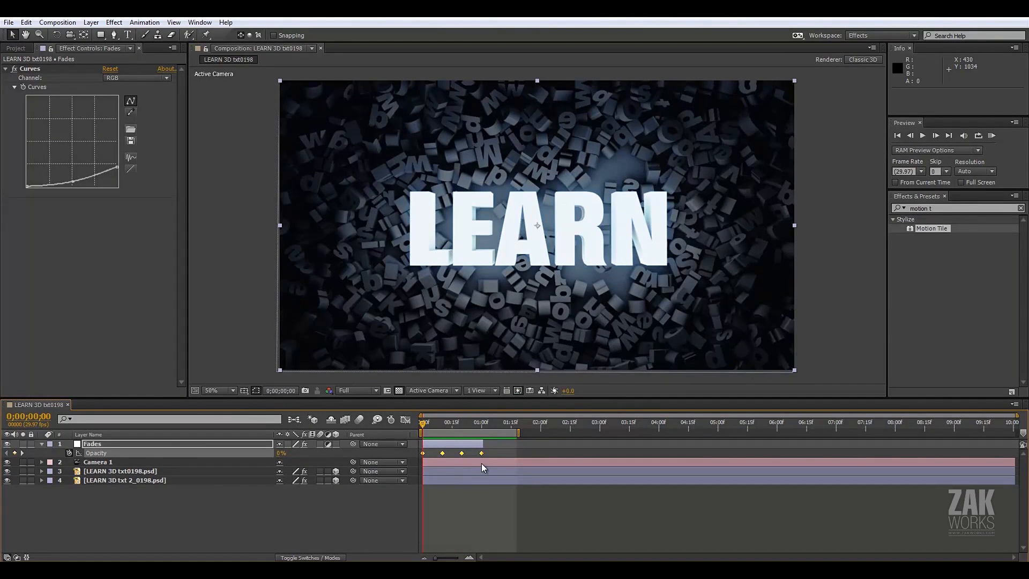
{"action": "left_click_drag", "start_coordinate": [482, 455], "coordinate": [472, 452], "text": "alt"}
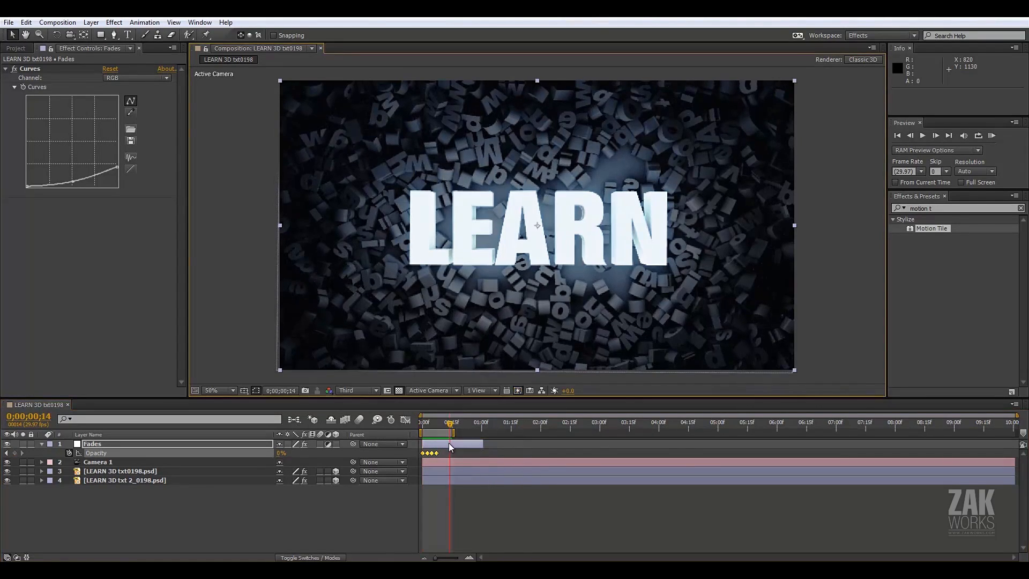
{"action": "key", "text": "KP_0"}
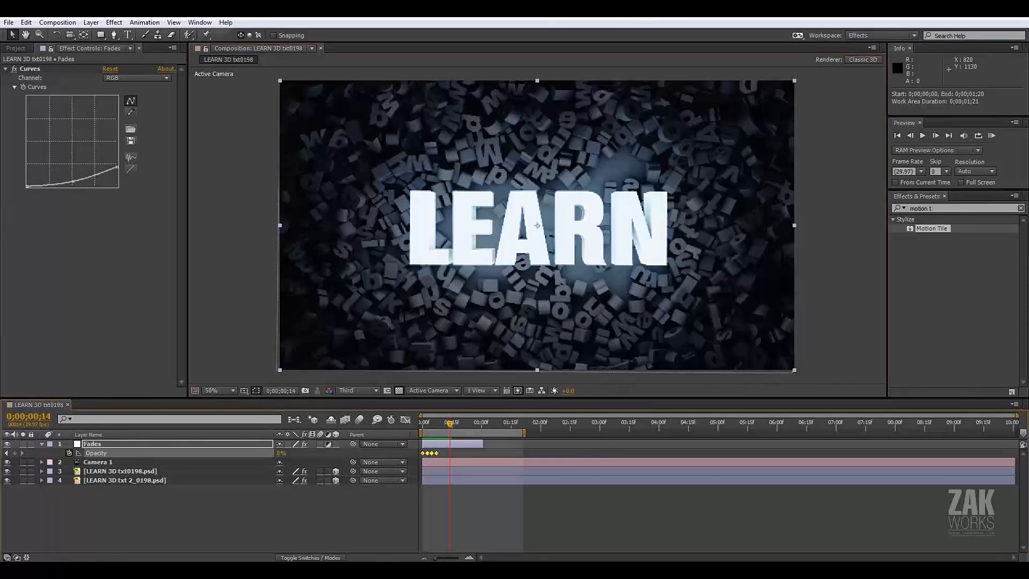
{"action": "left_click", "coordinate": [449, 445]}
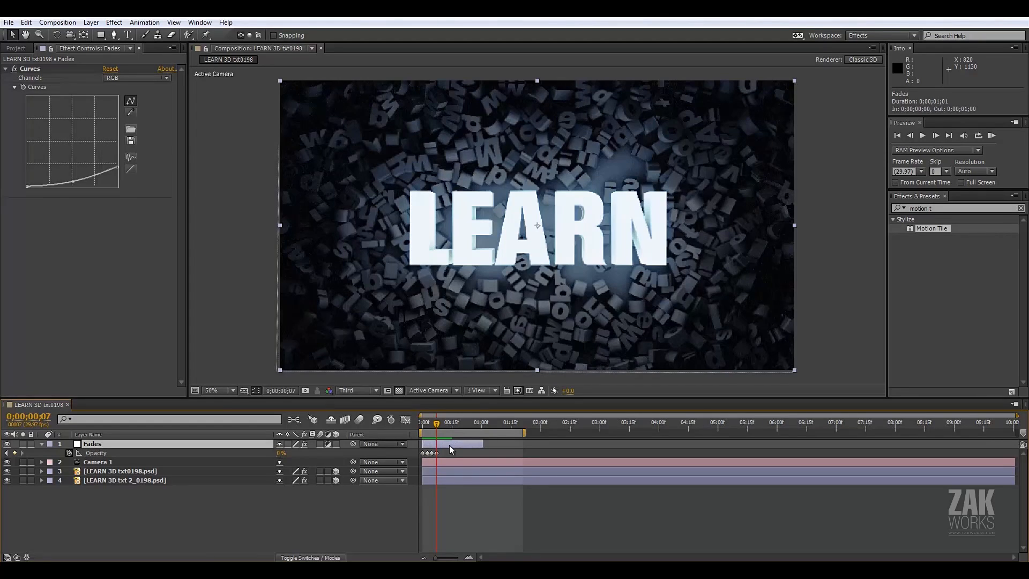
{"action": "key", "text": "alt+bracketright"}
- Duplicate the Fades layer twice and place the copies starting at 0;00;00;14 and 0;00;00;27
{"action": "left_click", "coordinate": [449, 422]}
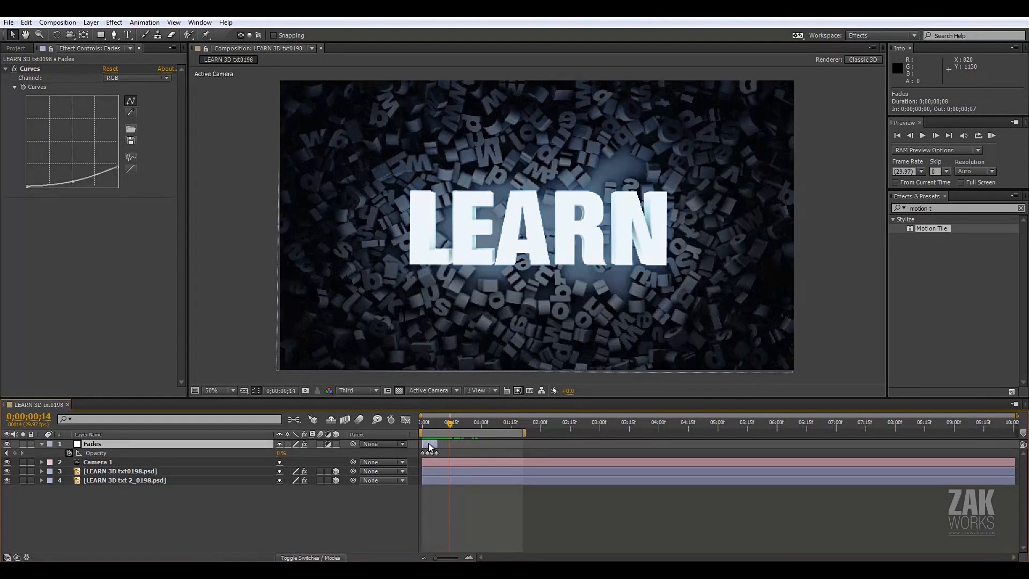
{"action": "key", "text": "ctrl+d"}
{"action": "left_click_drag", "start_coordinate": [430, 444], "coordinate": [456, 447]}
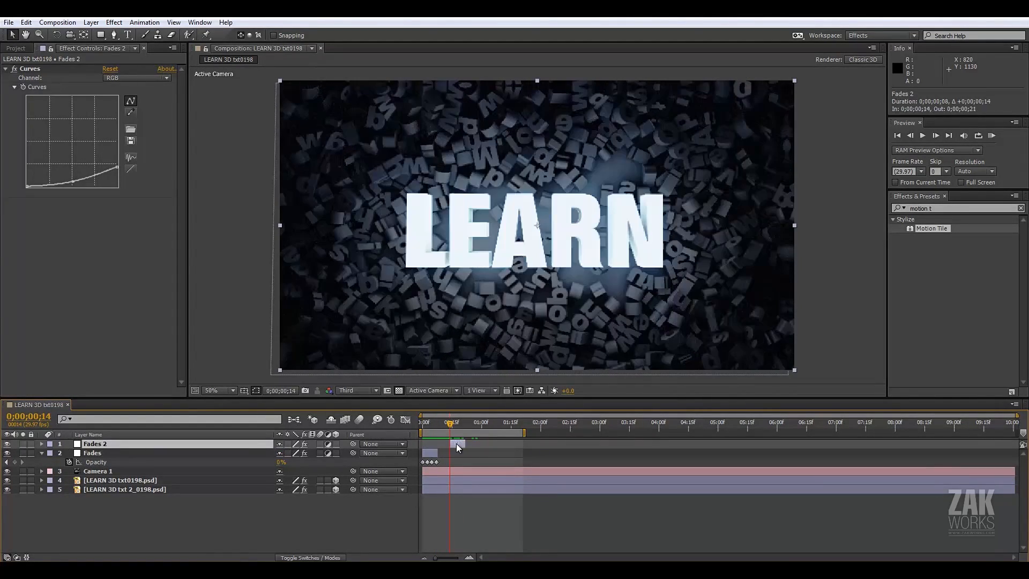
{"action": "key", "text": "ctrl+d"}
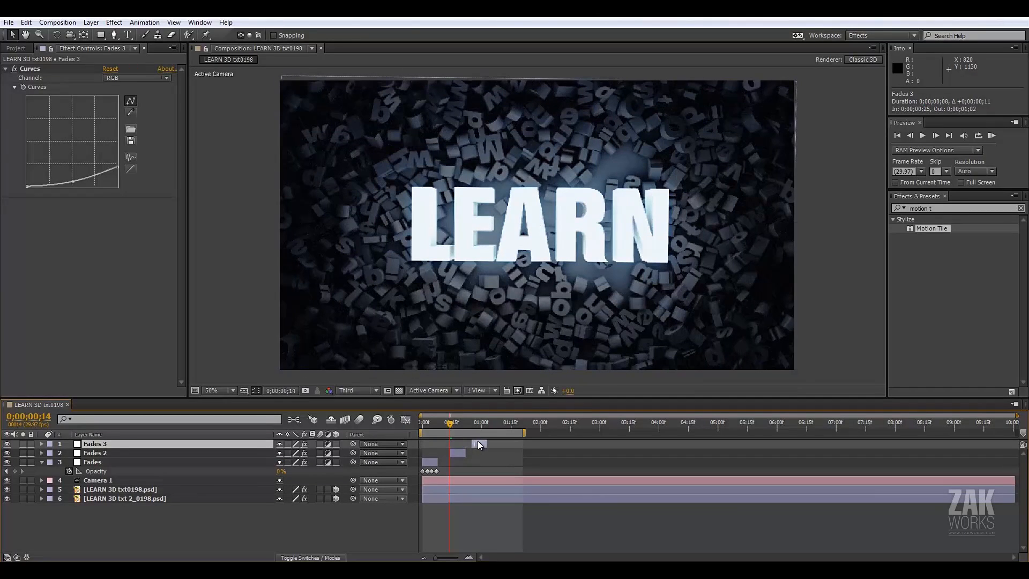
- Shift all three Fades layers together so the first one starts at 0;00;00;07
{"action": "left_click_drag", "start_coordinate": [451, 423], "coordinate": [422, 423]}
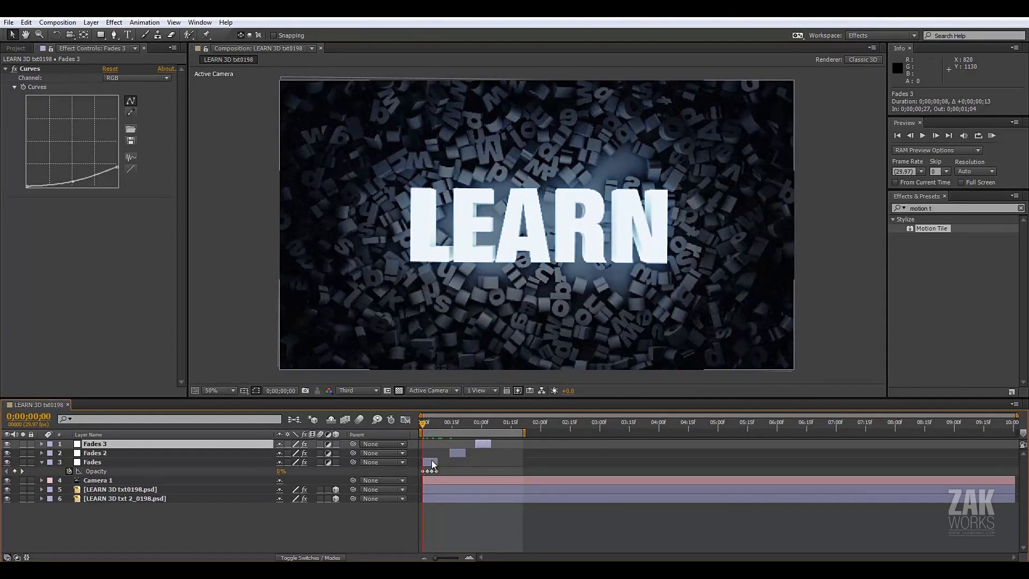
{"action": "left_click", "coordinate": [430, 461]}
{"action": "left_click", "coordinate": [479, 444], "text": "shift"}
{"action": "left_click_drag", "start_coordinate": [455, 454], "coordinate": [470, 454]}
{"action": "left_click", "coordinate": [472, 462]}
- Trim and move the three Fades layers into back-to-back clips from 0;00;00;07 to 0;00;00;19, and run a RAM preview
{"action": "left_click_drag", "start_coordinate": [423, 424], "coordinate": [446, 423]}
{"action": "left_click", "coordinate": [448, 462]}
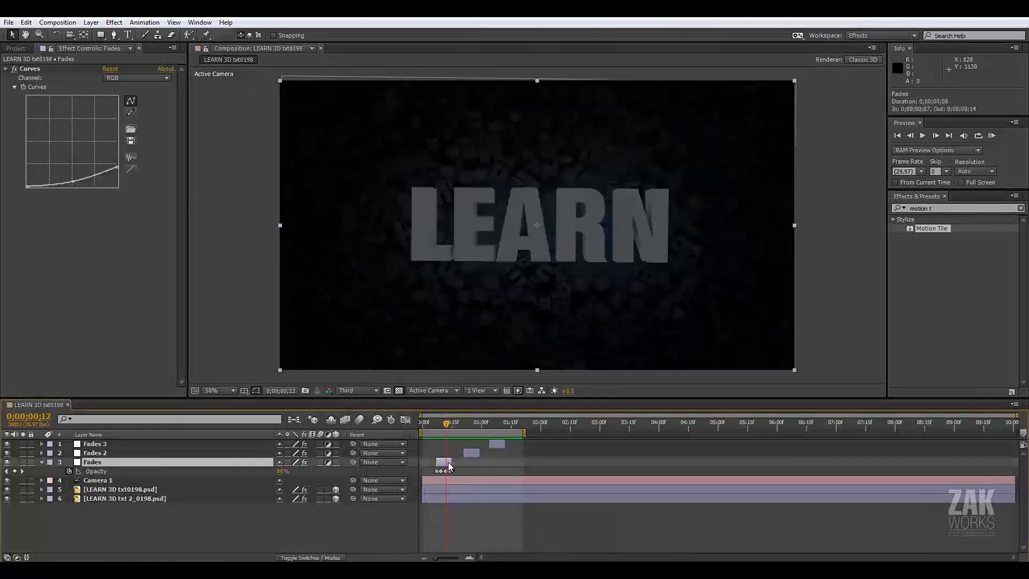
{"action": "mouse_move", "coordinate": [471, 451]}
{"action": "left_mouse_down"}
{"action": "mouse_move", "coordinate": [446, 452]}
{"action": "mouse_move", "coordinate": [483, 447]}
{"action": "mouse_move", "coordinate": [464, 444]}
{"action": "left_mouse_up"}
{"action": "left_click", "coordinate": [497, 443]}
{"action": "key", "text": "Home"}
{"action": "key", "text": "KP_0"}
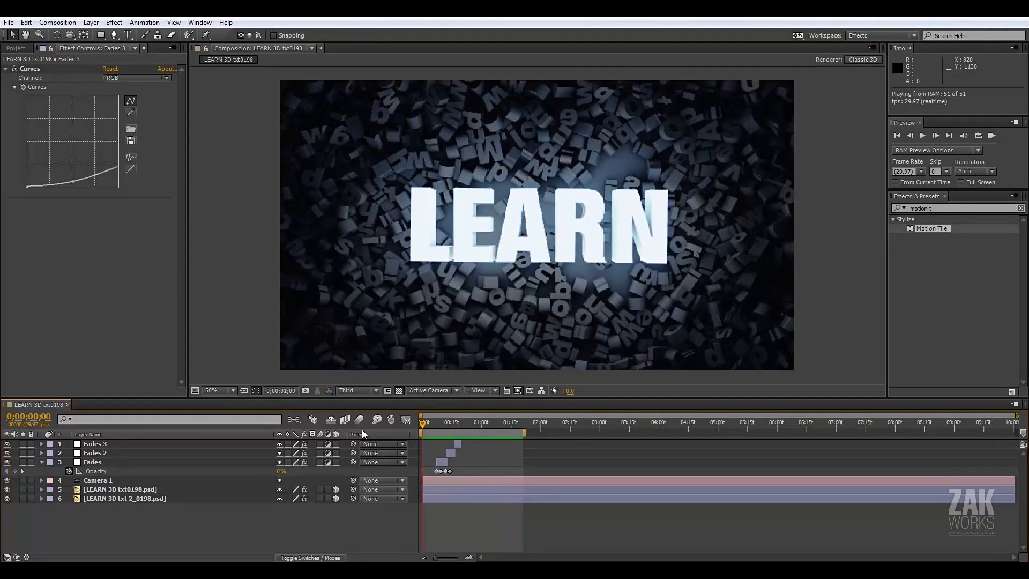
- Extend the first Fades layer's start back to 0;00;00;00
{"action": "left_click", "coordinate": [441, 462]}
{"action": "left_click_drag", "start_coordinate": [440, 462], "coordinate": [432, 463]}
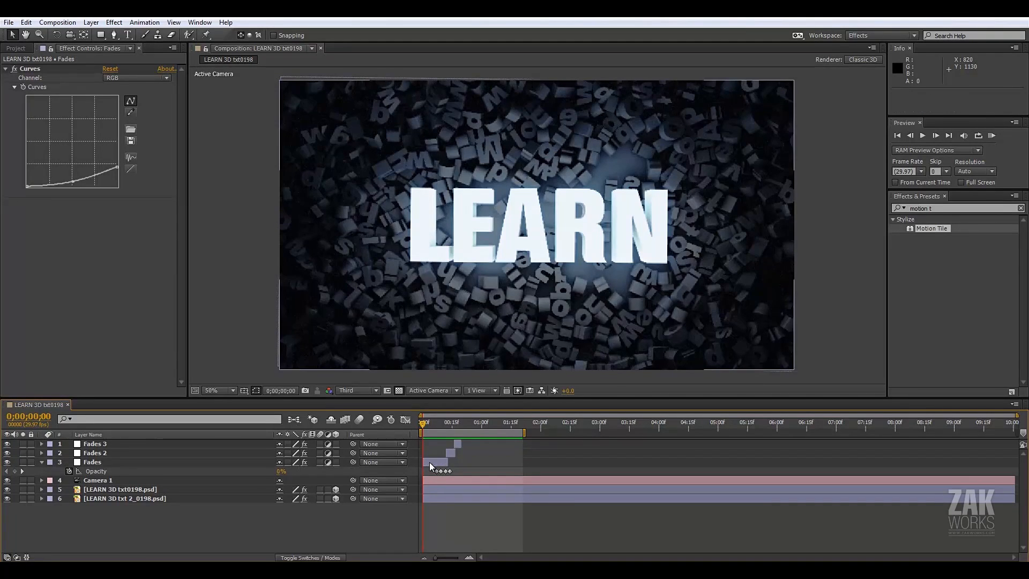
{"action": "left_click", "coordinate": [426, 423]}
{"action": "key", "text": "Home"}
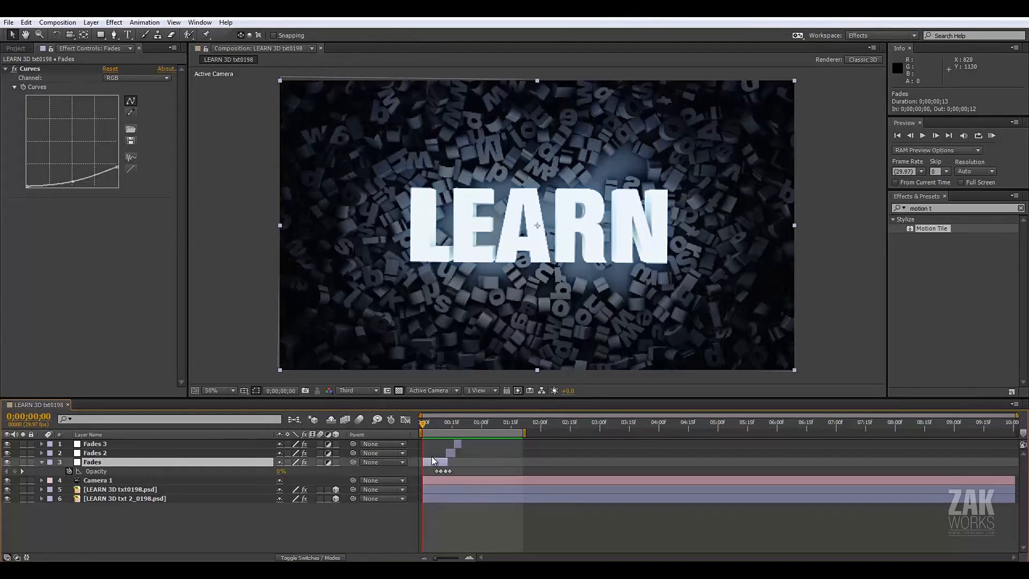
- Set the first Fades layer's Opacity to 100% at 0;00;00;00 and 62% at 0;00;00;07
{"action": "left_click", "coordinate": [97, 471]}
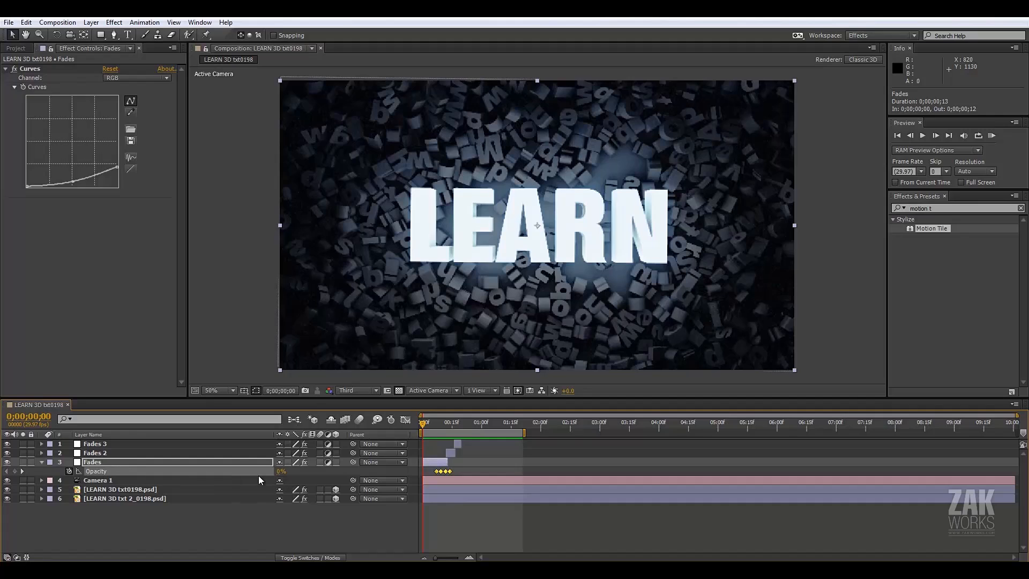
{"action": "left_click", "coordinate": [387, 471]}
{"action": "left_click", "coordinate": [280, 471]}
{"action": "type", "text": "100"}
{"action": "key", "text": "Return"}
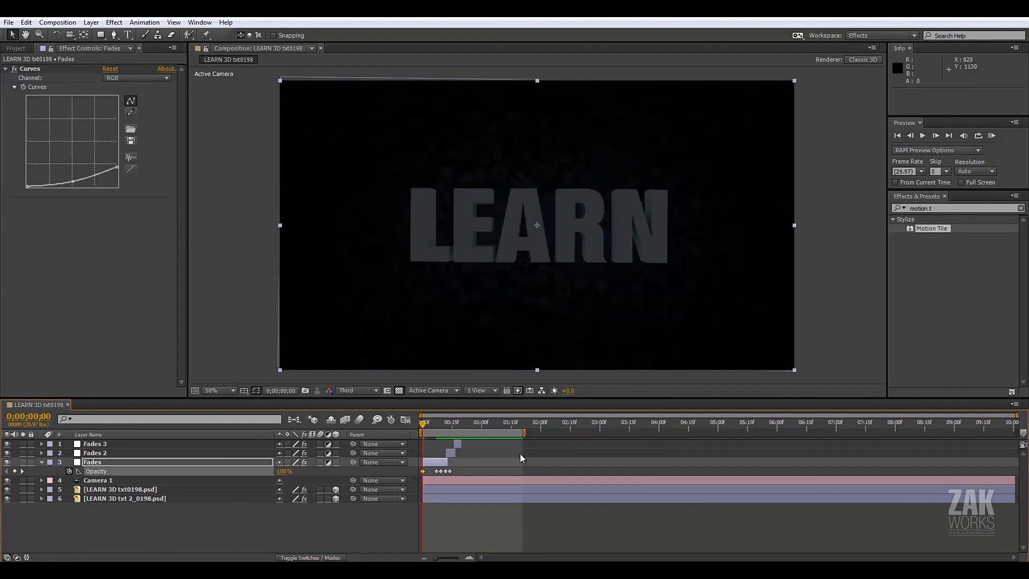
{"action": "left_click_drag", "start_coordinate": [427, 427], "coordinate": [435, 424]}
{"action": "left_click_drag", "start_coordinate": [281, 471], "coordinate": [334, 470]}
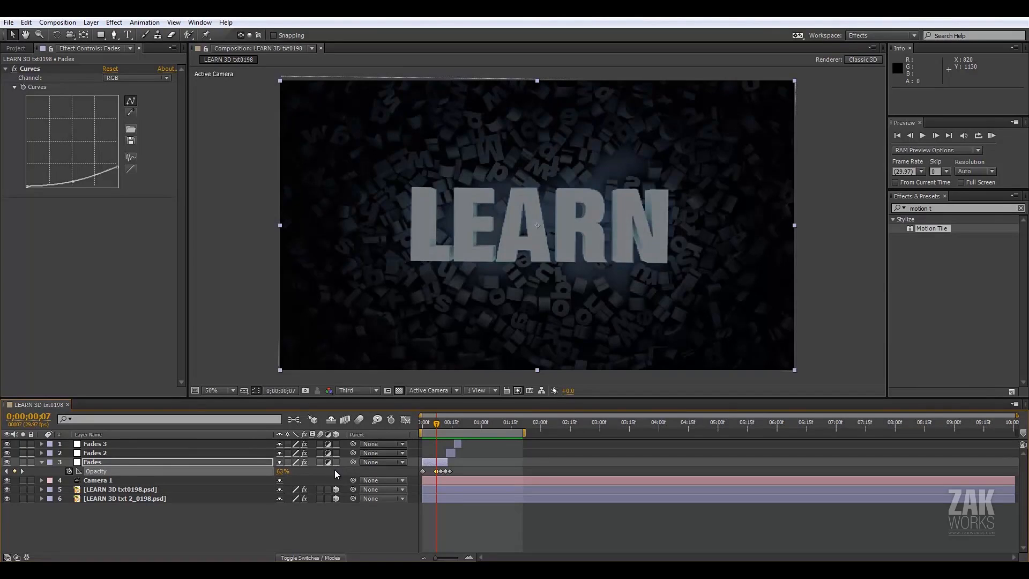
- Reveal the Fades 2 layer's Opacity and delete its first two keyframes
{"action": "left_click_drag", "start_coordinate": [441, 420], "coordinate": [453, 426]}
{"action": "key", "text": "ctrl+Up"}
{"action": "key", "text": "t"}
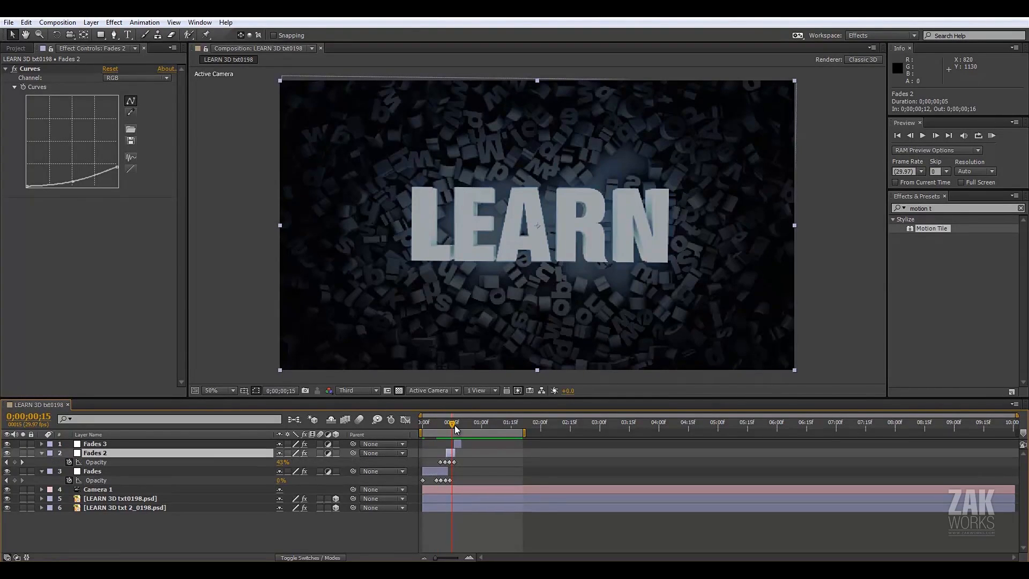
{"action": "left_click_drag", "start_coordinate": [450, 429], "coordinate": [448, 424]}
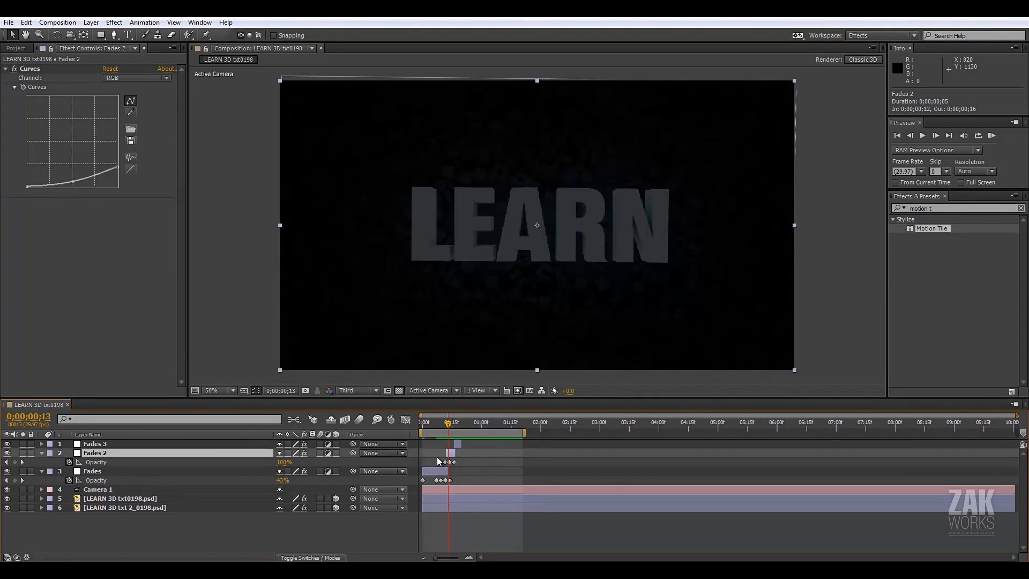
{"action": "left_click_drag", "start_coordinate": [433, 459], "coordinate": [445, 465]}
{"action": "key", "text": "Delete"}
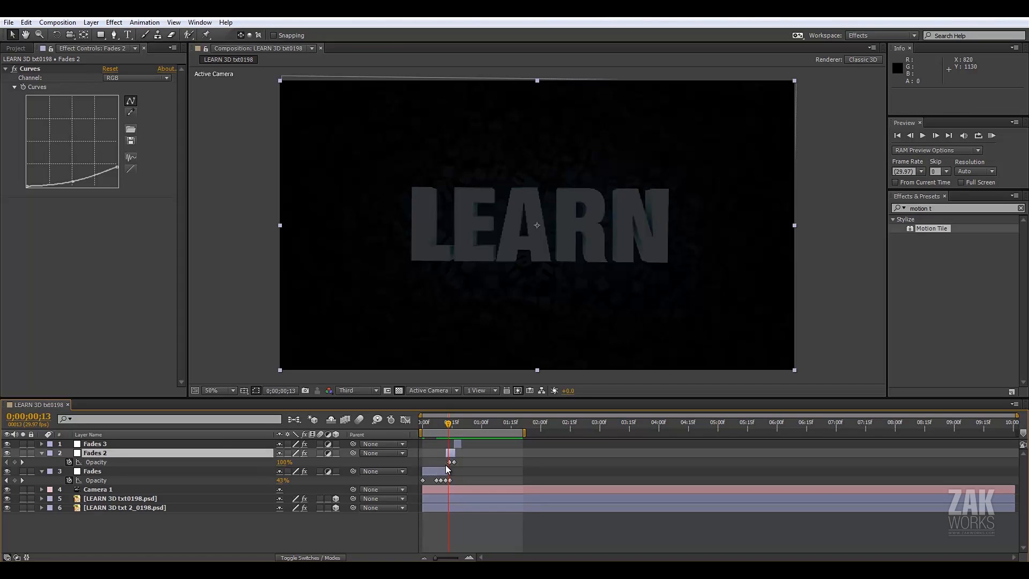
- Reveal the Fades 3 layer's Opacity keyframes with the current time at 0;00;00;16
{"action": "mouse_move", "coordinate": [446, 432]}
{"action": "left_mouse_down"}
{"action": "mouse_move", "coordinate": [437, 427]}
{"action": "mouse_move", "coordinate": [454, 427]}
{"action": "left_mouse_up"}
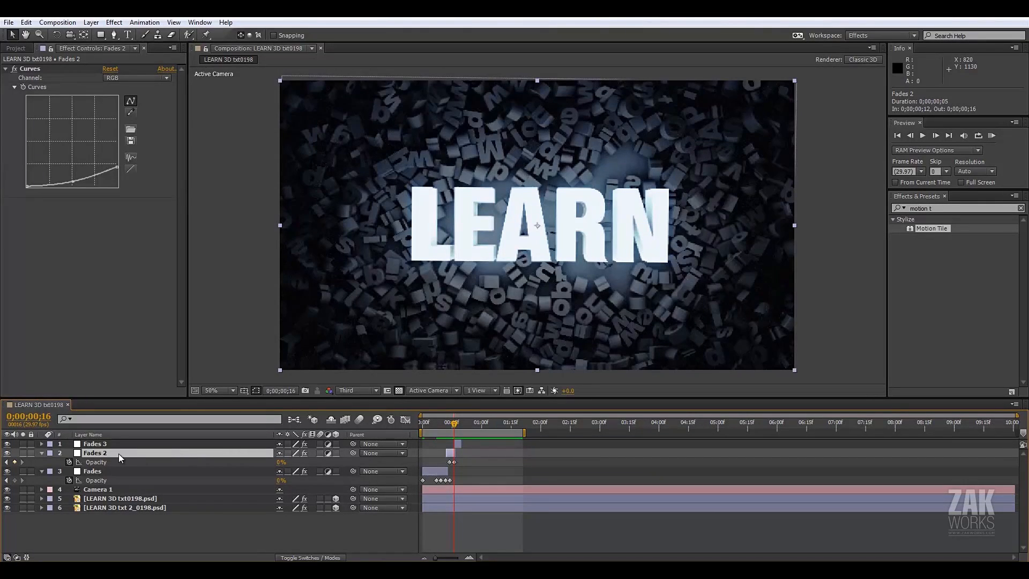
{"action": "left_click", "coordinate": [458, 444]}
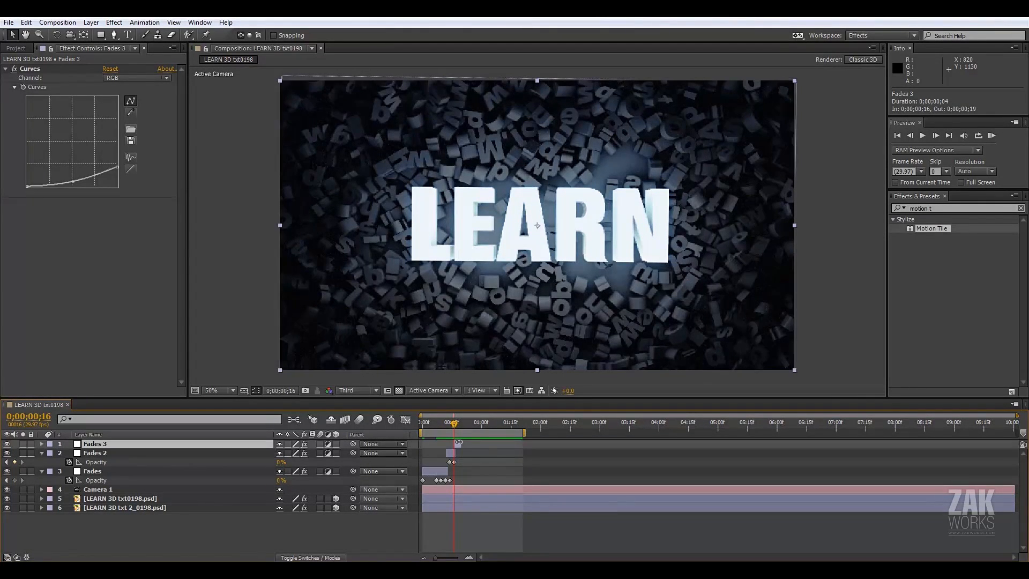
{"action": "key", "text": "t"}
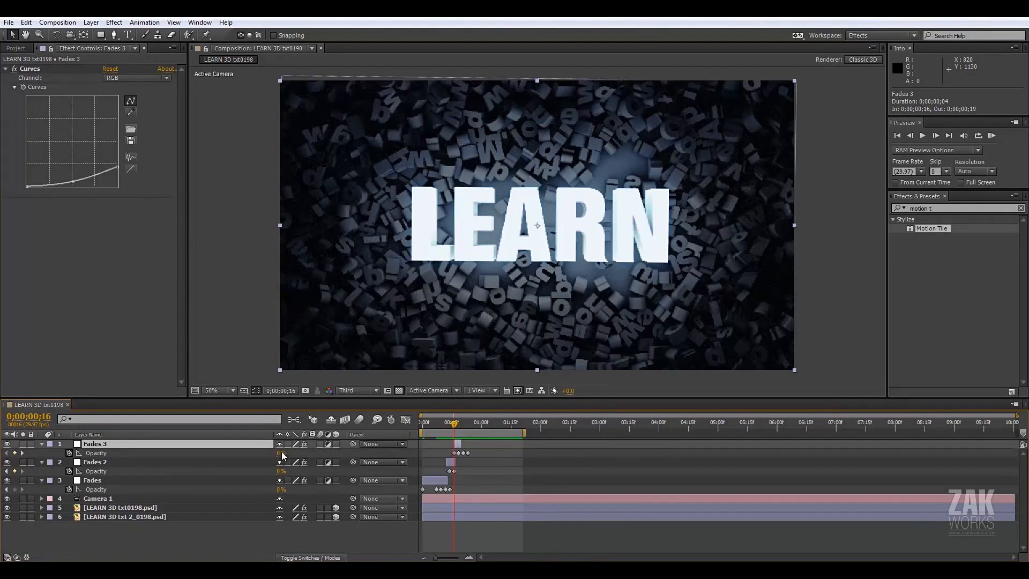
{"action": "key", "text": "equal"}
{"action": "key", "text": "equal"}
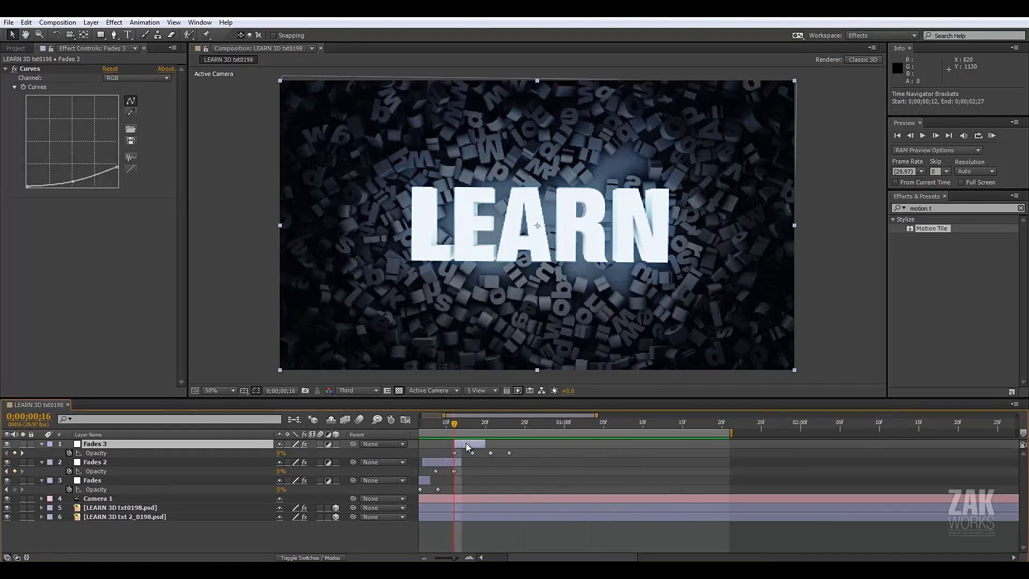
- Raise the Fades 2 layer's Opacity keyframe at 0;00;00;16 to about 80%
{"action": "left_click", "coordinate": [459, 463]}
{"action": "mouse_move", "coordinate": [464, 444]}
{"action": "left_mouse_down"}
{"action": "mouse_move", "coordinate": [496, 448]}
{"action": "mouse_move", "coordinate": [465, 449]}
{"action": "left_mouse_up"}
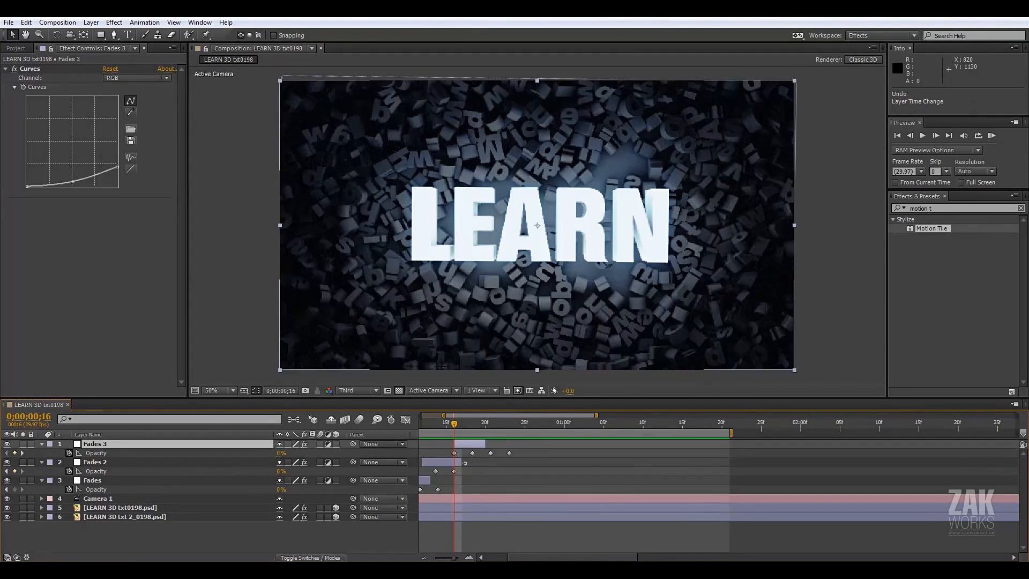
{"action": "left_click", "coordinate": [442, 464]}
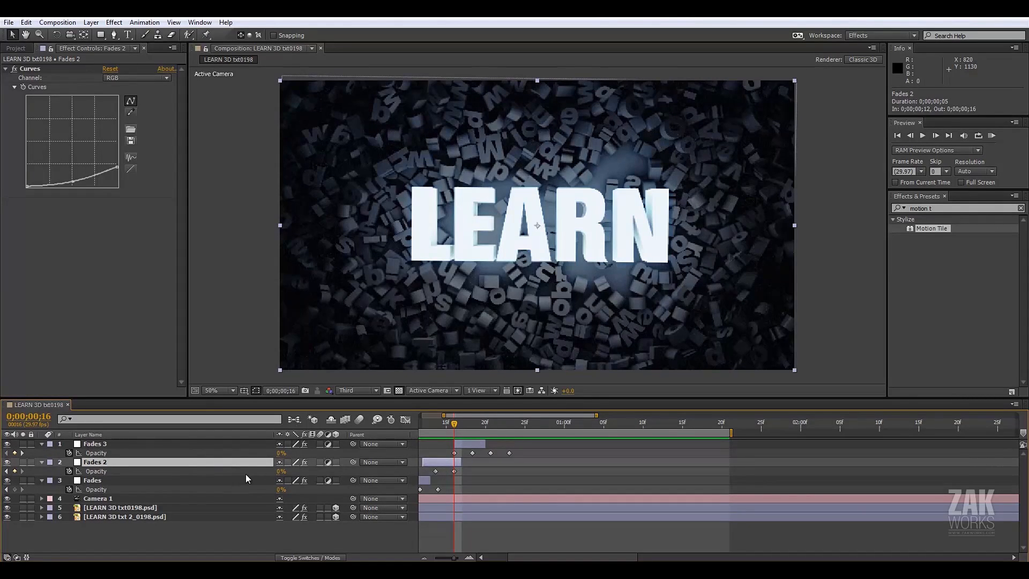
{"action": "left_click_drag", "start_coordinate": [281, 471], "coordinate": [318, 467]}
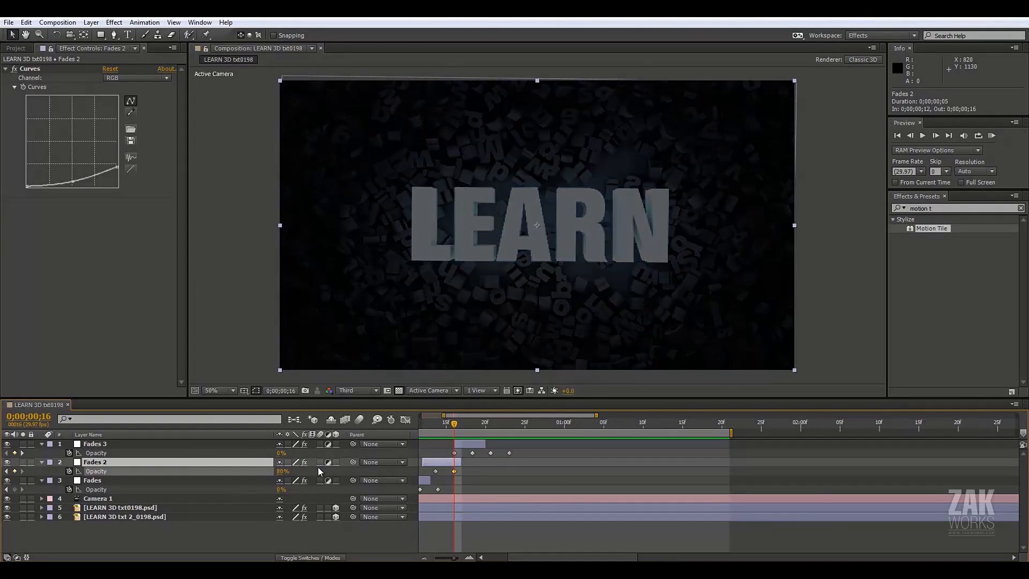
- Extend the Fades 3 layer's end to 0;00;01;01 and delete its last two Opacity keyframes
{"action": "left_click_drag", "start_coordinate": [456, 422], "coordinate": [489, 454]}
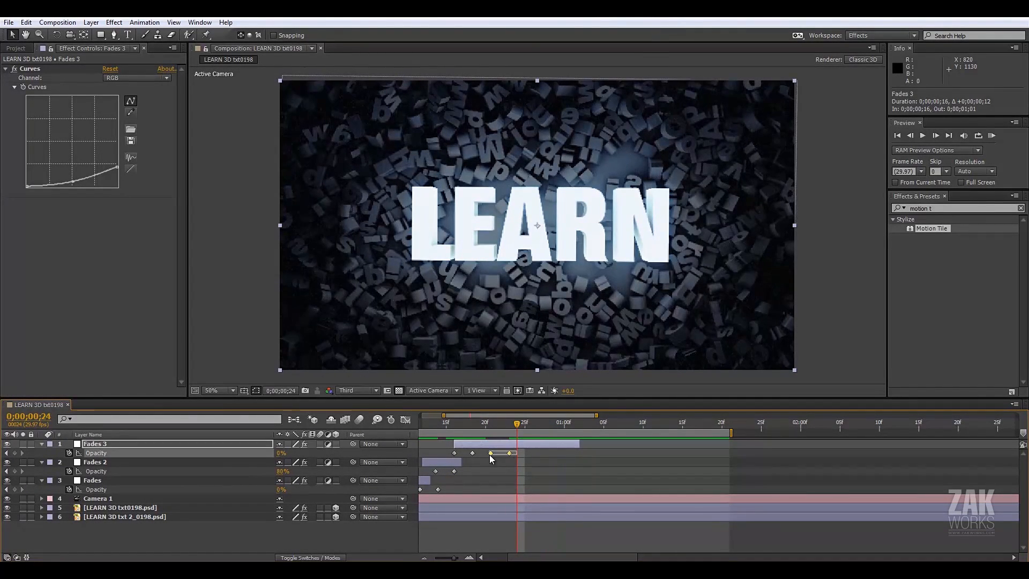
{"action": "key", "text": "Delete"}
{"action": "key", "text": "o"}
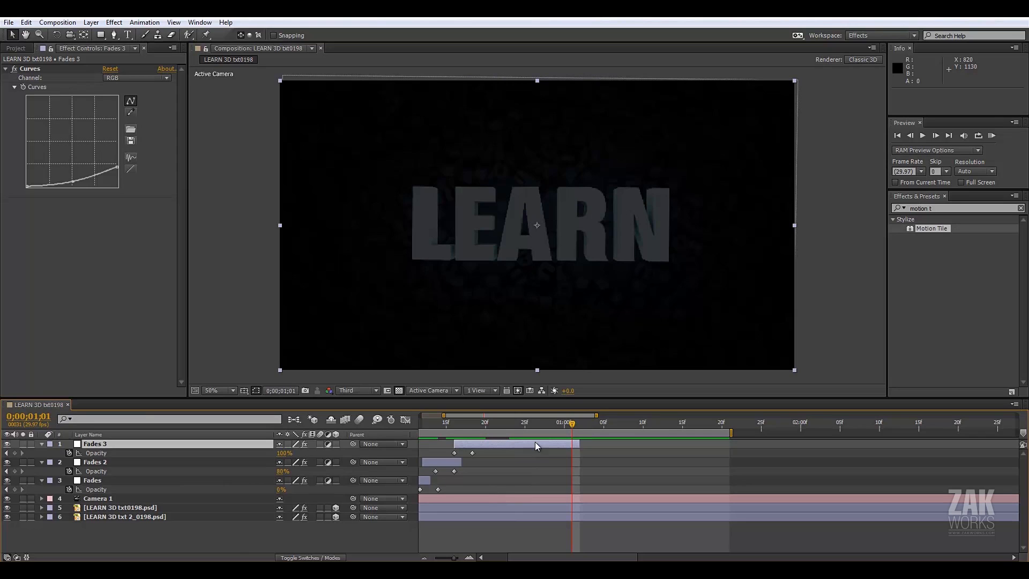
- Set the Fades 3 layer's Opacity to 0% at 0;00;01;01 and deselect the layer
{"action": "left_click", "coordinate": [381, 453]}
{"action": "left_click", "coordinate": [566, 444]}
{"action": "left_click_drag", "start_coordinate": [283, 454], "coordinate": [37, 461]}
{"action": "left_click", "coordinate": [606, 447]}
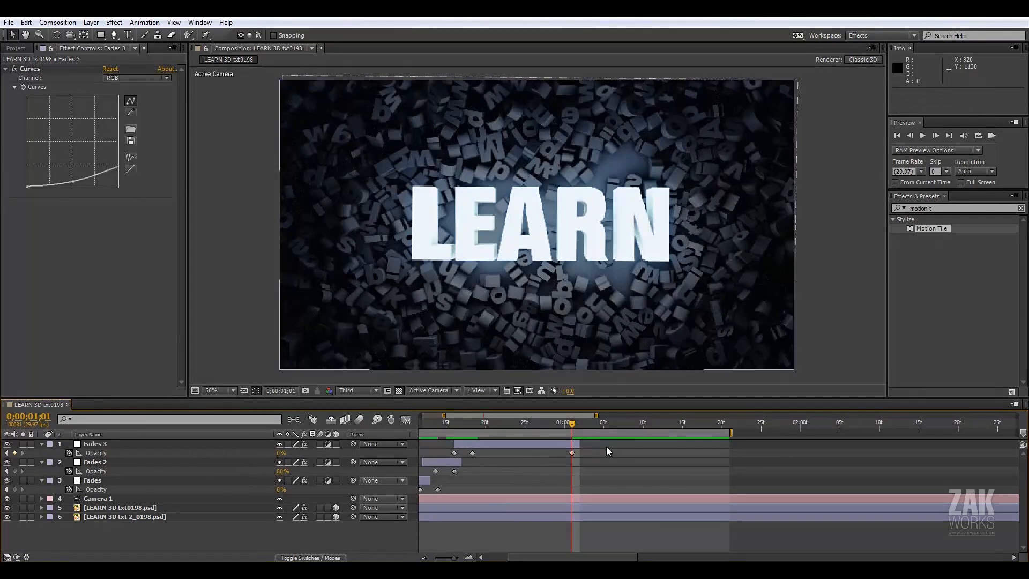
- Preview the flickering fades in the work area and collapse the properties of all layers
{"action": "key", "text": "minus"}
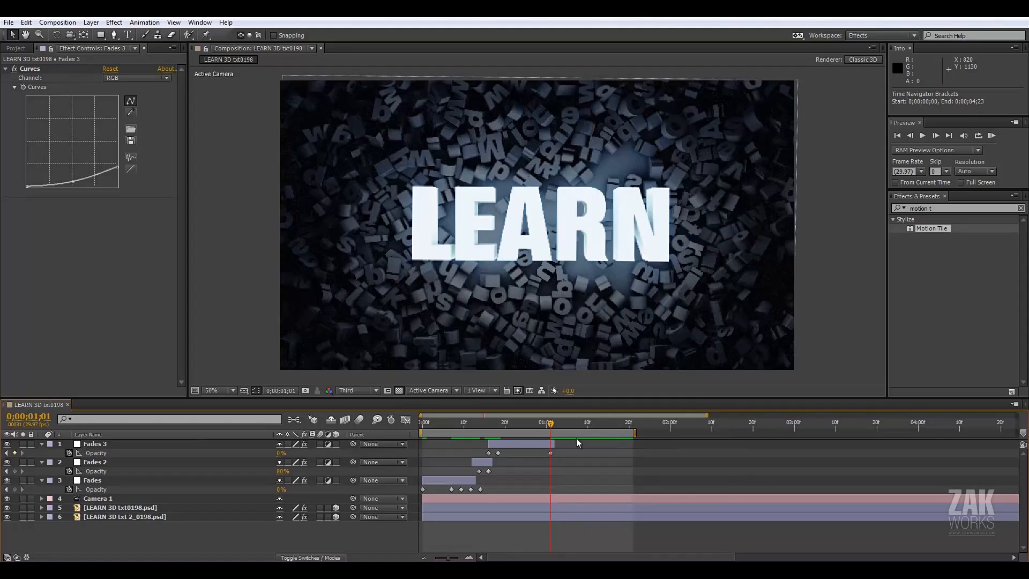
{"action": "key", "text": "space"}
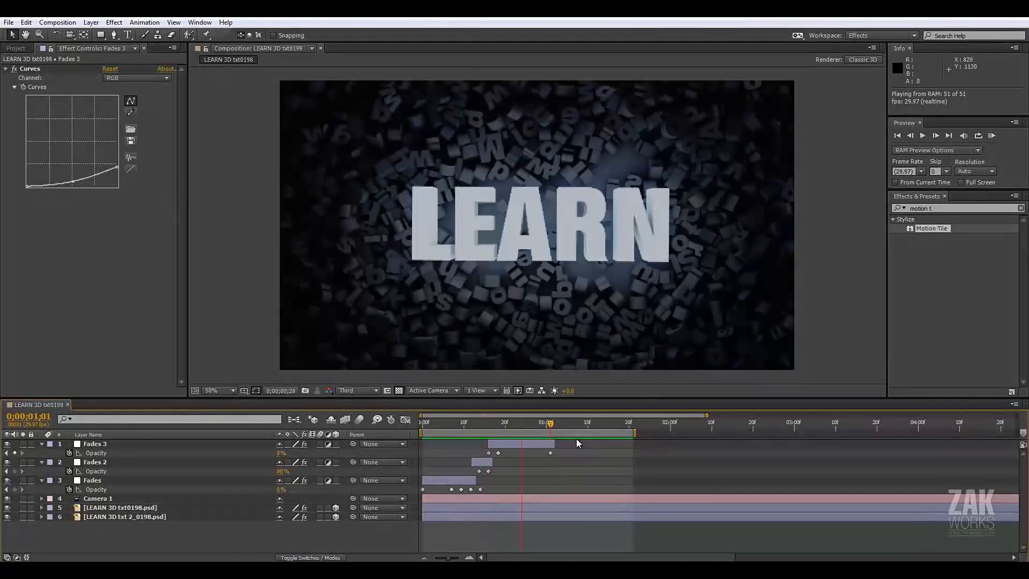
{"action": "key", "text": "ctrl+a"}
{"action": "left_click", "coordinate": [42, 444]}
- Check the LEARN 3D txt0198.psd layer hidden and shown, and add a 100% Opacity keyframe to it at 0;00;03;01
{"action": "left_click", "coordinate": [105, 480]}
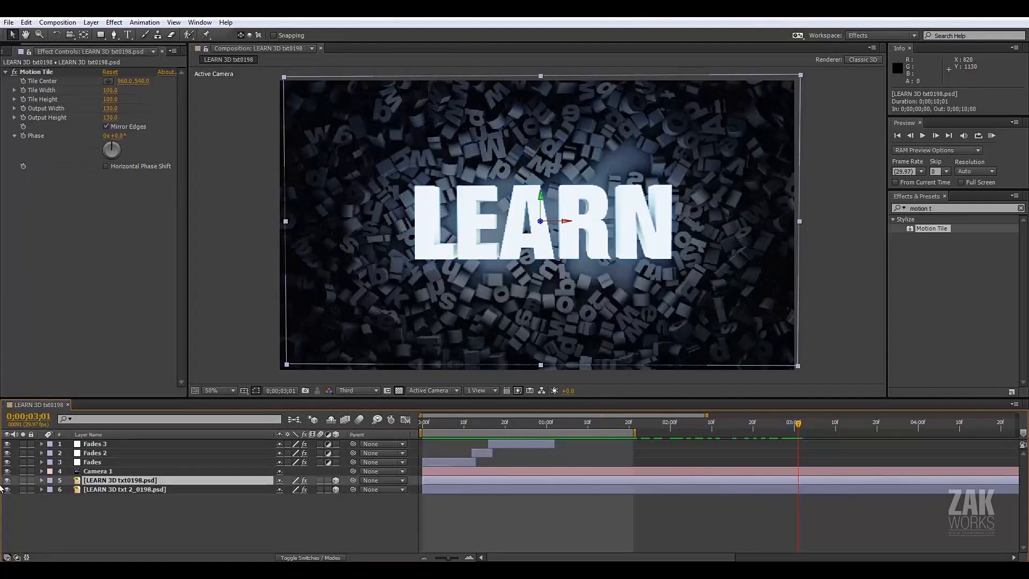
{"action": "left_click", "coordinate": [6, 481]}
{"action": "left_click", "coordinate": [6, 481]}
{"action": "left_click", "coordinate": [6, 481]}
{"action": "left_click", "coordinate": [7, 481]}
{"action": "key", "text": "t"}
{"action": "left_click", "coordinate": [69, 489]}
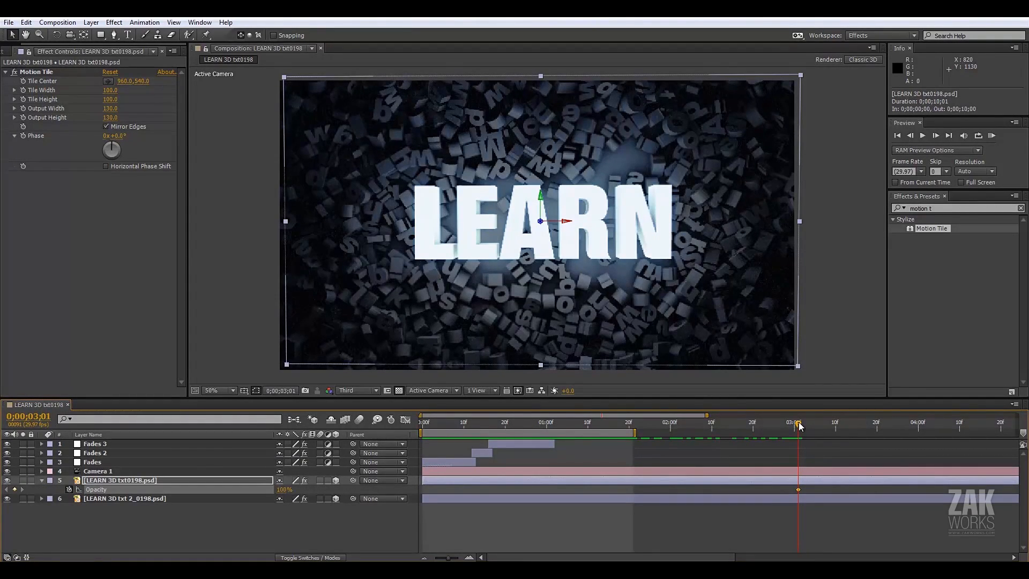
- Set the LEARN 3D txt0198.psd layer's Opacity to 0% at 0;00;04;00
{"action": "left_click_drag", "start_coordinate": [801, 426], "coordinate": [917, 434]}
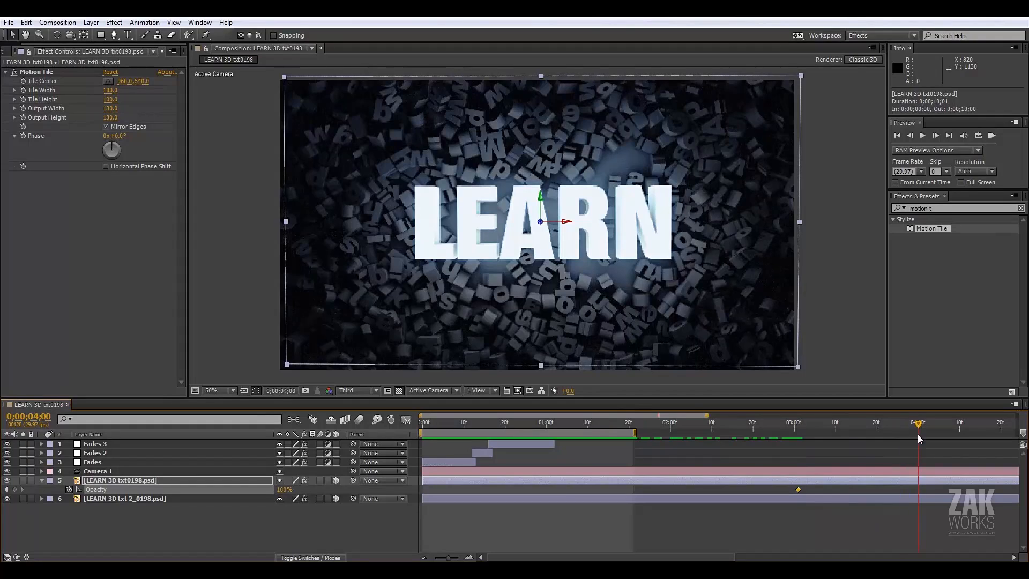
{"action": "left_click", "coordinate": [283, 489]}
{"action": "type", "text": "0"}
{"action": "key", "text": "Return"}
- Extend the work area's end to 0;00;05;01 and start a RAM preview of the composition with no layer selected
{"action": "left_click_drag", "start_coordinate": [783, 426], "coordinate": [967, 429]}
{"action": "left_click_drag", "start_coordinate": [708, 420], "coordinate": [859, 427]}
{"action": "left_click", "coordinate": [852, 425]}
{"action": "key", "text": "n"}
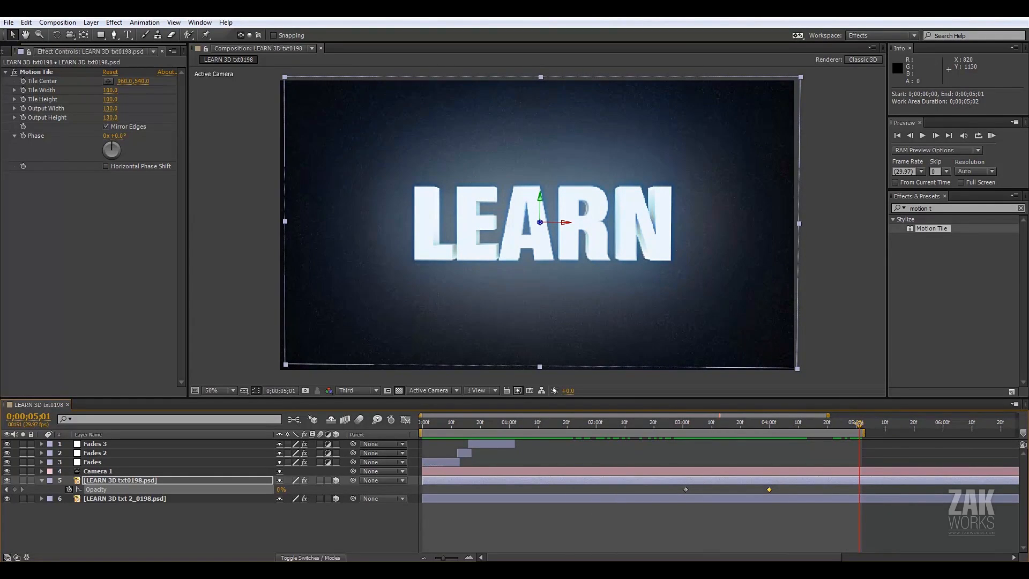
{"action": "left_click", "coordinate": [814, 452]}
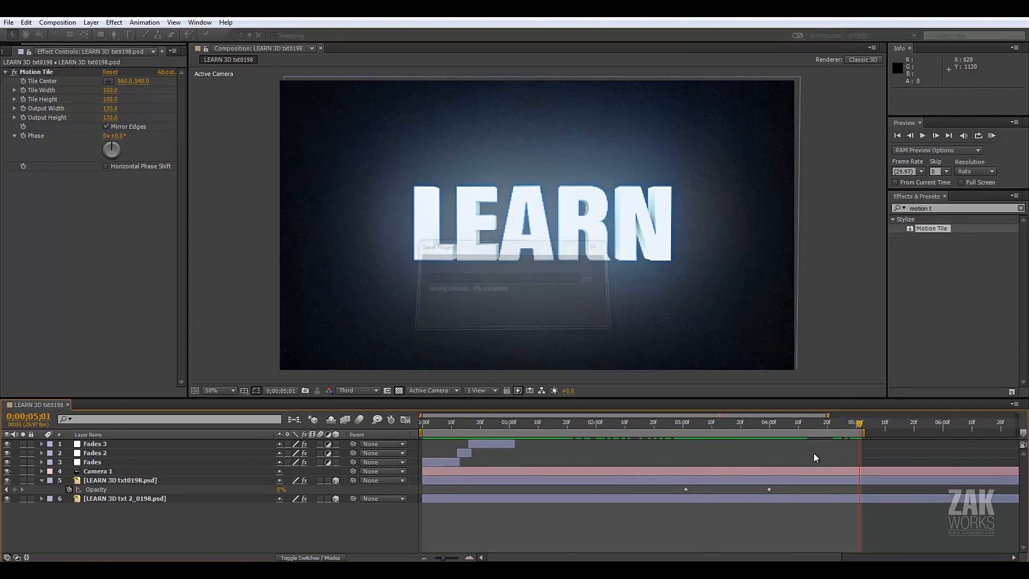
{"action": "key", "text": "KP_0"}
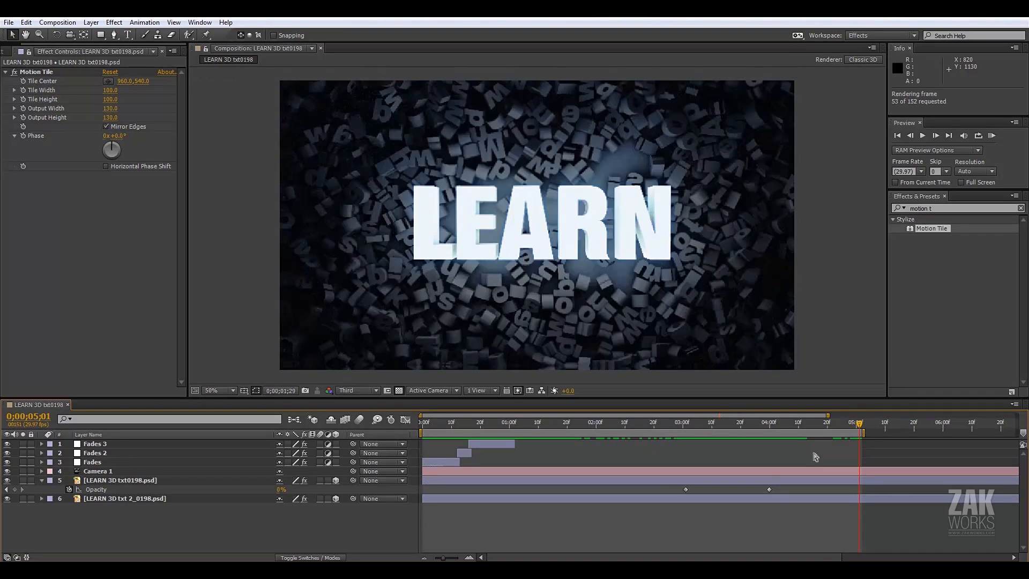